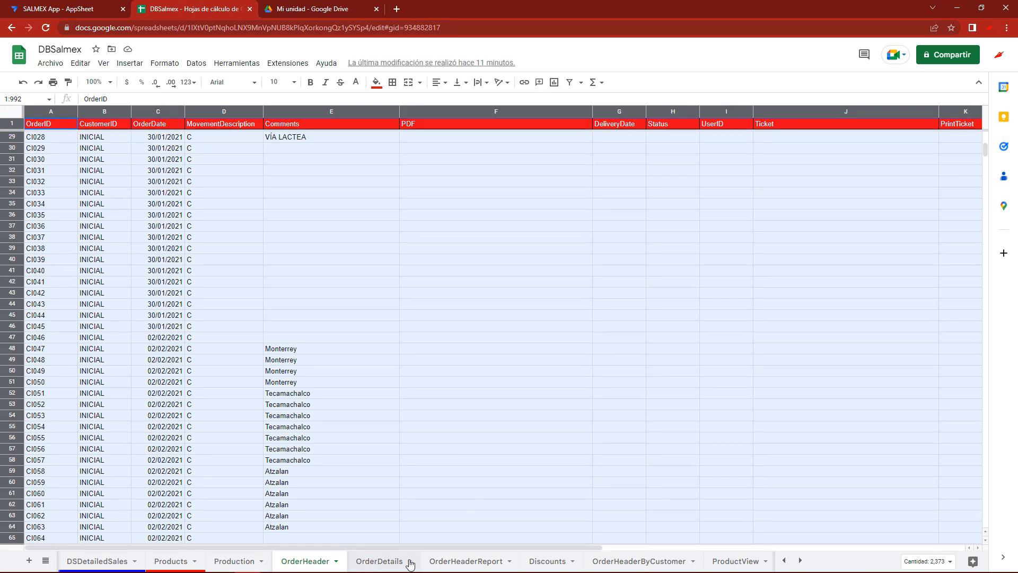
Open the OrderHeaderReport worksheet and examine its header row from ReportID to PDF.
click(455, 562)
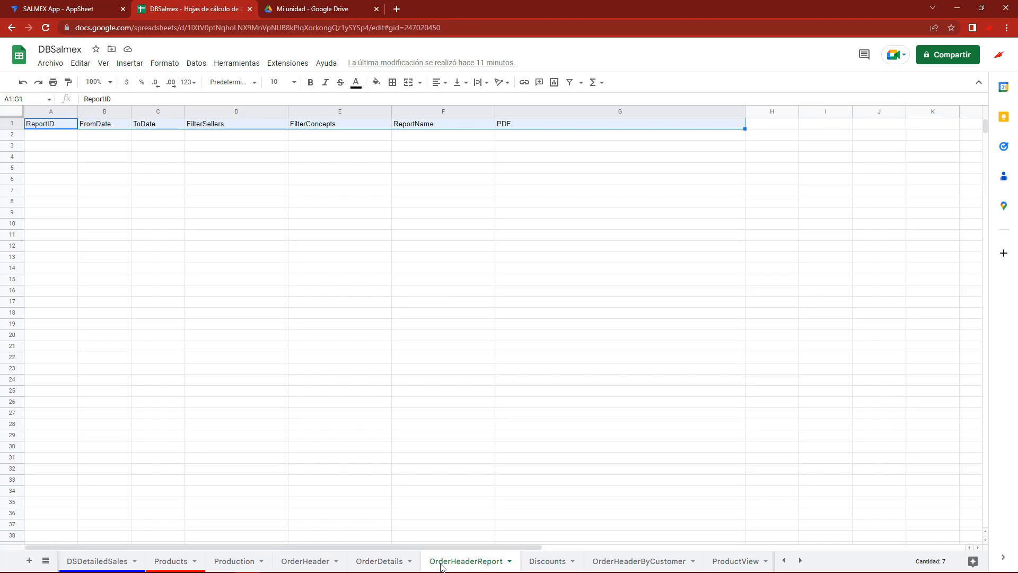
click(166, 248)
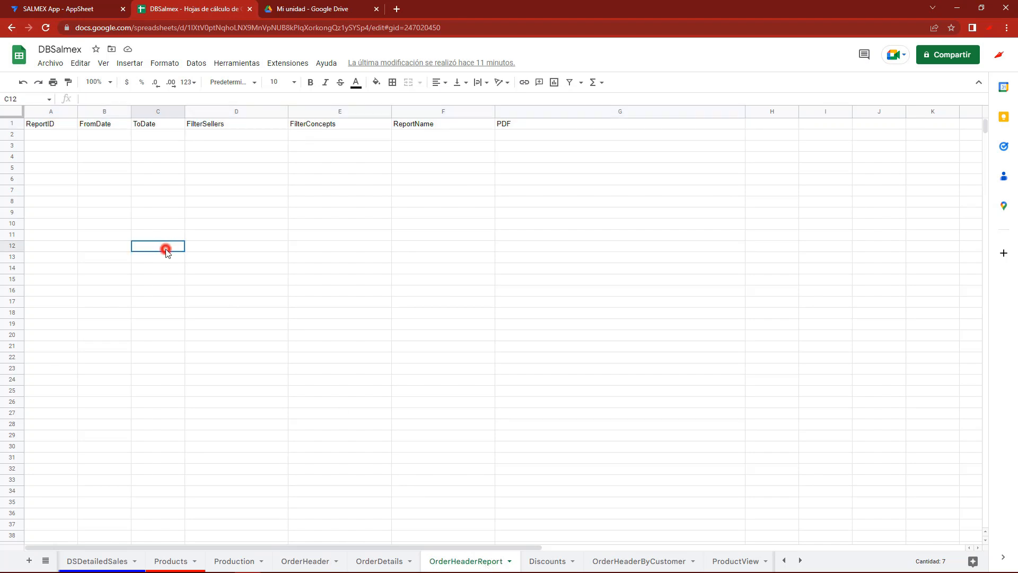
click(48, 111)
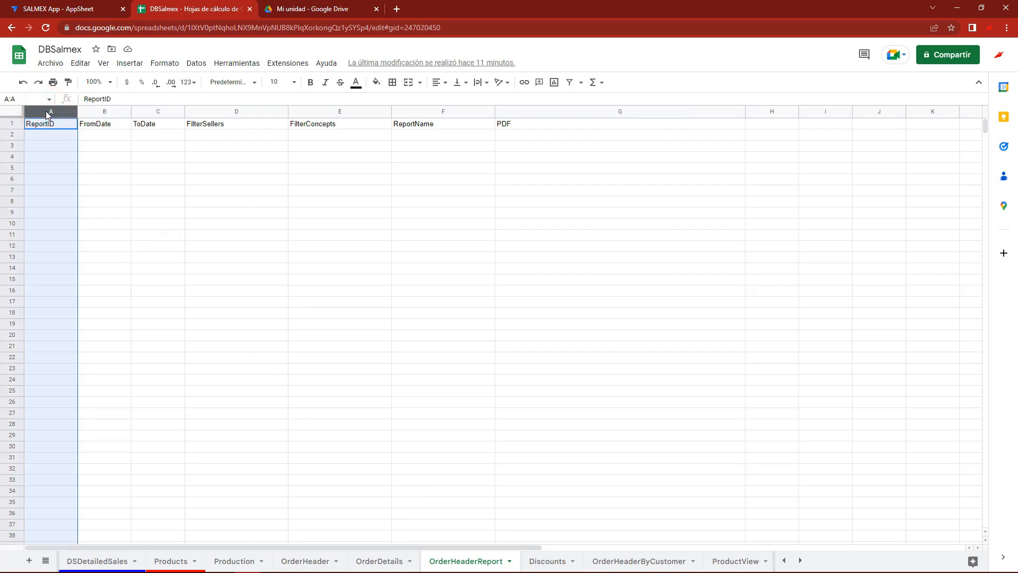
click(12, 126)
click(53, 127)
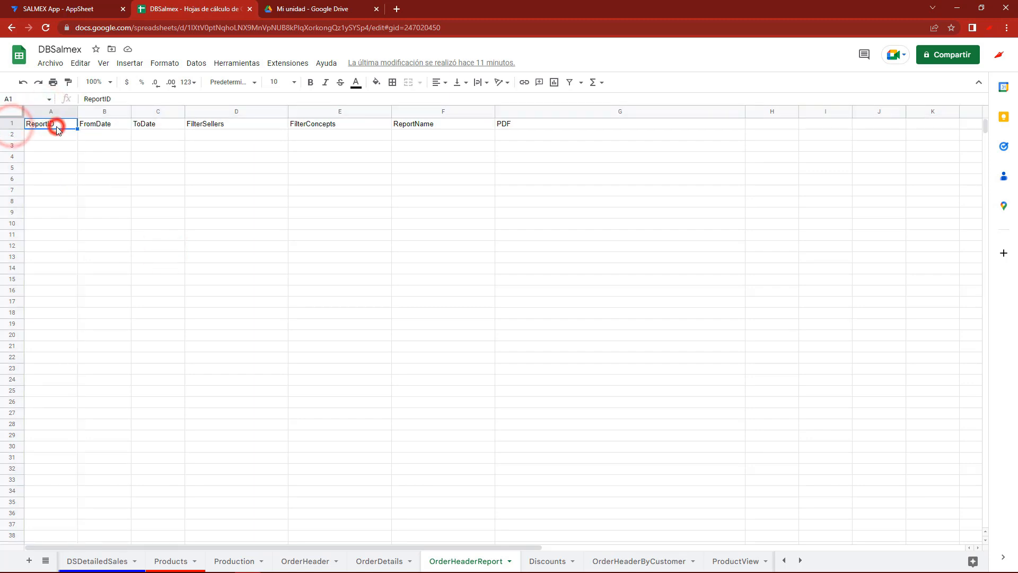
click(93, 128)
click(151, 126)
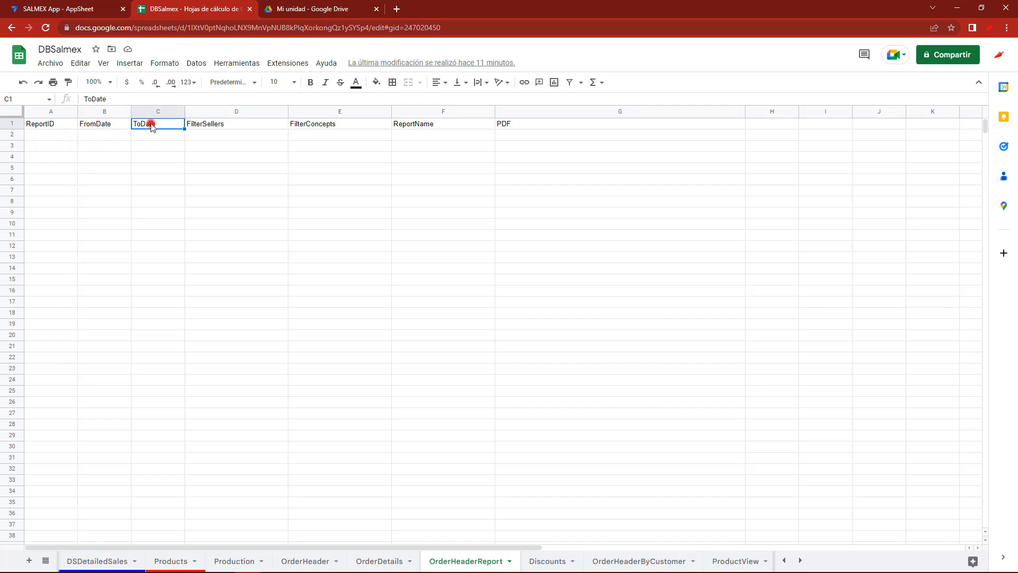
click(211, 126)
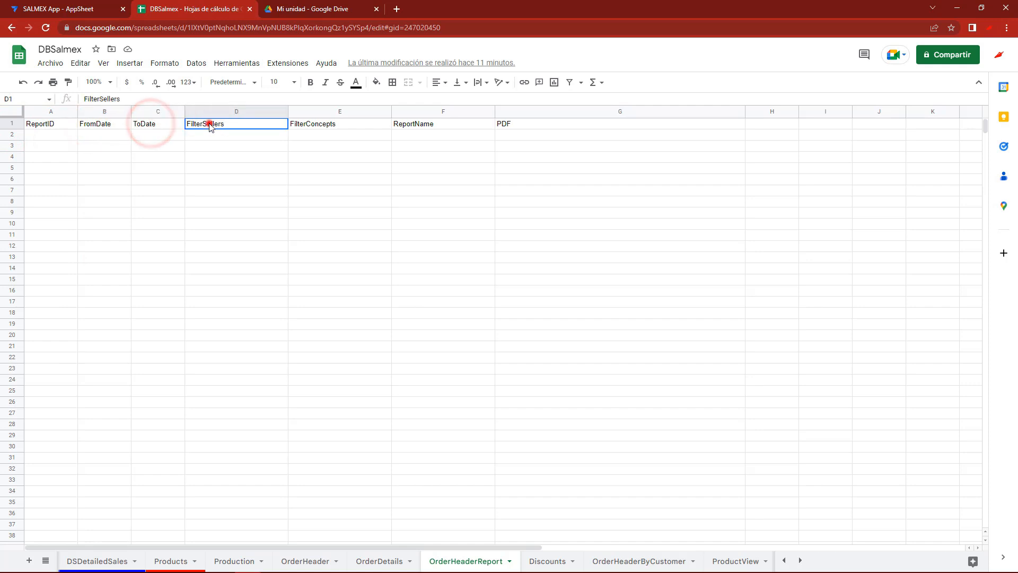
click(303, 125)
click(416, 126)
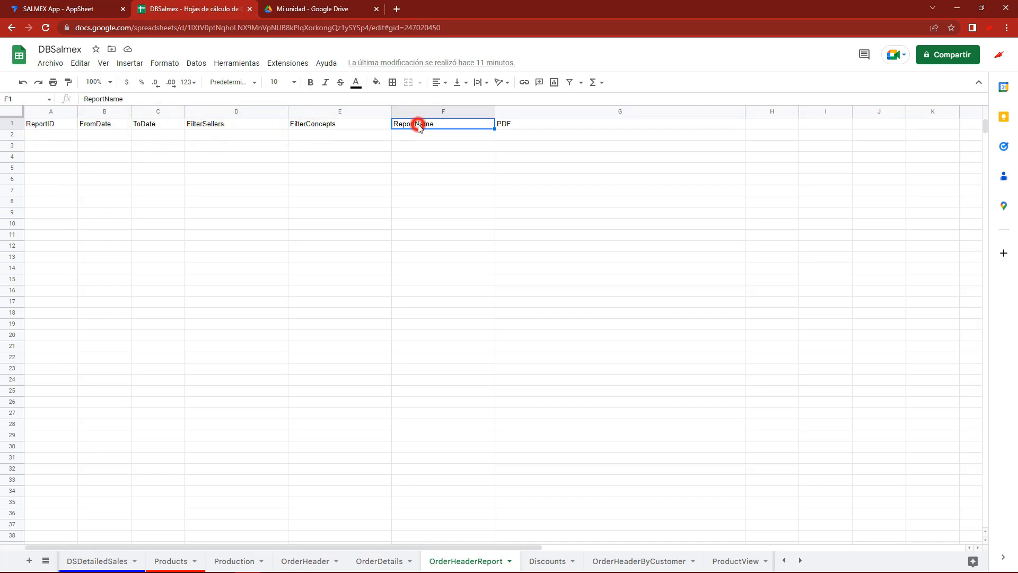
click(520, 127)
drag(40, 126, 522, 126)
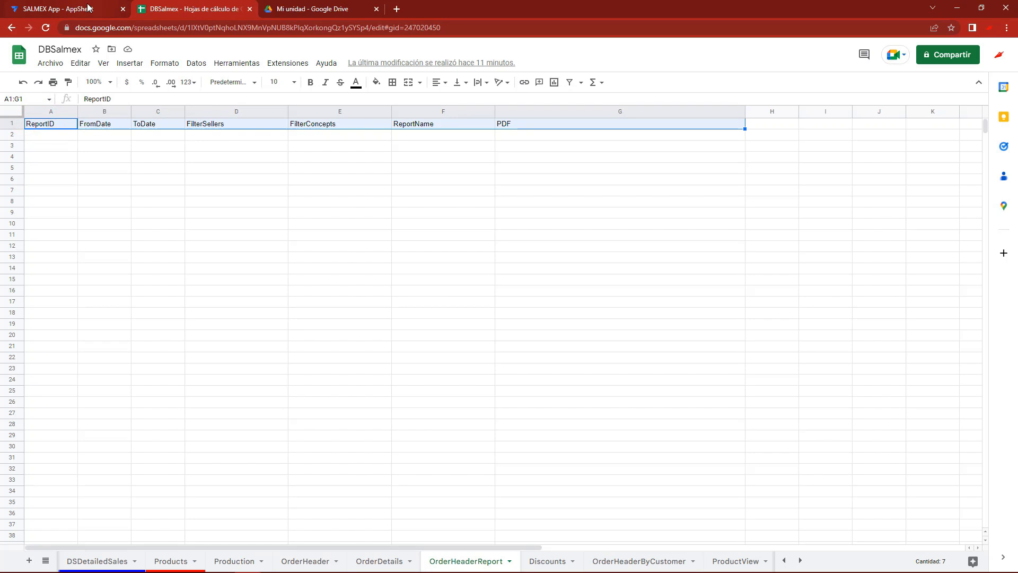
Examine the date range, FilterSellers, FilterConcepts, ReportName and PDF columns of the report worksheet.
click(379, 111)
click(327, 125)
click(409, 111)
click(491, 112)
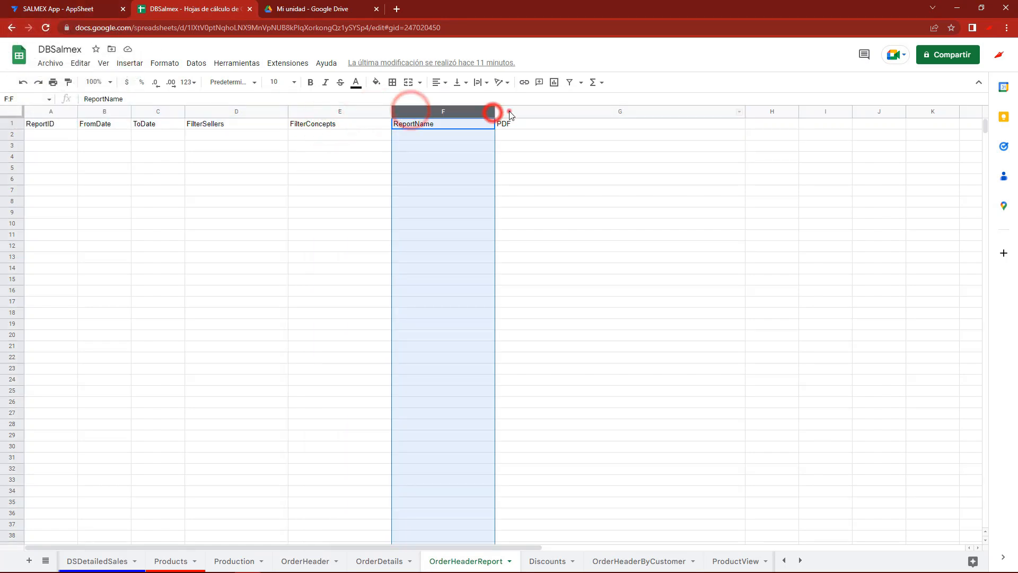
click(506, 111)
click(250, 110)
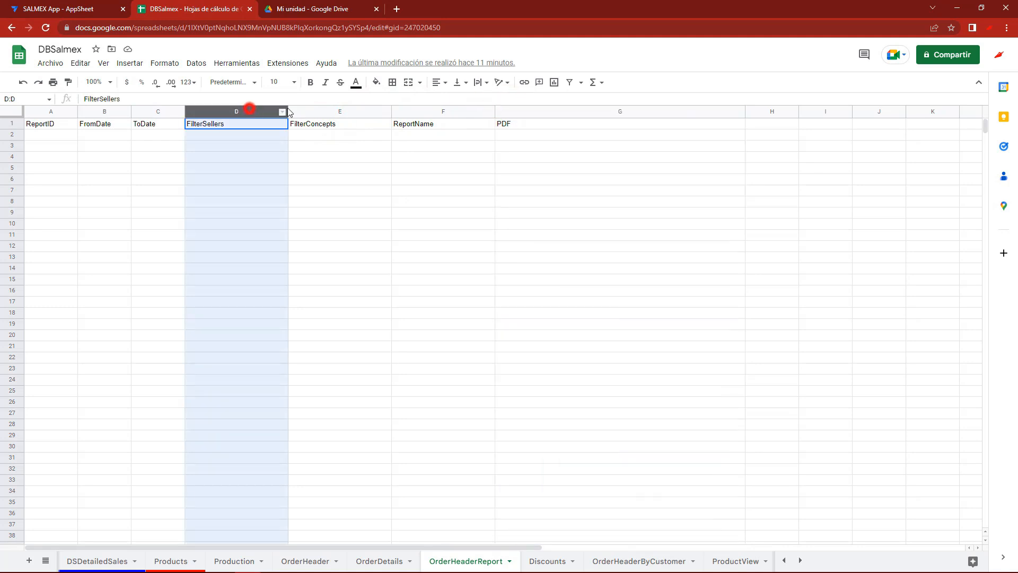
click(96, 125)
click(104, 113)
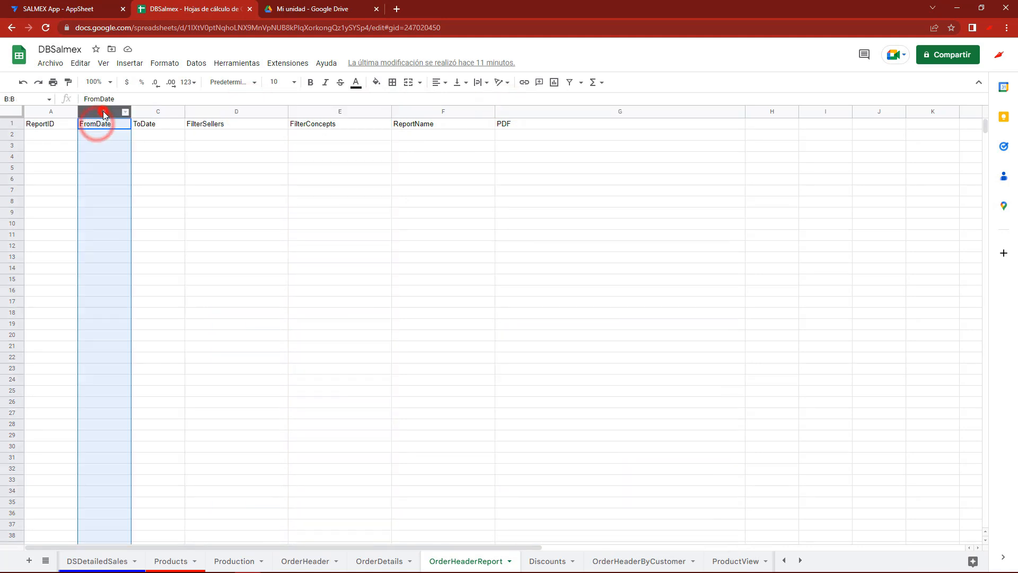
click(148, 112)
click(211, 112)
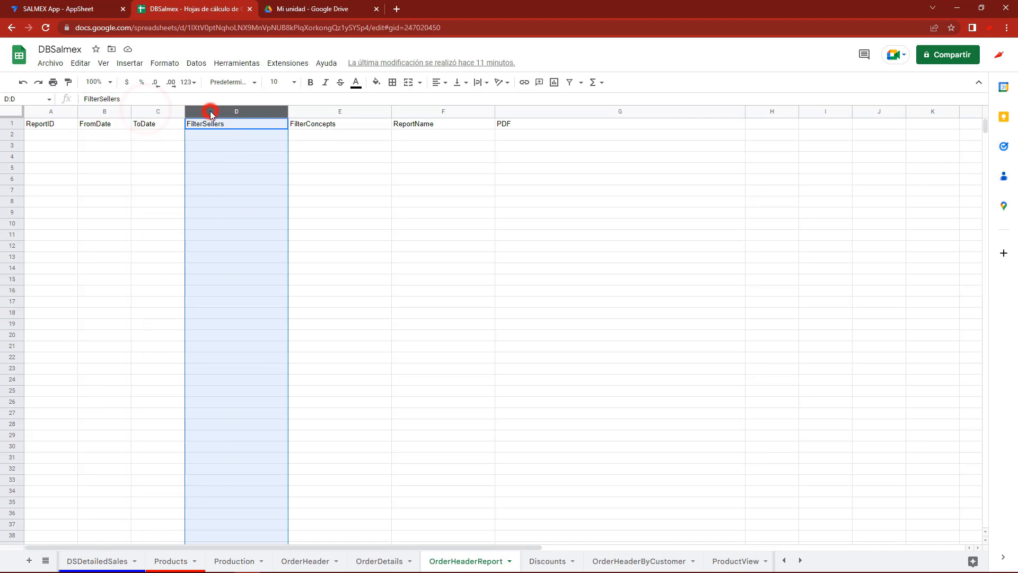
click(334, 112)
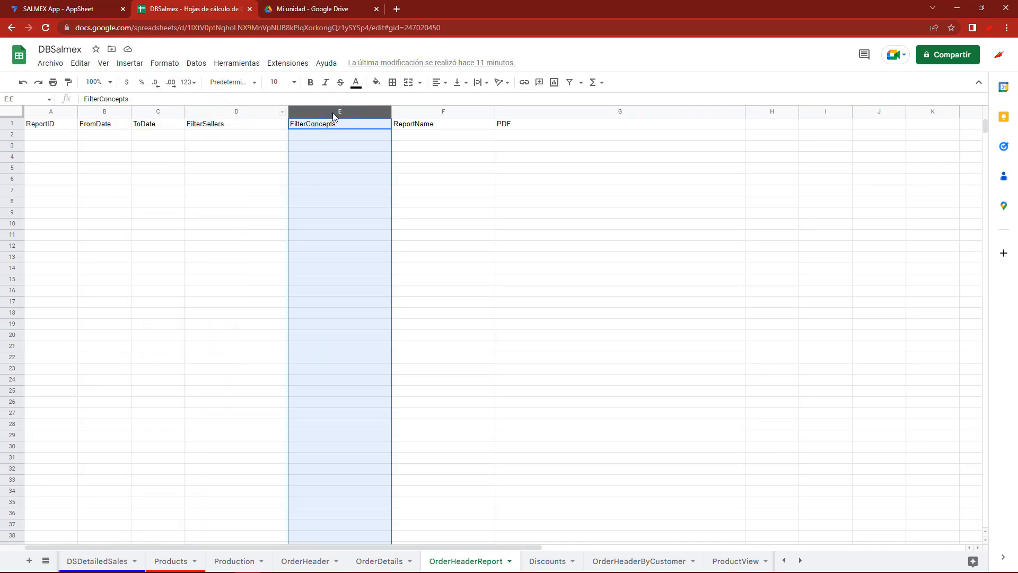
click(328, 135)
click(421, 111)
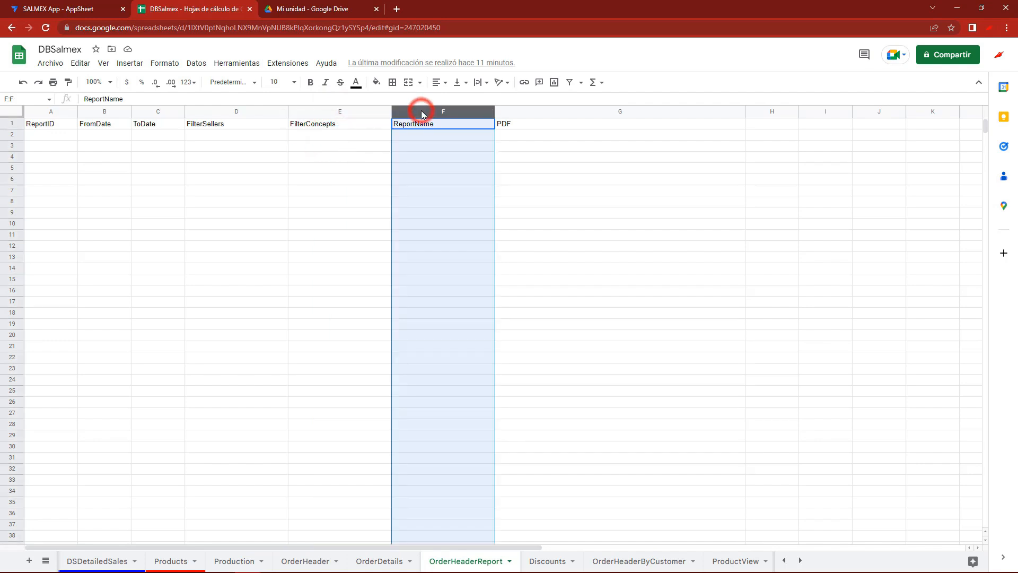
click(421, 123)
drag(115, 110, 337, 110)
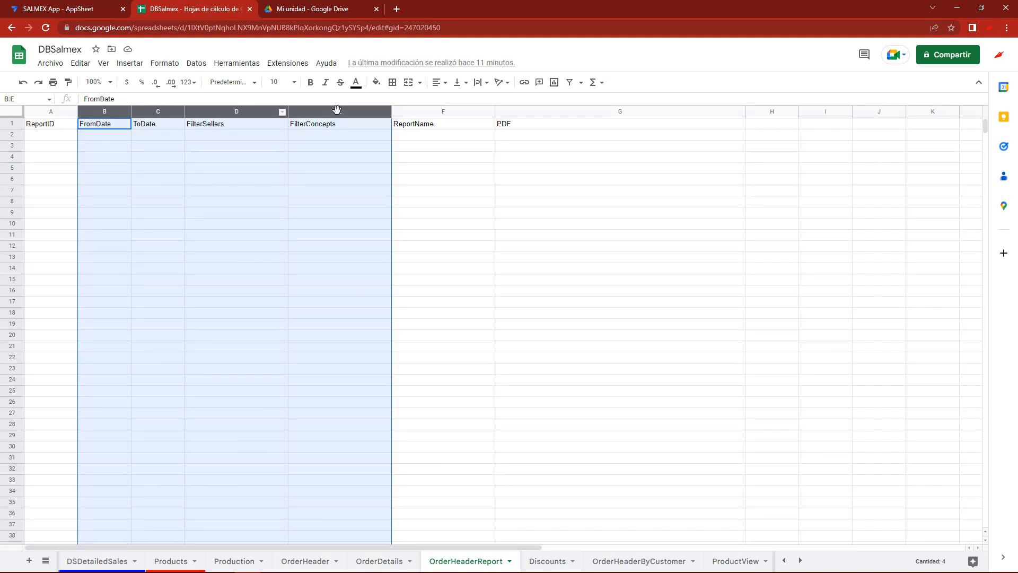
Switch to AppSheet, change to the new editor layout, and choose the Google Sheets file DBSalmex as source for a new table.
click(87, 7)
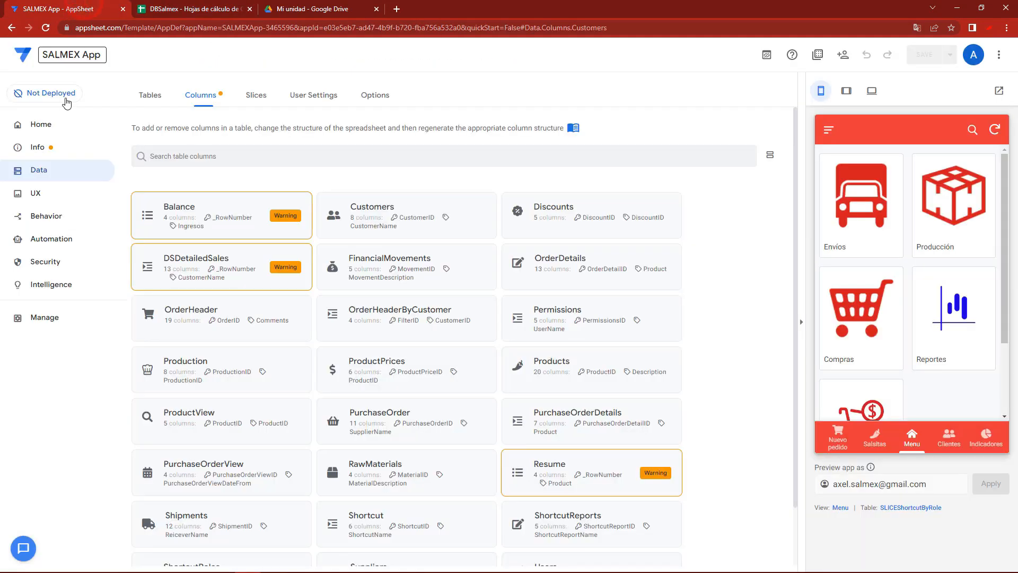
click(767, 56)
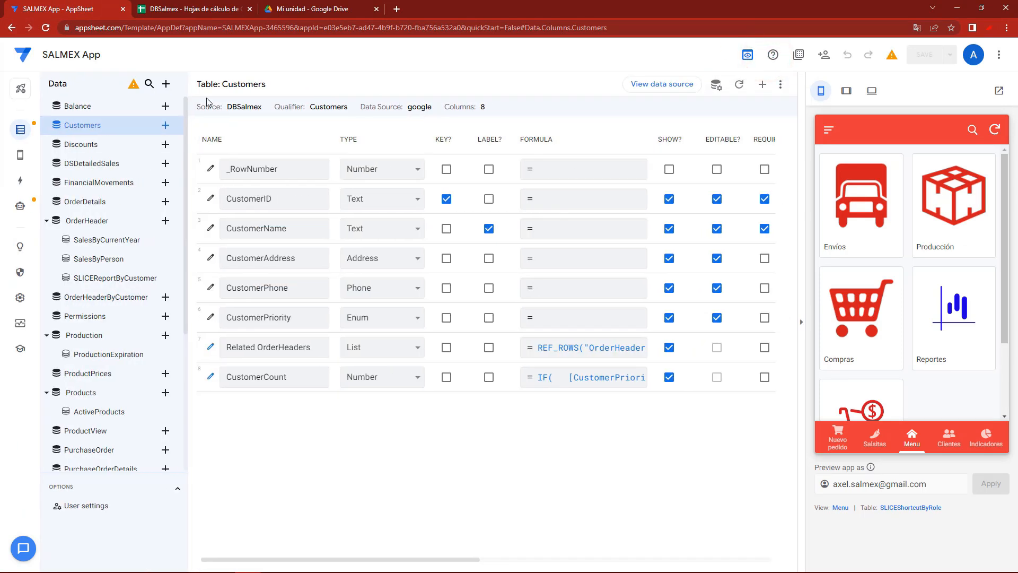
click(167, 85)
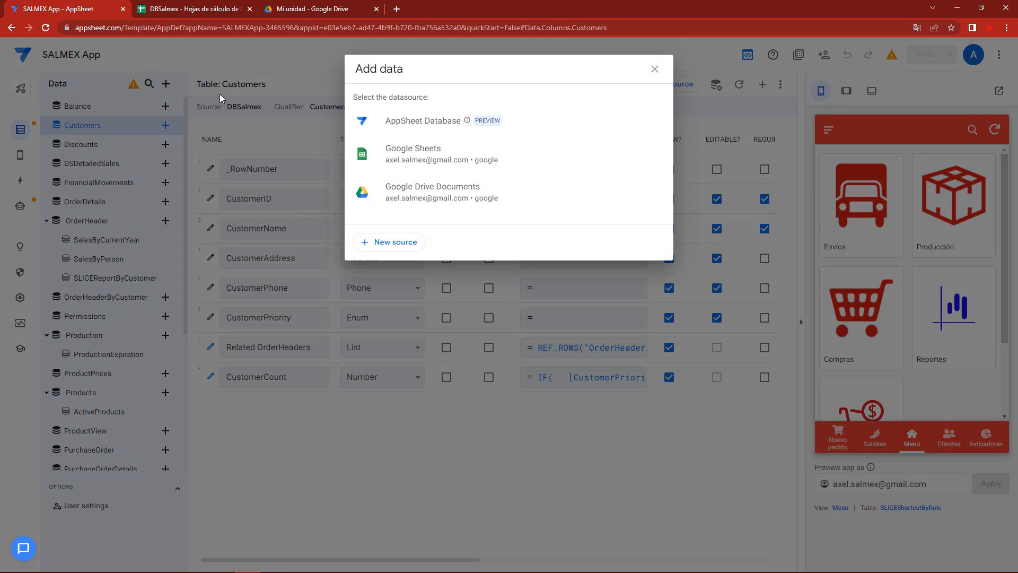
click(406, 158)
scroll(289, 357, down, 3)
click(285, 301)
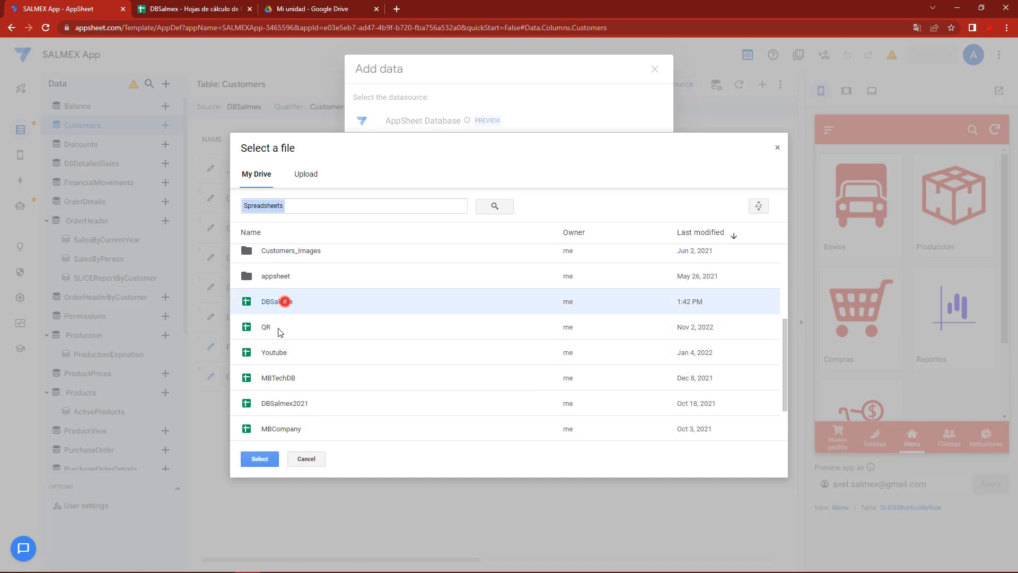
click(260, 458)
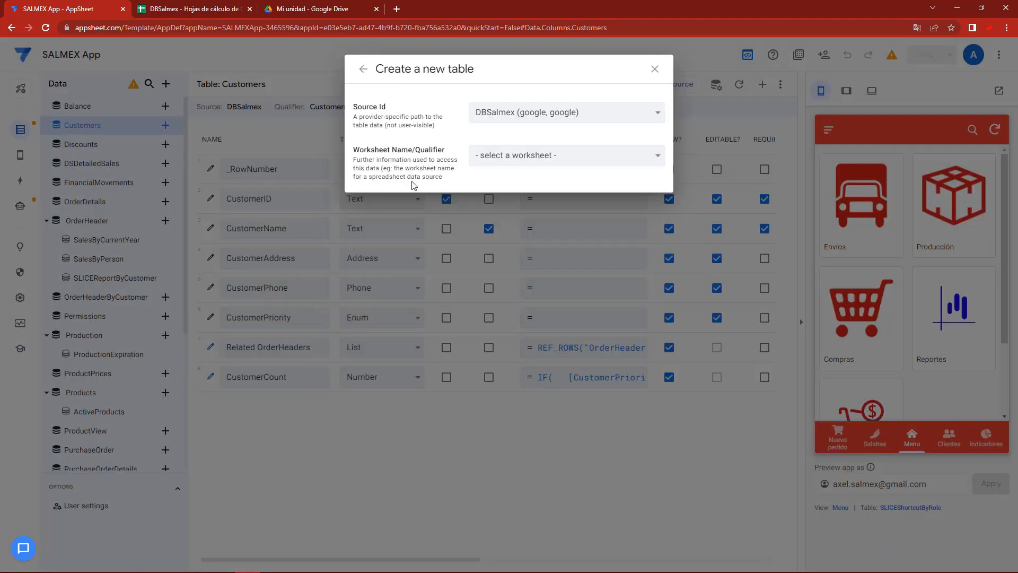
Create the new table from the OrderHeaderReport worksheet.
click(512, 155)
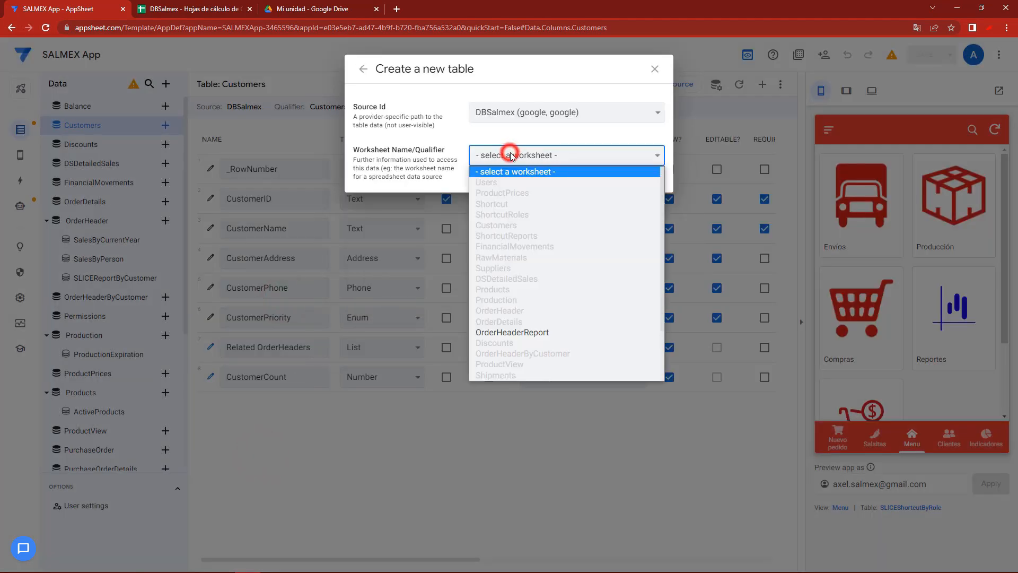
click(518, 332)
click(630, 253)
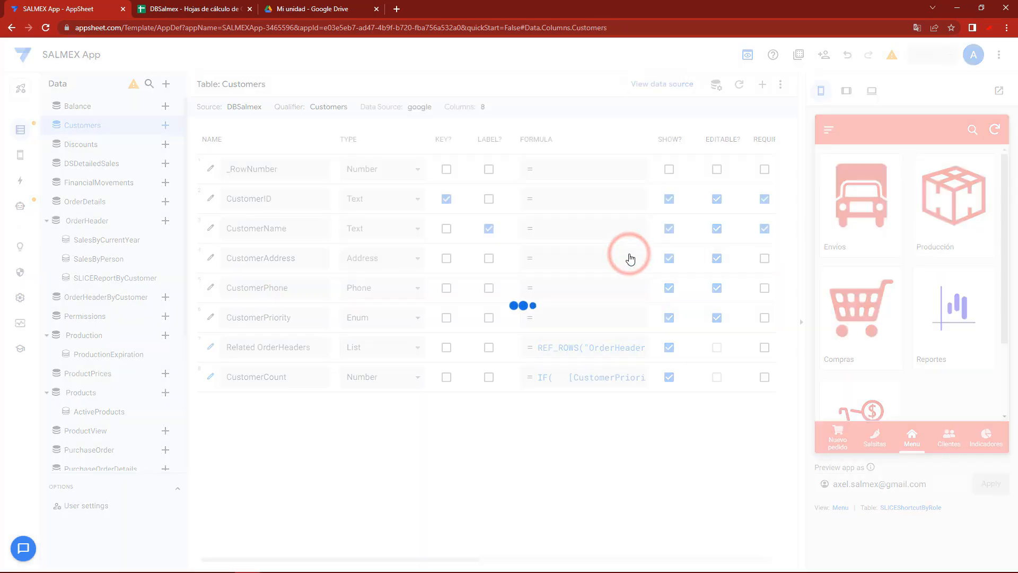
Switch to the DBSalmex spreadsheet and review the first and last column headers of OrderHeaderReport.
click(205, 9)
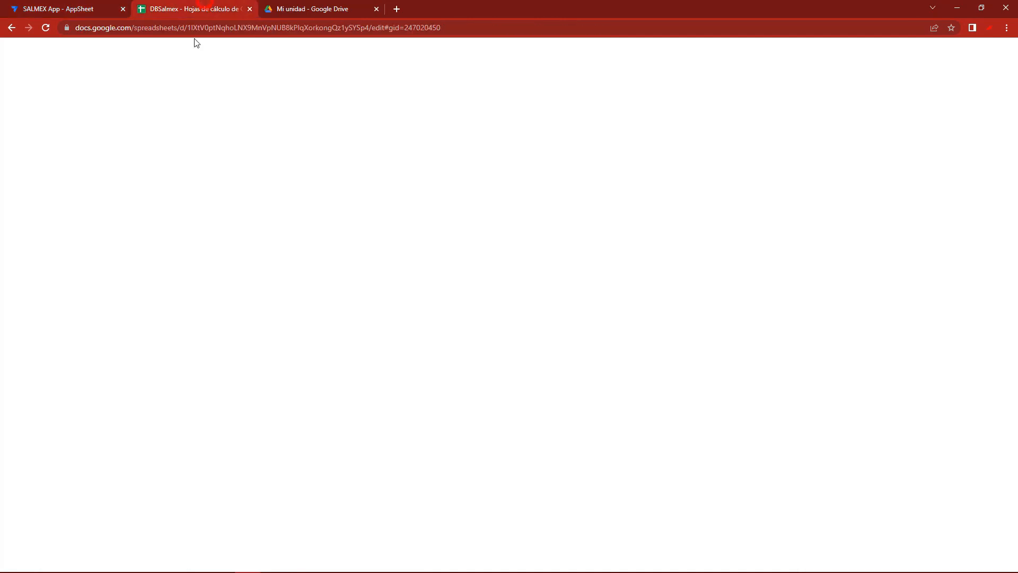
click(51, 124)
shift+click(506, 124)
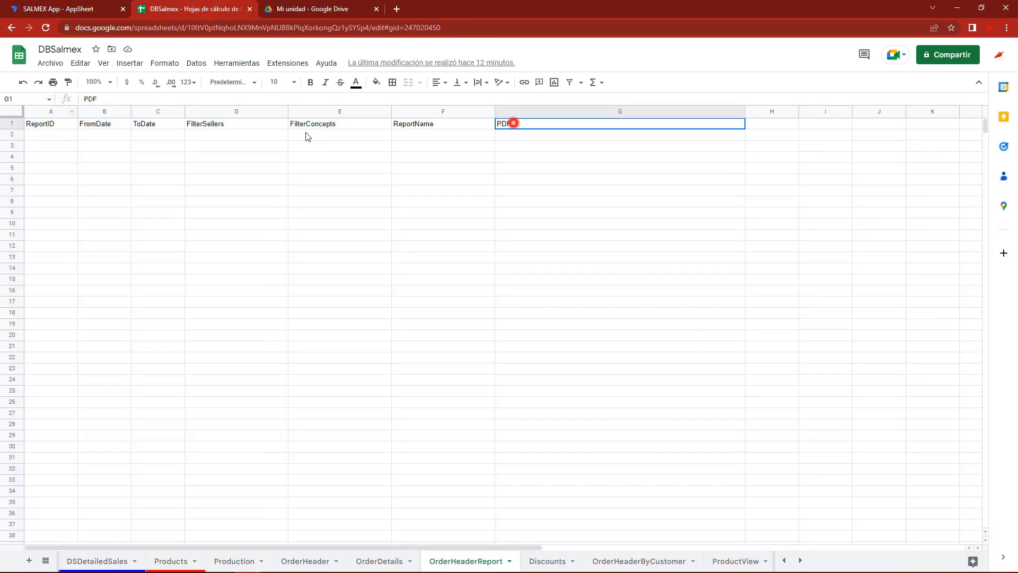
Return to AppSheet and set the PDF column of the OrderHeaderReport table to the File type.
click(64, 9)
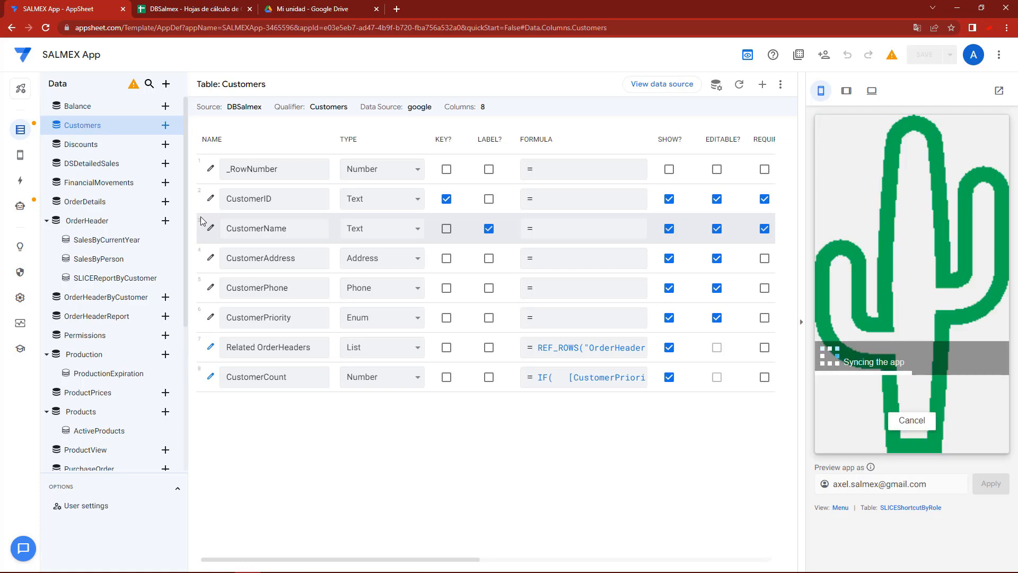
click(88, 318)
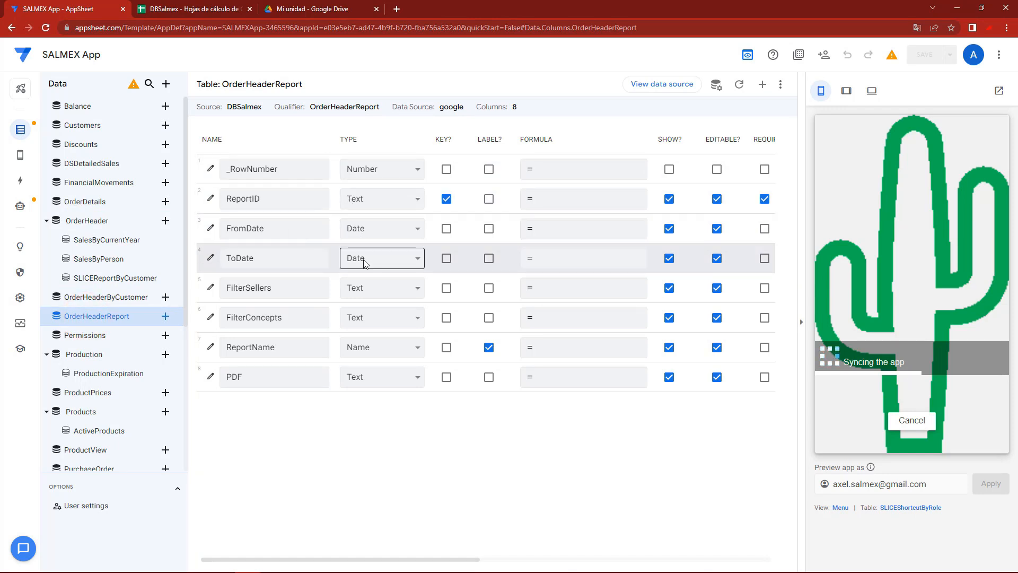
click(374, 378)
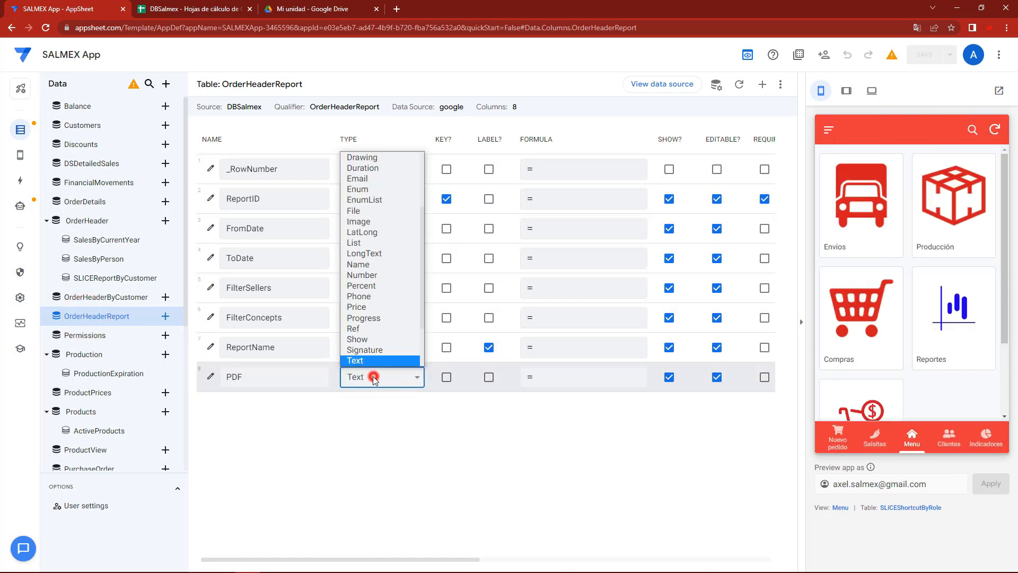
key(f)
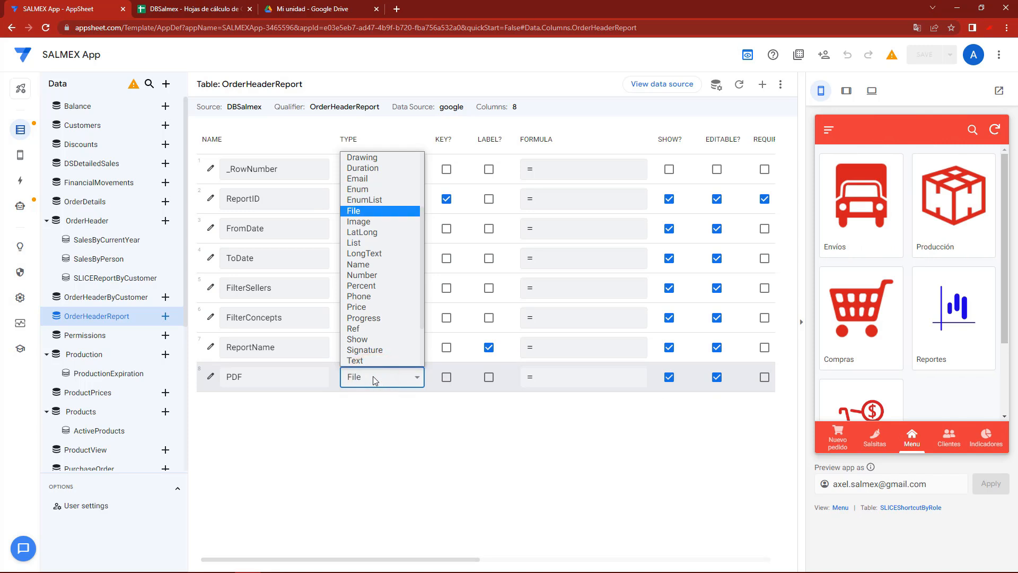
click(356, 210)
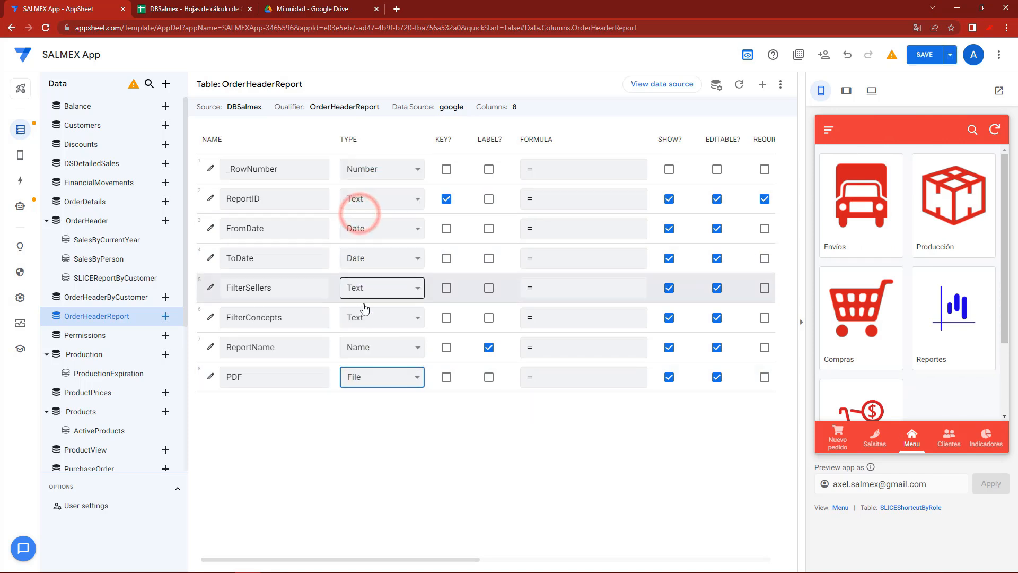
Set the display name of the ReportID column to ID.
double_click(290, 347)
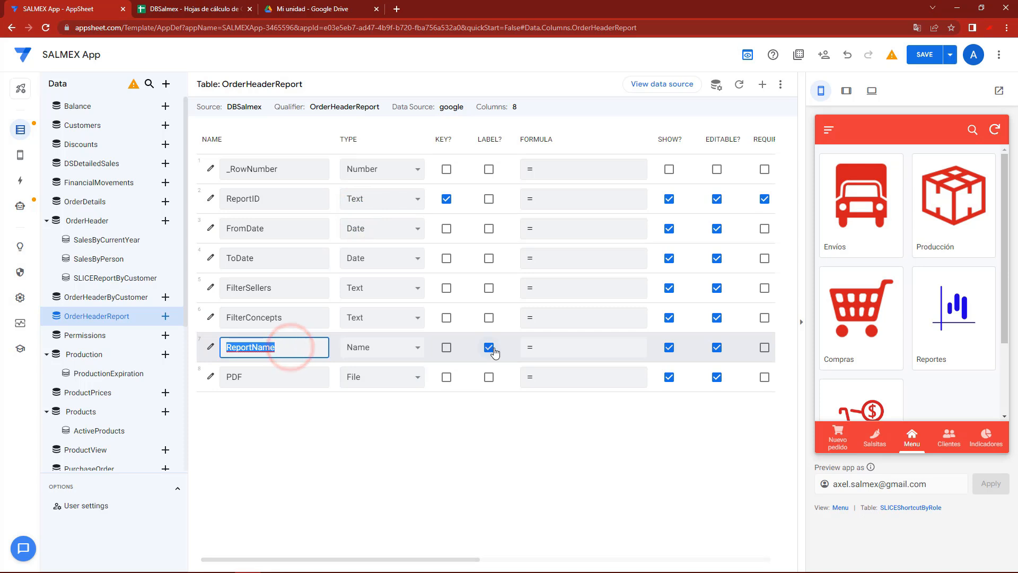
double_click(267, 198)
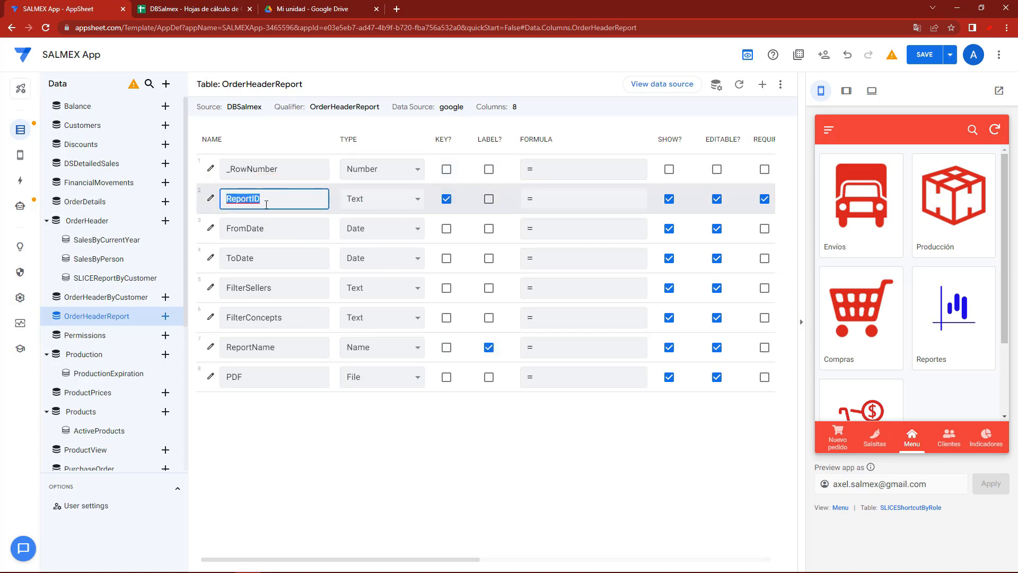
drag(365, 559, 476, 570)
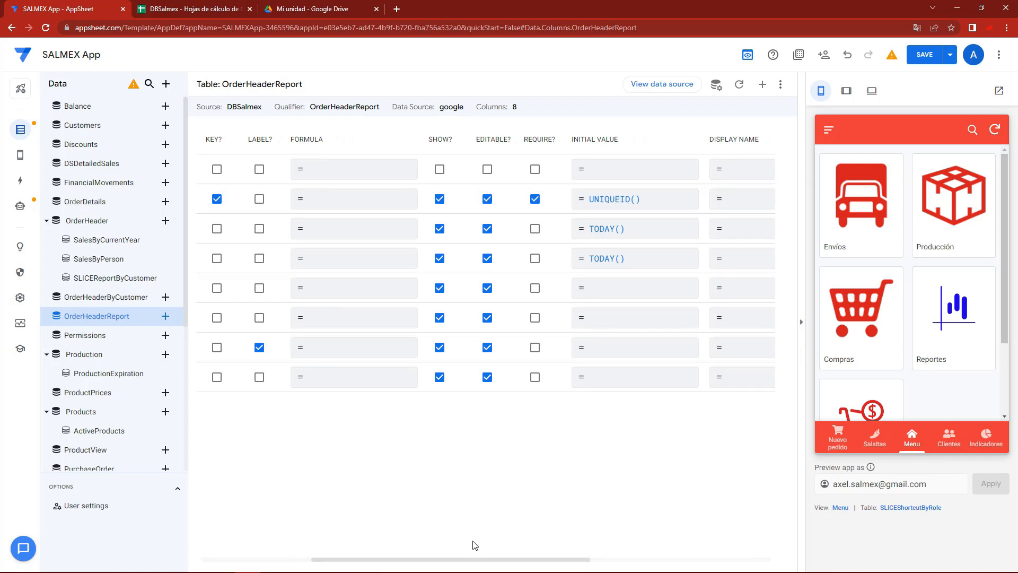
drag(468, 562, 568, 566)
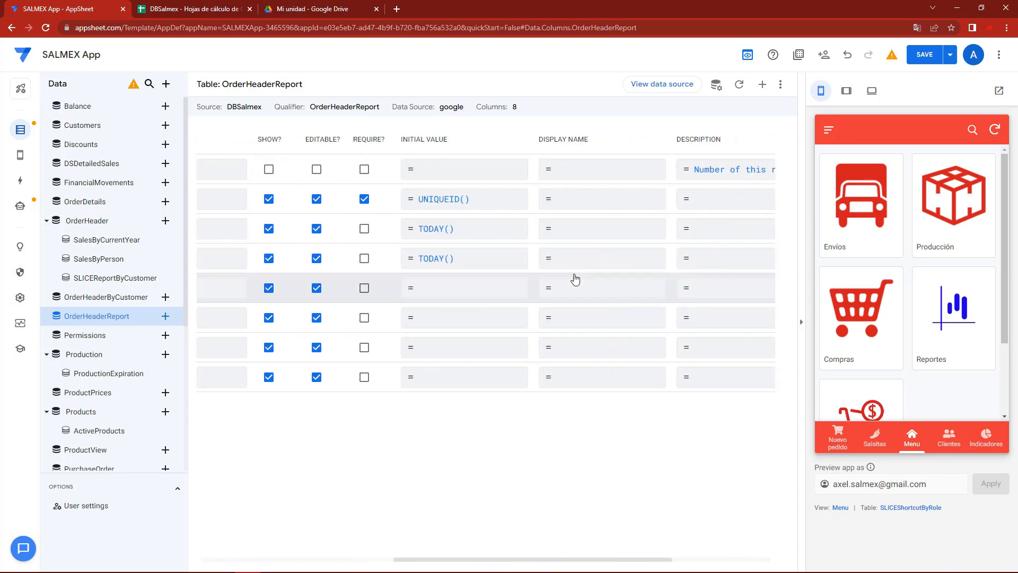
click(579, 200)
text(ID)
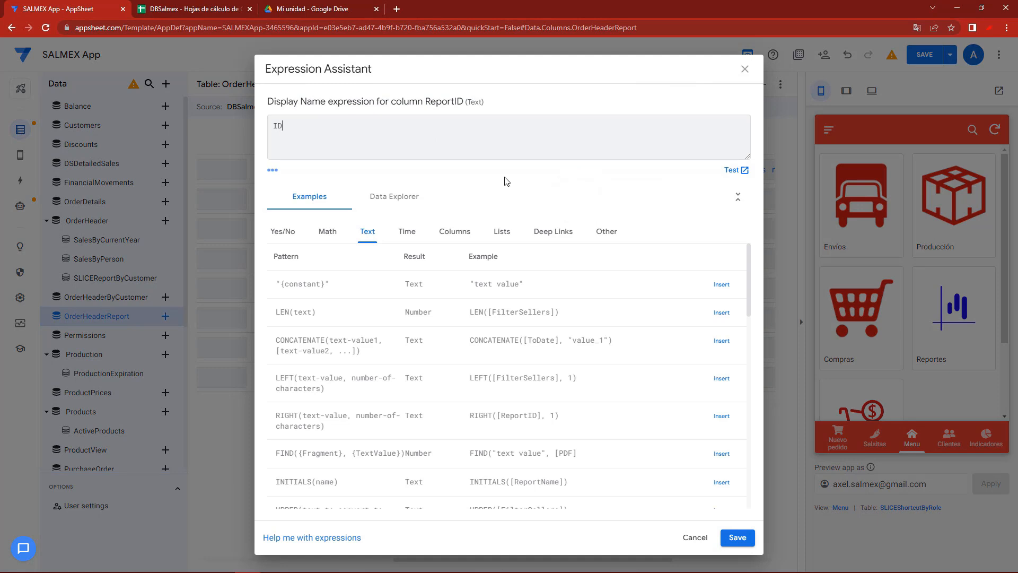
click(741, 537)
Set the display name of the FromDate column to Desde, preceded by a calendar emoji.
click(579, 226)
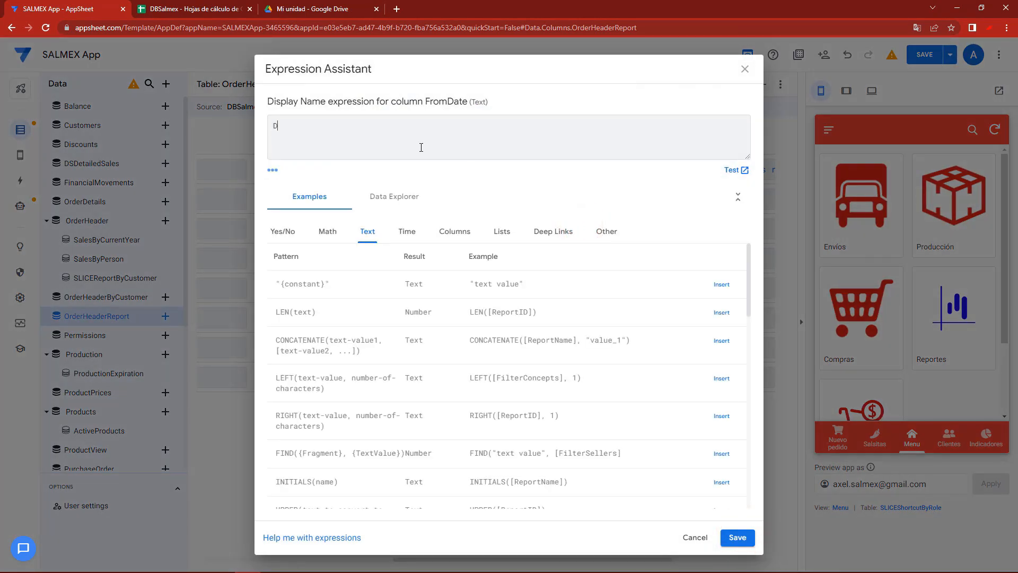
text(Desde)
click(275, 127)
key(super+period)
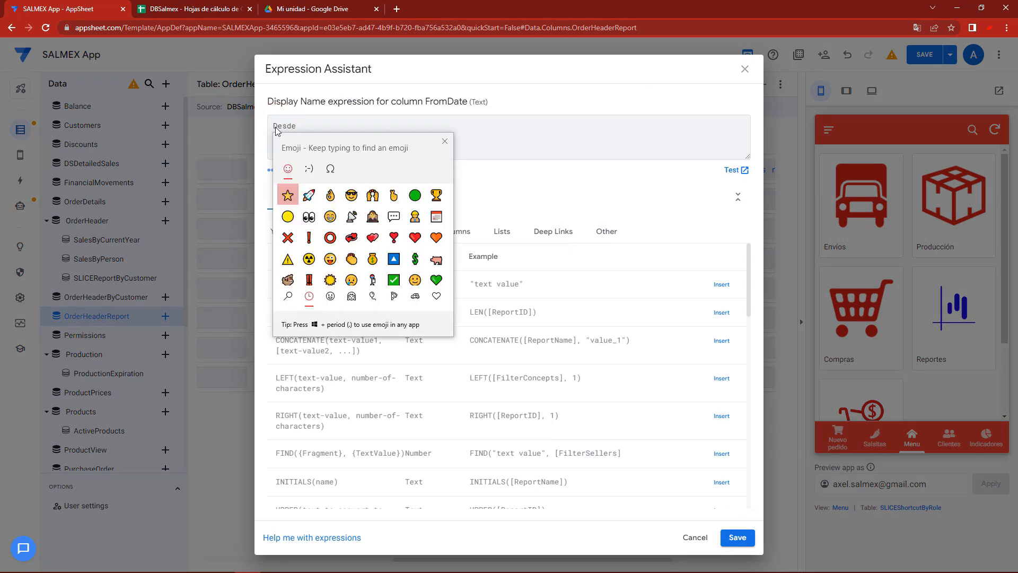
click(436, 216)
triple_click(326, 124)
key(ctrl+c)
click(737, 537)
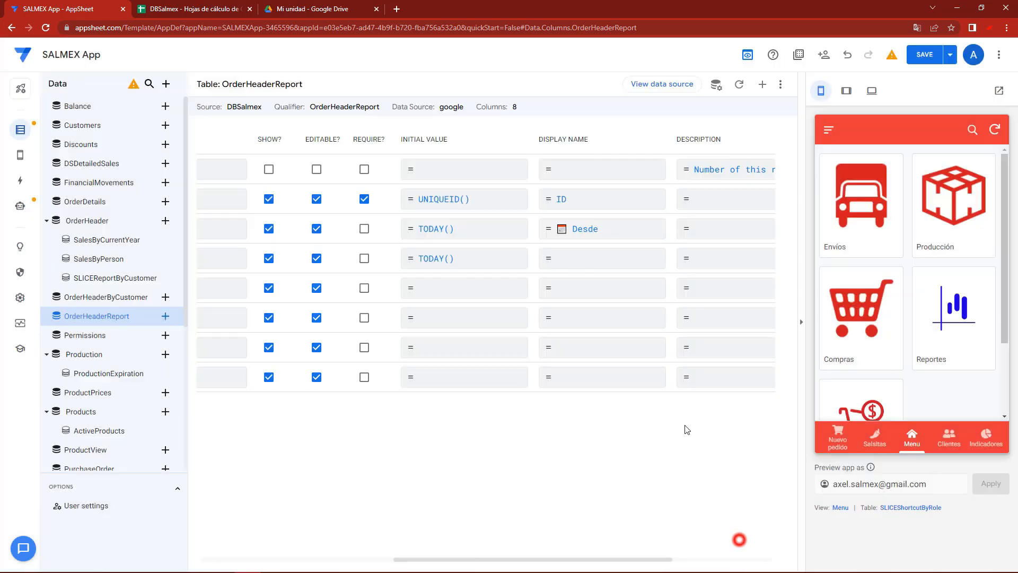
Set the display name of the ToDate column to Hasta, reusing the calendar emoji from the FromDate name.
click(571, 260)
key(ctrl+v)
click(324, 126)
double_click(305, 125)
text(Has)
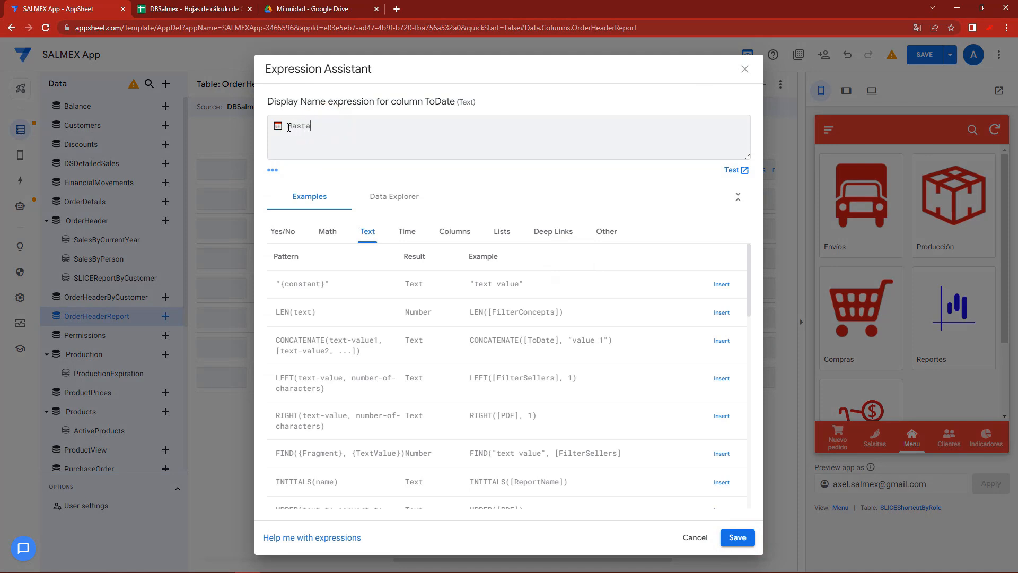
click(738, 537)
Set the display name of the FilterSellers column to Vendedores.
click(580, 290)
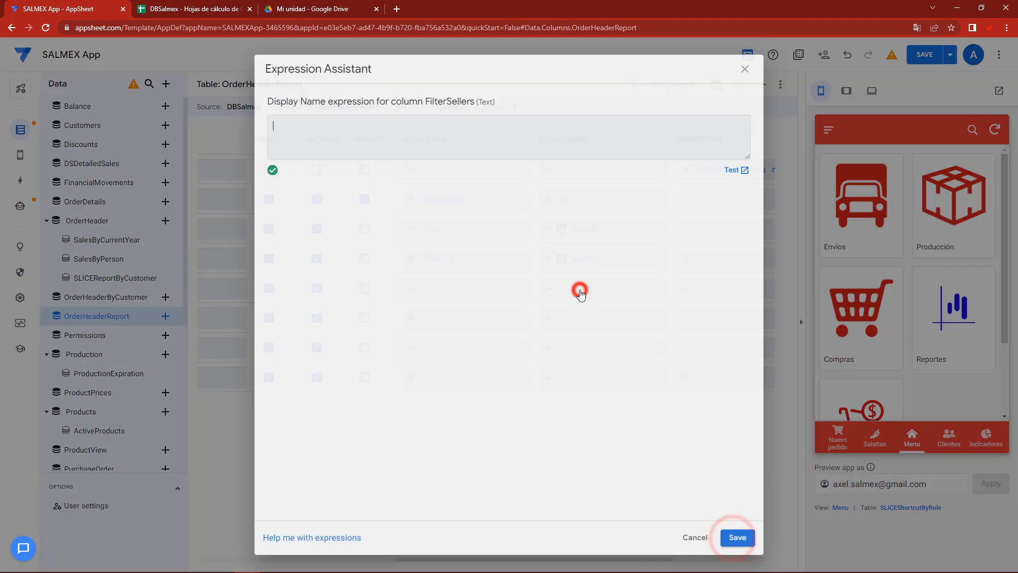
click(371, 150)
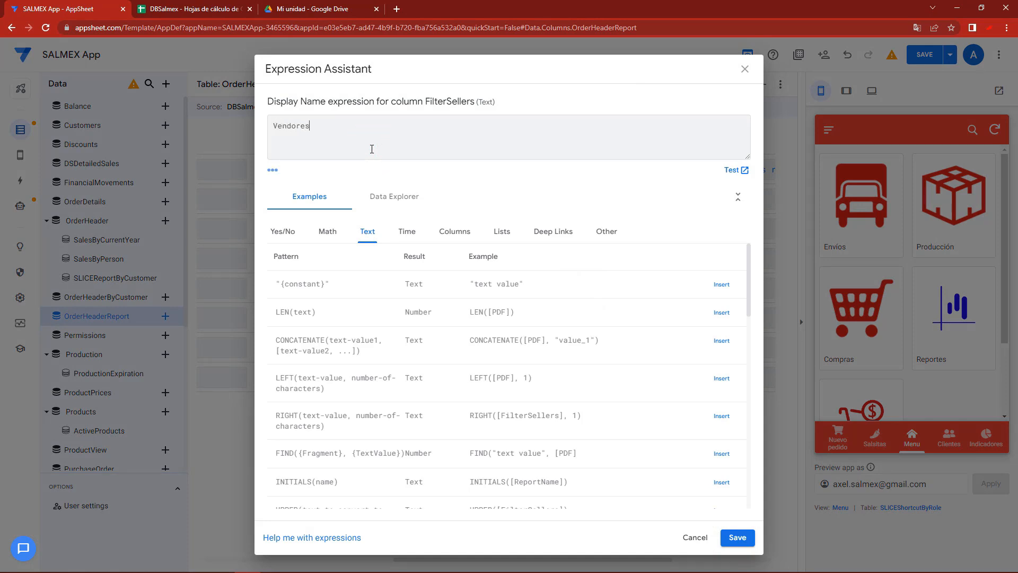
text(de)
double_click(304, 128)
text(Vend)
click(737, 537)
Set the display name of the FilterConcepts column to Movimientos.
click(581, 317)
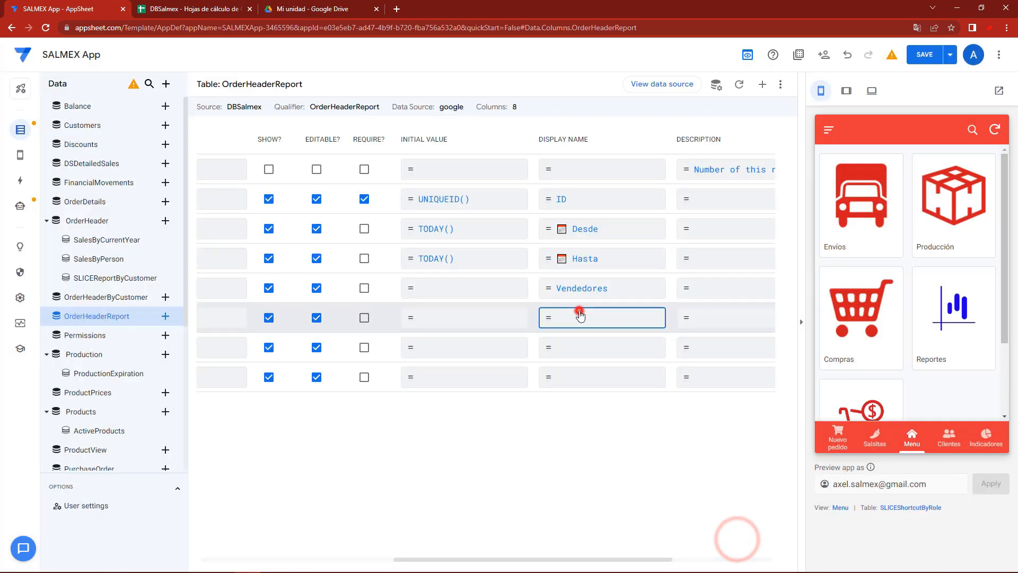
click(579, 311)
click(407, 146)
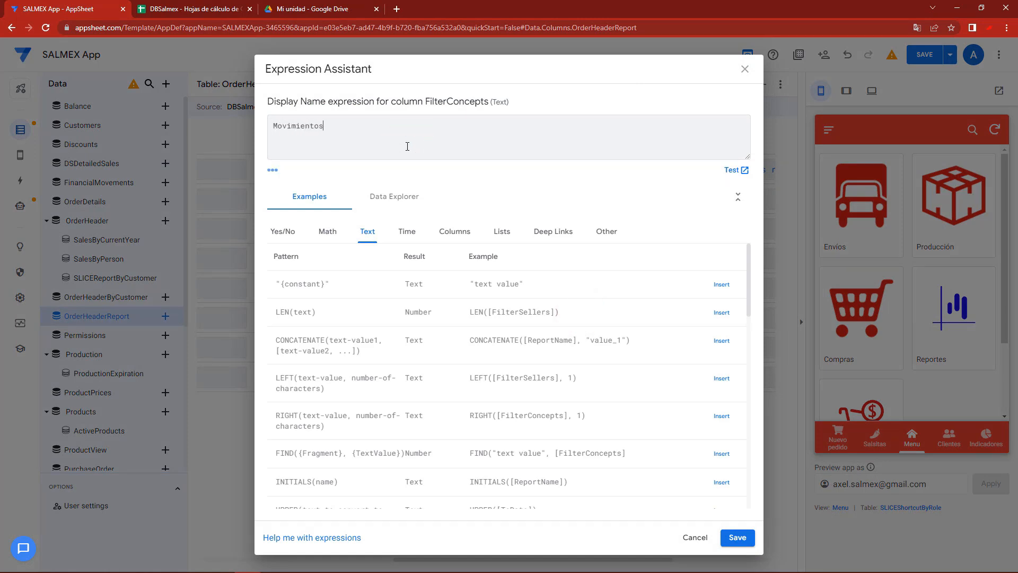
click(737, 537)
Set the display name of the ReportName column to Reporte.
click(561, 350)
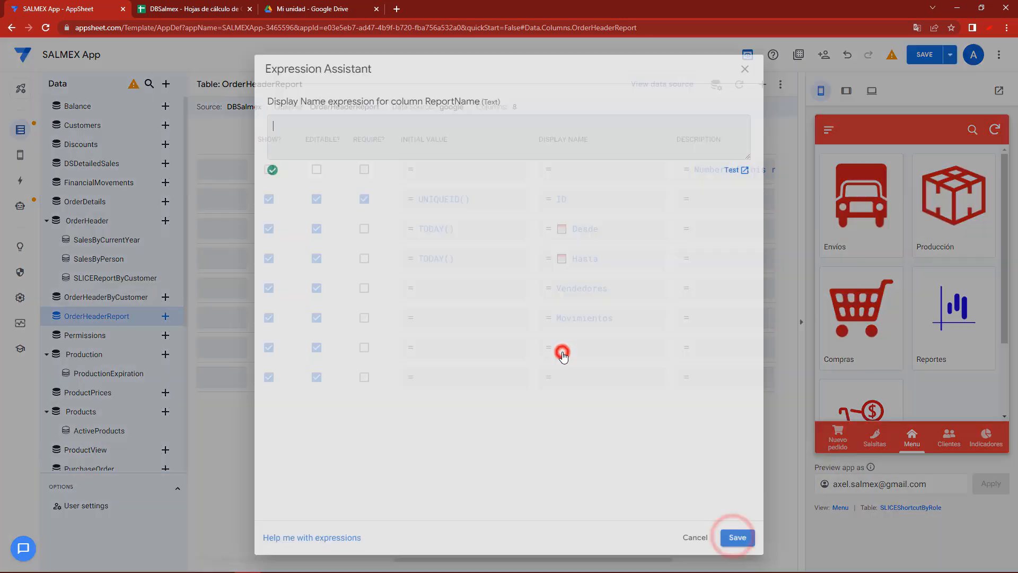
click(395, 143)
text(Reporte)
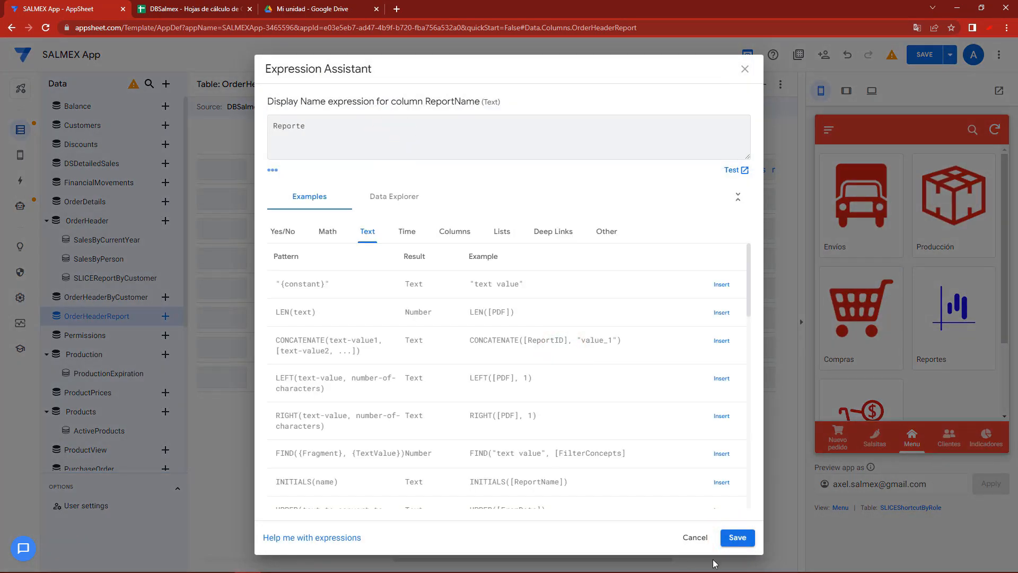
click(738, 537)
Set the display name of the PDF column to PDF.
click(582, 377)
click(428, 136)
text(PDF)
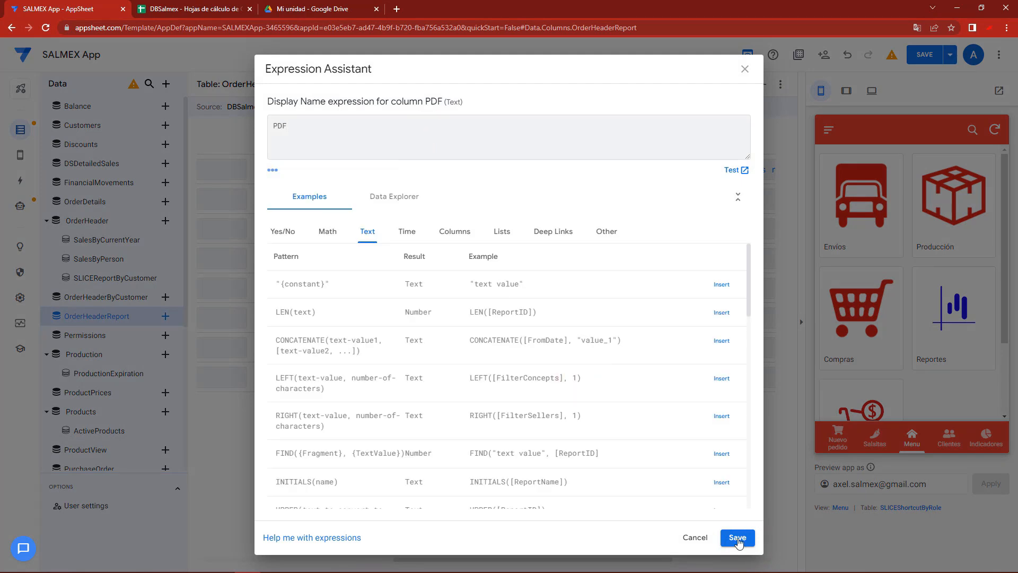
click(738, 538)
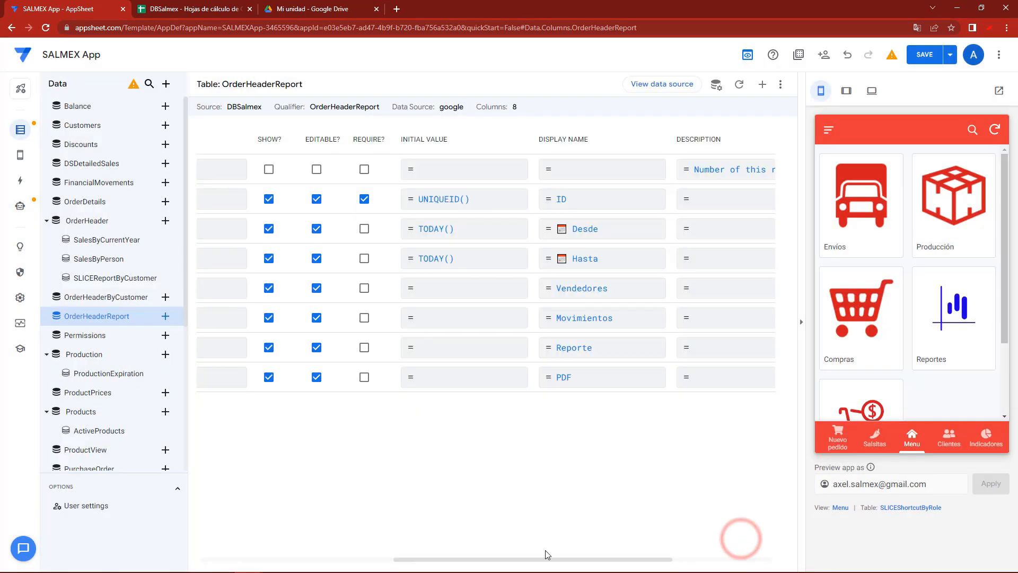
Extend the ReportName column's display name to Nombre del Reporte and save the app.
click(587, 347)
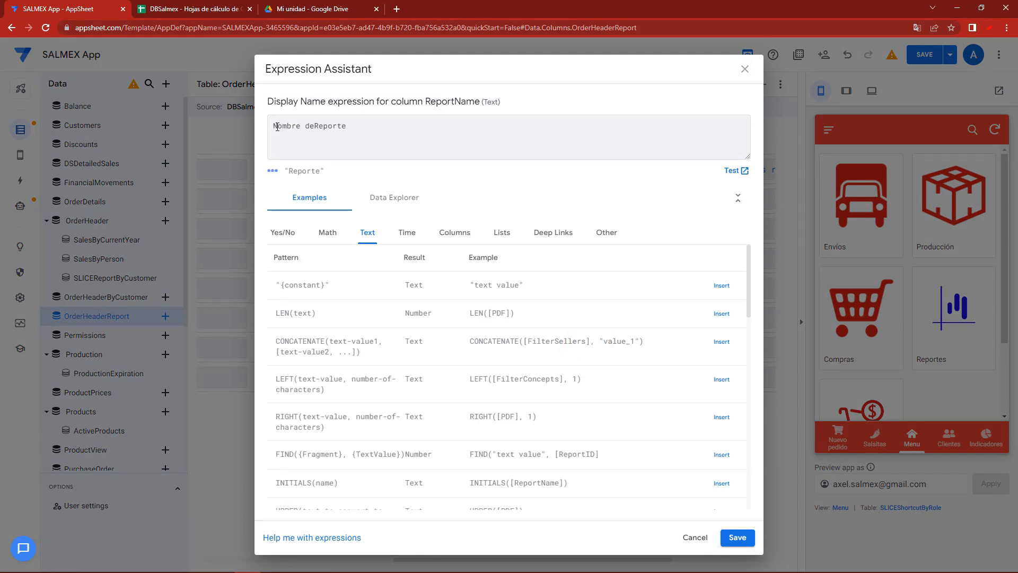
click(734, 538)
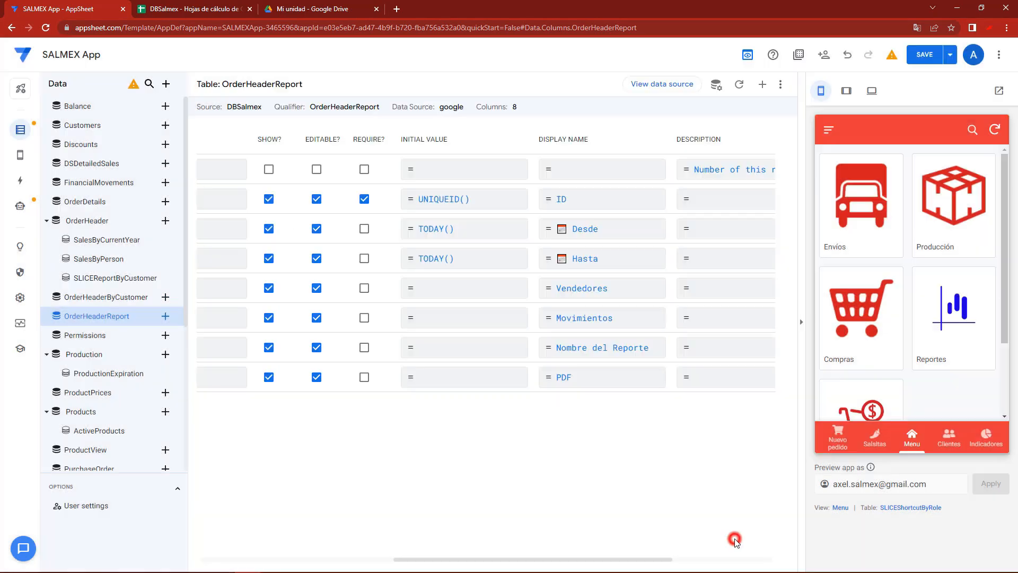
click(924, 54)
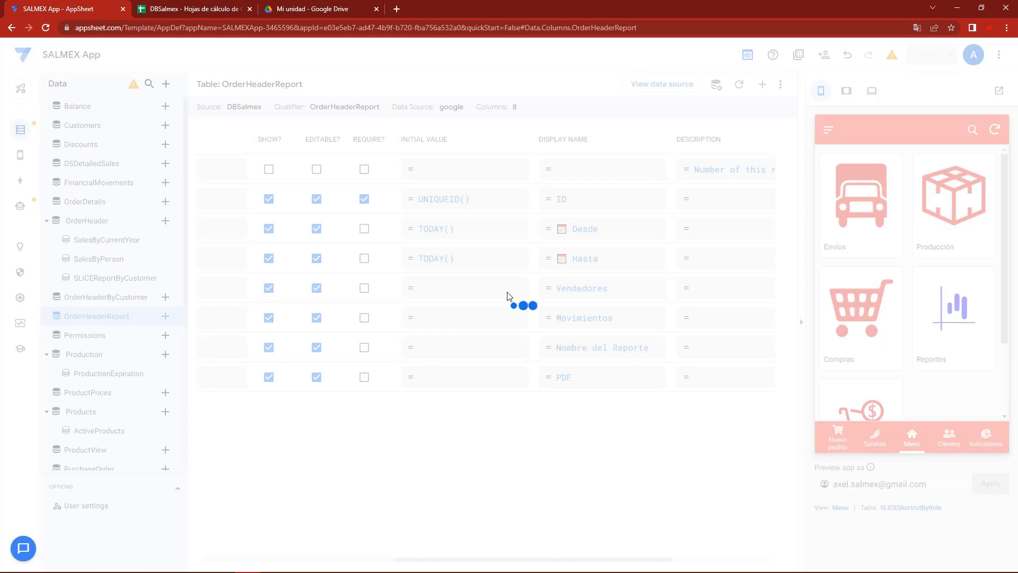
drag(454, 559, 229, 562)
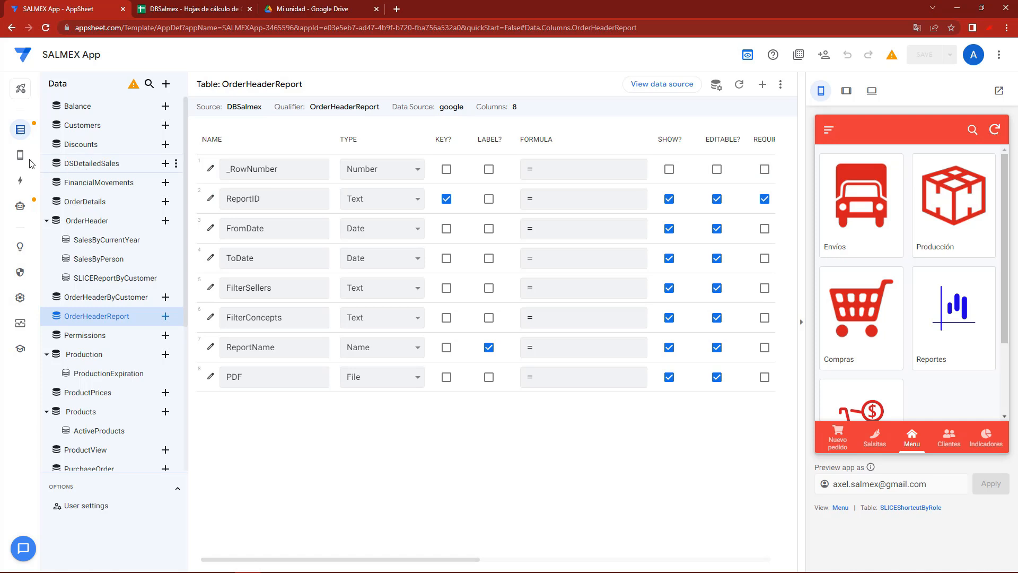
Create a new blank view in the app's primary navigation.
mouse_move(22, 158)
click(64, 159)
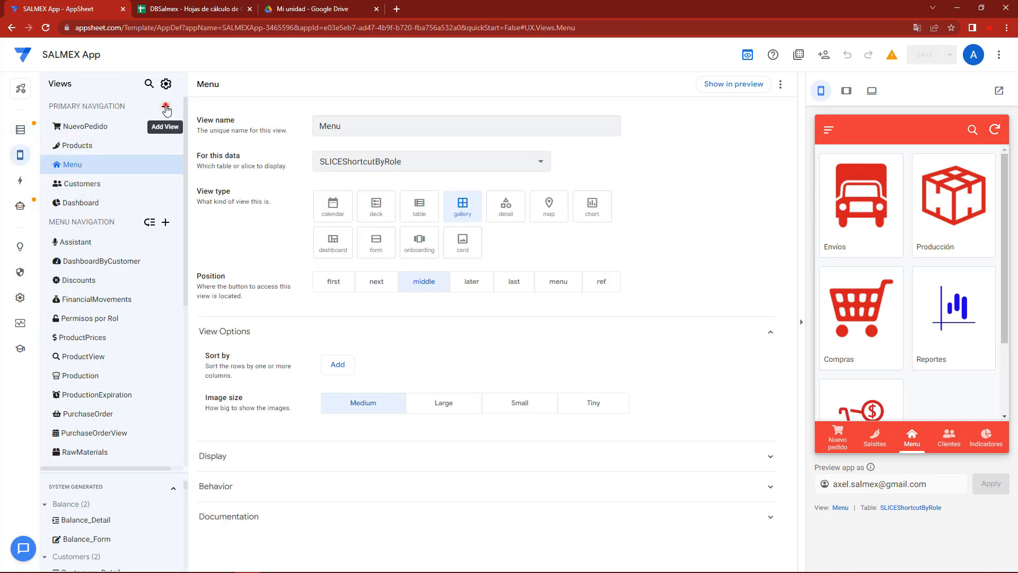
click(166, 106)
click(358, 387)
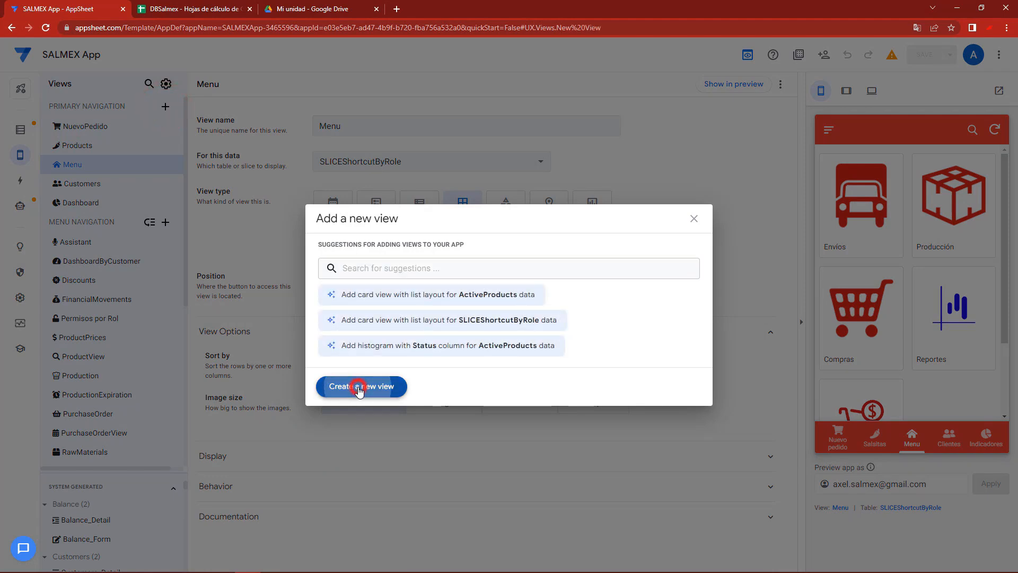
Set the new view's data source to the OrderHeaderReport table.
triple_click(370, 125)
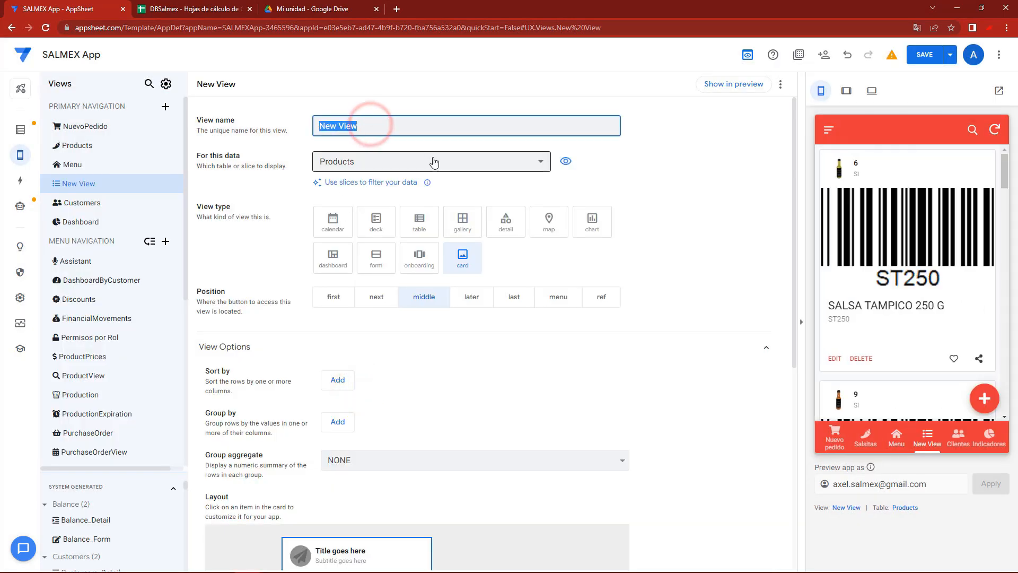
click(826, 131)
click(498, 164)
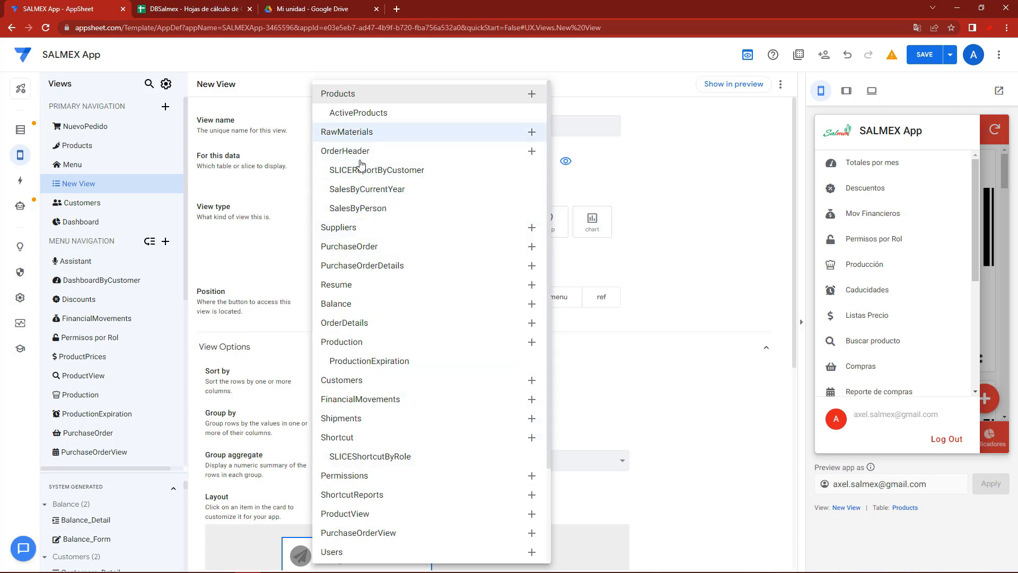
scroll(352, 286, down, 3)
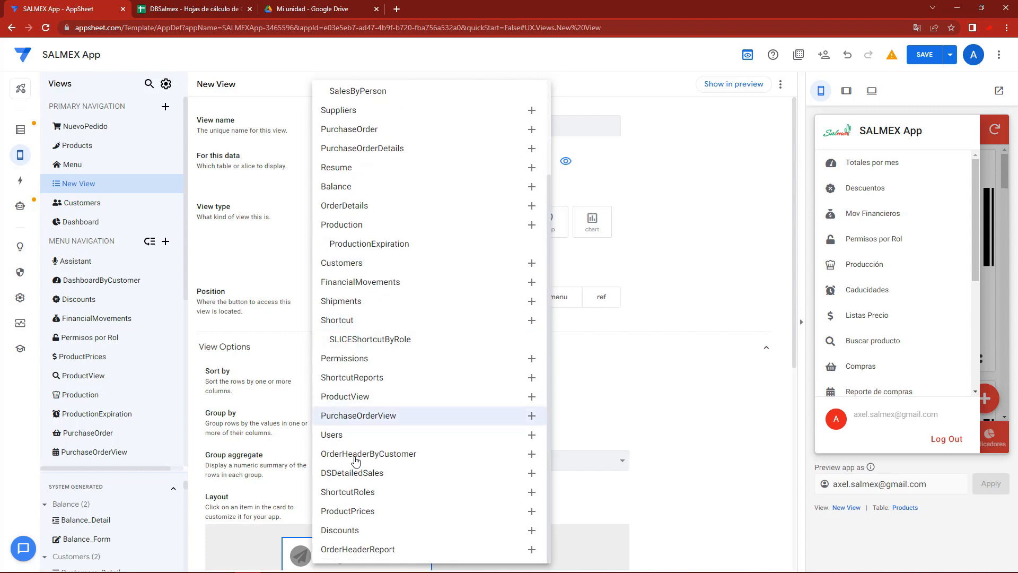
click(375, 550)
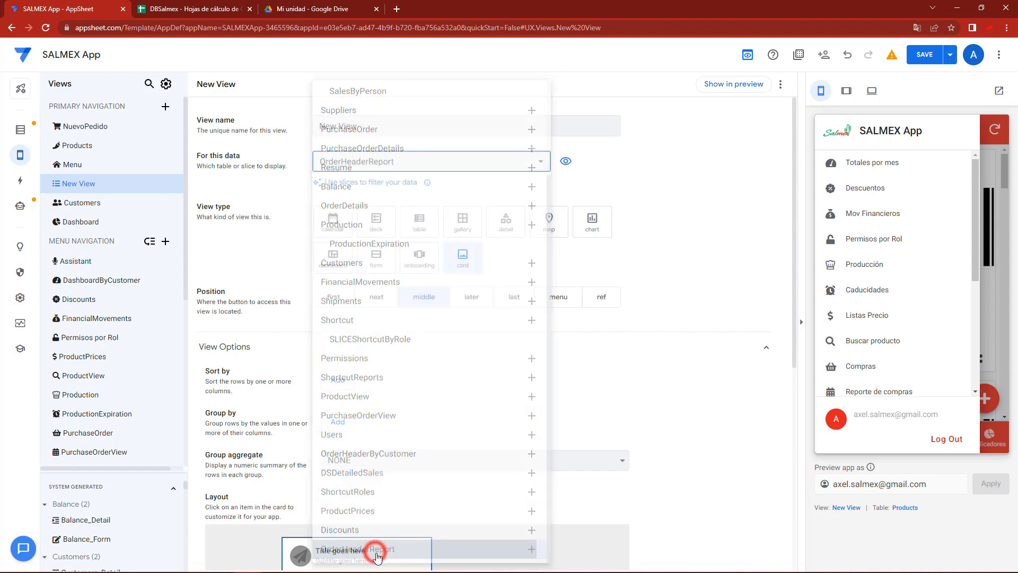
Name the view OrderHeaderReport and set its view type to deck.
click(371, 125)
drag(402, 125, 308, 122)
text(OrderHeaderReport)
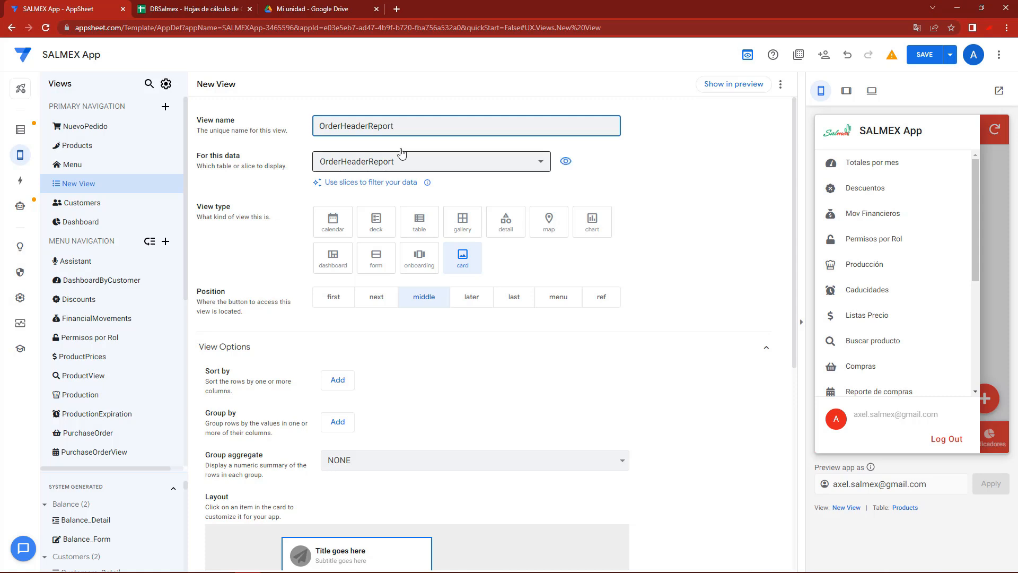
click(418, 127)
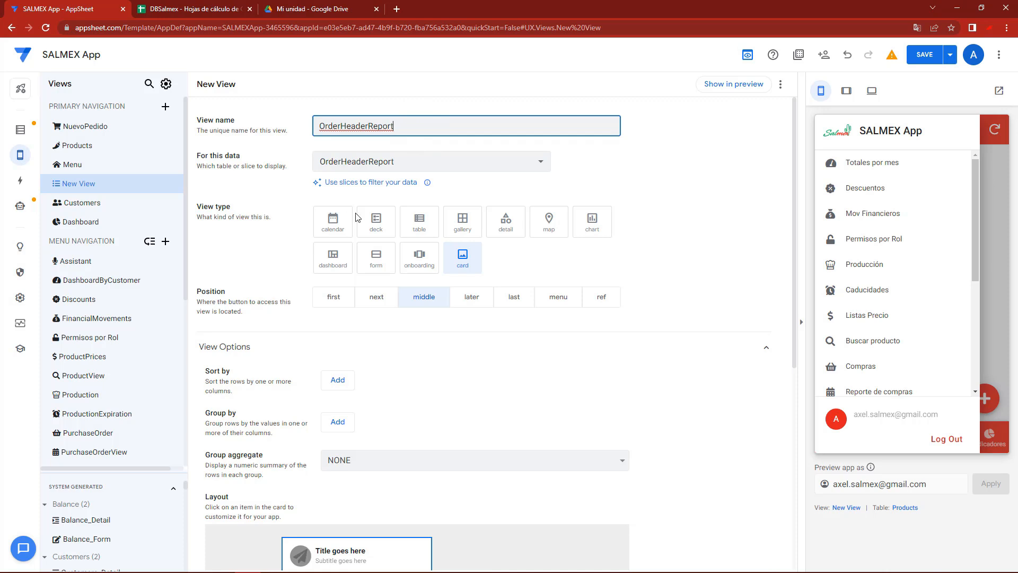
click(376, 224)
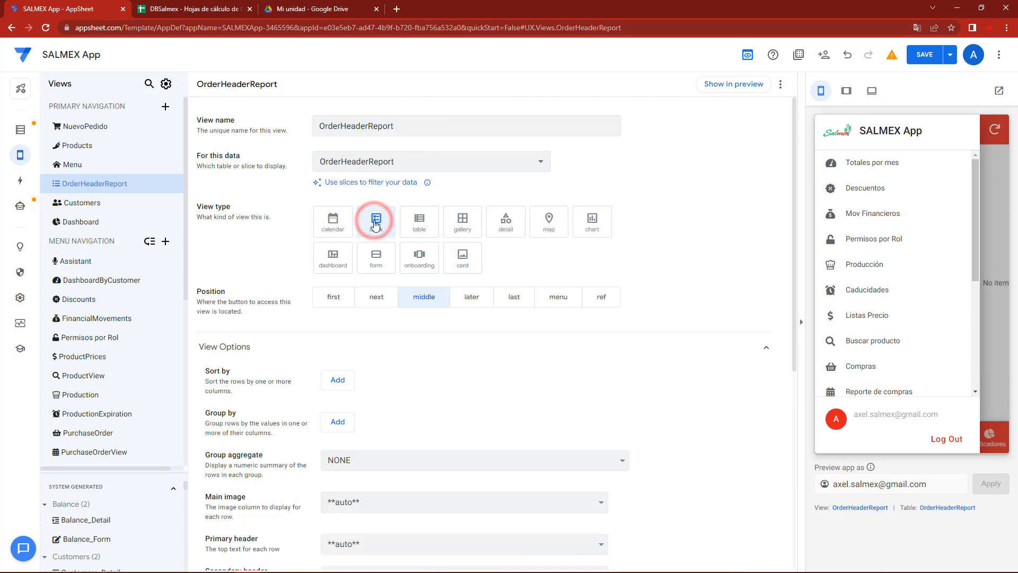
Set the deck view's primary header to ReportName and its secondary header to FromDate.
scroll(260, 339, down, 3)
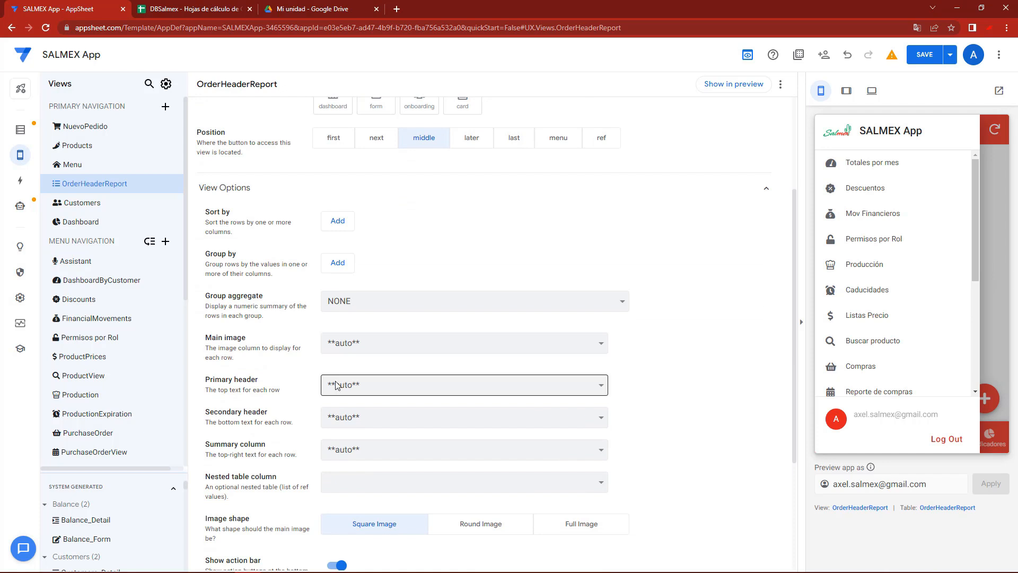
click(345, 392)
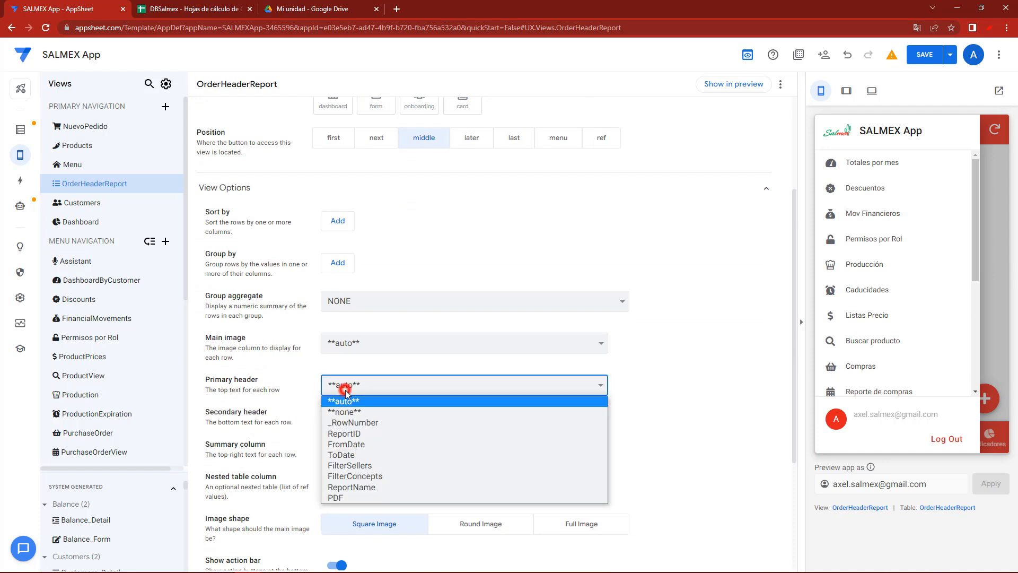
click(348, 486)
click(360, 417)
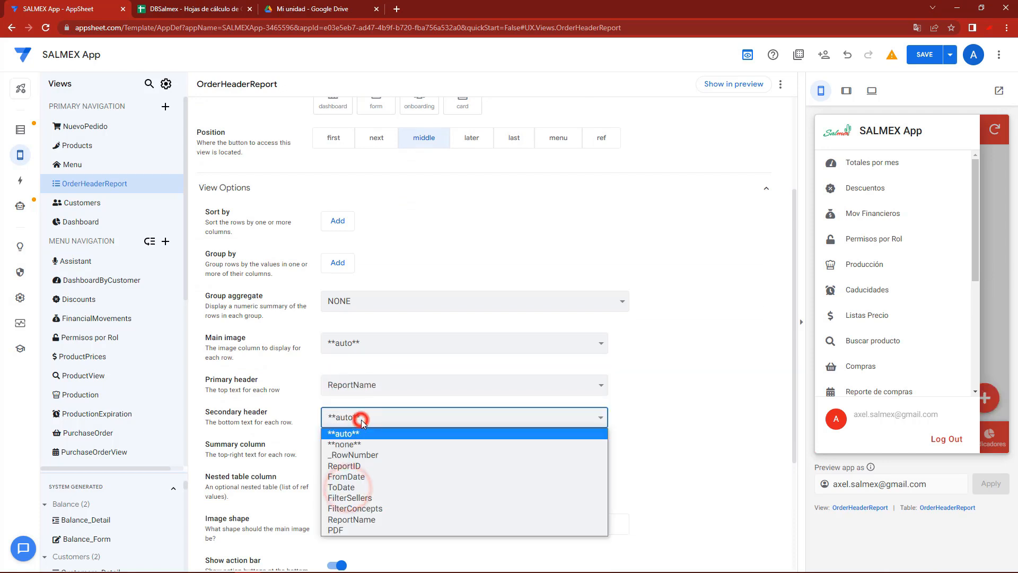
click(348, 479)
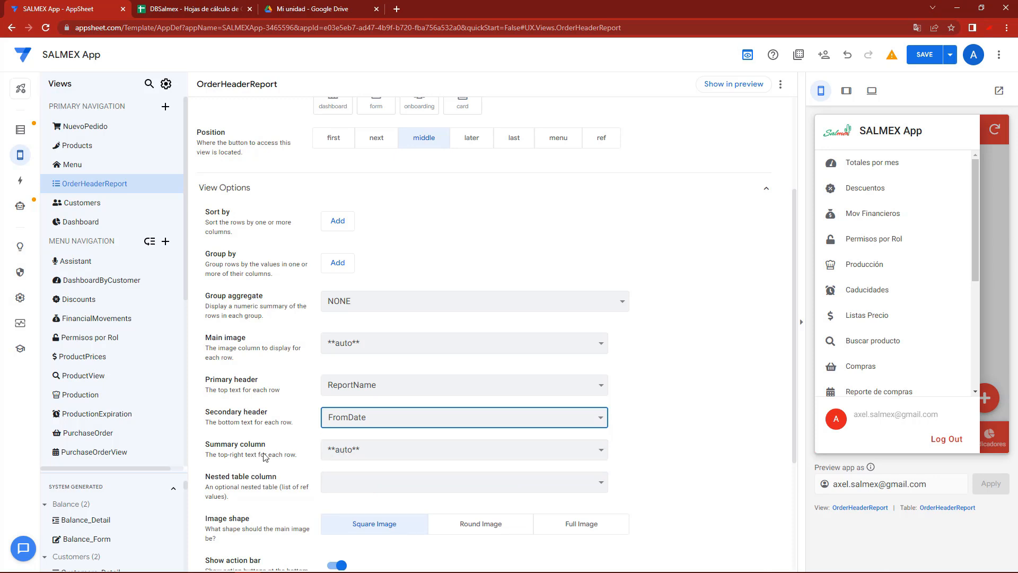
Add the Open File (PDF) and Delete actions to the OrderHeaderReport view's action bar and save the app.
scroll(265, 457, down, 1)
scroll(265, 457, down, 1)
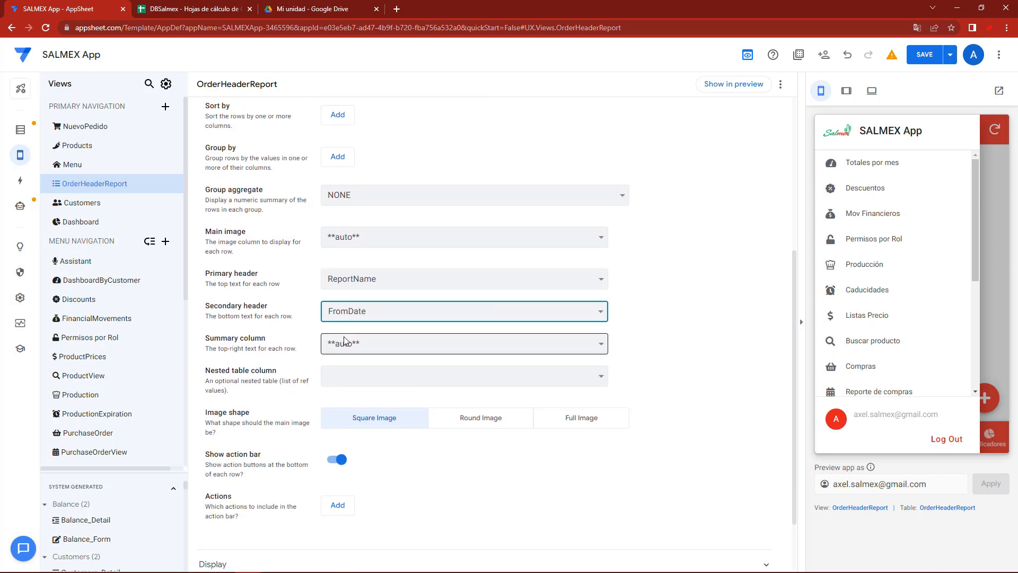
click(337, 507)
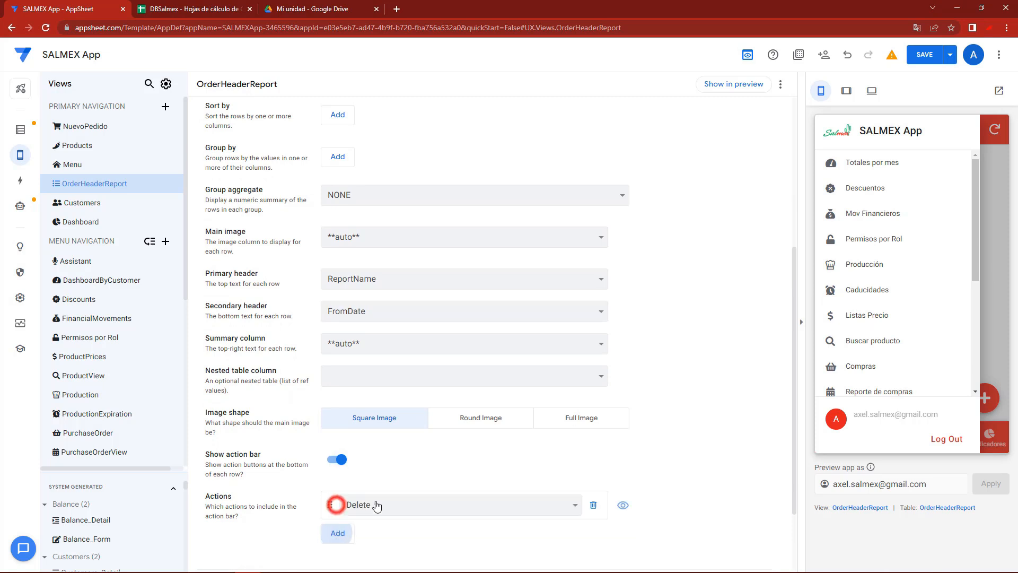
click(343, 505)
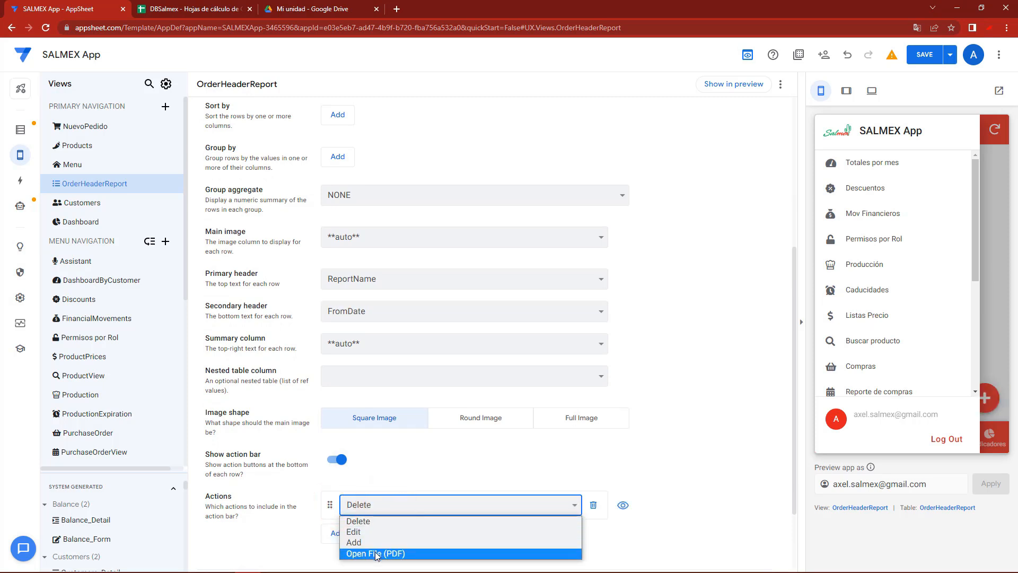
click(375, 553)
click(336, 533)
click(377, 531)
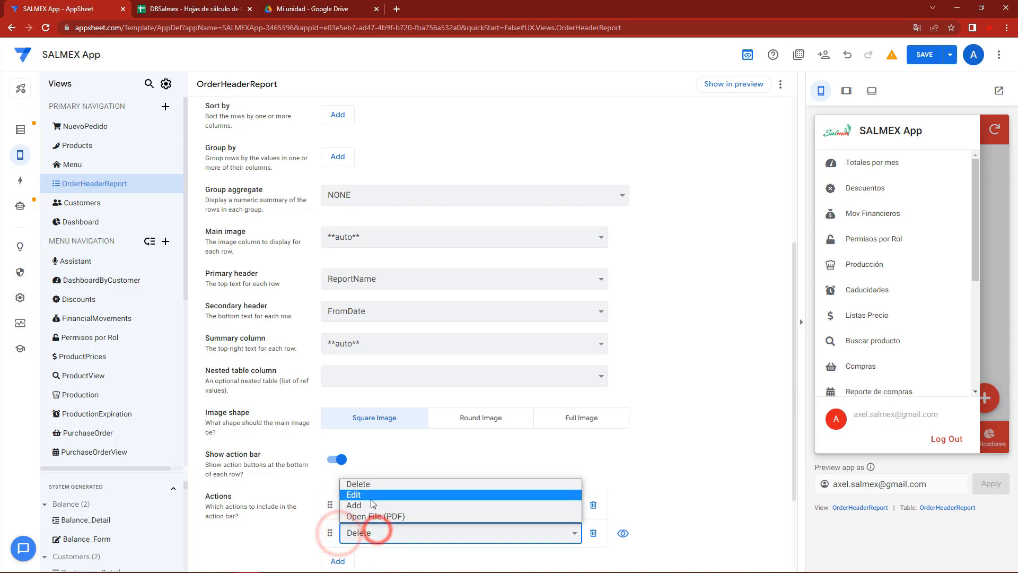
click(365, 484)
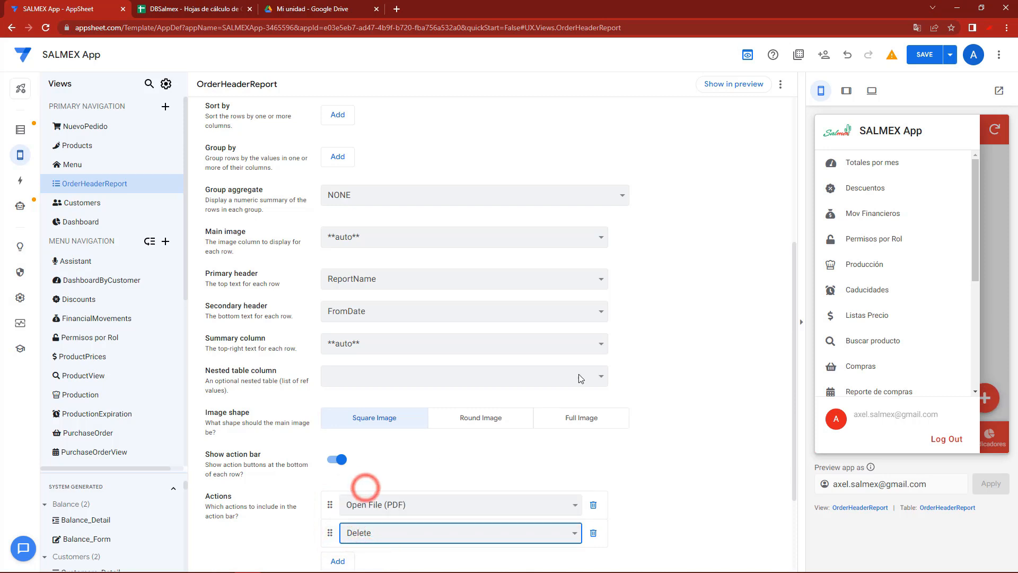
click(924, 55)
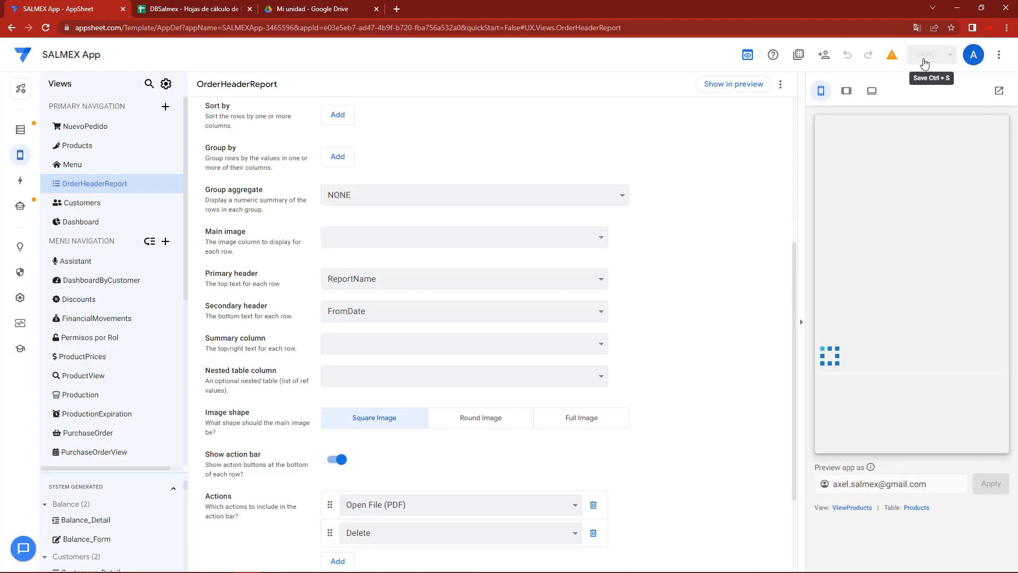
Search the OrderHeaderReport view's display icons for "document" and choose the row-of-books icon.
scroll(386, 364, down, 3)
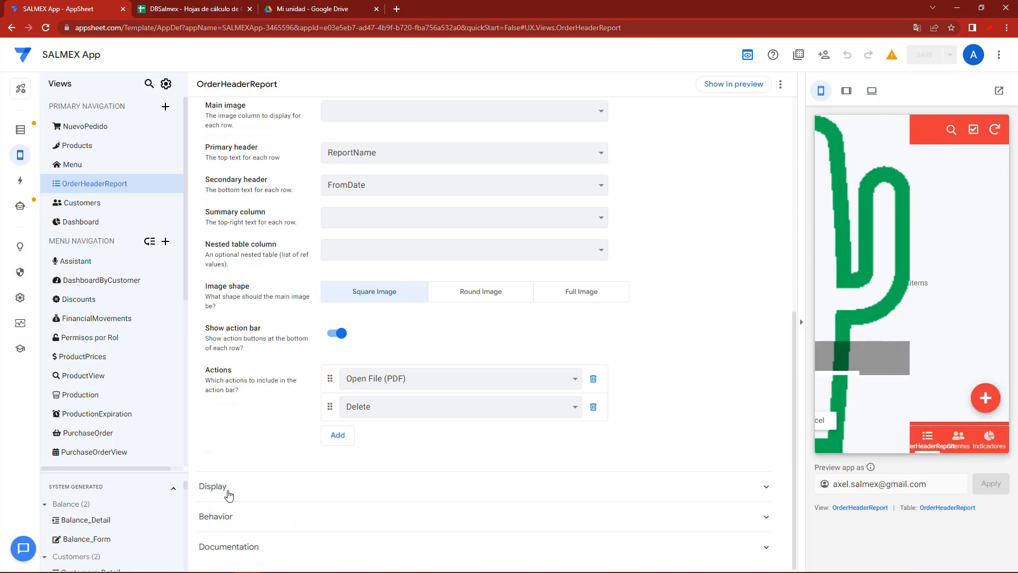
click(227, 485)
scroll(227, 484, down, 2)
click(386, 413)
text(report)
double_click(385, 413)
text(document)
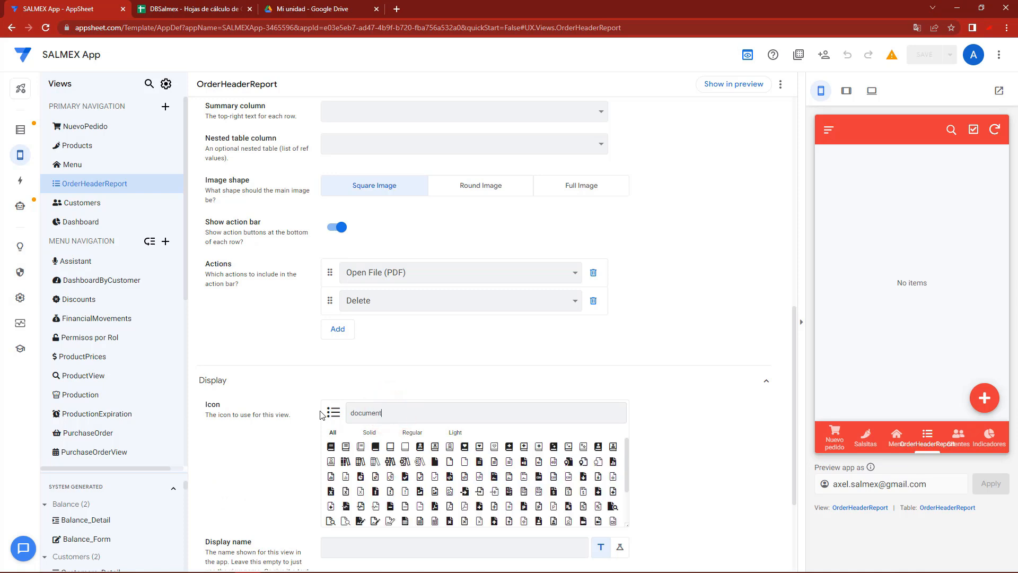
click(359, 461)
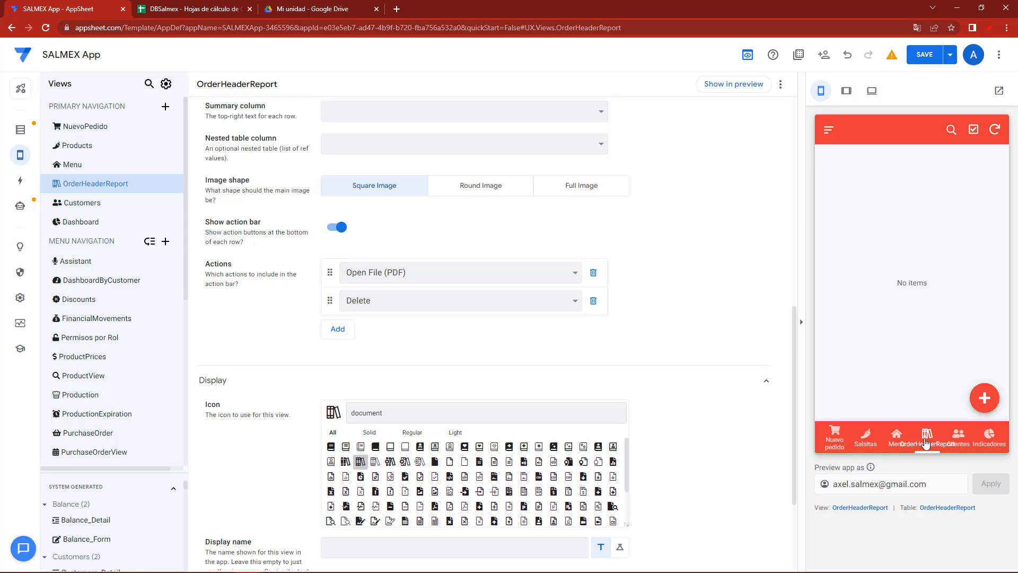
Set the OrderHeaderReport view's position to menu and open the navigation menu in the app preview.
scroll(573, 339, up, 10)
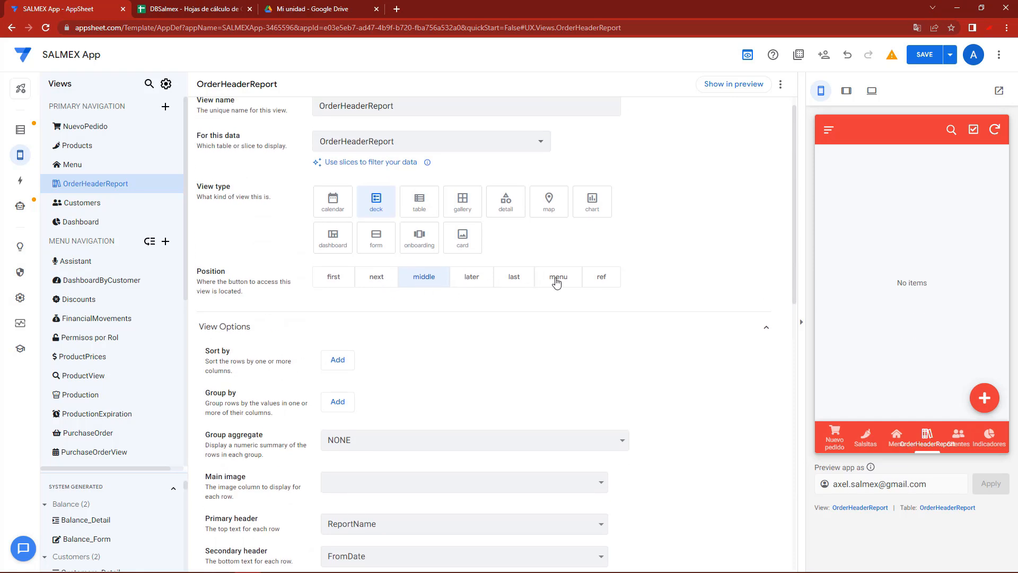
click(556, 278)
click(828, 130)
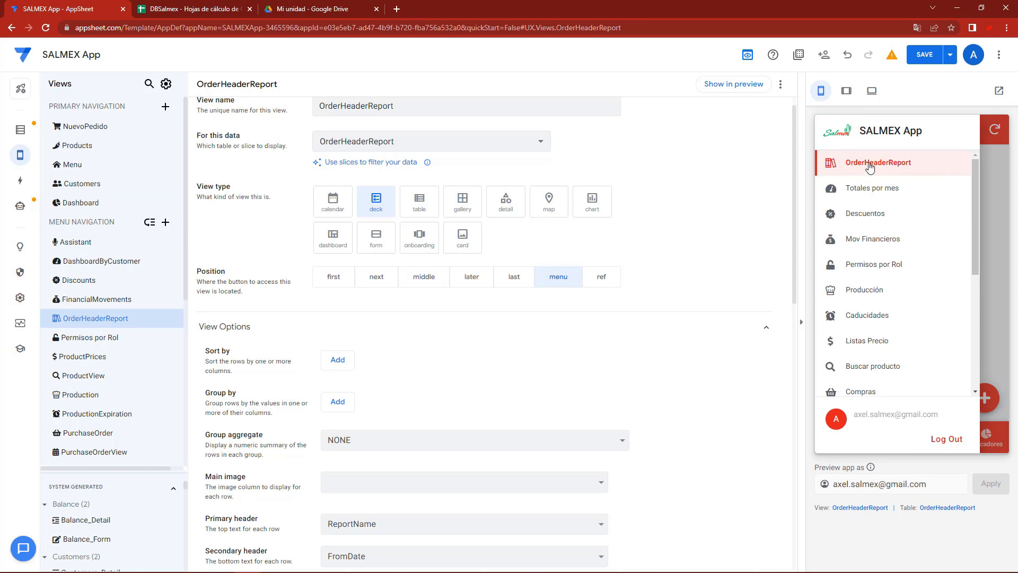
Set the view's display name to Reporte de ventas (multi filtro) and save the app.
scroll(357, 414, down, 13)
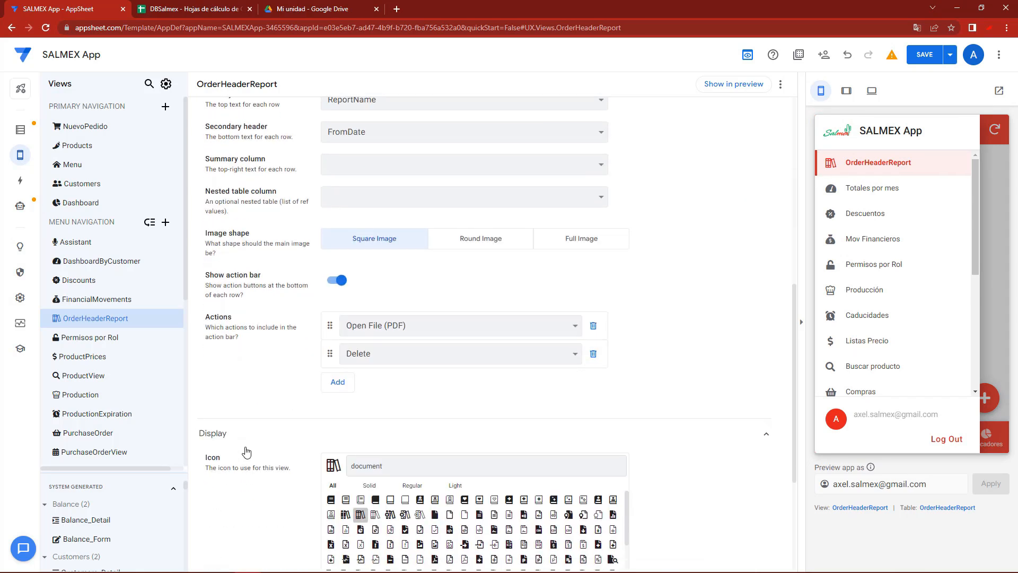
click(351, 390)
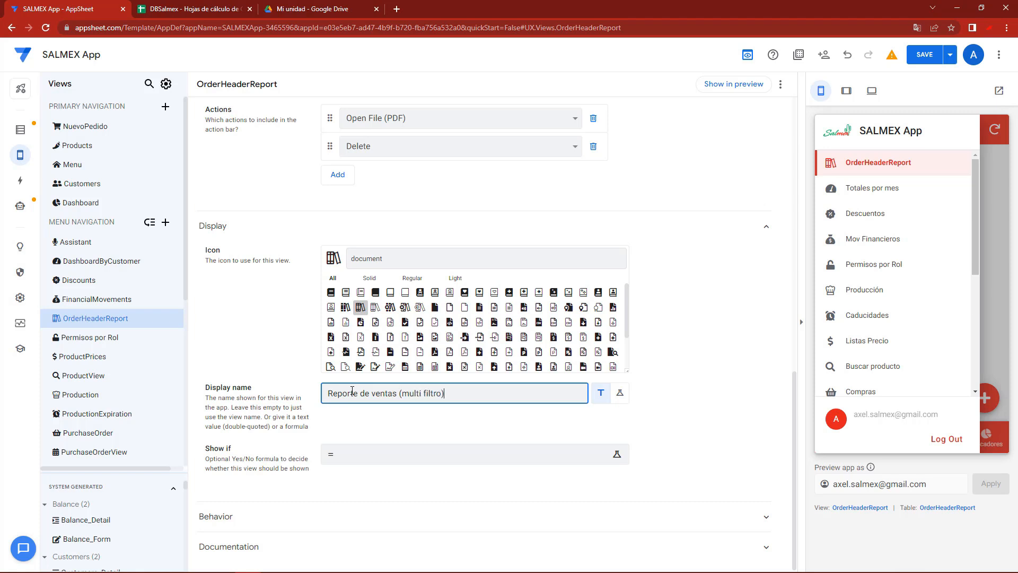
click(936, 50)
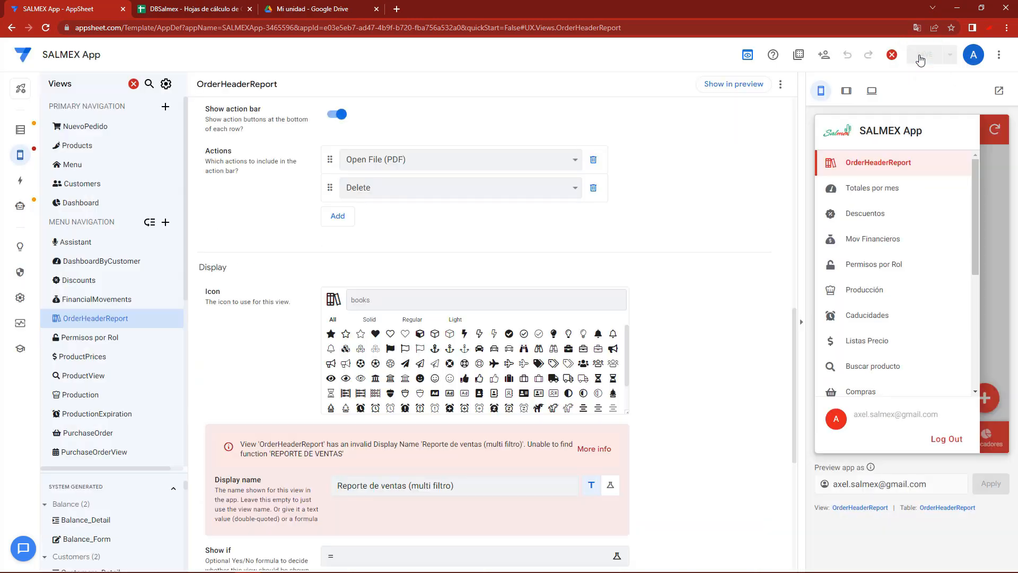
Enclose the view's display name text in double quotes and save the app again.
click(449, 484)
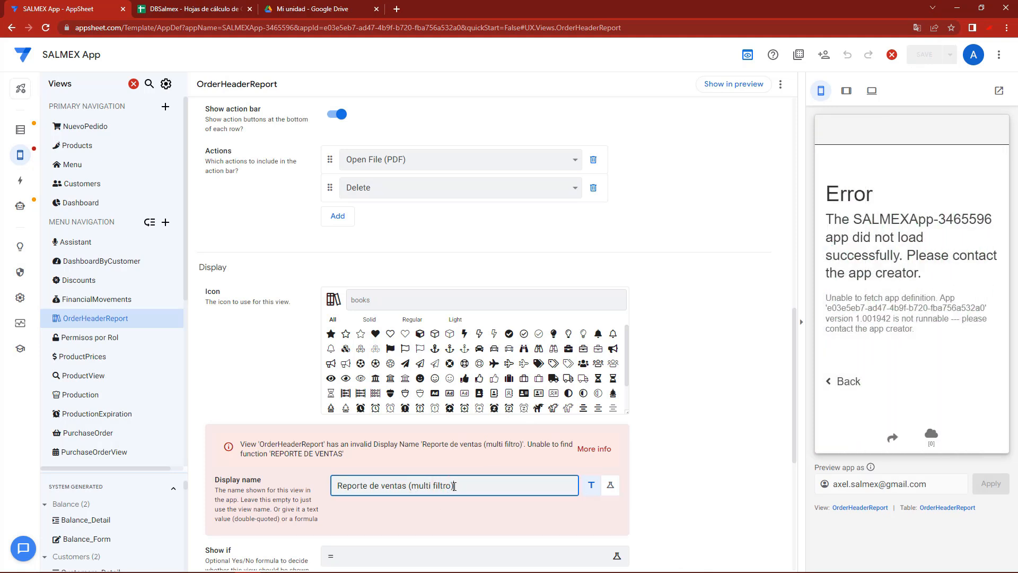
text(")
click(924, 54)
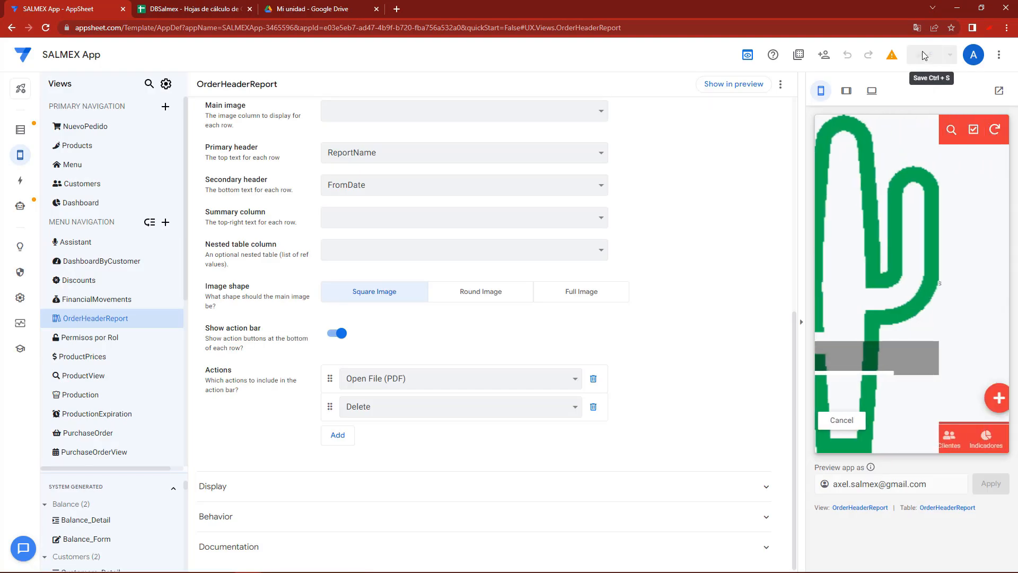
Open Reporte de ventas (multi filtro) in the app preview, start a new record and examine the form's fields.
click(829, 130)
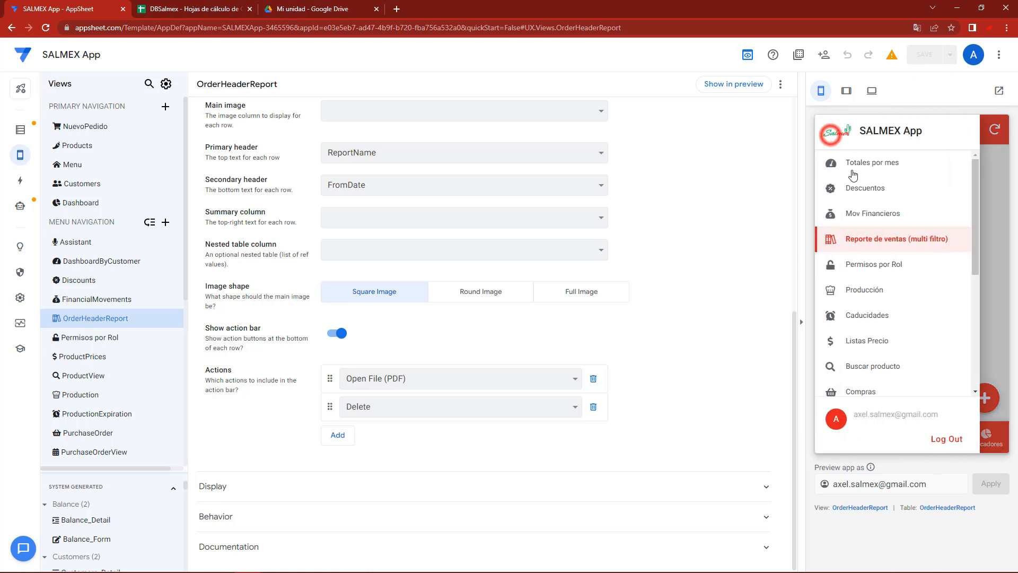
click(873, 240)
click(984, 397)
double_click(884, 189)
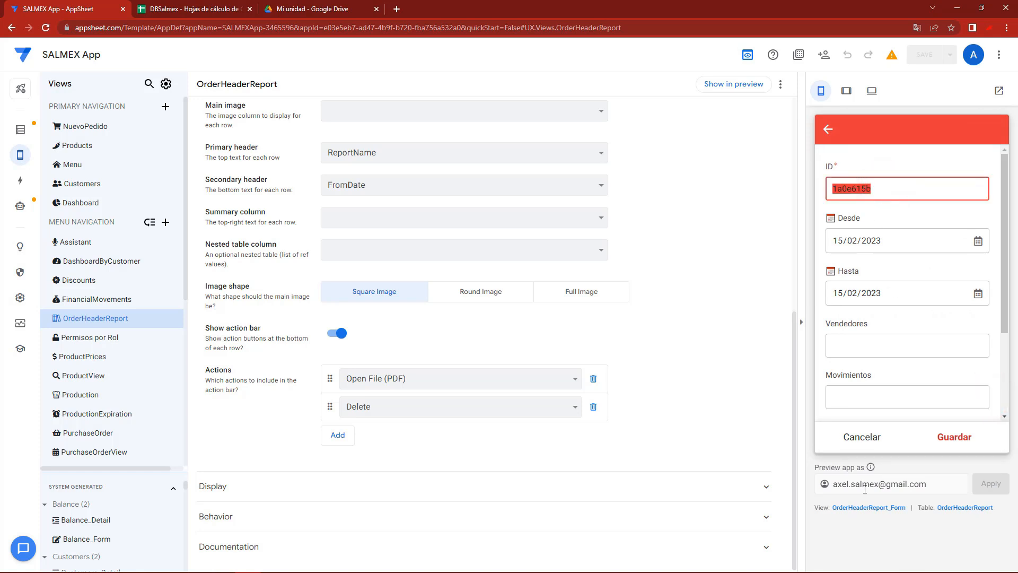
scroll(860, 340, down, 3)
scroll(886, 347, up, 3)
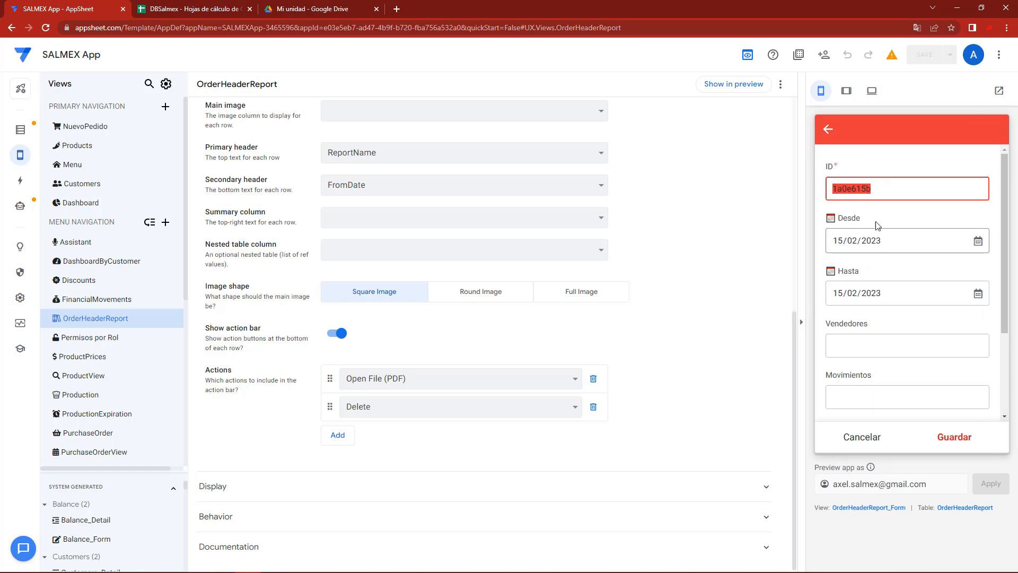
In the OrderHeaderReport_Form view, put FromDate and ToDate first in the column order.
click(859, 509)
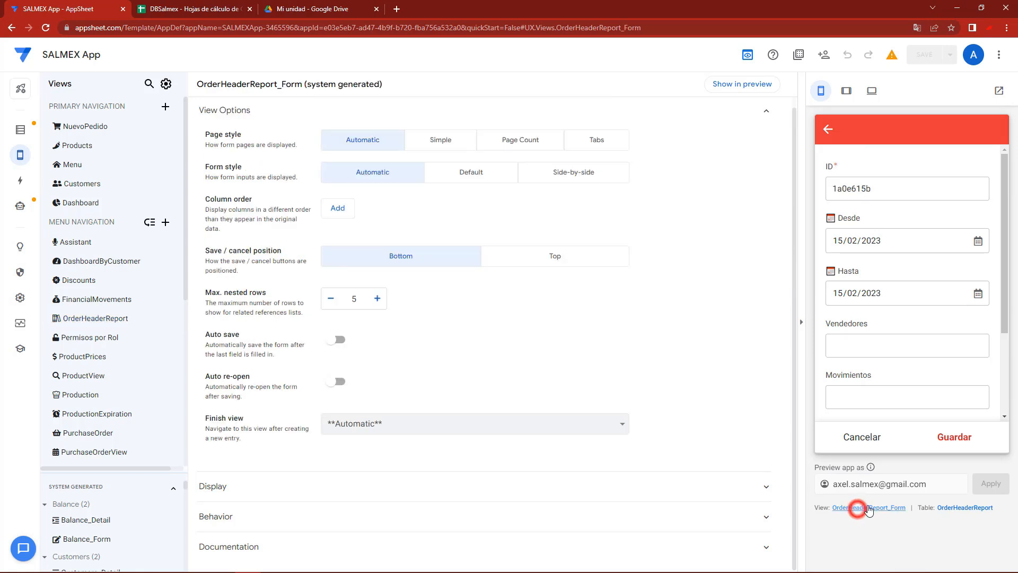
click(343, 209)
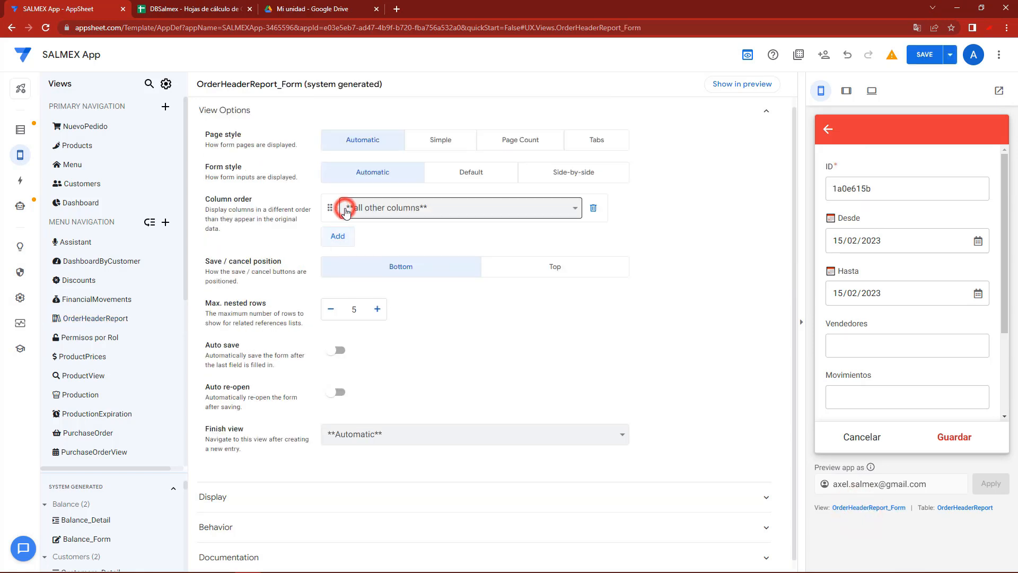
click(381, 209)
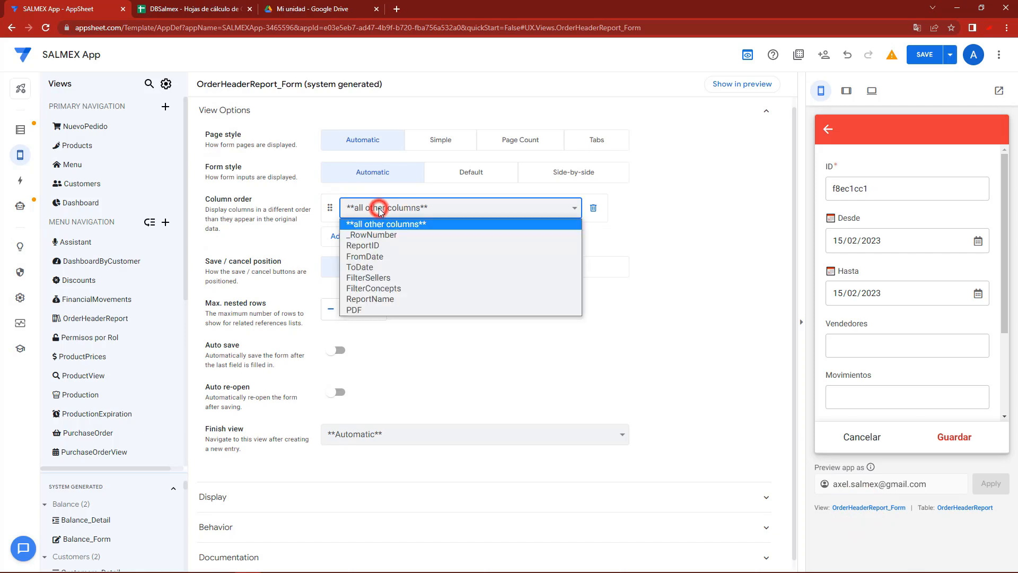
click(375, 257)
click(334, 239)
click(398, 236)
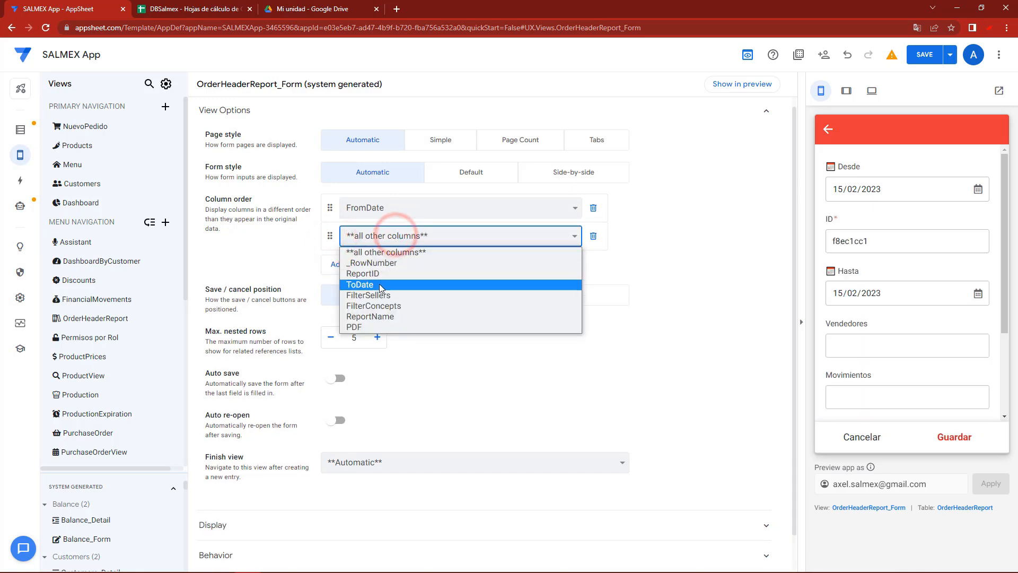
click(380, 285)
Add FilterSellers and FilterConcepts to the form's column order after ToDate.
click(342, 264)
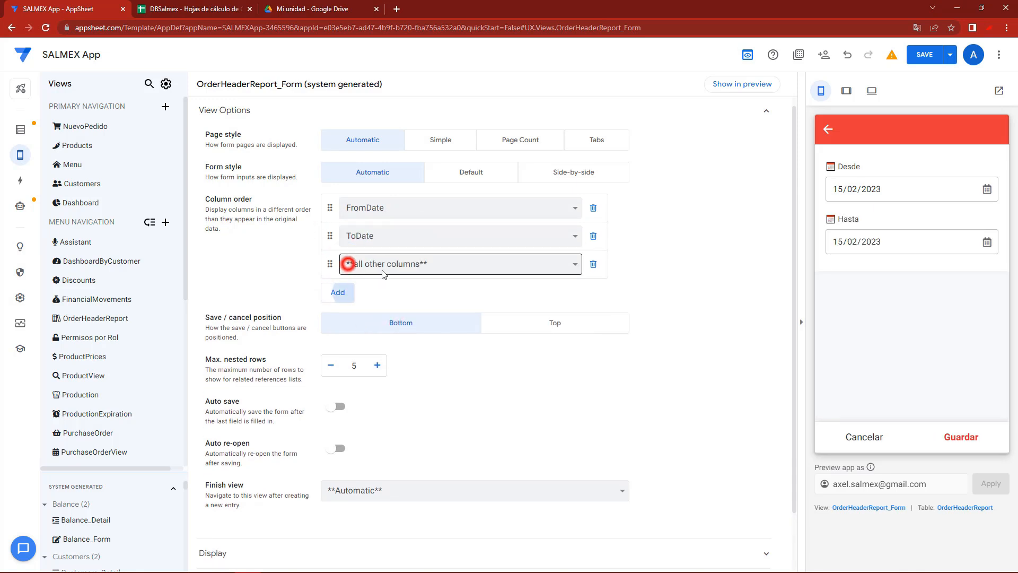
click(380, 263)
click(379, 314)
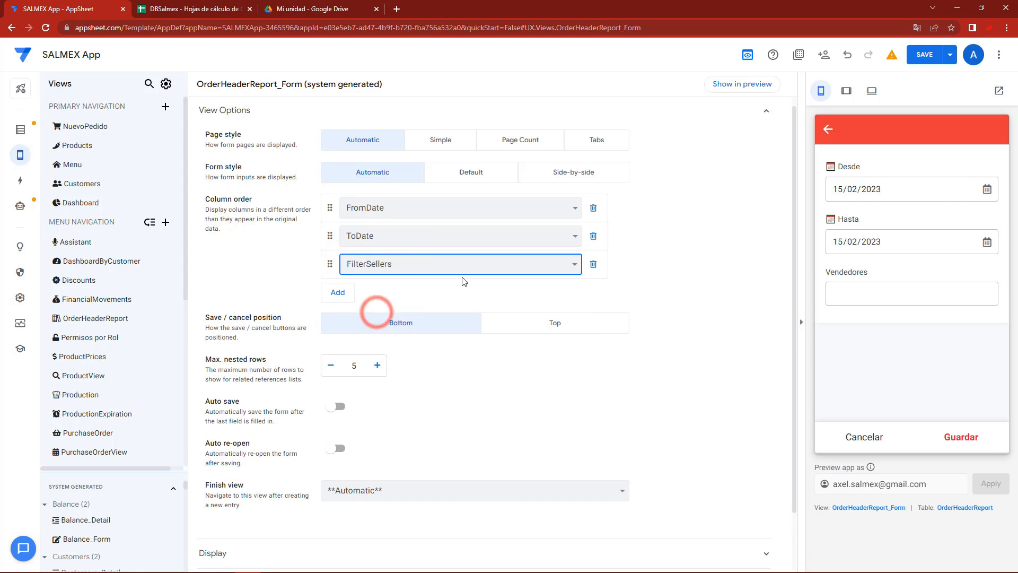
click(327, 292)
click(382, 292)
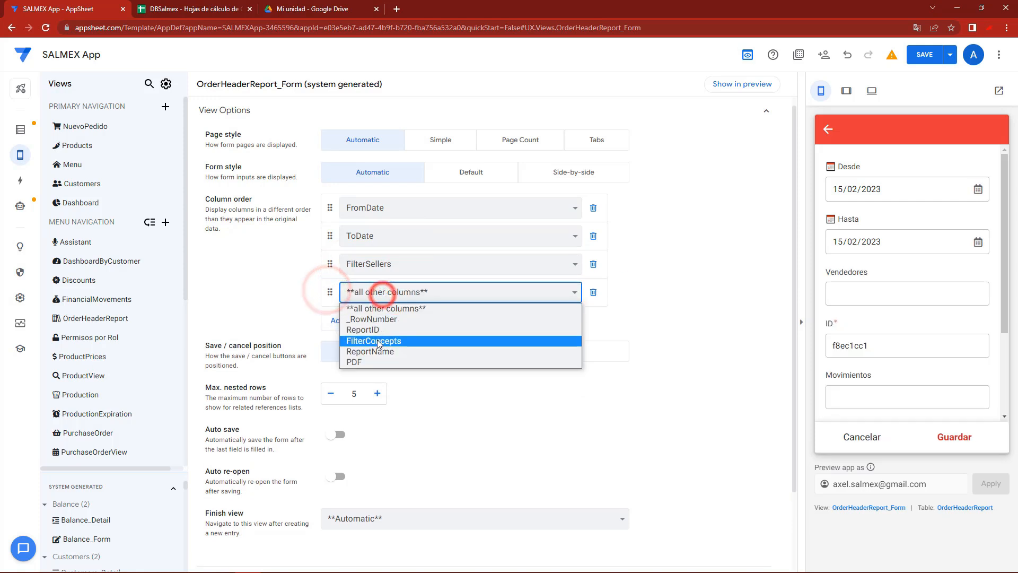
click(378, 338)
click(349, 320)
click(377, 319)
click(386, 326)
click(593, 320)
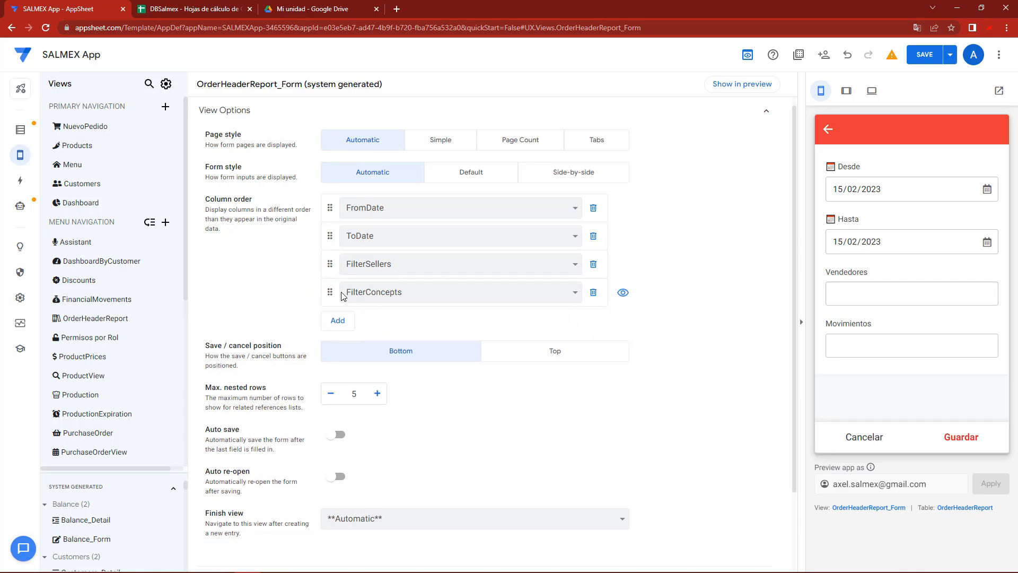
Add ReportName to the form's column order, move it above FromDate and save the app.
click(337, 320)
click(376, 320)
click(371, 368)
drag(330, 320, 343, 204)
click(860, 185)
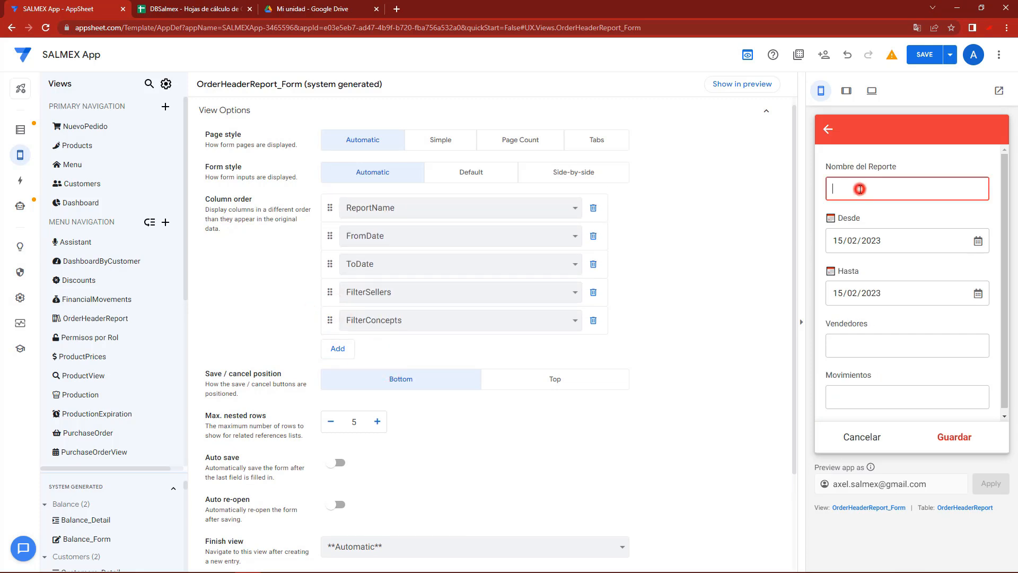
click(926, 62)
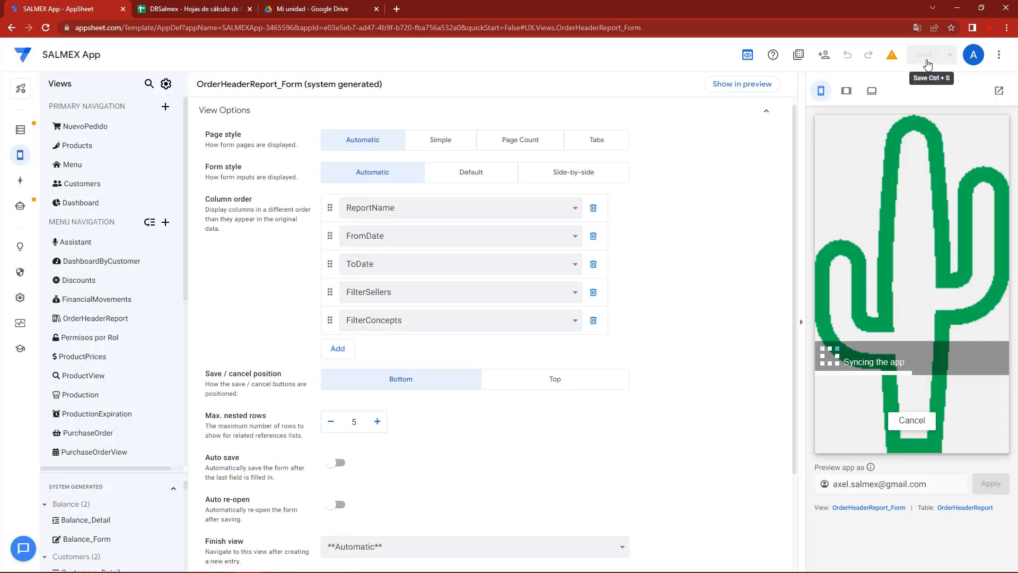
Make ReportName, FilterConcepts, FilterSellers, ToDate and FromDate required in the OrderHeaderReport table and save the app.
click(956, 513)
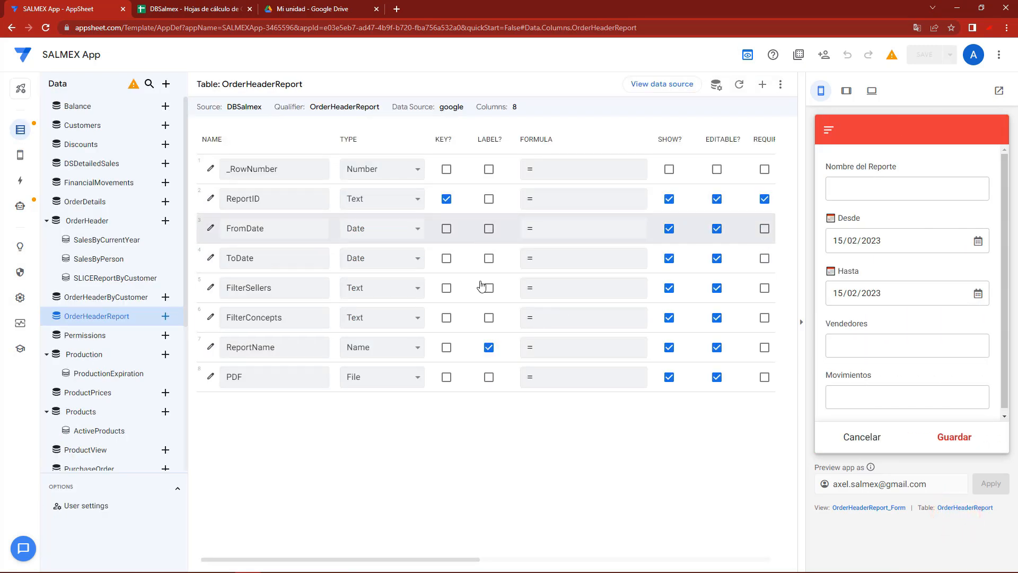
click(765, 348)
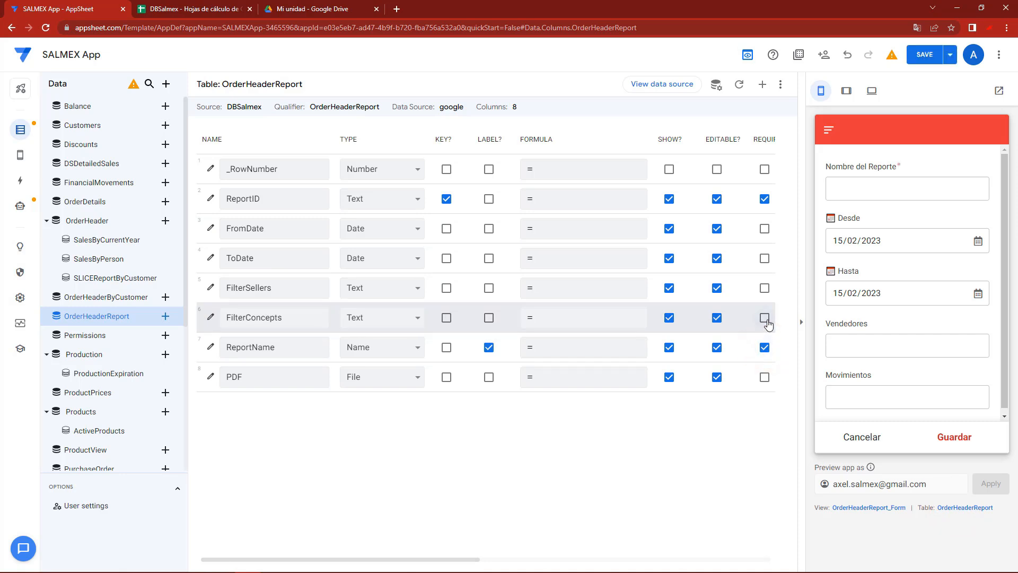
click(765, 288)
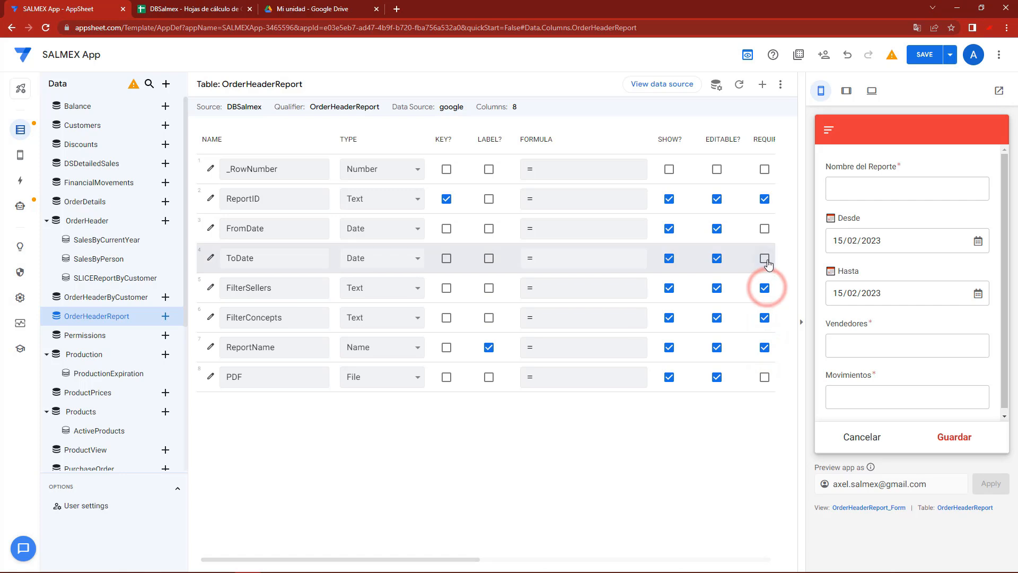
click(764, 259)
click(765, 229)
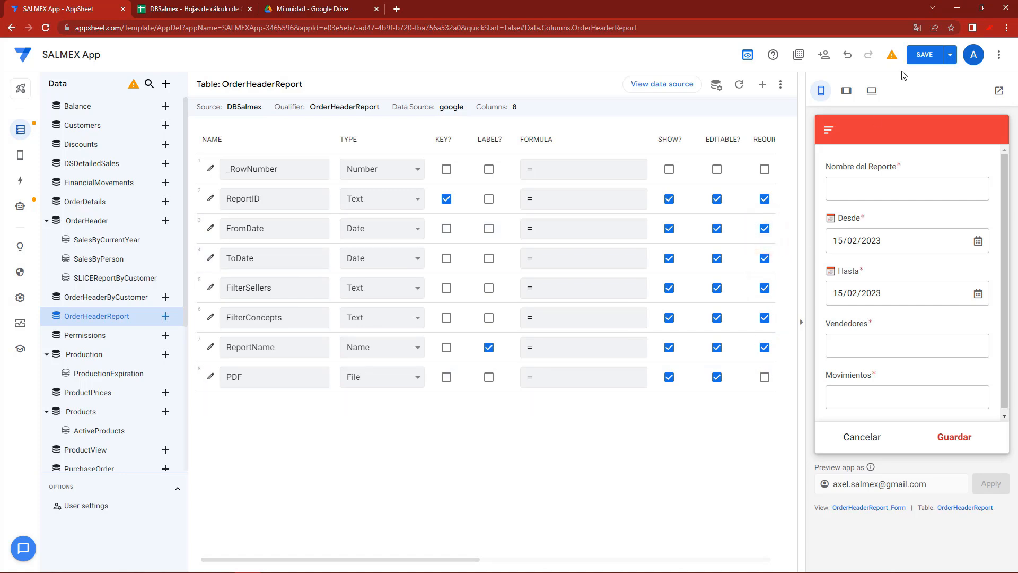
click(923, 56)
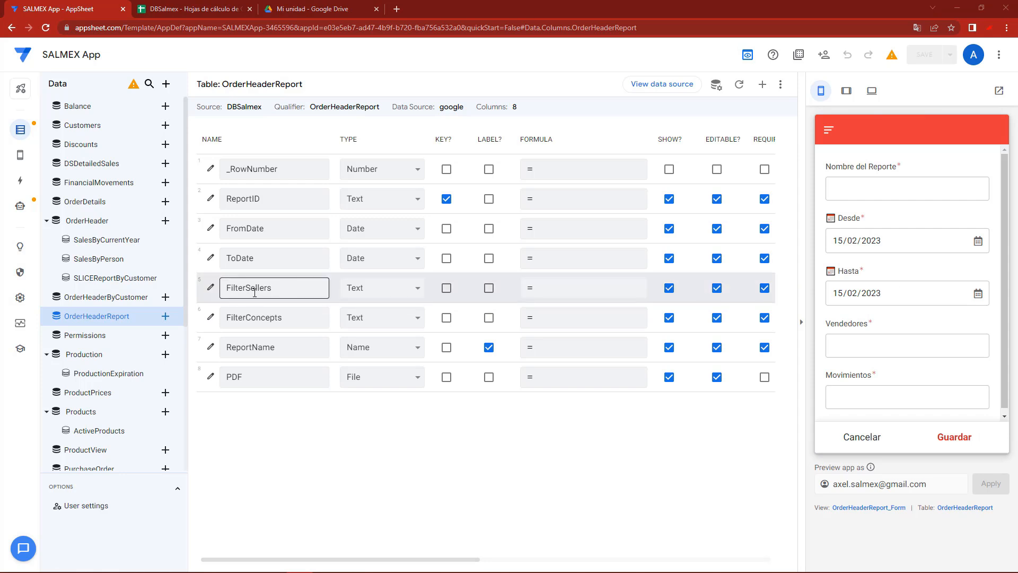
Try the EnumList type for the FilterSellers column and test the Vendedores field in the form preview.
click(851, 342)
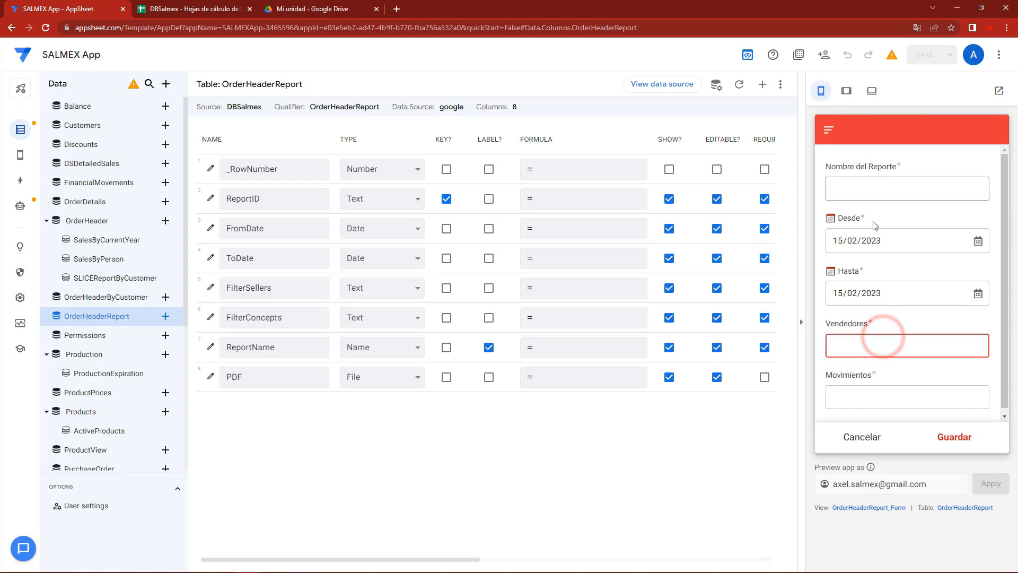
click(843, 395)
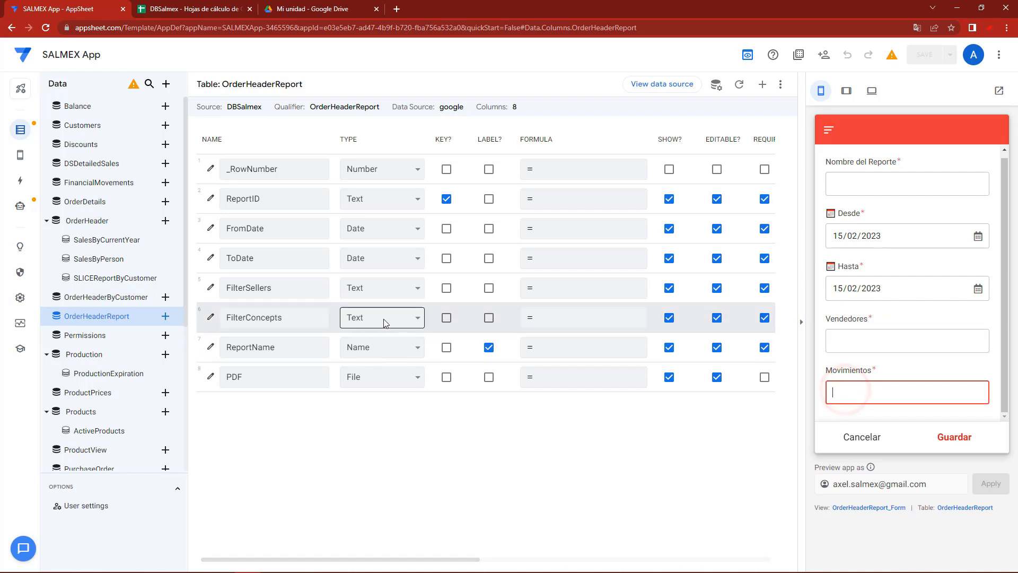
click(354, 289)
text(enum)
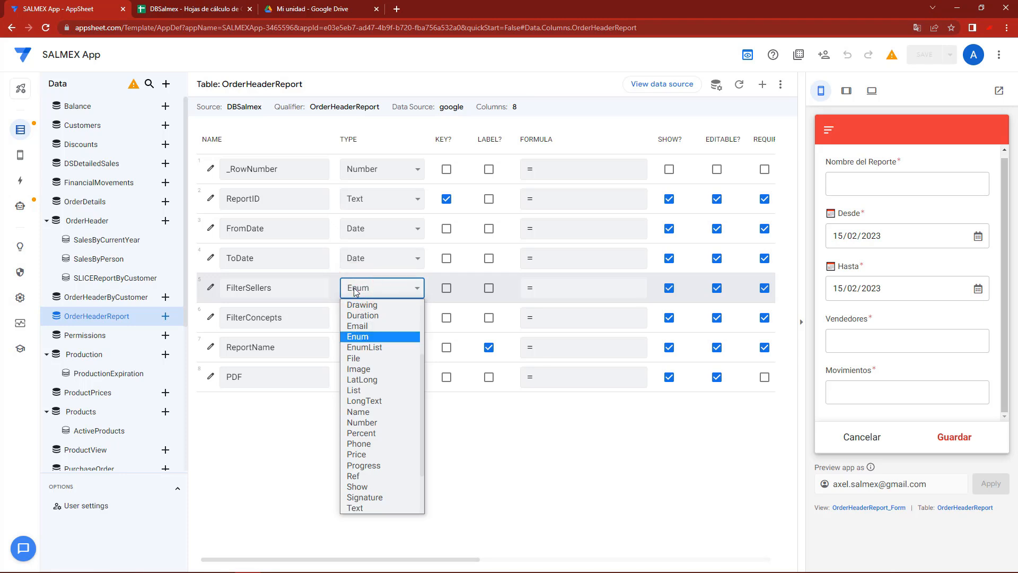
click(355, 347)
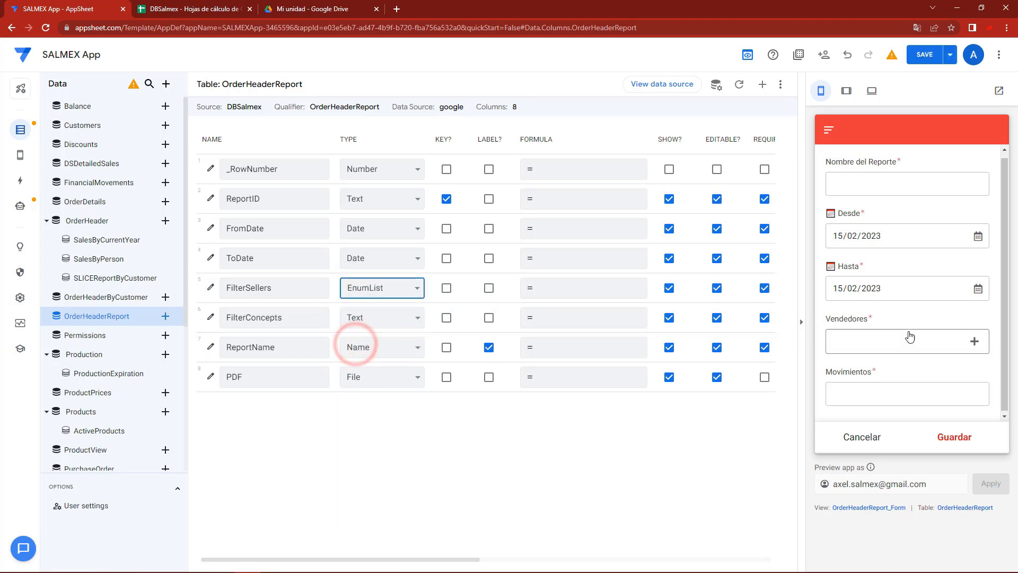
click(976, 342)
click(975, 424)
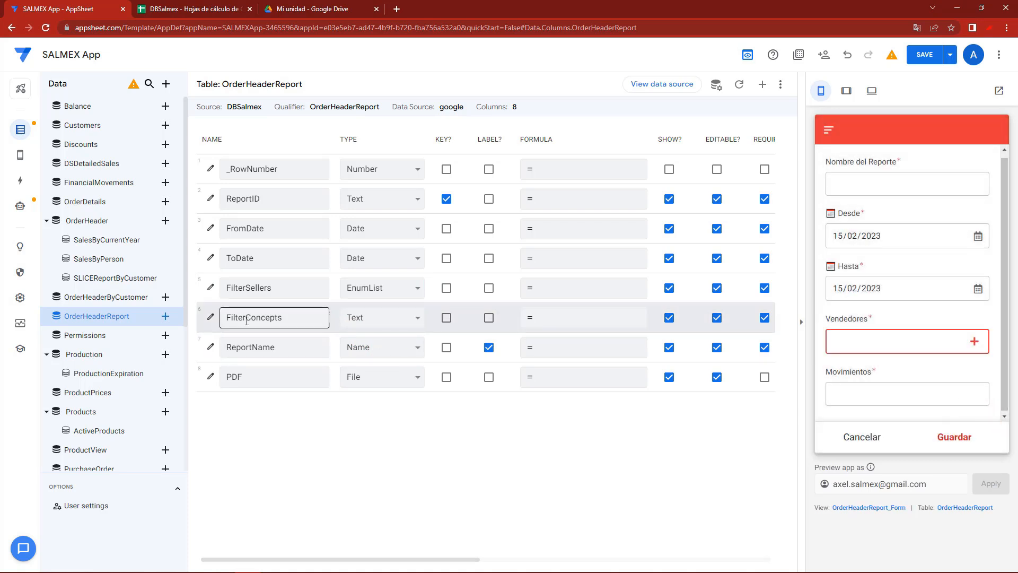
Try the Ref type for the FilterSellers column with Users as its source table.
click(359, 289)
key(r)
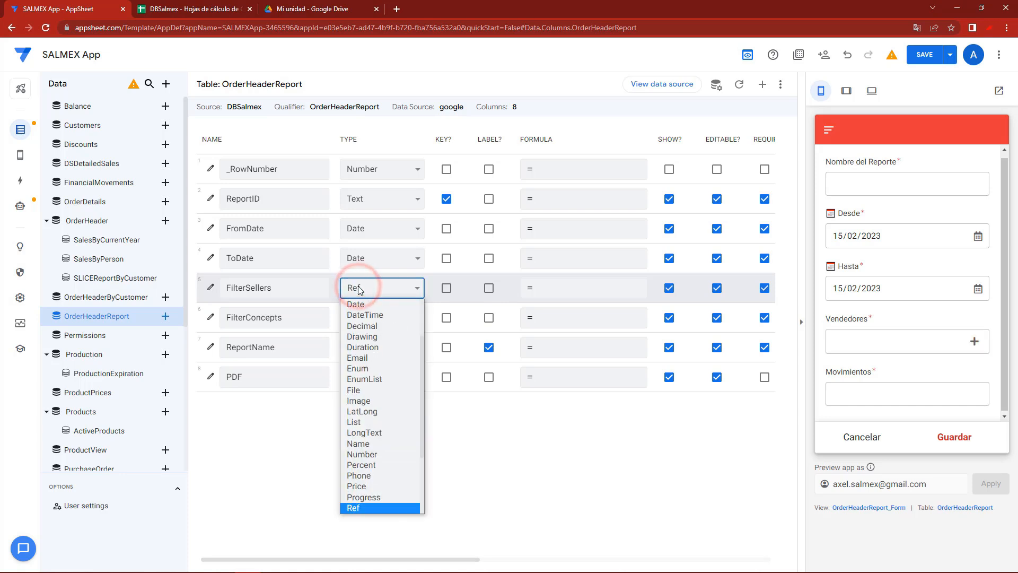
key(Return)
click(469, 307)
key(u)
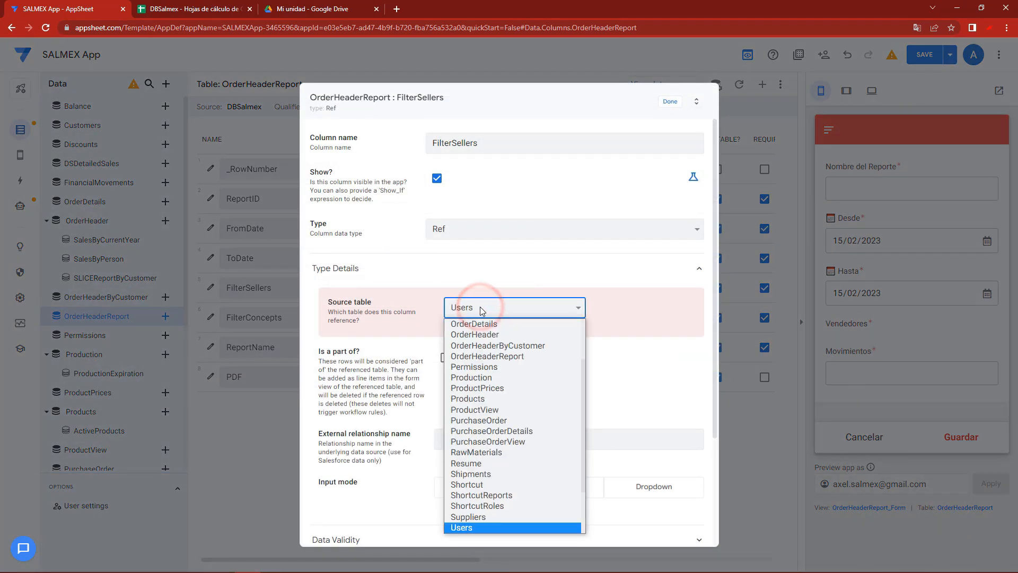
key(Return)
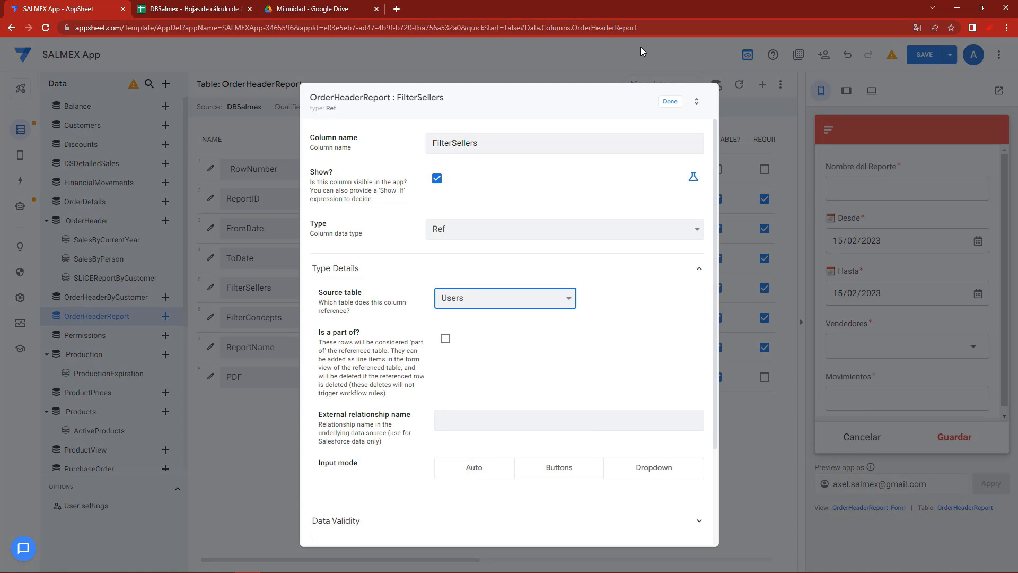
click(670, 103)
Test the Vendedores dropdown in the form preview by selecting one seller and switching to another.
click(875, 346)
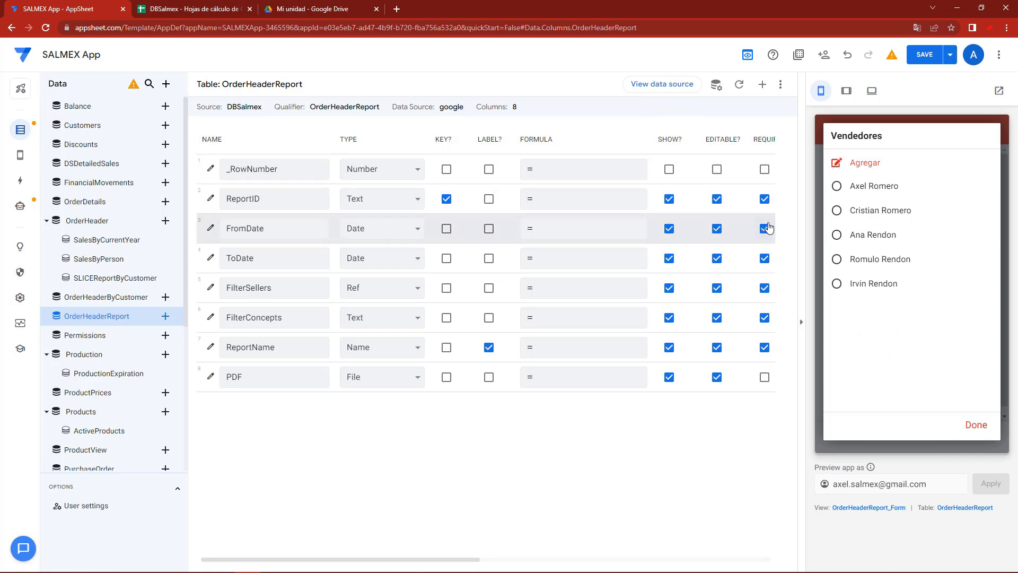
click(870, 235)
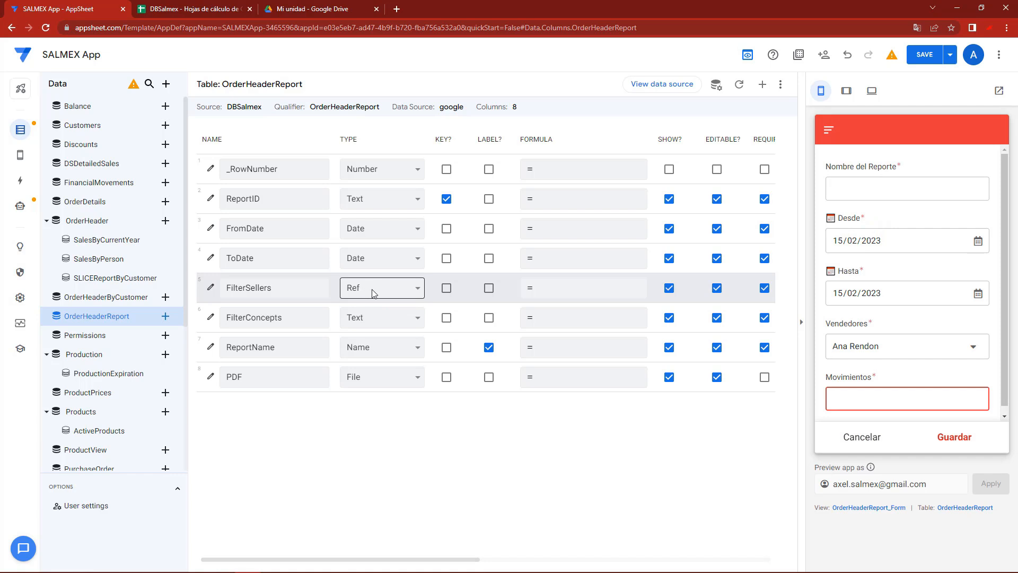
click(859, 338)
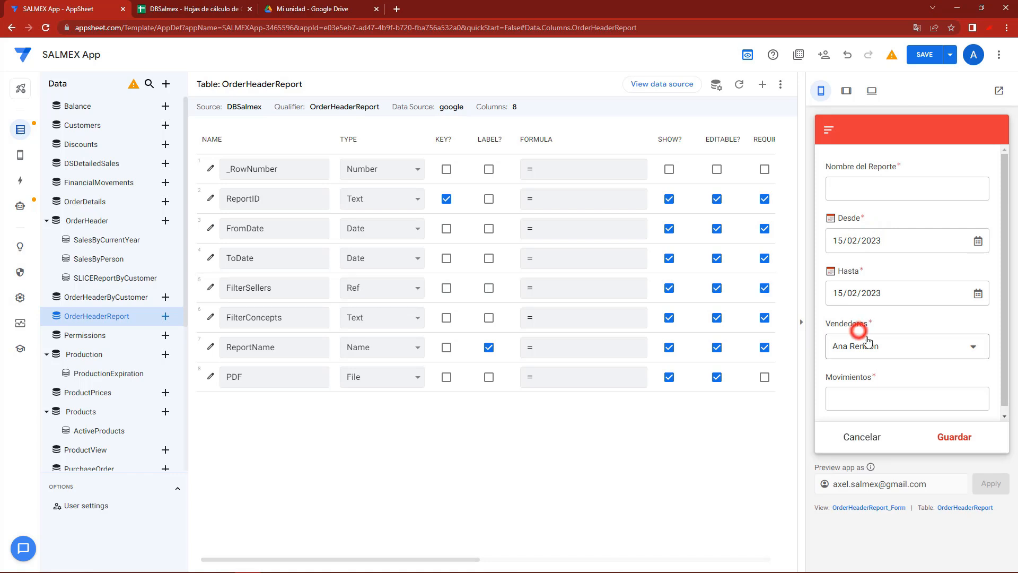
click(868, 190)
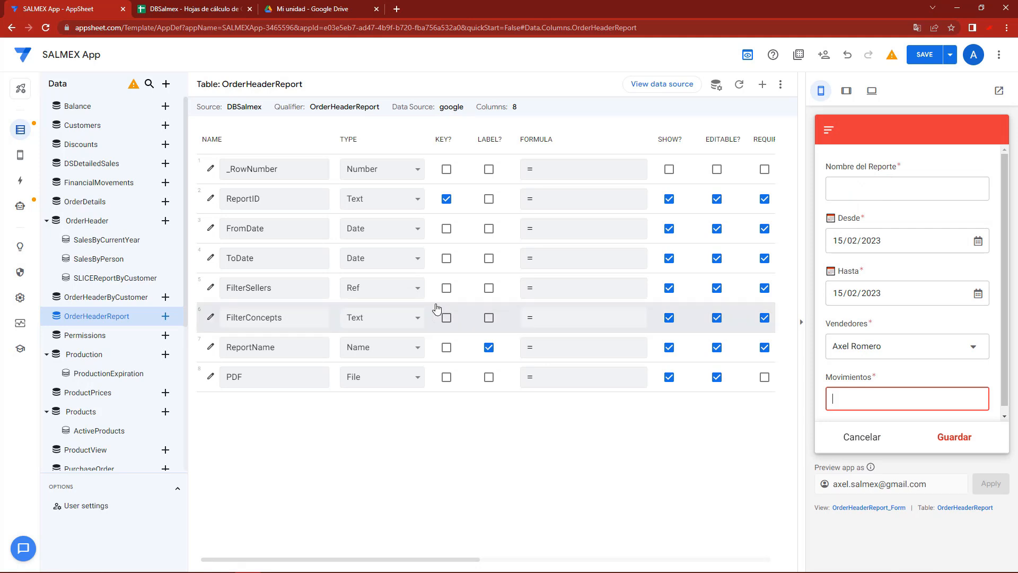
Set the FilterSellers column type to EnumList in its column settings.
click(210, 287)
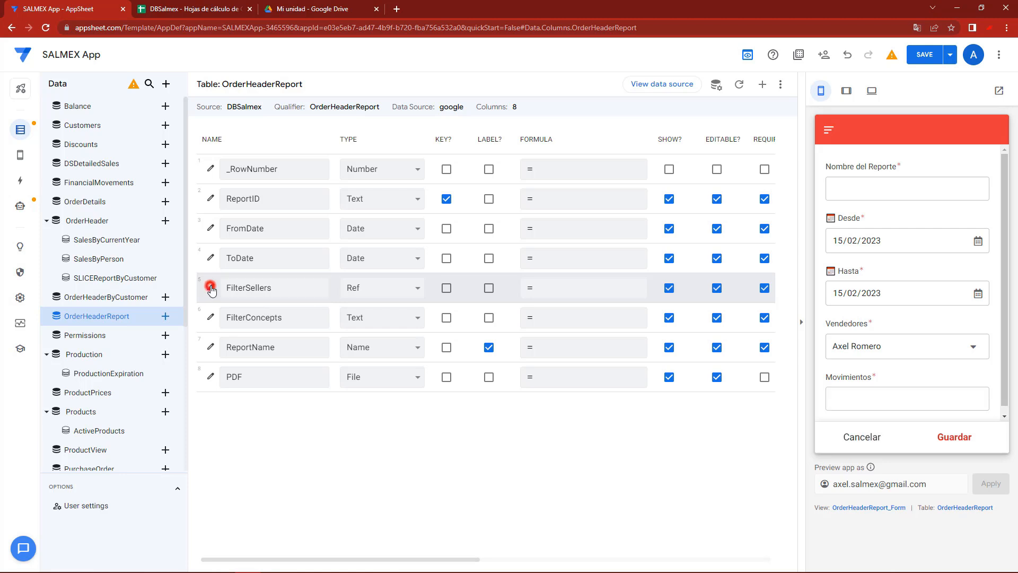
click(462, 232)
text(en)
scroll(473, 253, down, 3)
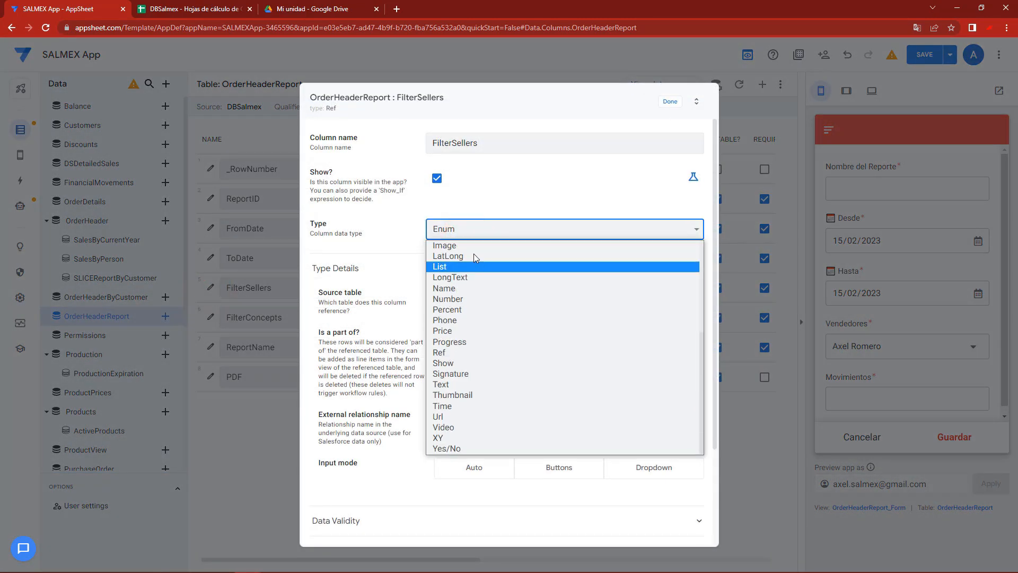
scroll(463, 271, up, 3)
click(451, 330)
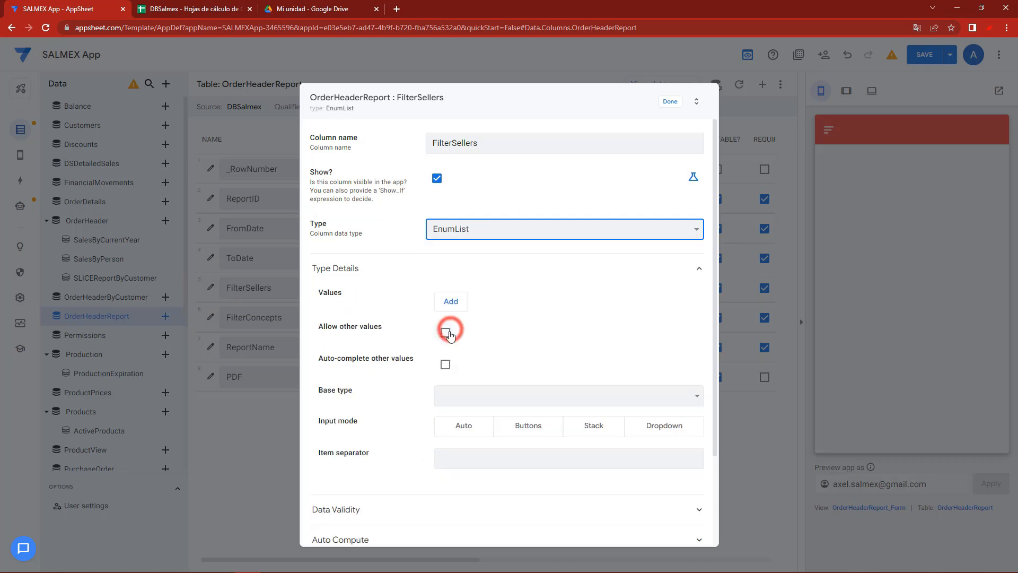
Enter the Valid If formula SELECT(Users[UserName], [UserRole] = "SALES") for the FilterSellers column.
scroll(377, 408, down, 2)
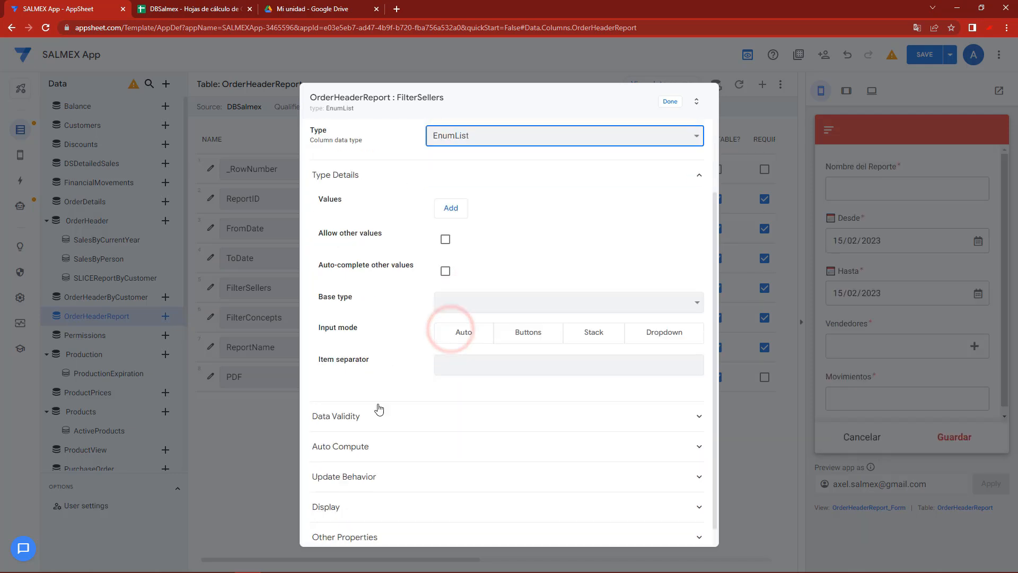
click(346, 404)
click(461, 434)
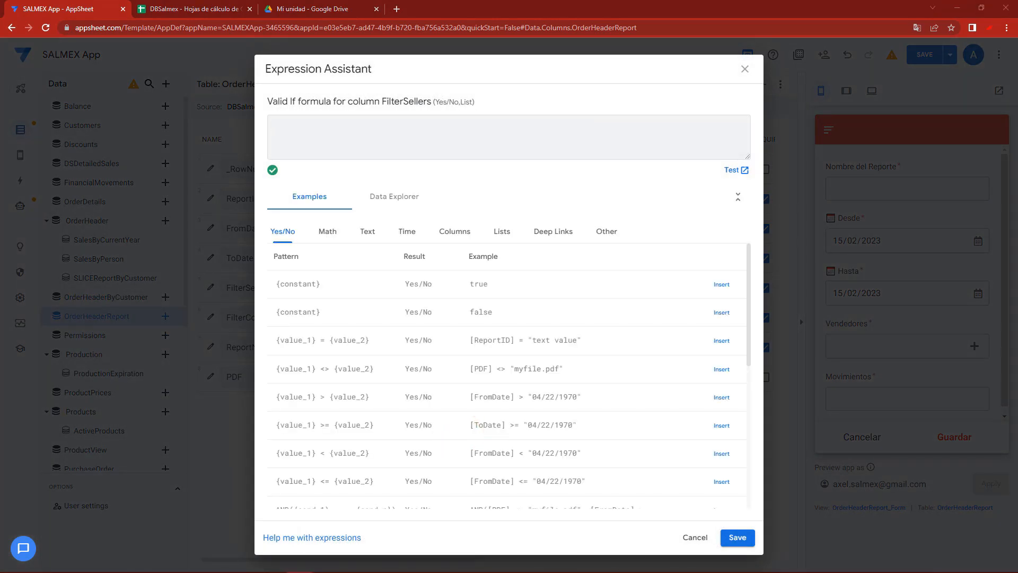
click(335, 138)
text(SELECT(Users[UserName], [UserRole] = "SALES"))
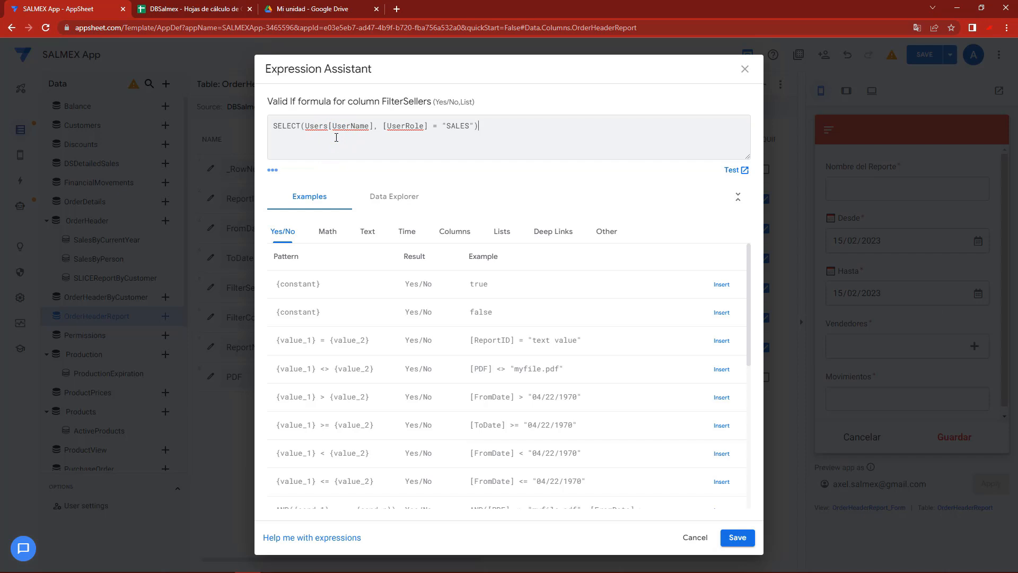
Check the formula's Users table reference against the records in the Users sheet of the DBSalmex spreadsheet.
double_click(291, 126)
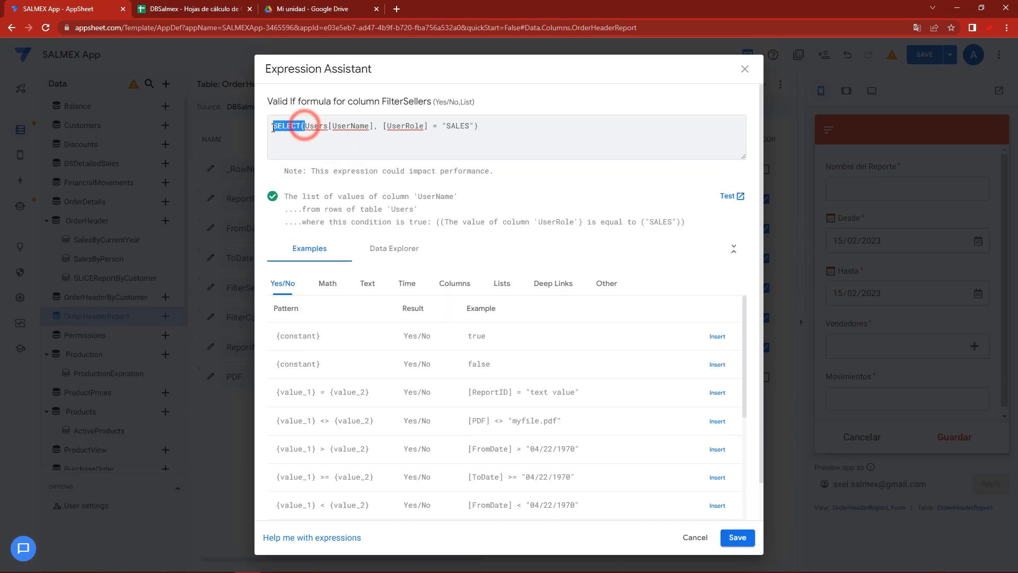
double_click(314, 125)
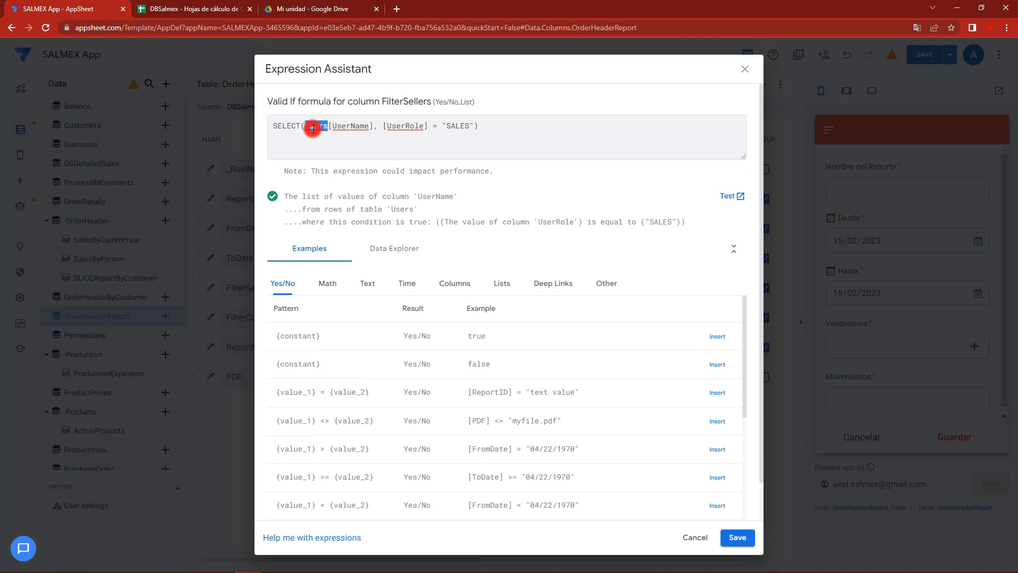
click(196, 8)
click(47, 563)
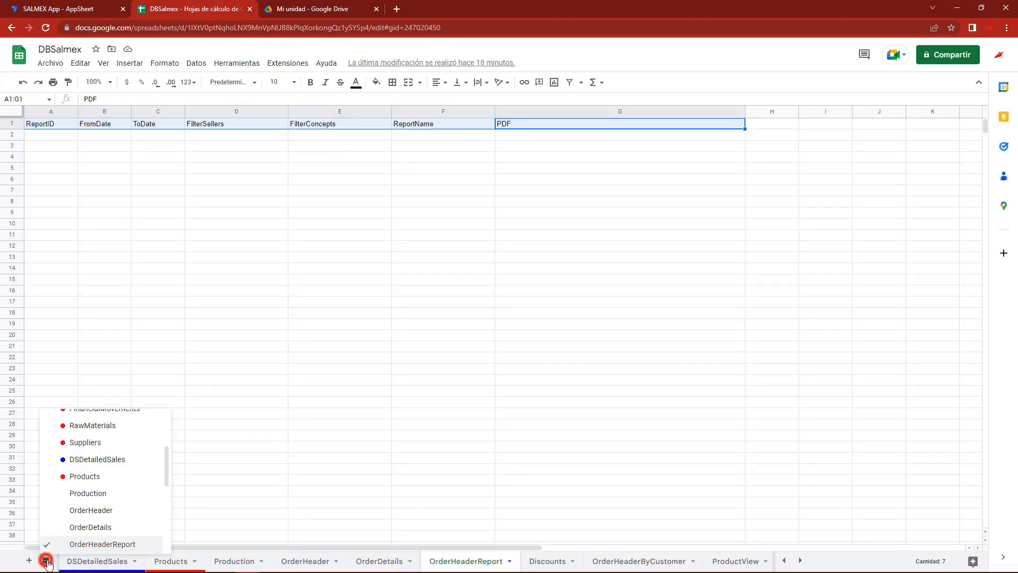
scroll(90, 459, up, 5)
click(90, 424)
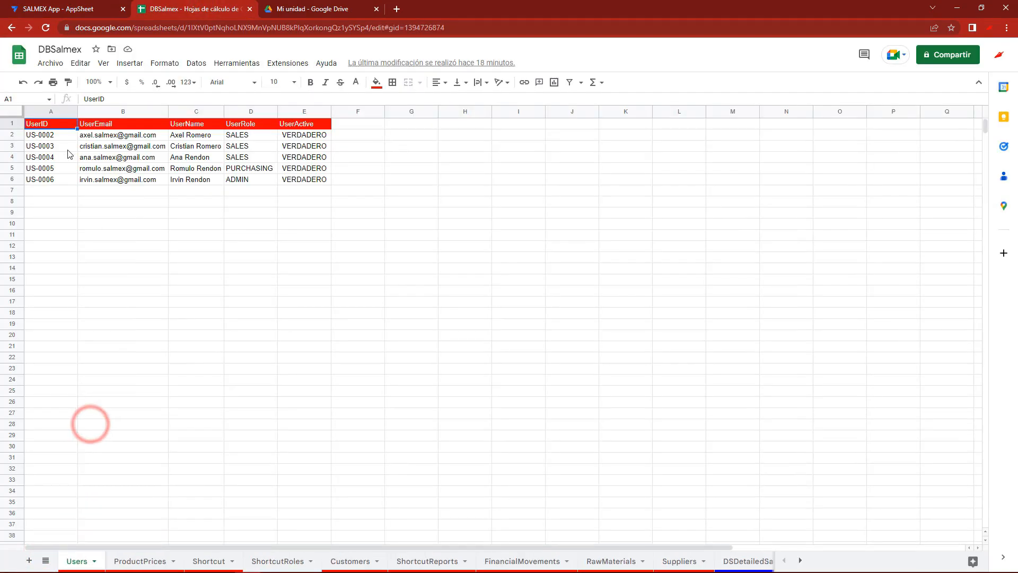
drag(60, 137, 309, 181)
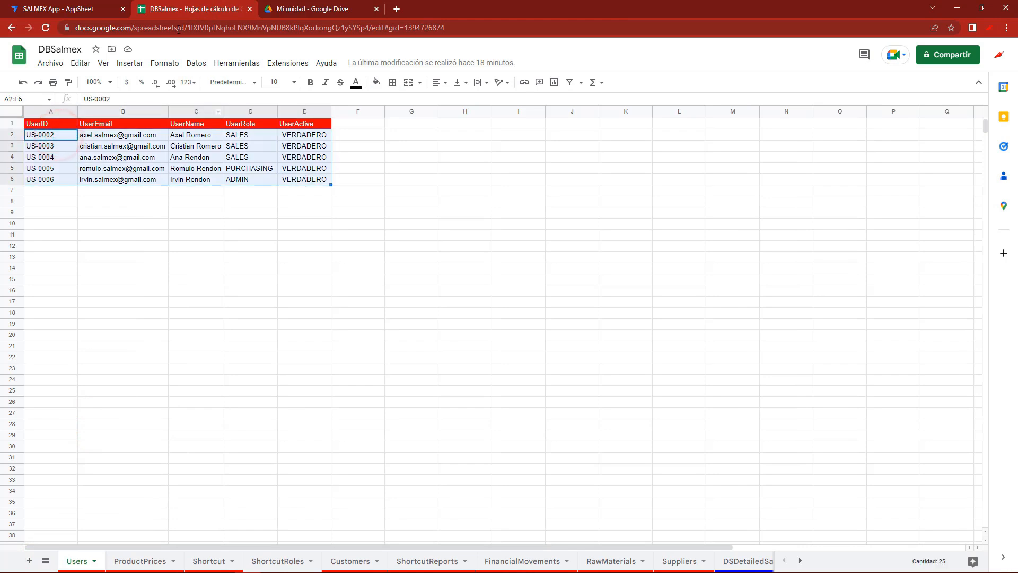
click(87, 4)
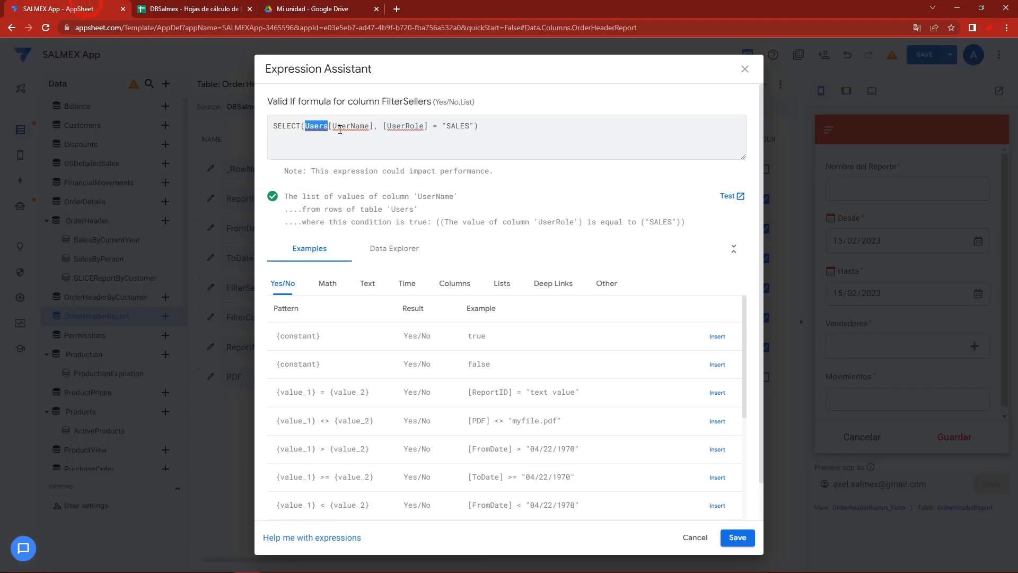
Compare the formula's UserName column and UserRole = "SALES" condition with the matching columns in the DBSalmex Users sheet.
click(197, 9)
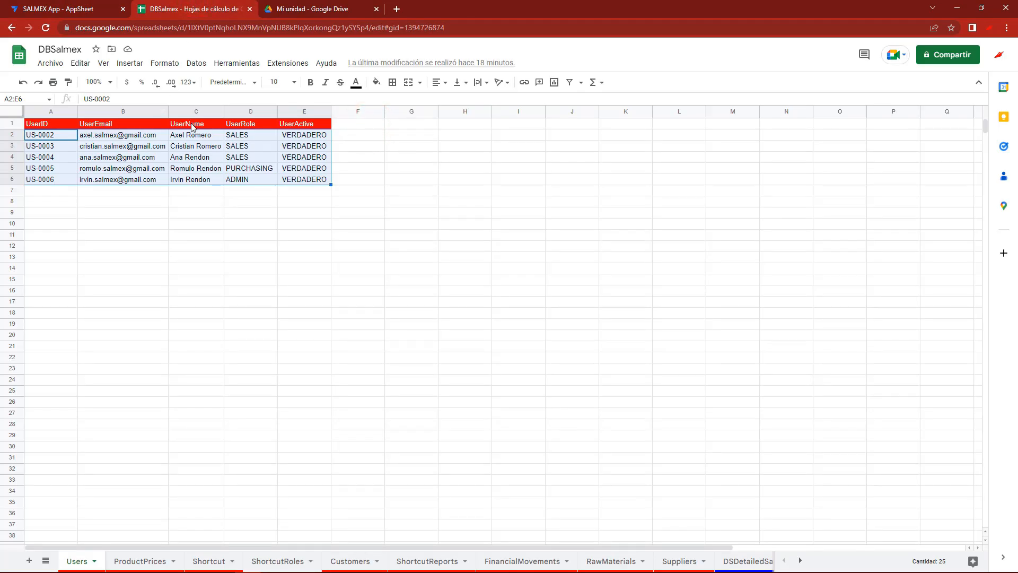
drag(192, 132, 193, 177)
click(87, 8)
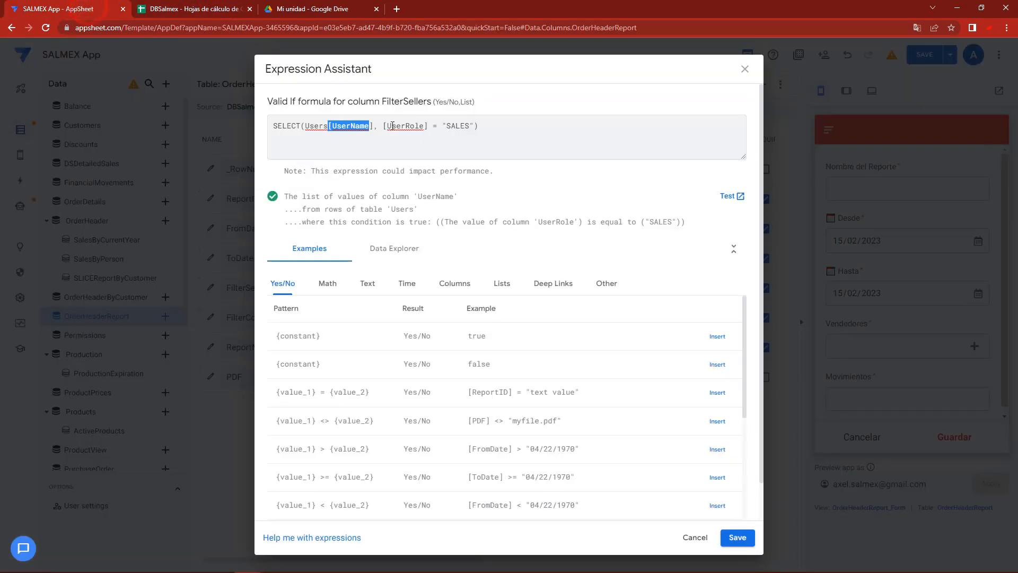
drag(384, 126, 476, 125)
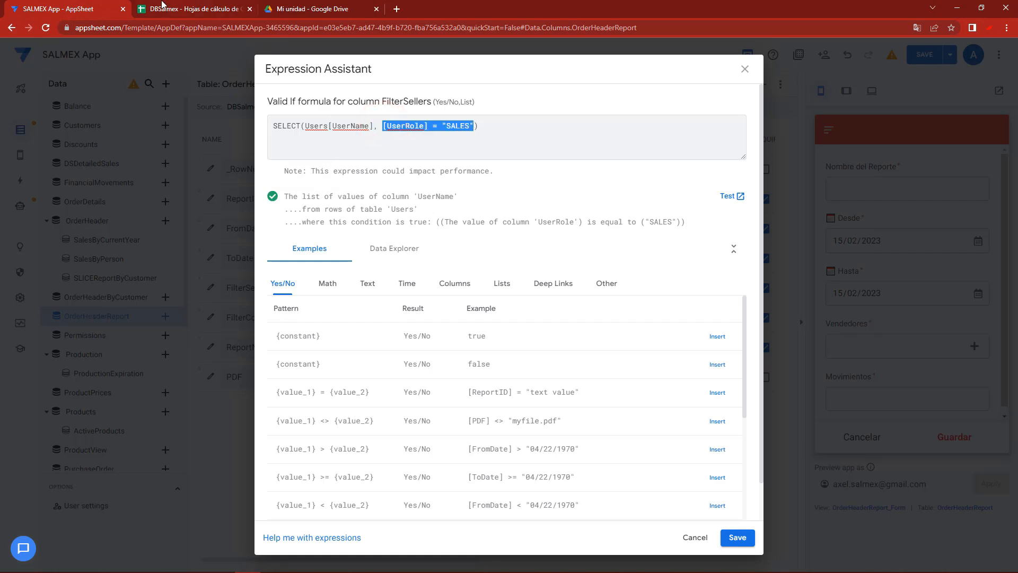
click(171, 8)
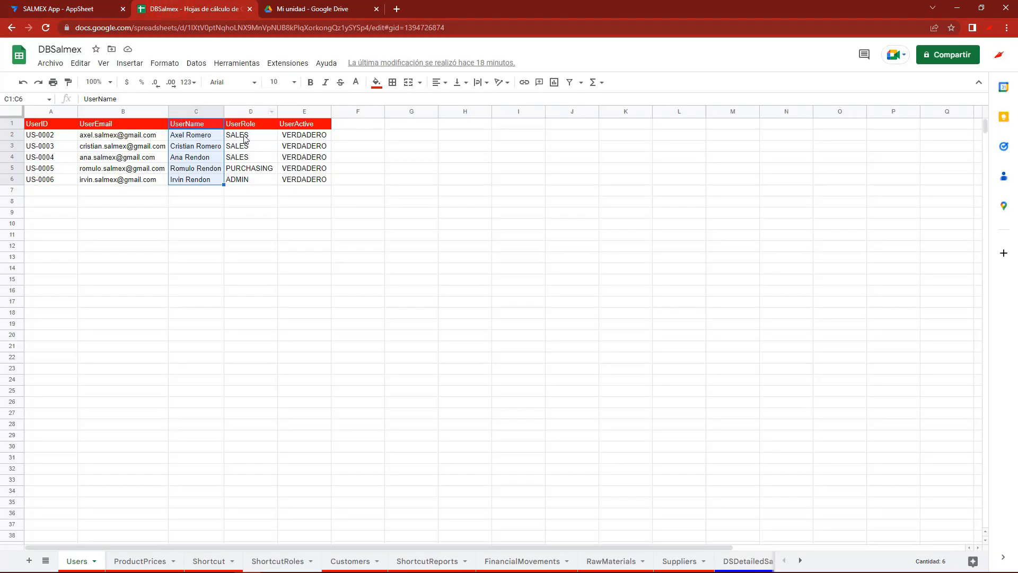
click(218, 138)
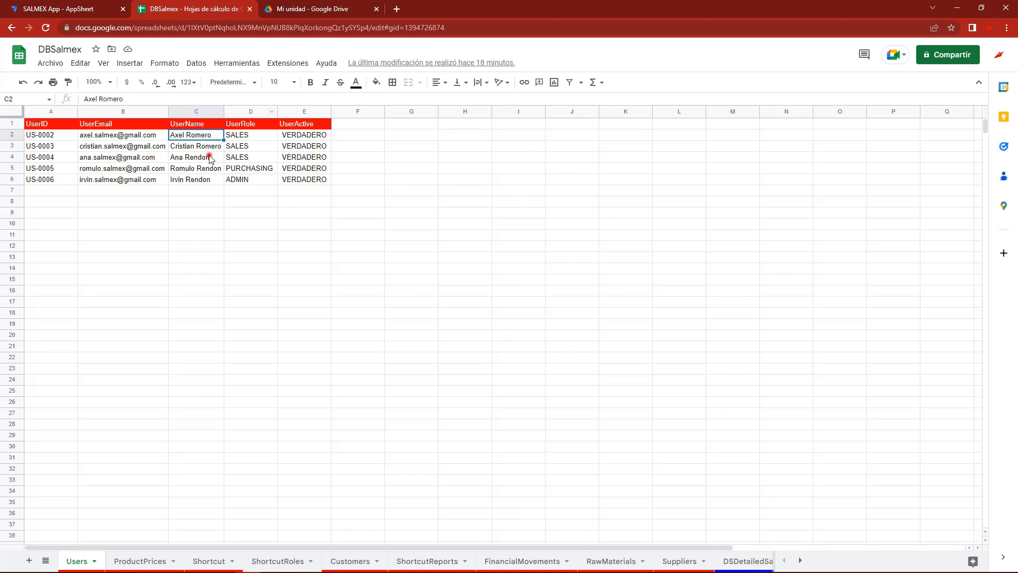
drag(210, 158, 210, 140)
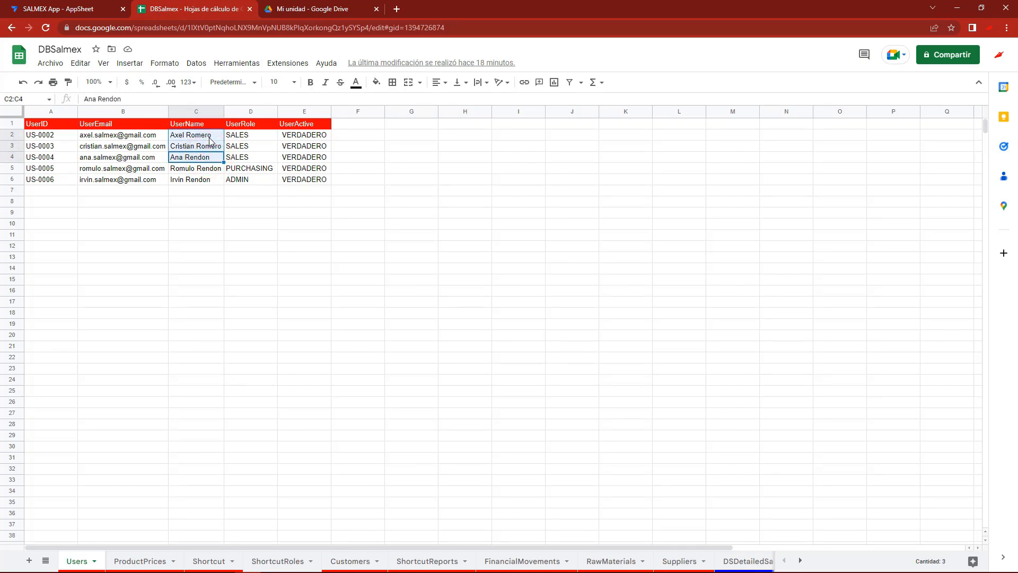
click(98, 7)
click(457, 142)
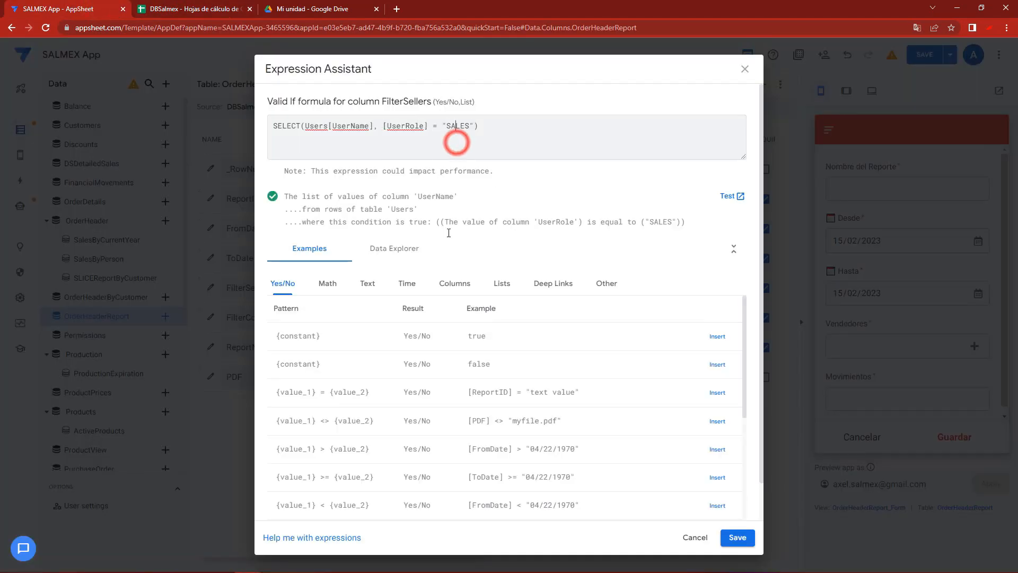
Save the Valid If formula, close the FilterSellers column settings and save the app.
click(737, 537)
click(669, 100)
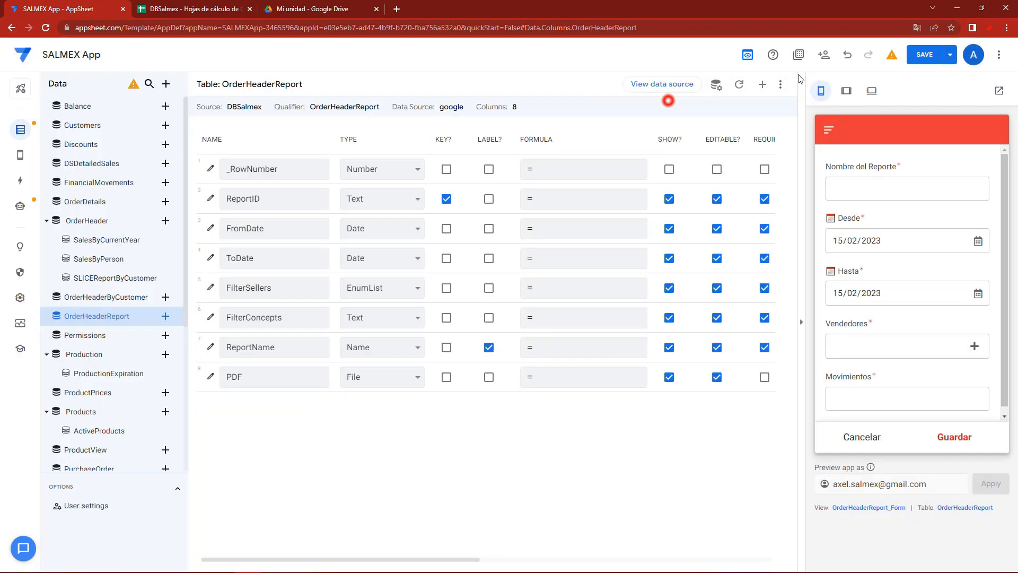
click(916, 61)
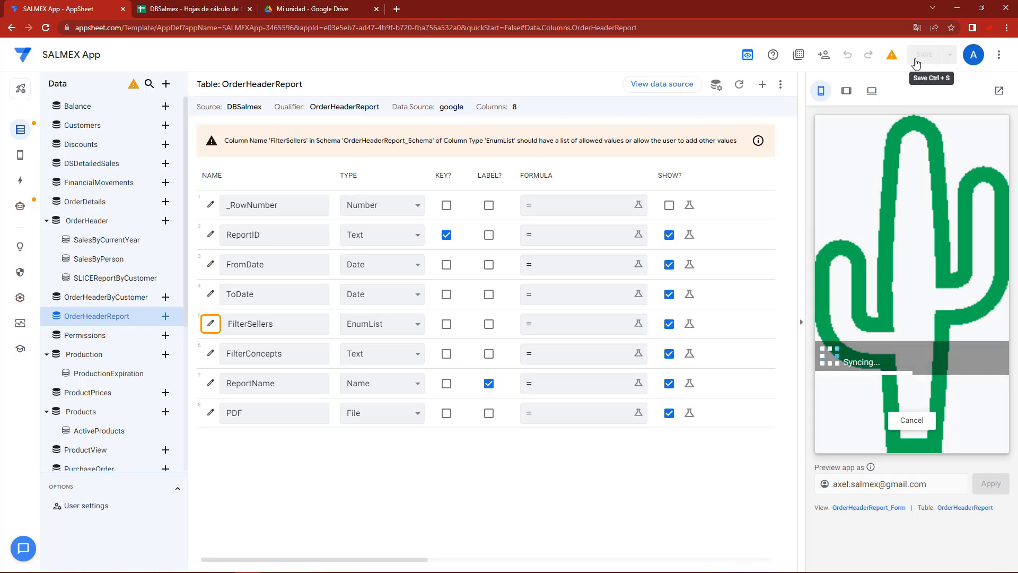
Check the Vendedores options in the form preview against the DBSalmex Users sheet and review the FilterSellers warning.
click(871, 343)
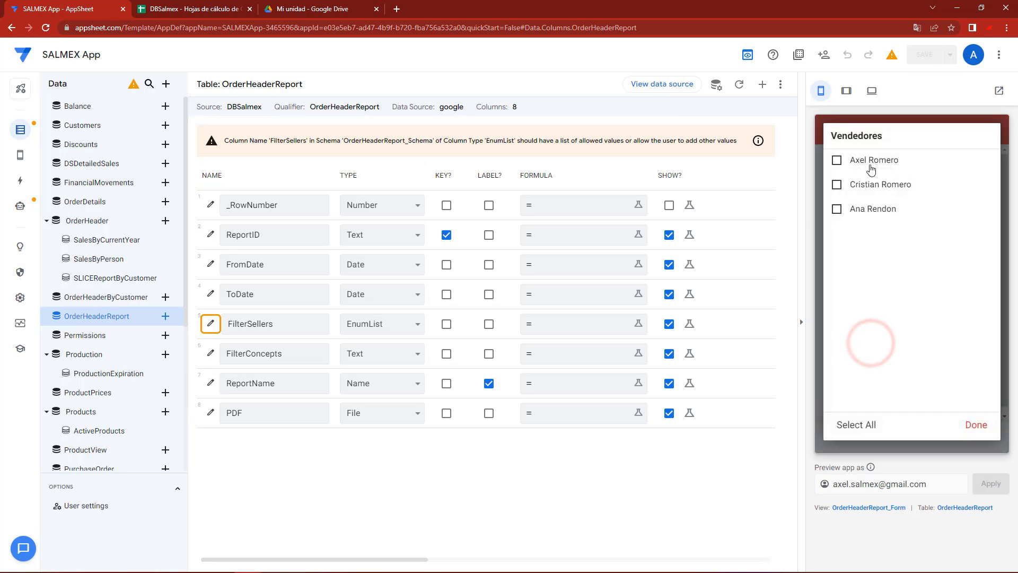
click(205, 7)
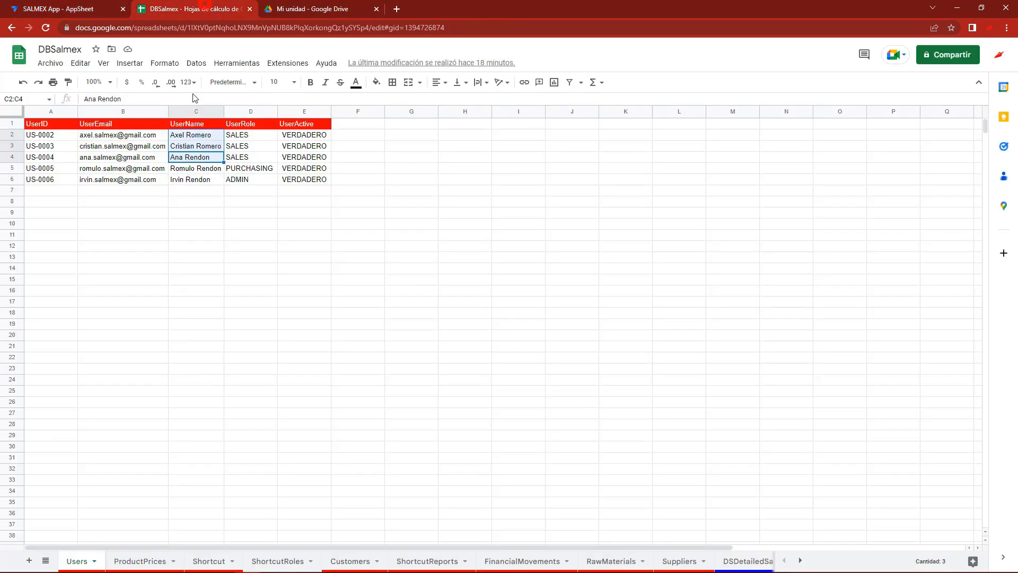
click(87, 6)
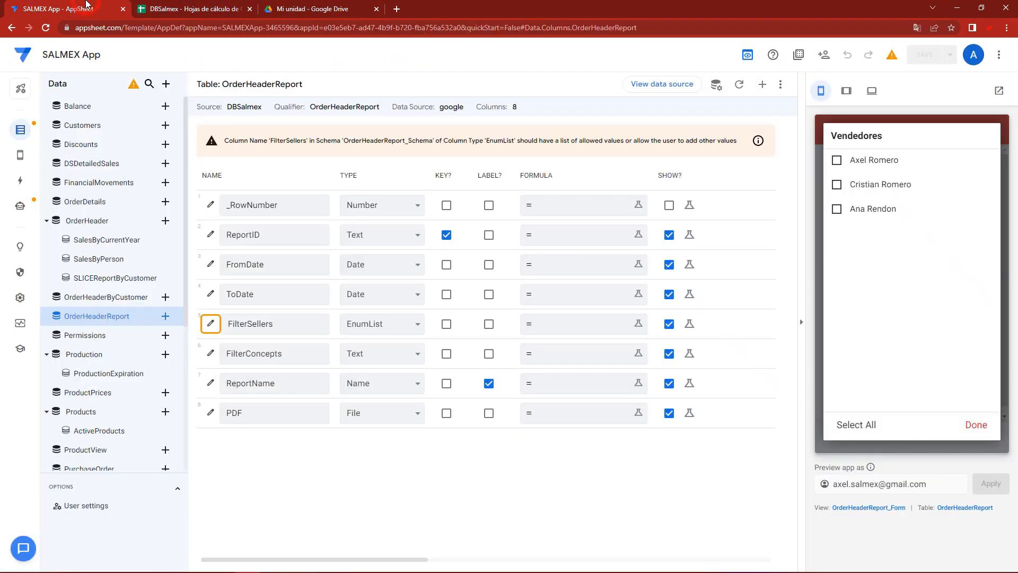
click(976, 424)
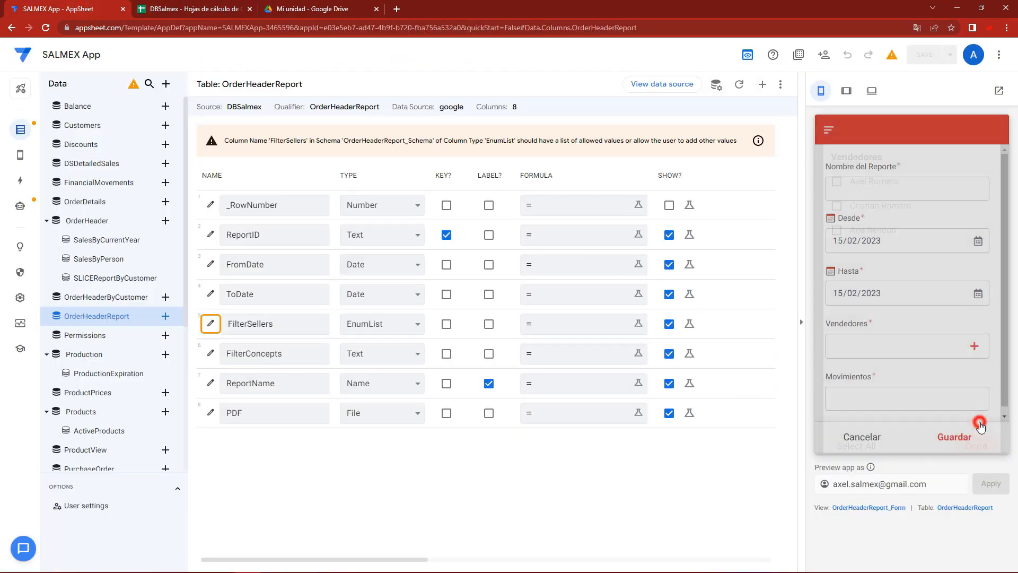
drag(294, 140, 410, 140)
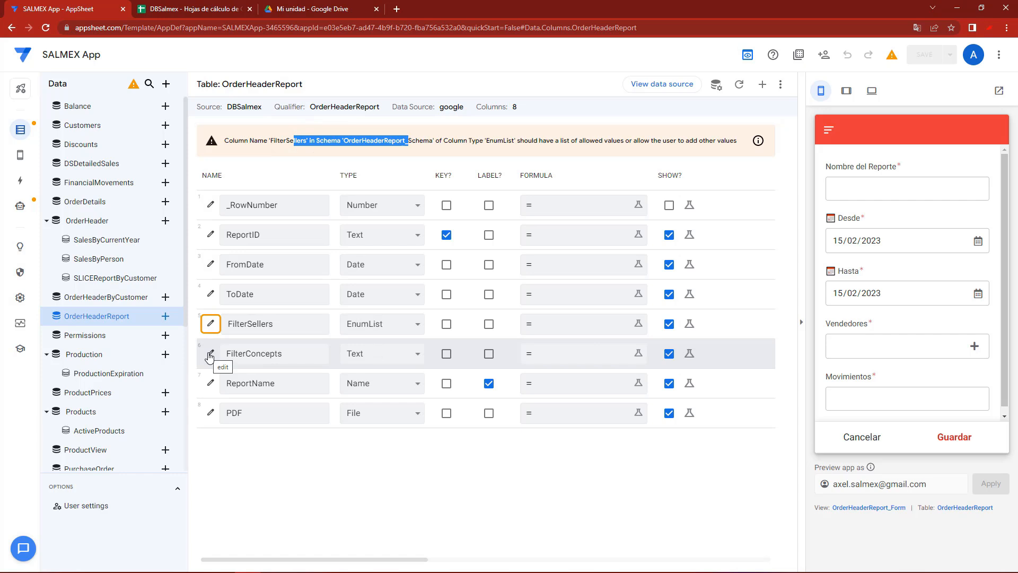
Switch to the DBSalmex spreadsheet and examine the MovementDescription column of the OrderHeader sheet.
click(192, 9)
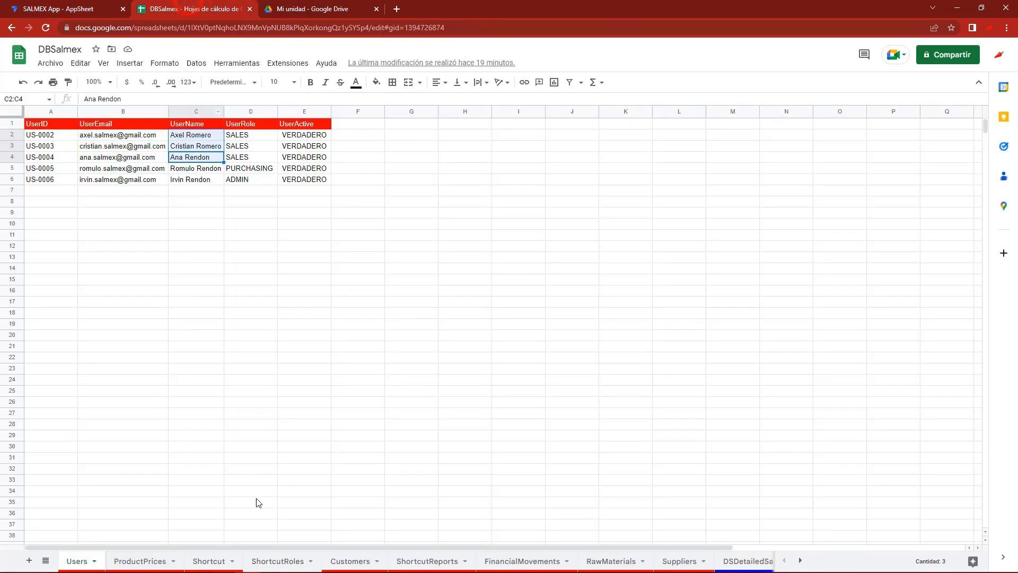
click(800, 560)
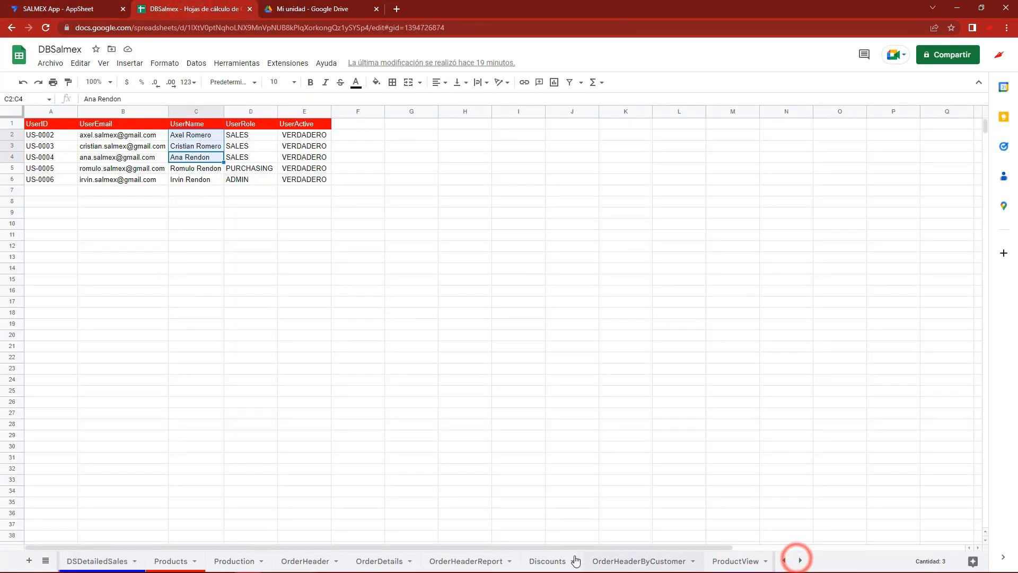
click(311, 561)
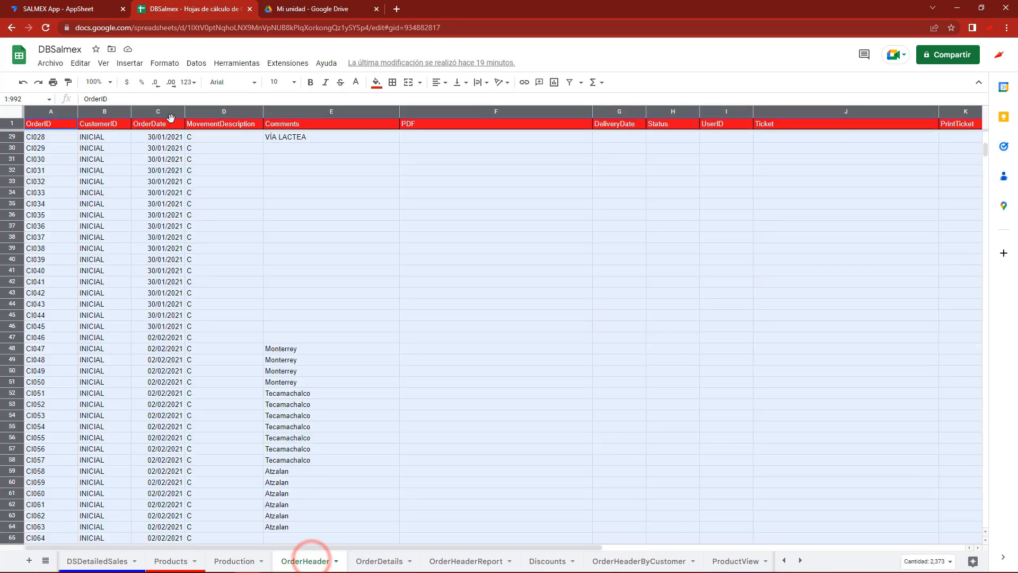
click(216, 125)
scroll(228, 283, down, 10)
scroll(218, 282, up, 7)
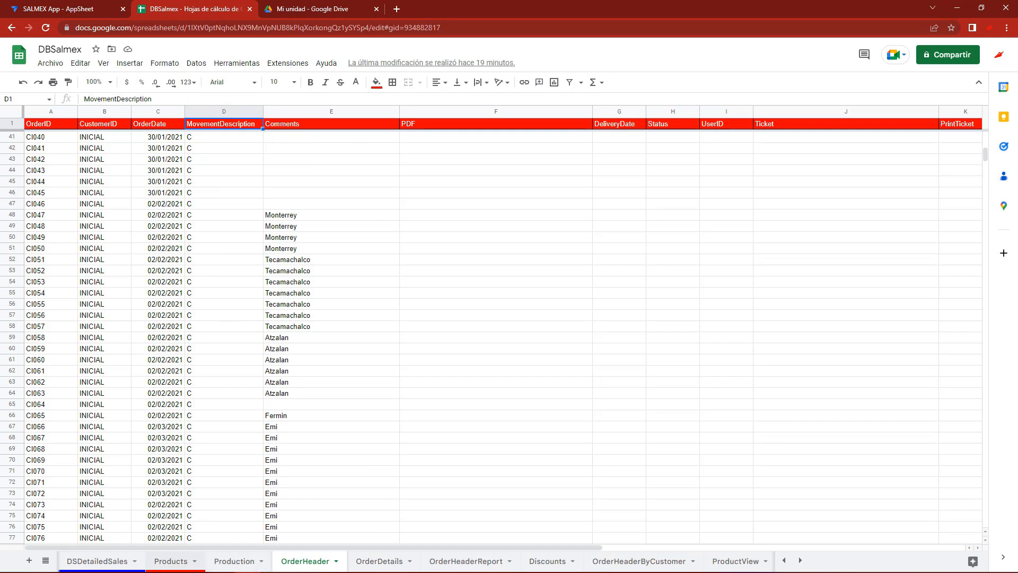
Open the FinancialMovements sheet and review which description belongs to each movement ID.
click(46, 561)
scroll(98, 478, up, 3)
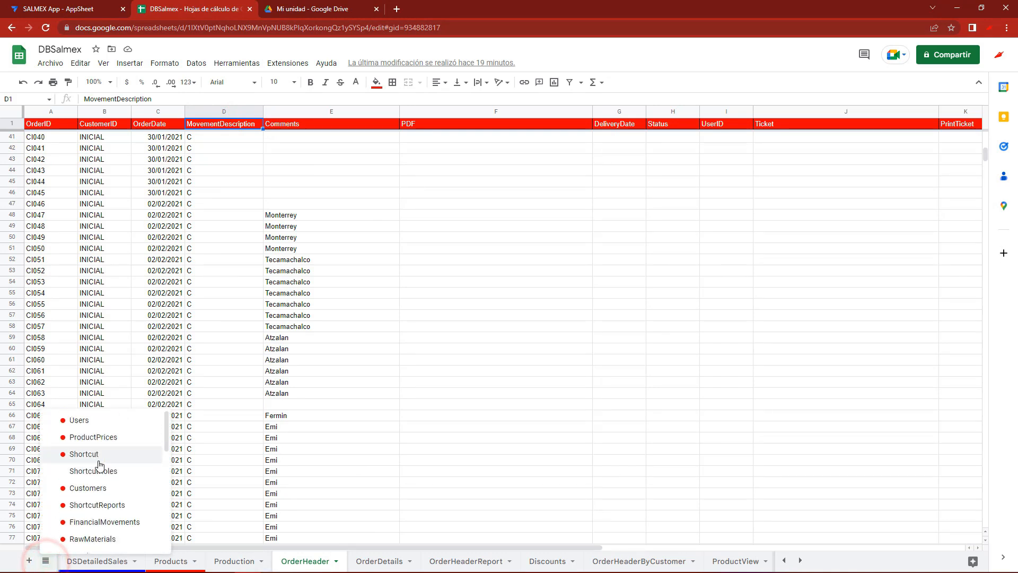
click(97, 524)
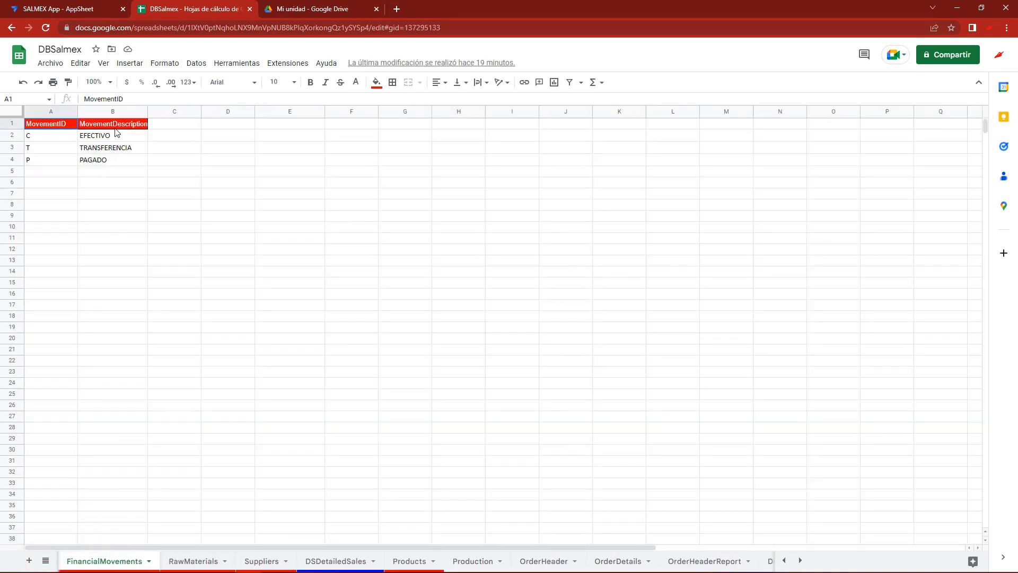
Return to the AppSheet editor and set the FilterConcepts column's type to EnumList.
click(77, 8)
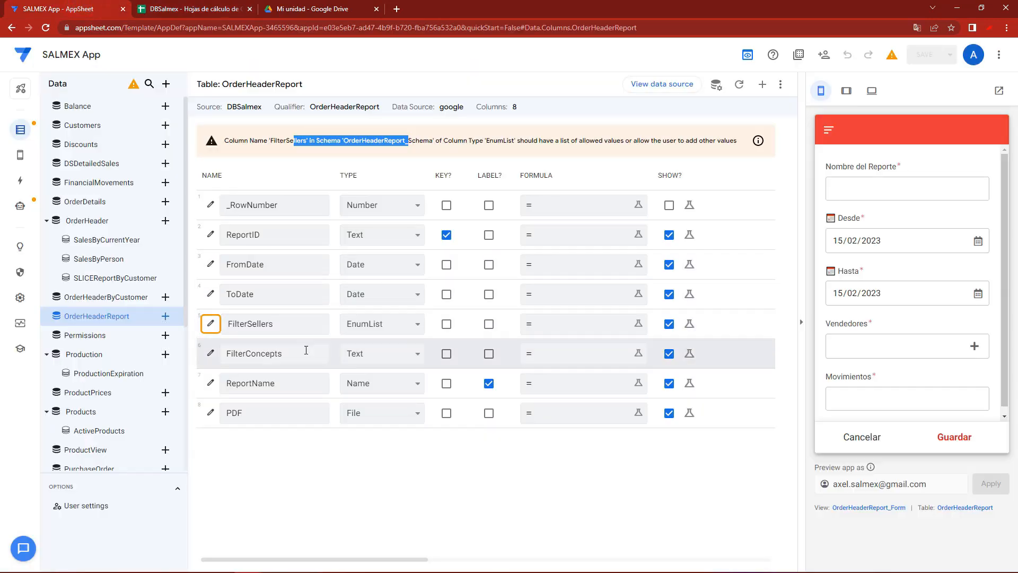
click(211, 357)
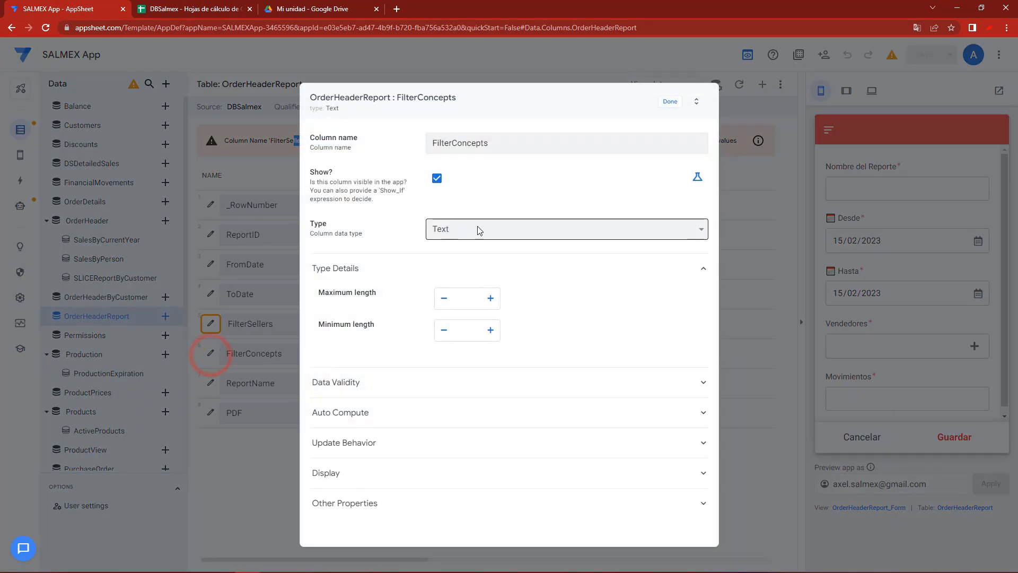
click(479, 230)
text(en)
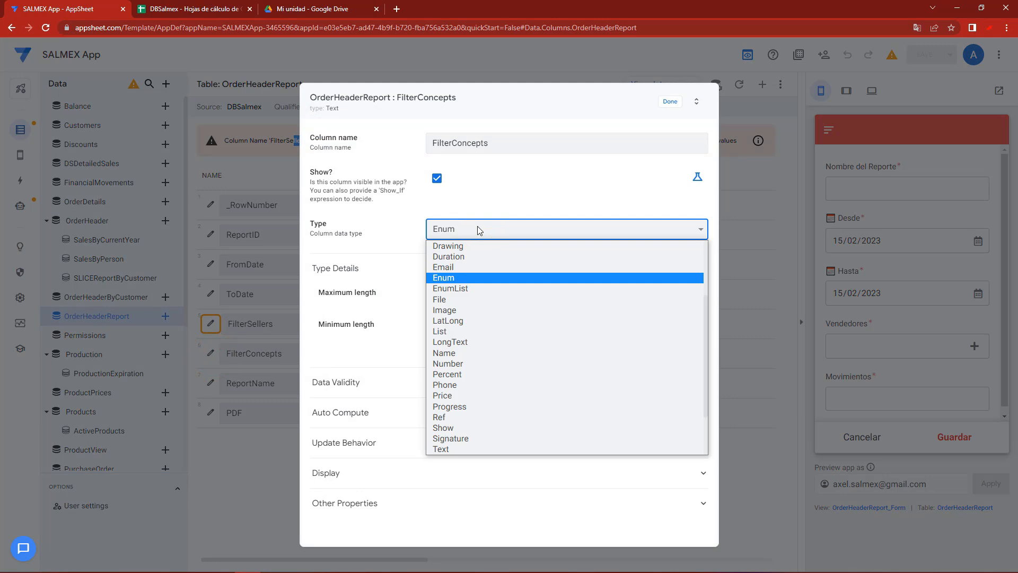
click(454, 287)
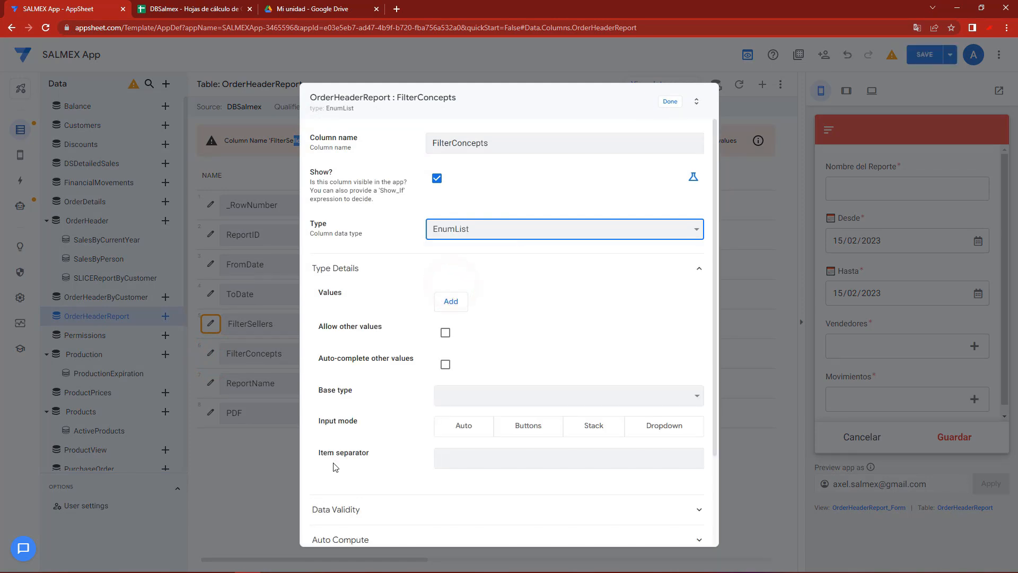
Enter SELECT(FinancialMovements[MovementDescription], TRUE) as the Valid If formula of the FilterConcepts column.
scroll(403, 445, down, 2)
click(356, 402)
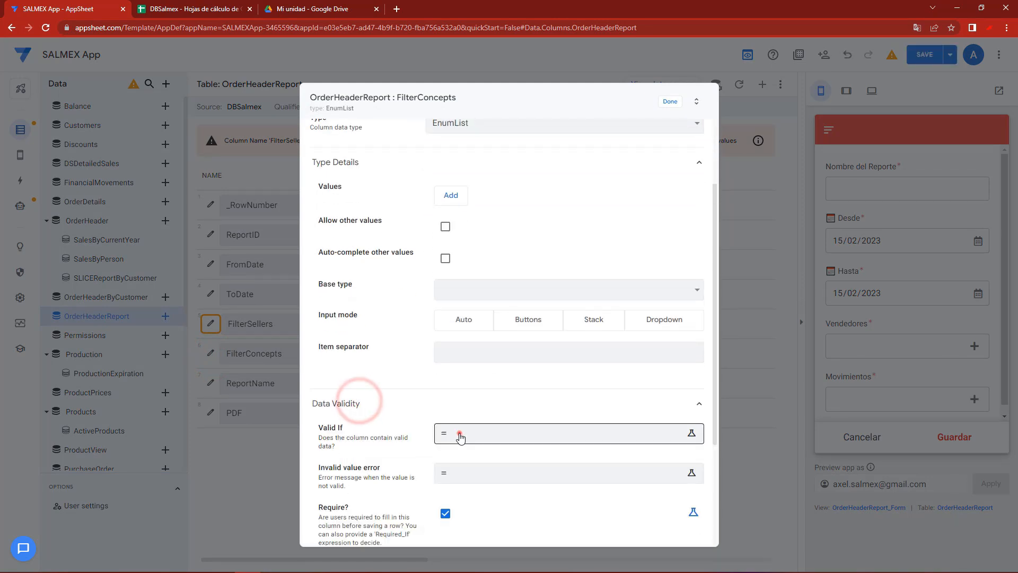
click(459, 433)
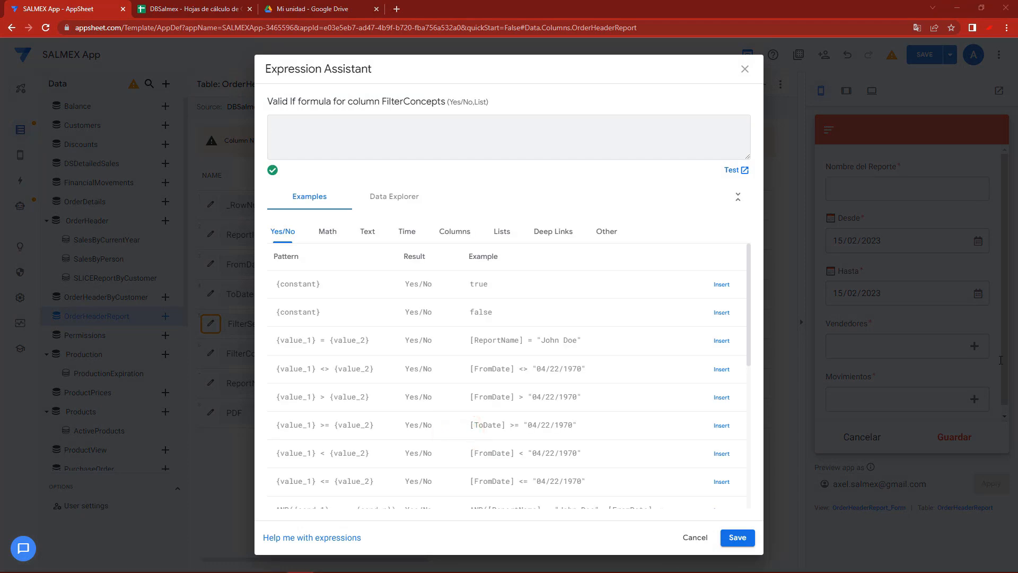
click(340, 148)
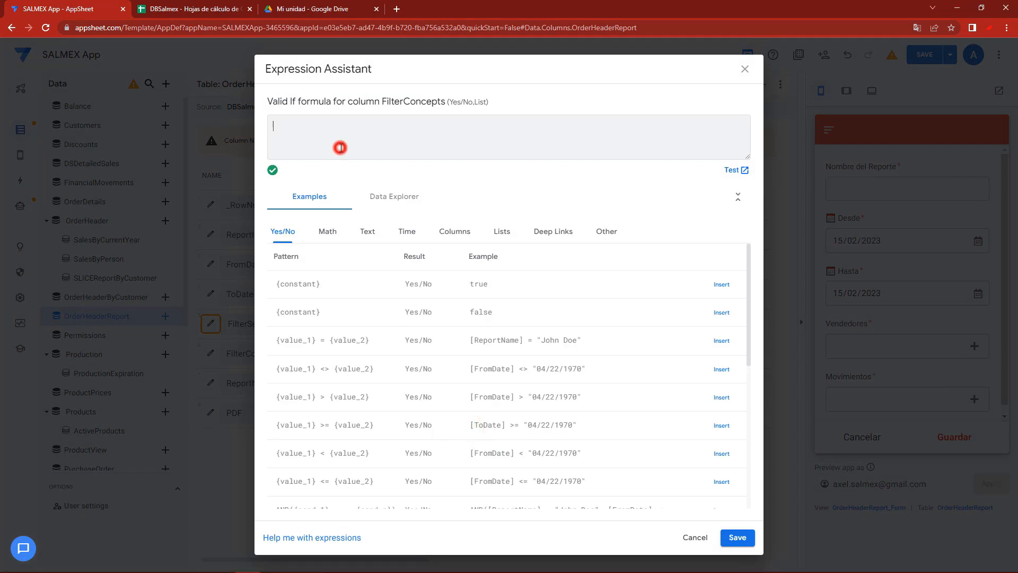
text(SELECT(FinancialMovements[MovementDescription], TRUE))
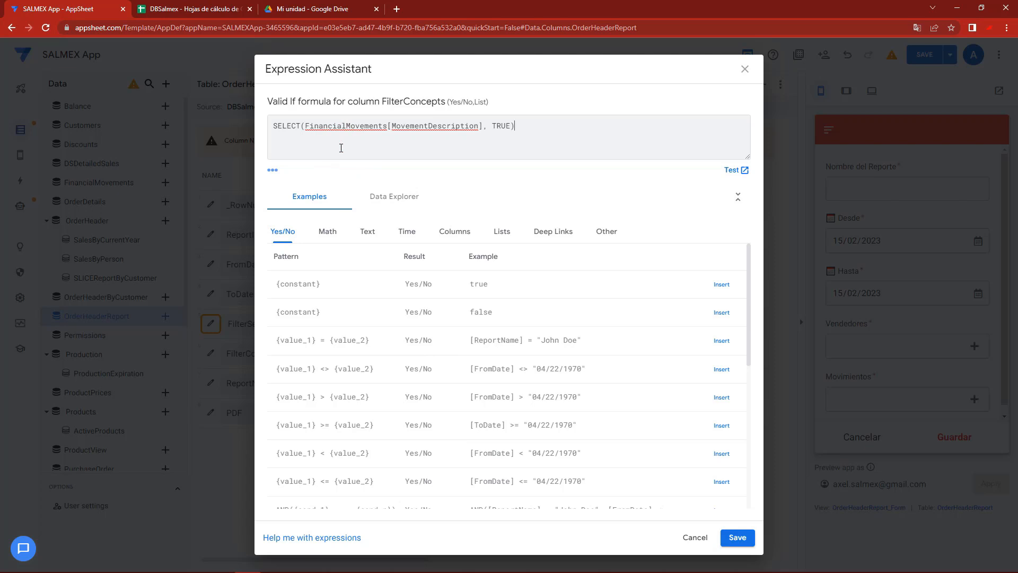
Compare the formula's FinancialMovements table and MovementDescription column with the records in the DBSalmex FinancialMovements sheet.
double_click(329, 126)
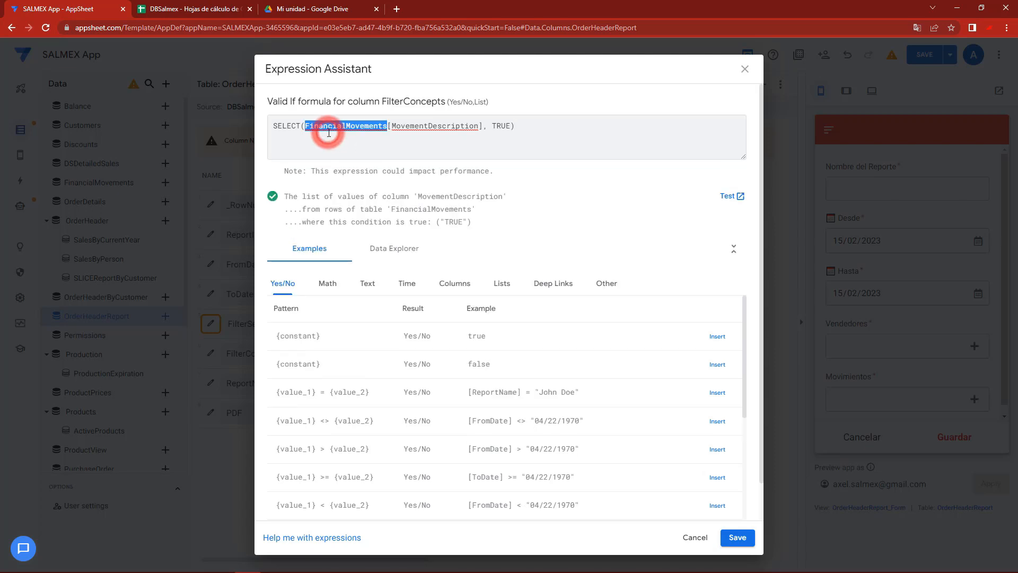
click(194, 9)
click(99, 8)
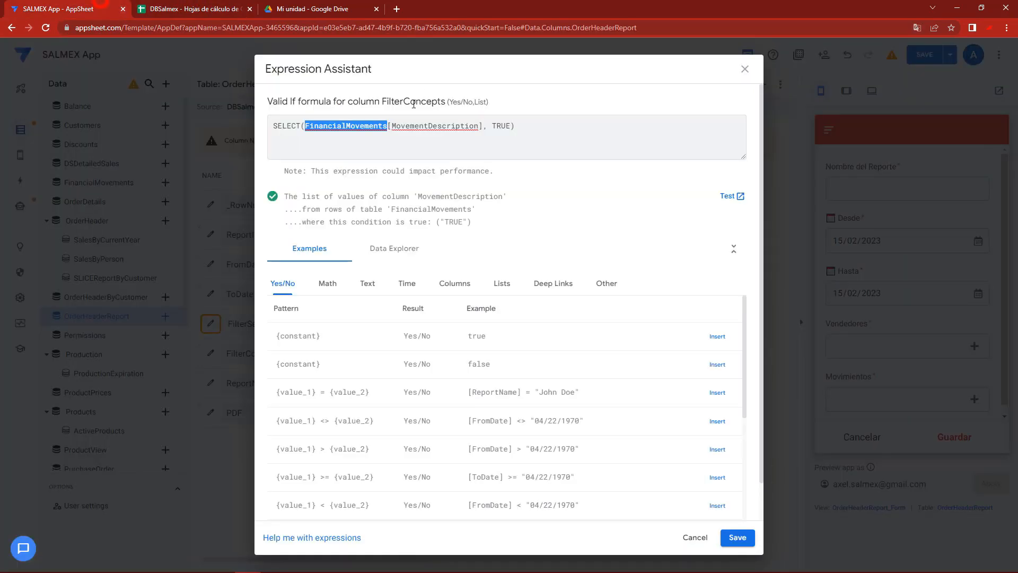
double_click(424, 126)
click(228, 8)
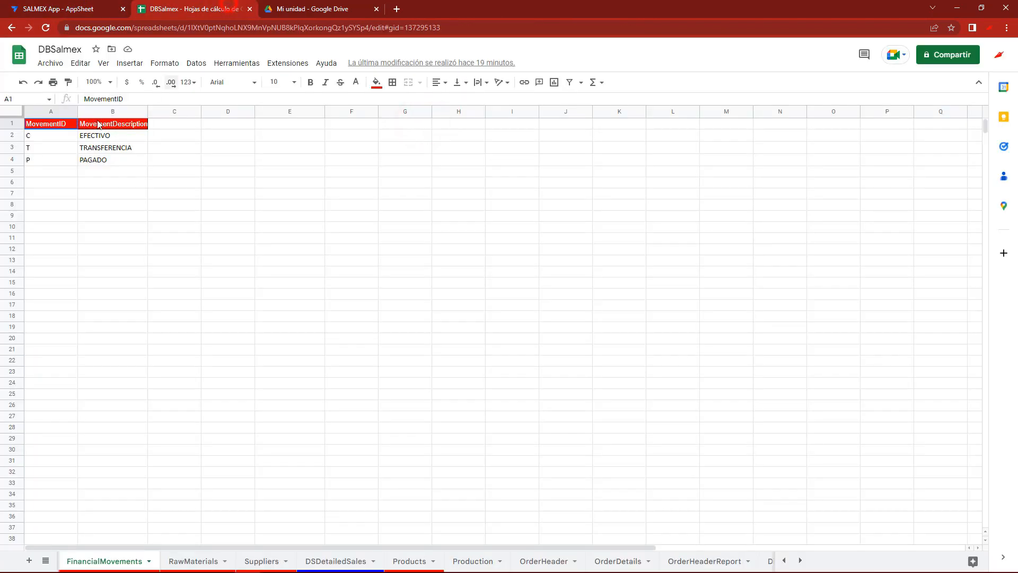
drag(103, 137, 101, 161)
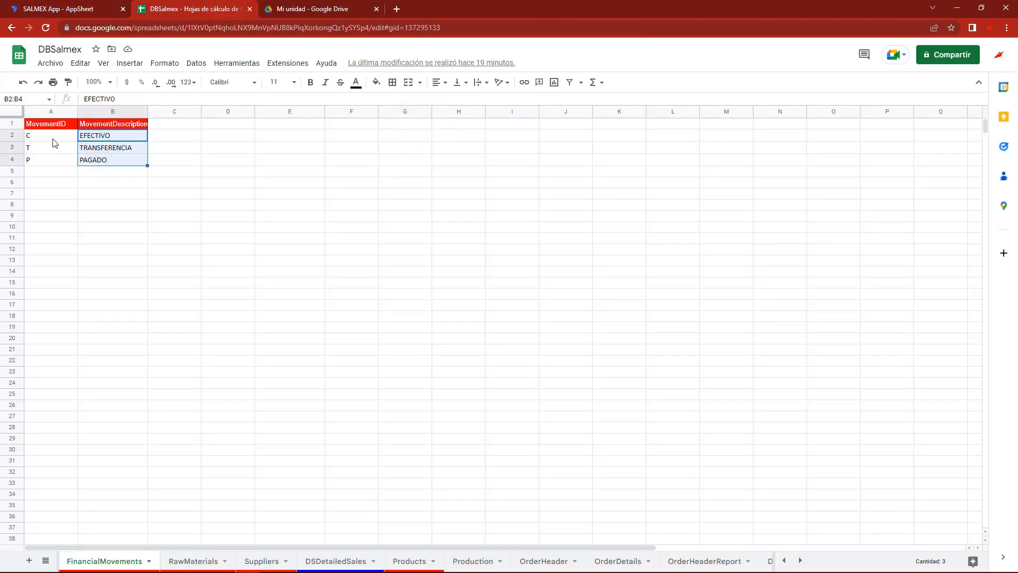
drag(50, 136, 54, 162)
drag(126, 135, 122, 162)
click(95, 6)
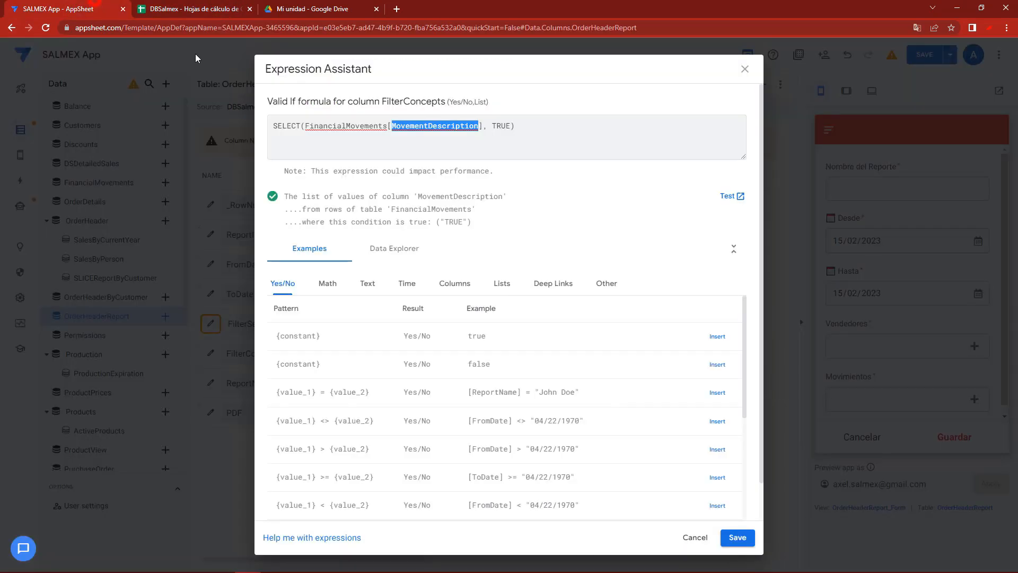
Review the formula's TRUE condition, save the formula, close the FilterConcepts column settings and save the app.
double_click(496, 125)
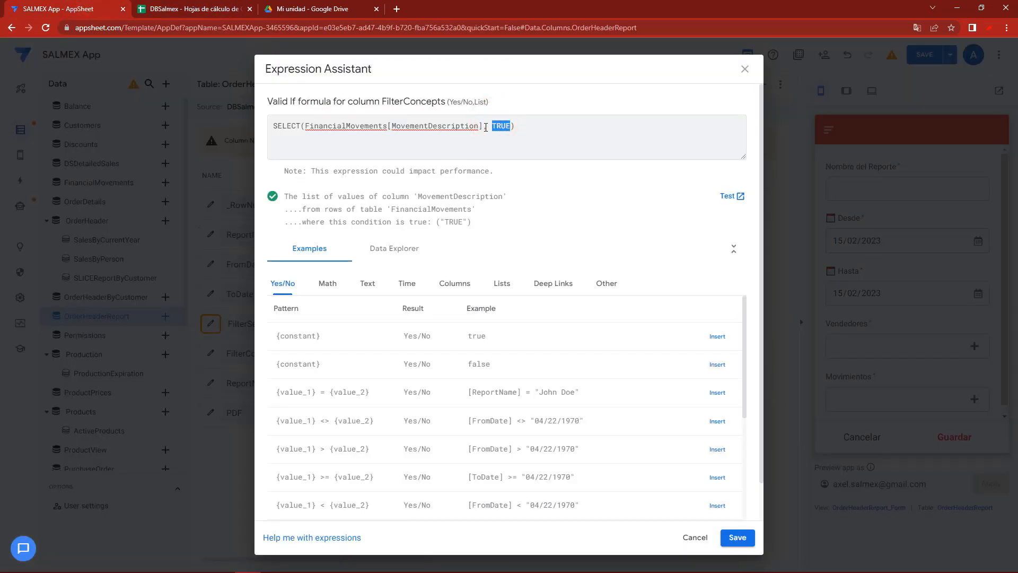
click(737, 537)
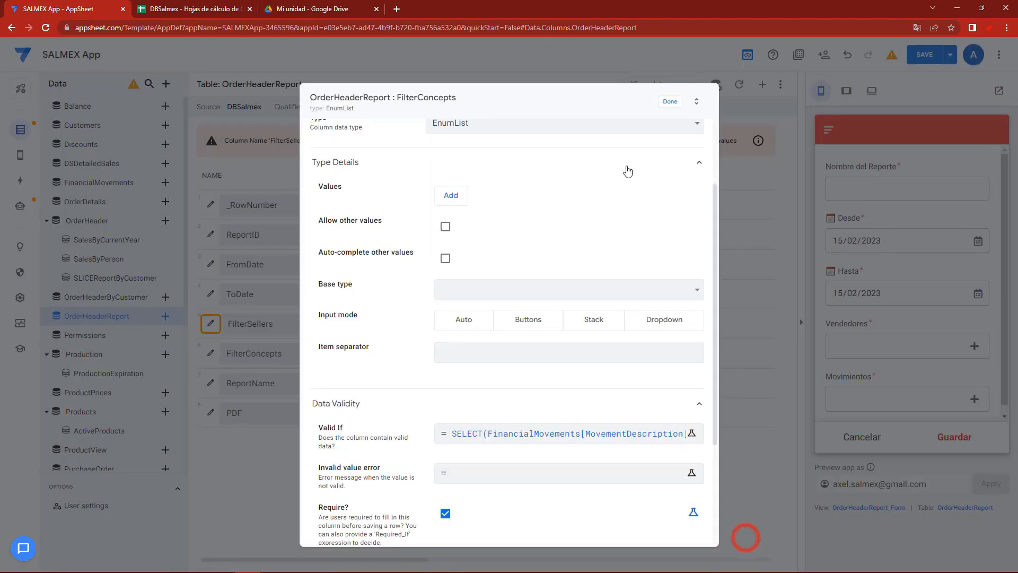
click(670, 102)
click(930, 58)
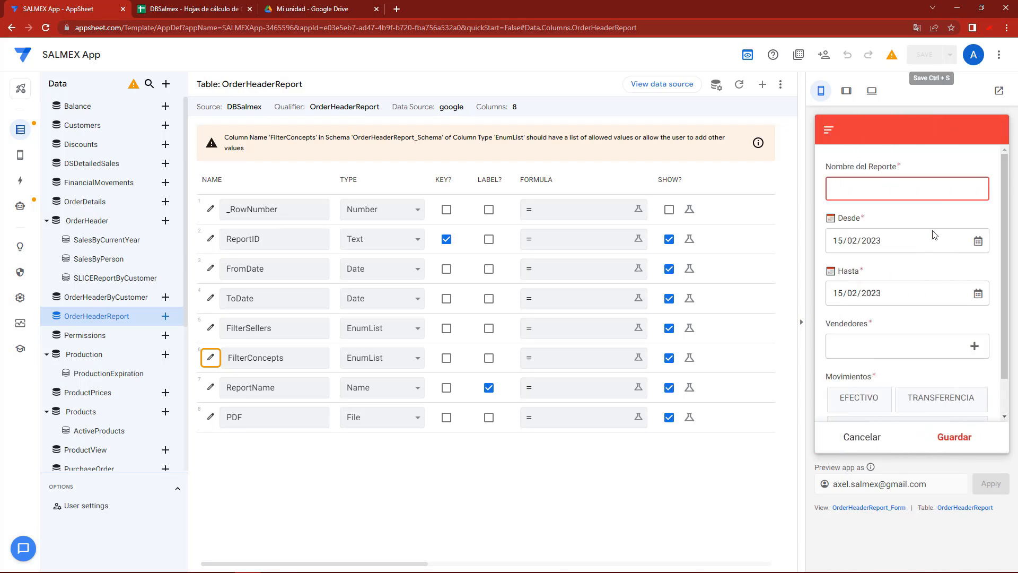
Test multiple selection of the EFECTIVO, TRANSFERENCIA and PAGADO options under Movimientos in the form preview.
scroll(904, 327, down, 1)
click(875, 366)
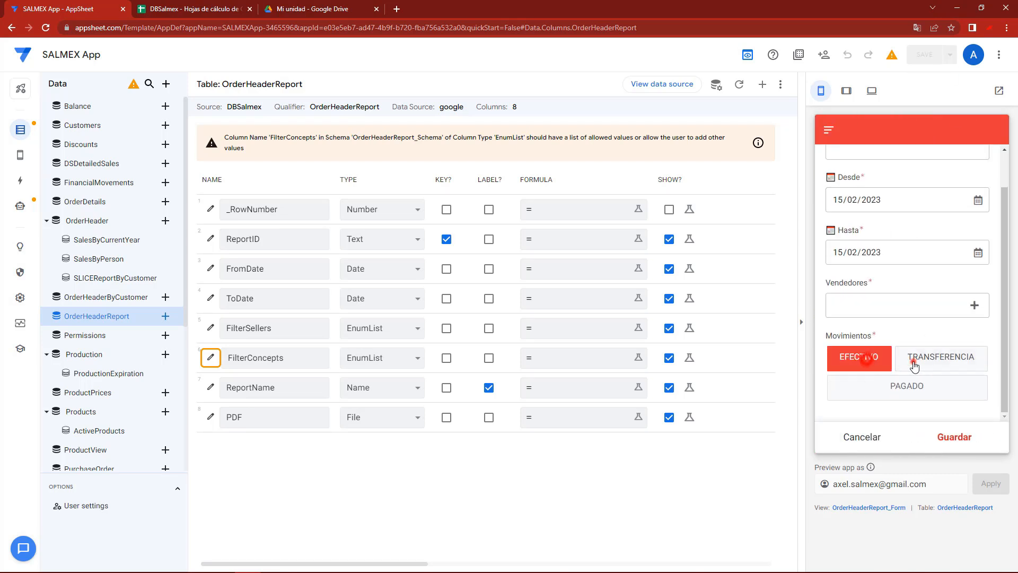
click(933, 363)
click(891, 385)
click(867, 366)
click(929, 364)
click(889, 386)
click(880, 363)
click(932, 362)
click(904, 389)
click(874, 363)
click(929, 358)
click(874, 363)
click(929, 359)
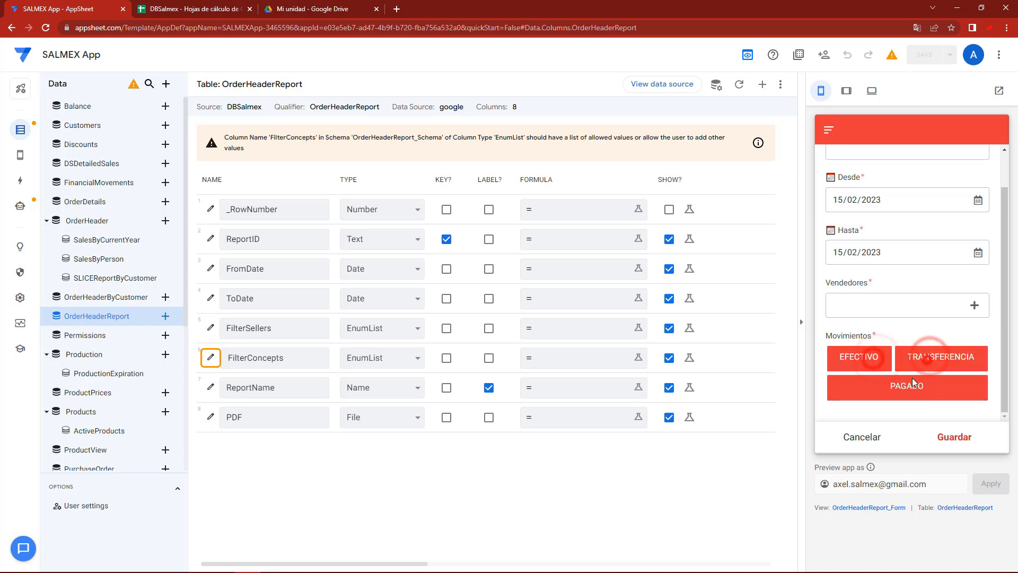
click(927, 361)
click(909, 385)
click(864, 365)
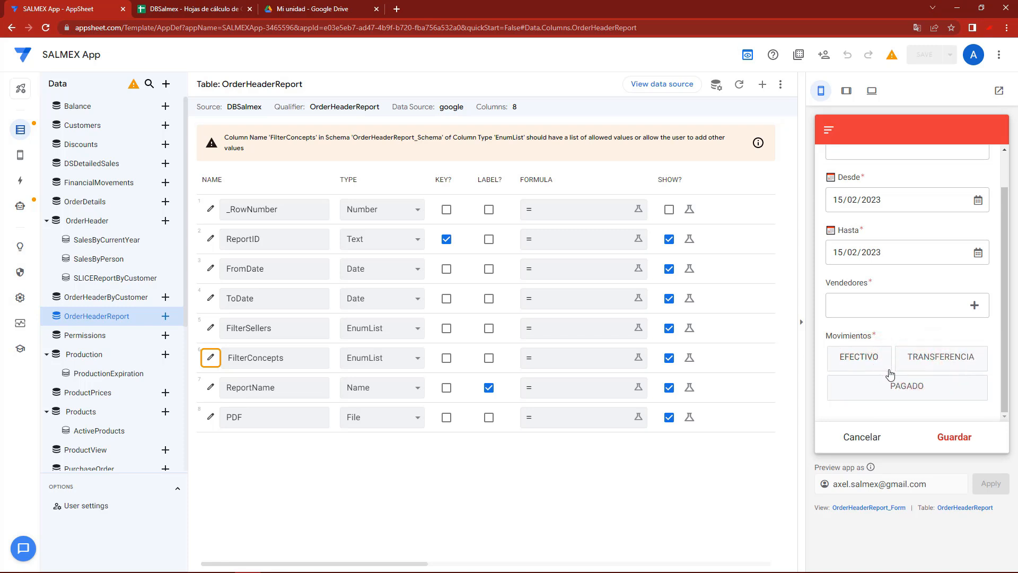
Set the FilterConcepts column's input mode to Dropdown and save the app.
click(211, 358)
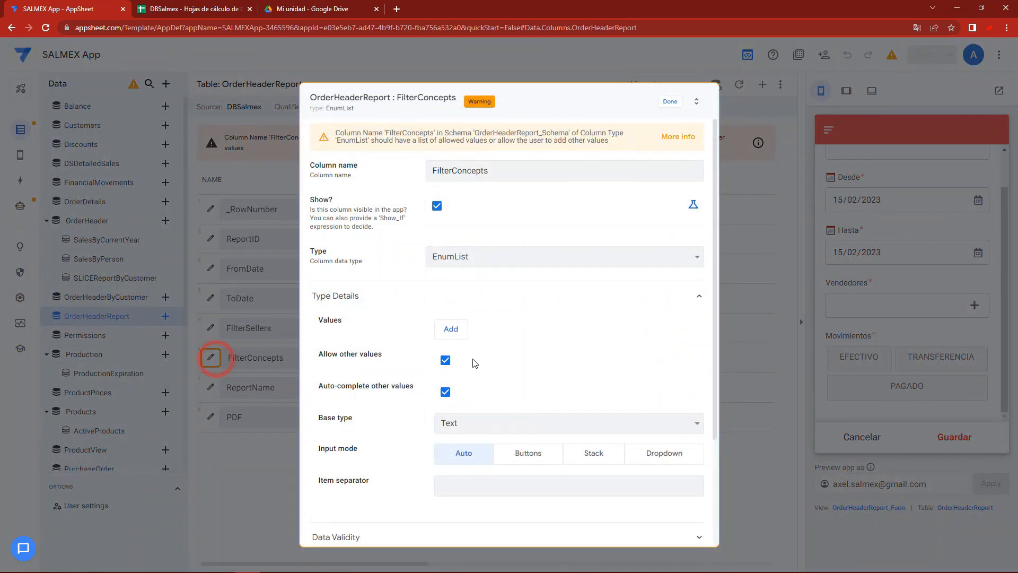
scroll(475, 375, down, 1)
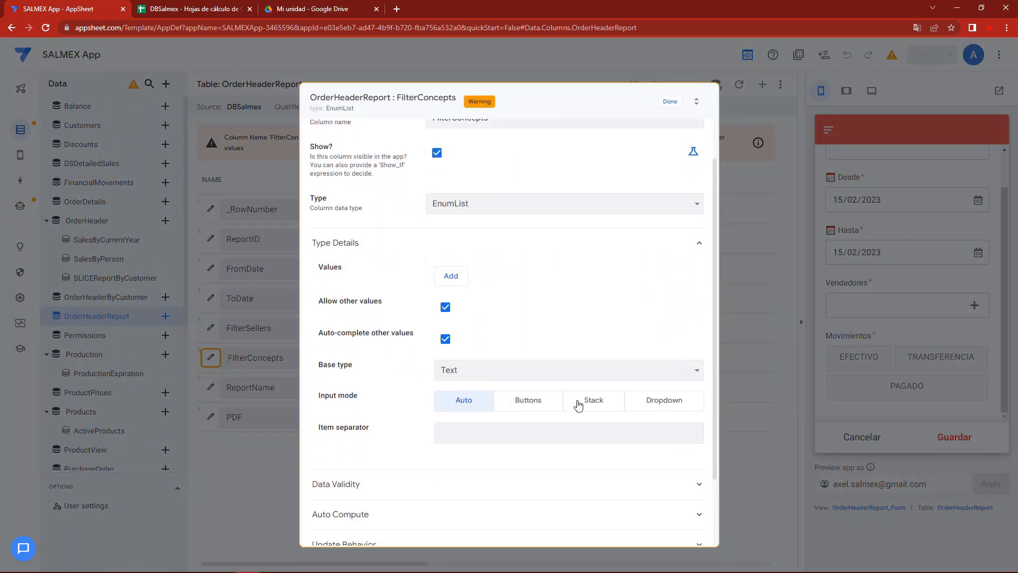
click(670, 403)
click(670, 101)
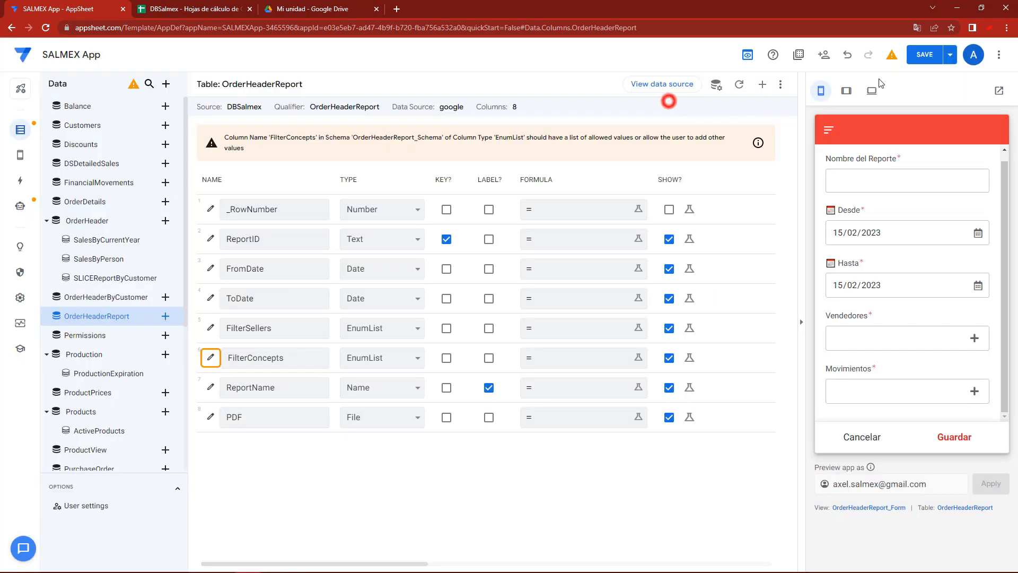
click(926, 57)
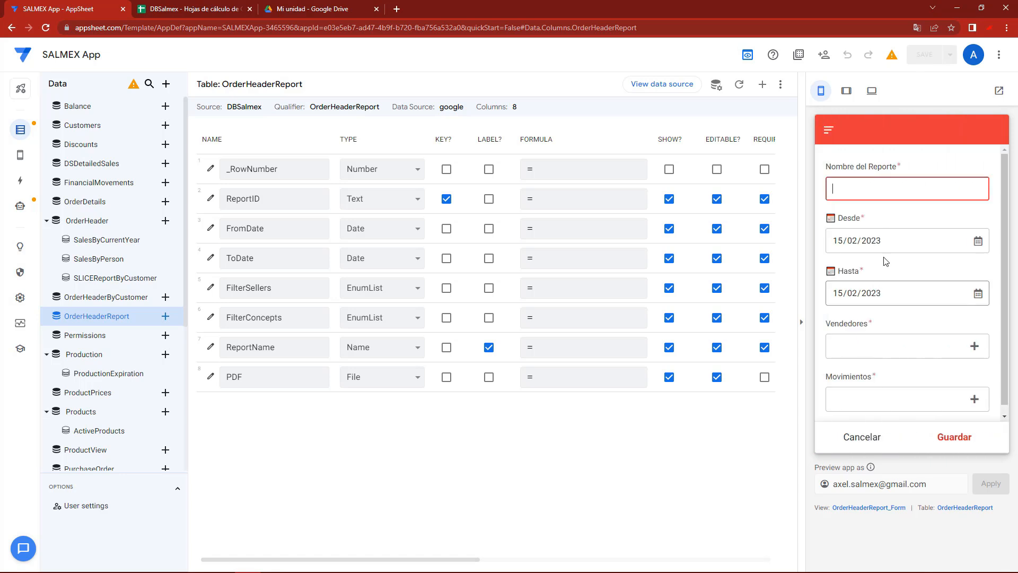
Try out the form preview's dropdowns by choosing two sellers under Vendedores and EFECTIVO and PAGADO under Movimientos.
click(973, 346)
click(881, 185)
click(872, 209)
click(975, 424)
click(977, 419)
click(867, 160)
click(864, 208)
click(976, 424)
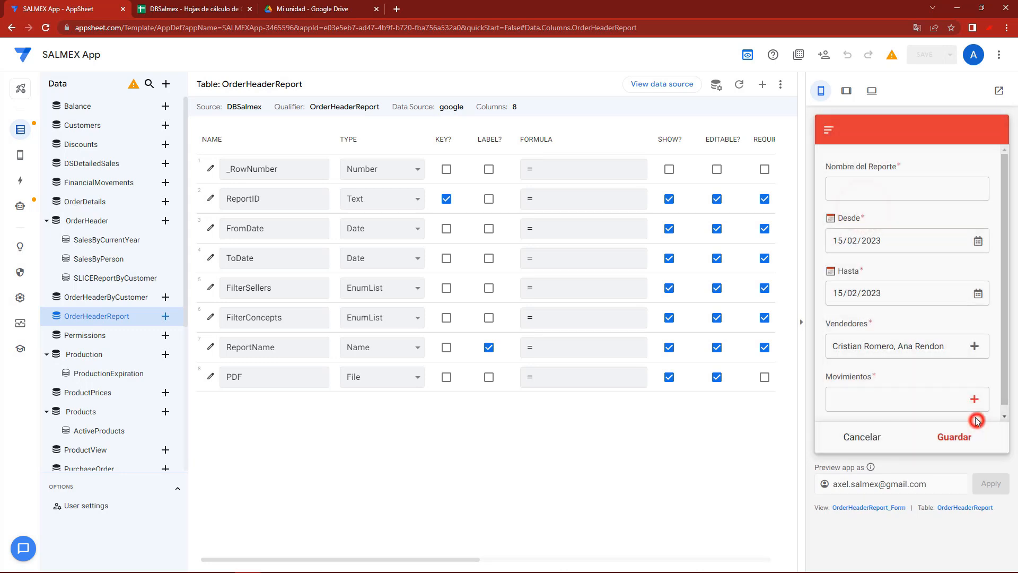
Try to save the report form without a report name, and cancel the form, discarding its entries.
click(962, 440)
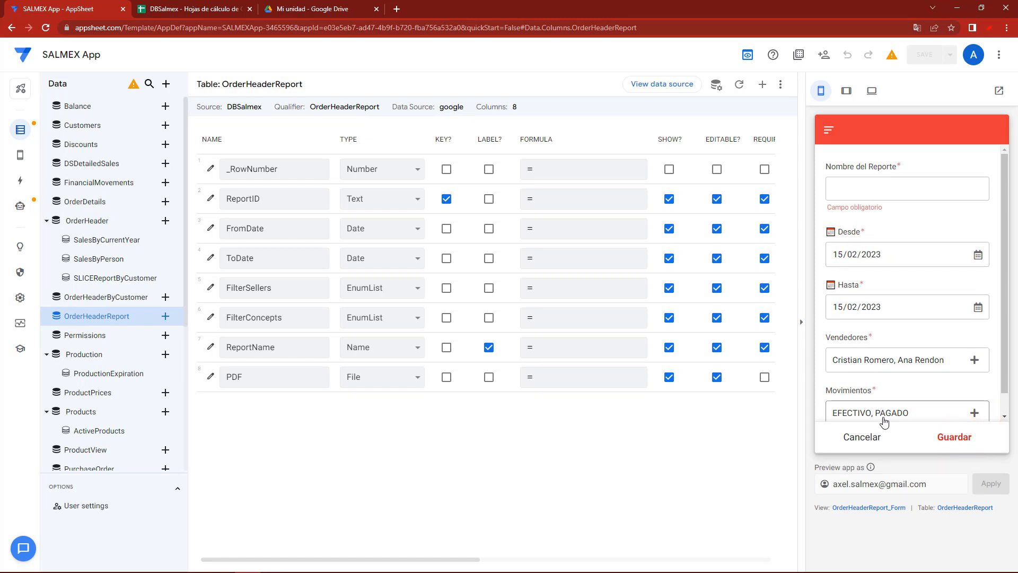
click(870, 448)
click(969, 272)
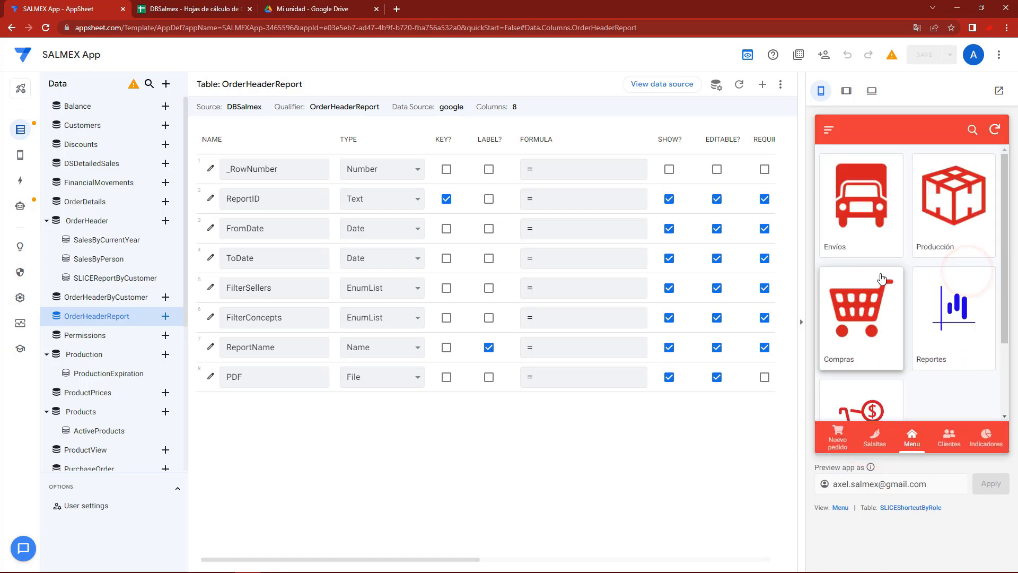
Create a new, empty automation bot in the app.
click(828, 129)
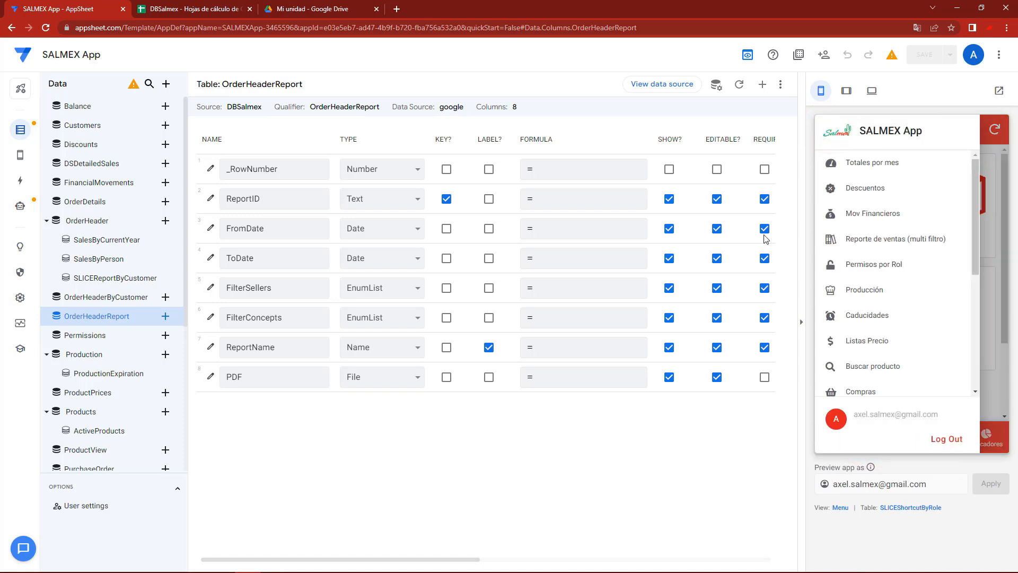
mouse_move(19, 209)
click(23, 206)
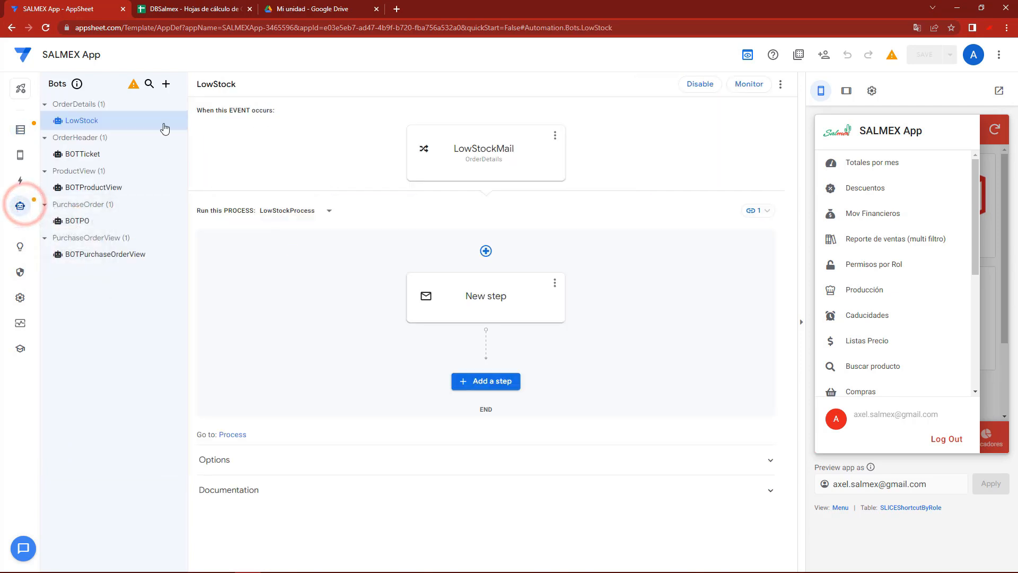
click(164, 88)
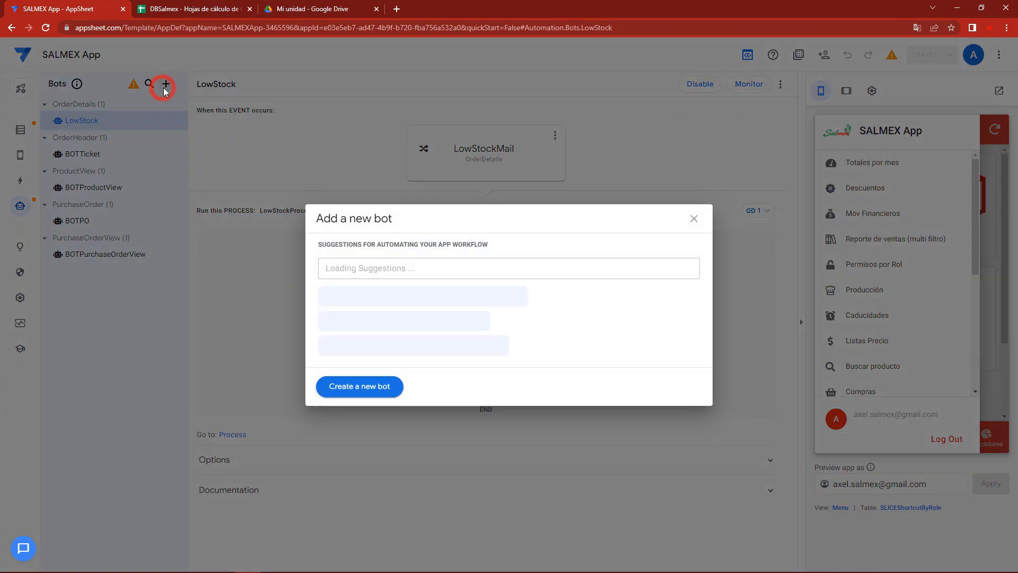
click(373, 386)
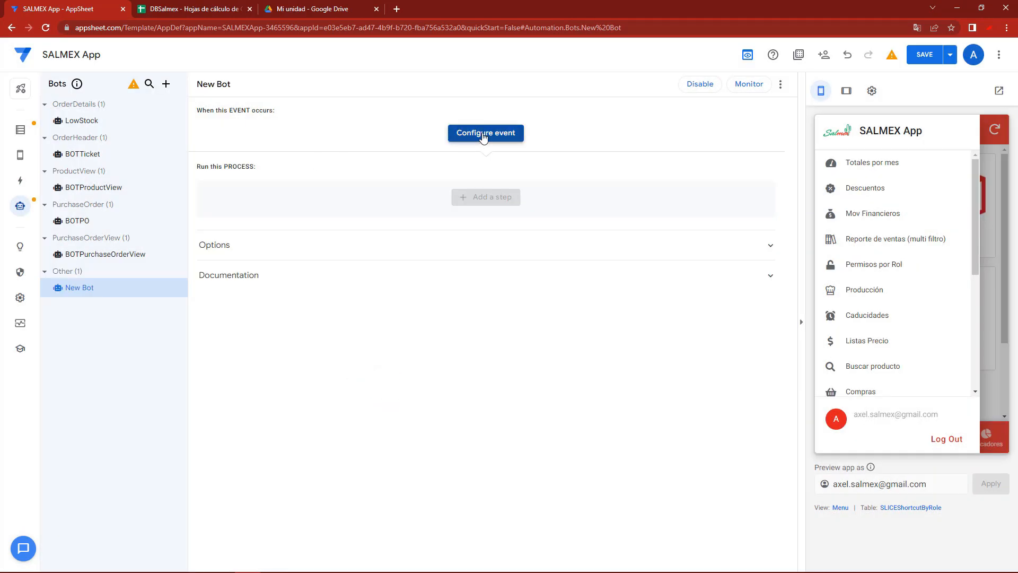
Rename the new bot as BOTOrderHeaderReport.
click(77, 289)
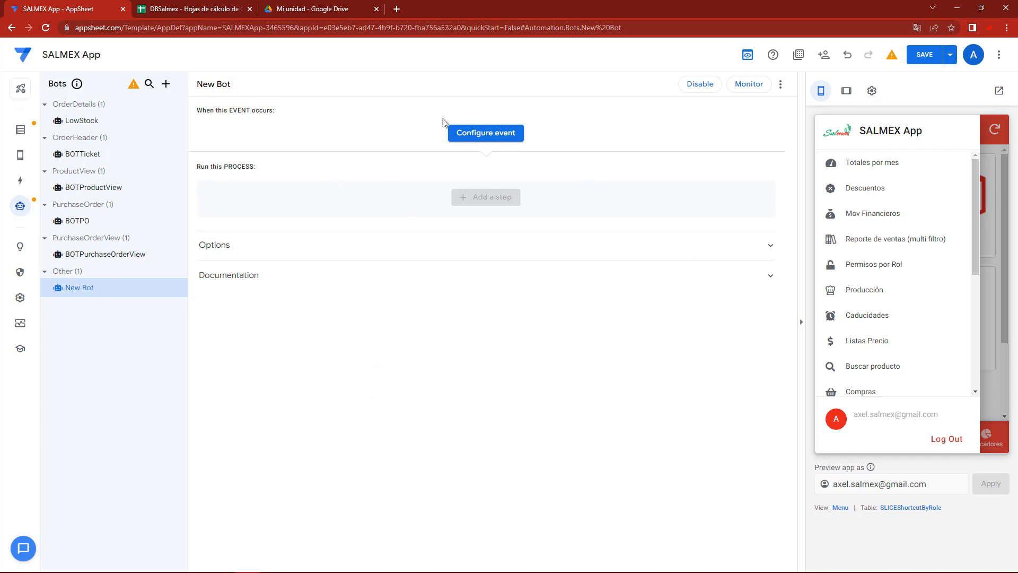
click(182, 288)
click(202, 304)
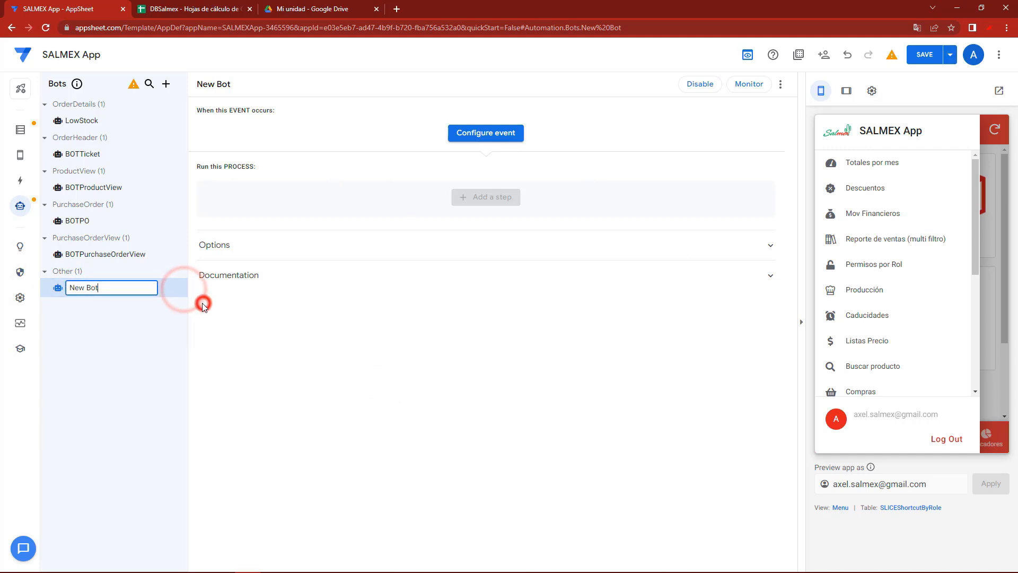
key(BackSpace)
key(BackSpace)
key(BackSpace)
key(BackSpace)
key(BackSpace)
key(BackSpace)
key(BackSpace)
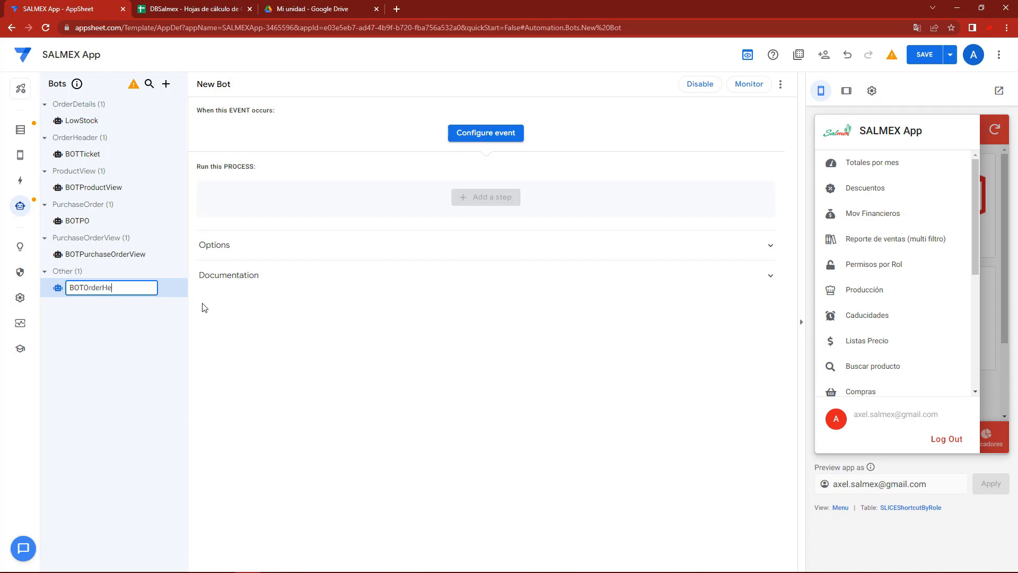
click(249, 319)
click(74, 291)
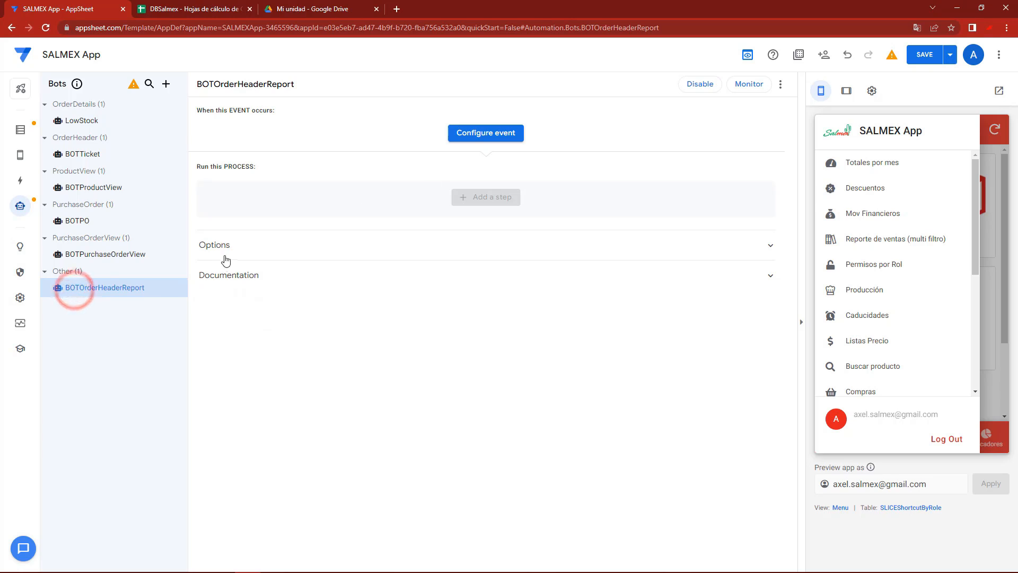
Create a custom event for the BOTOrderHeaderReport bot and name it EVENTOrderHeaderReport.
click(473, 134)
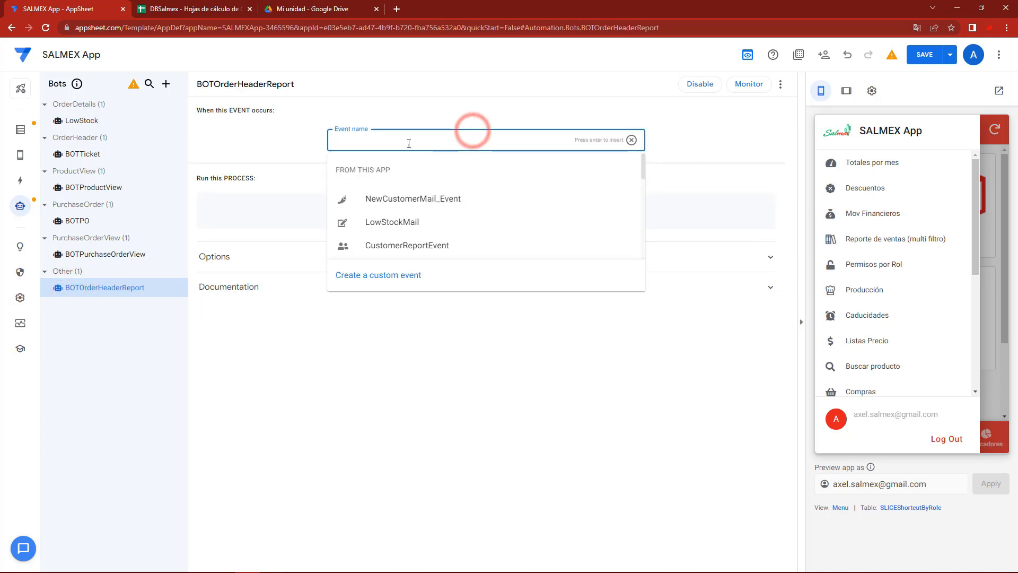
click(390, 282)
click(507, 149)
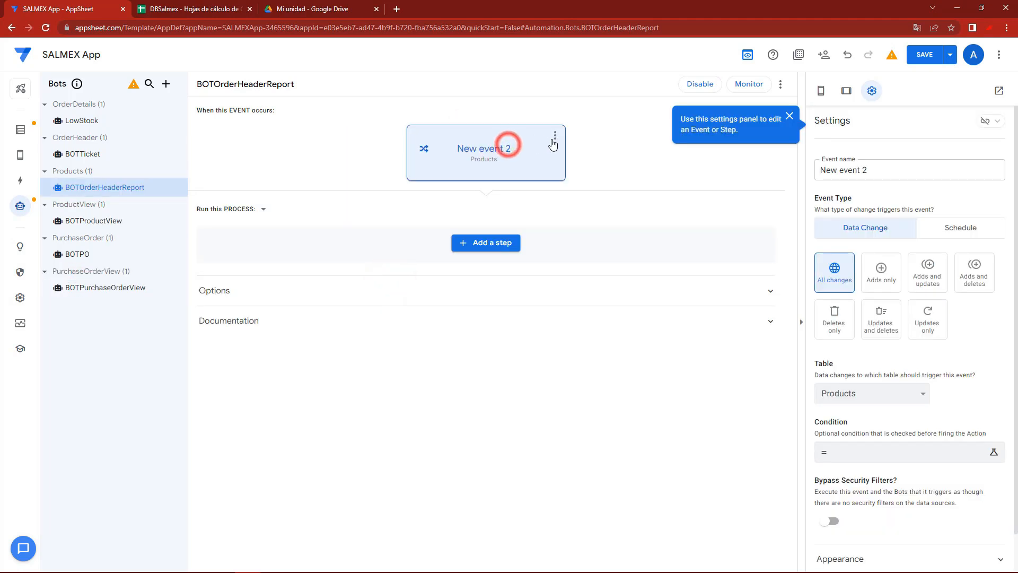
click(114, 287)
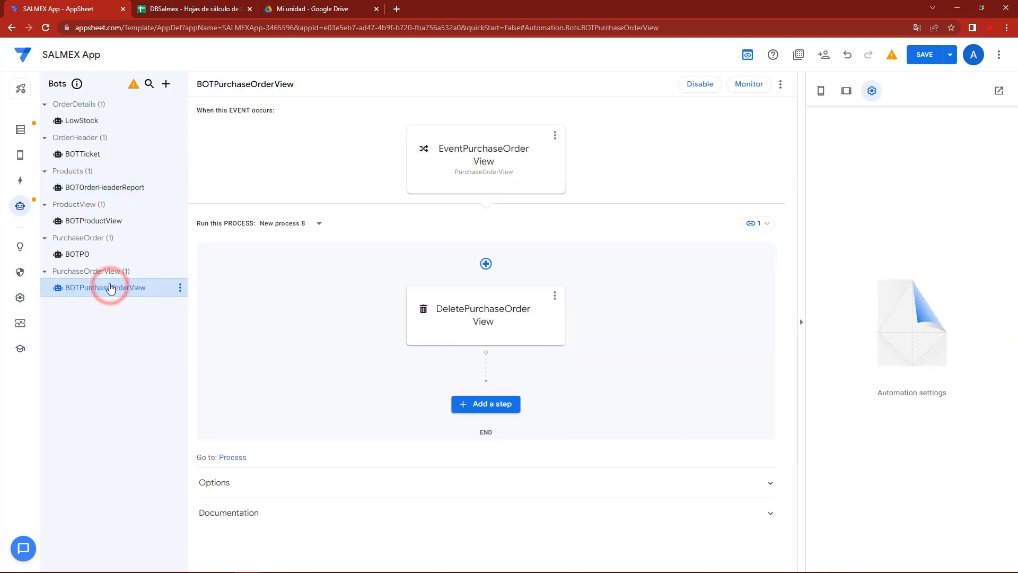
click(142, 187)
click(505, 150)
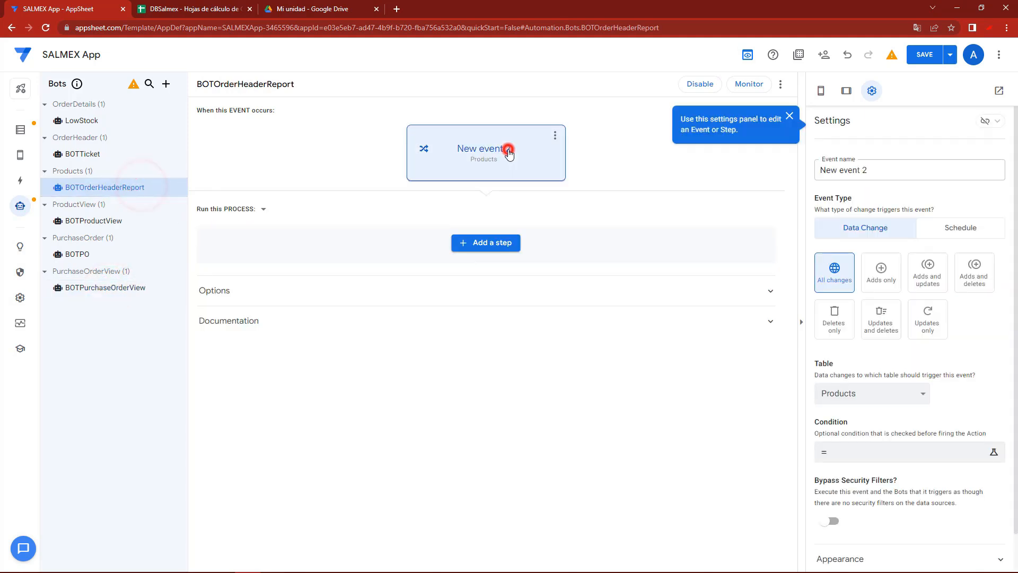
click(884, 170)
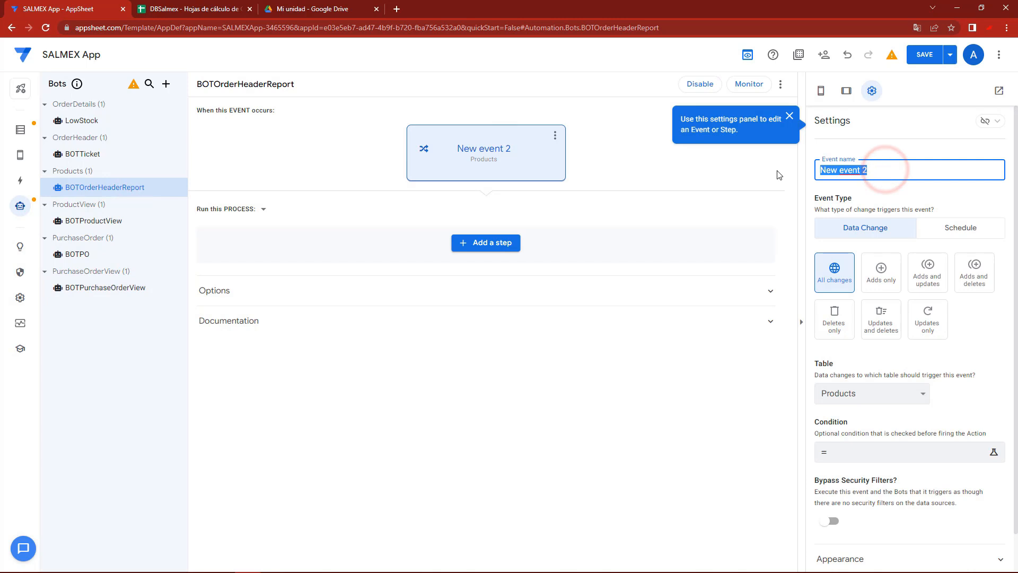
text(EVENTOrderHeaderReport)
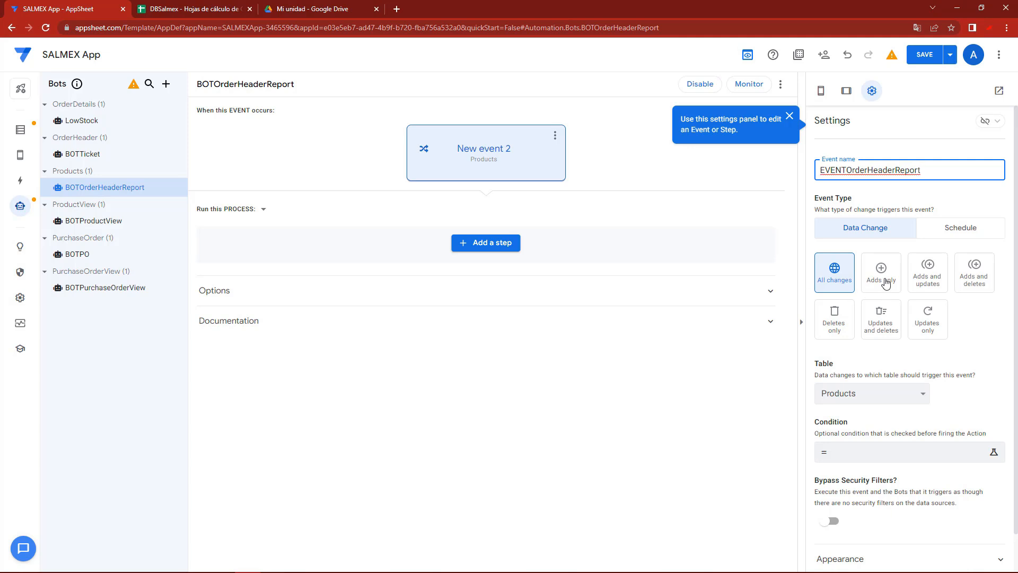
Make the event fire on Adds only data changes in the OrderHeaderReport table.
click(885, 283)
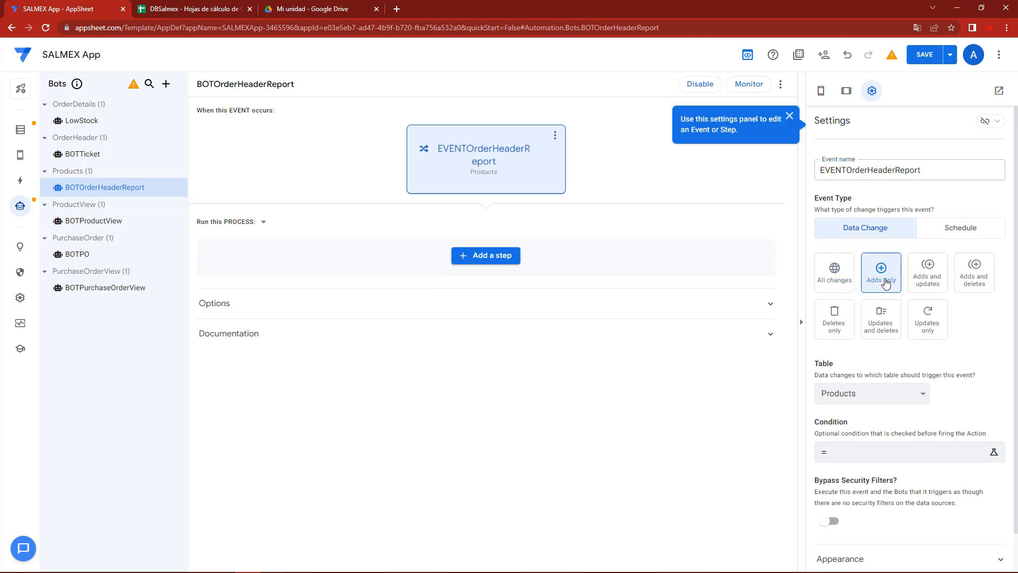
click(873, 385)
scroll(870, 350, down, 1)
scroll(870, 350, down, 1)
scroll(870, 265, up, 3)
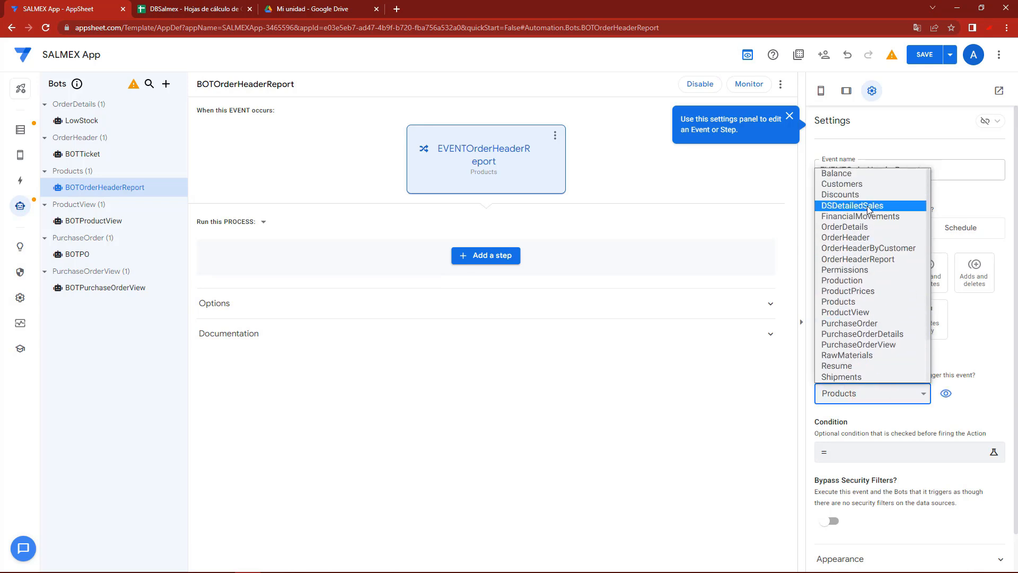
key(Down)
key(Down)
click(869, 259)
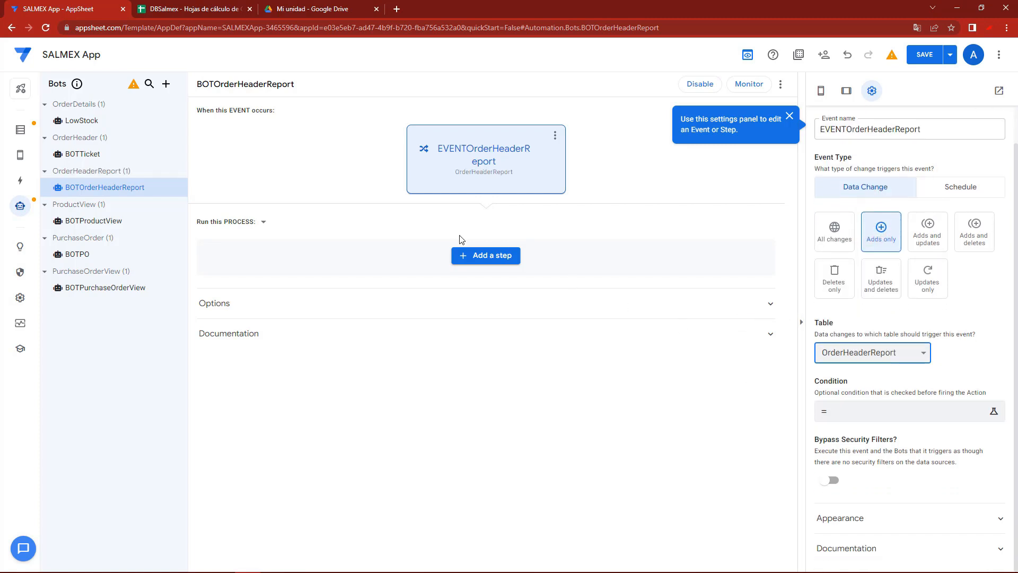
Add a custom step to the bot's process and name it STEPOrderHeaderReportNamePDF.
click(499, 257)
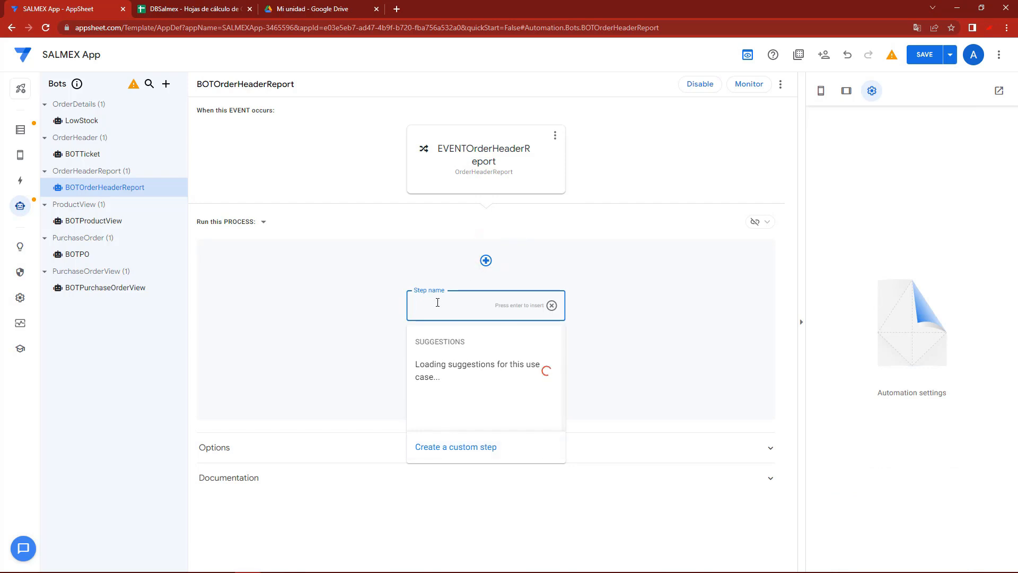
click(438, 445)
click(482, 307)
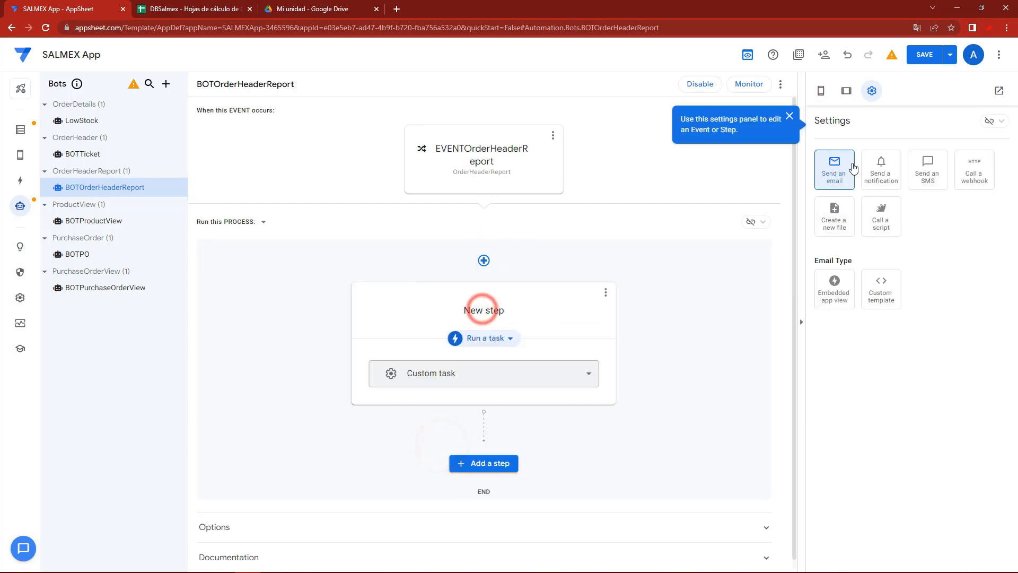
triple_click(510, 312)
text(ST)
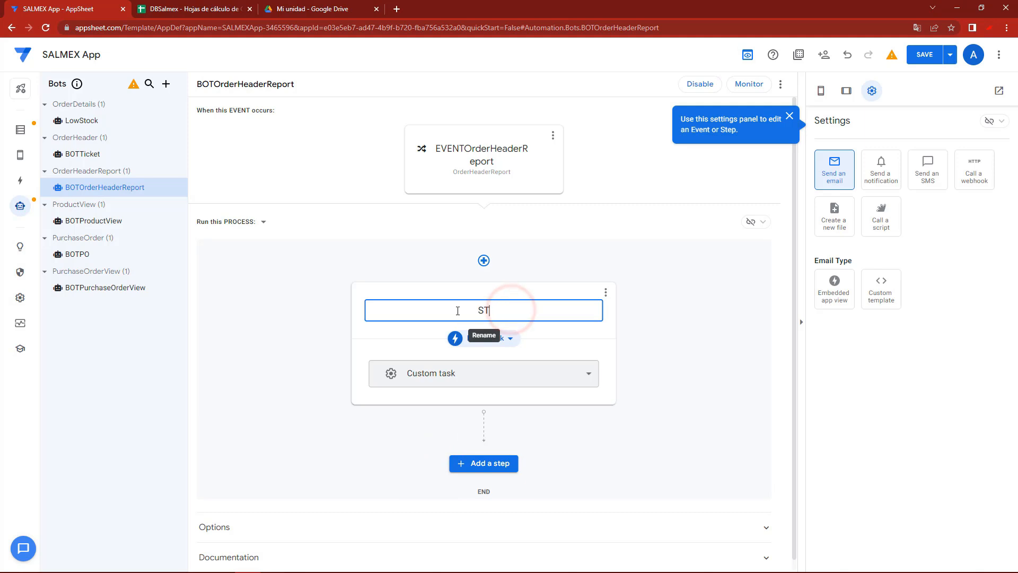
text(EPOrder)
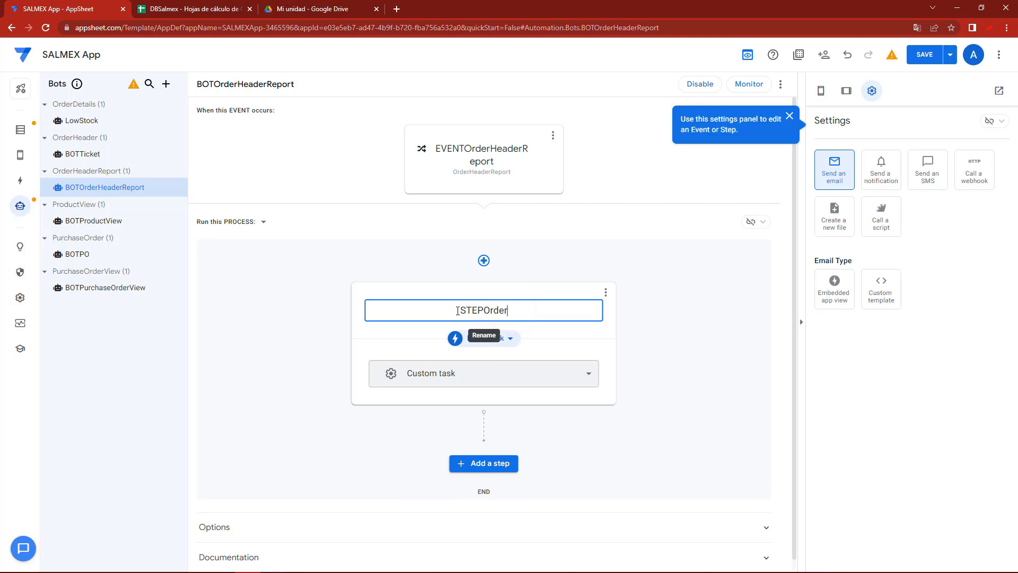
text(HeaderRepo)
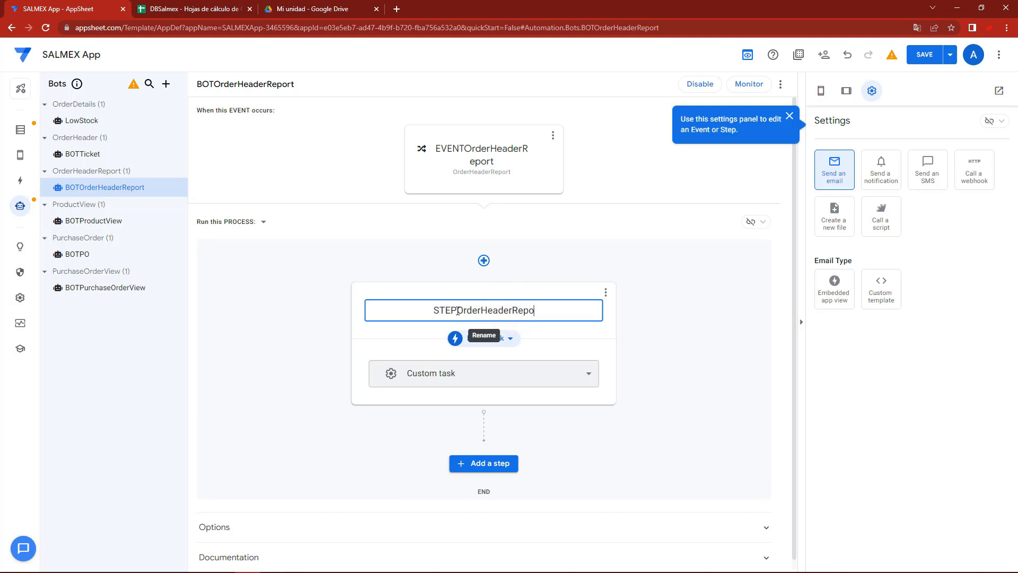
text(rtNamePDF)
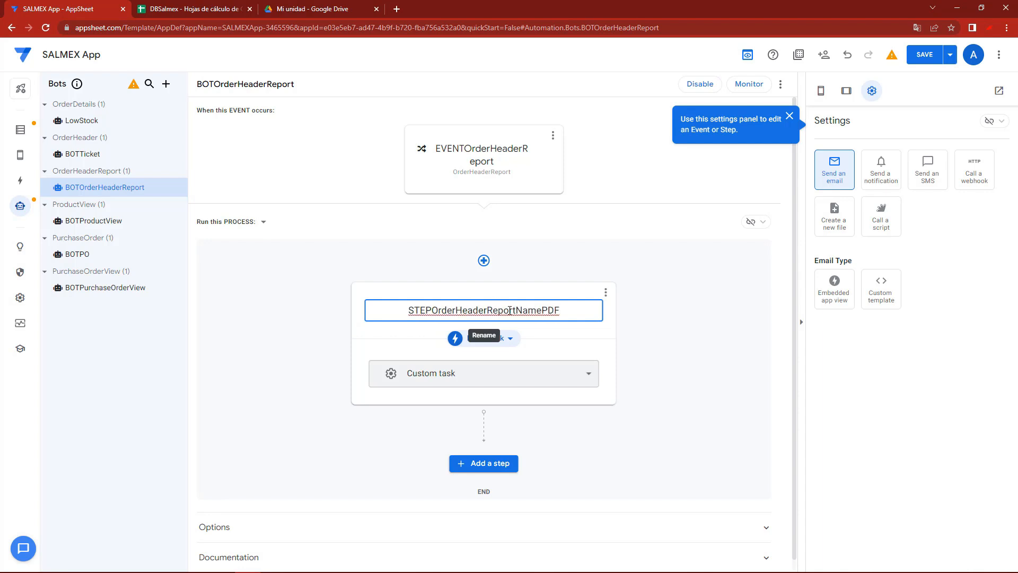
click(304, 309)
Make the step run a data action that sets row values, with PDF as the column to set.
click(481, 343)
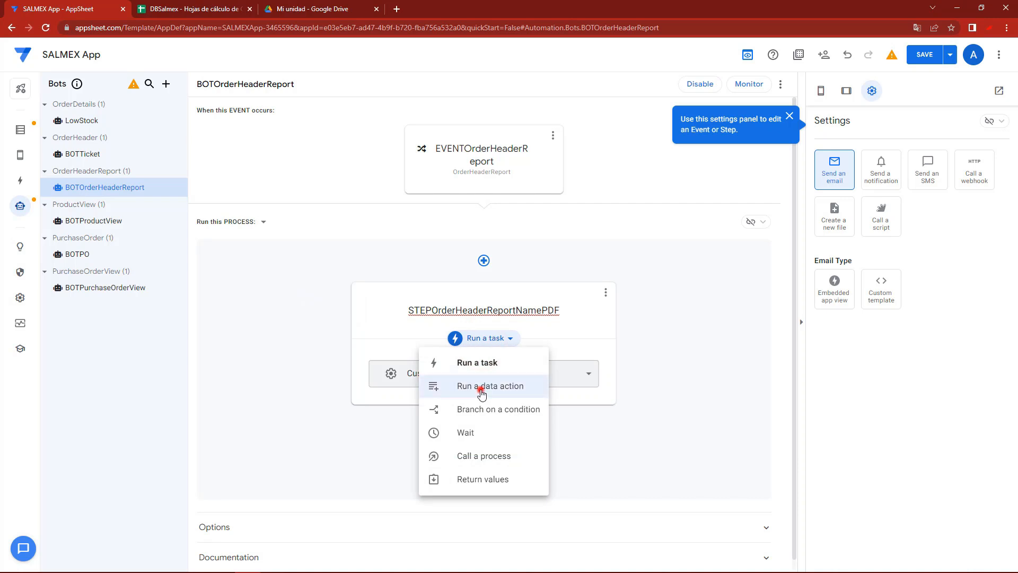
click(480, 392)
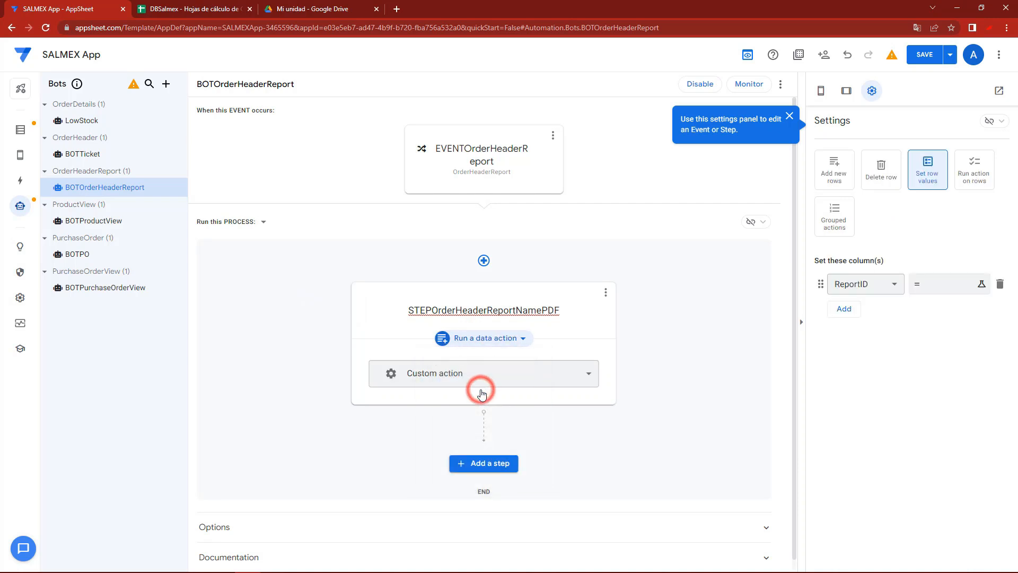
click(878, 286)
click(856, 259)
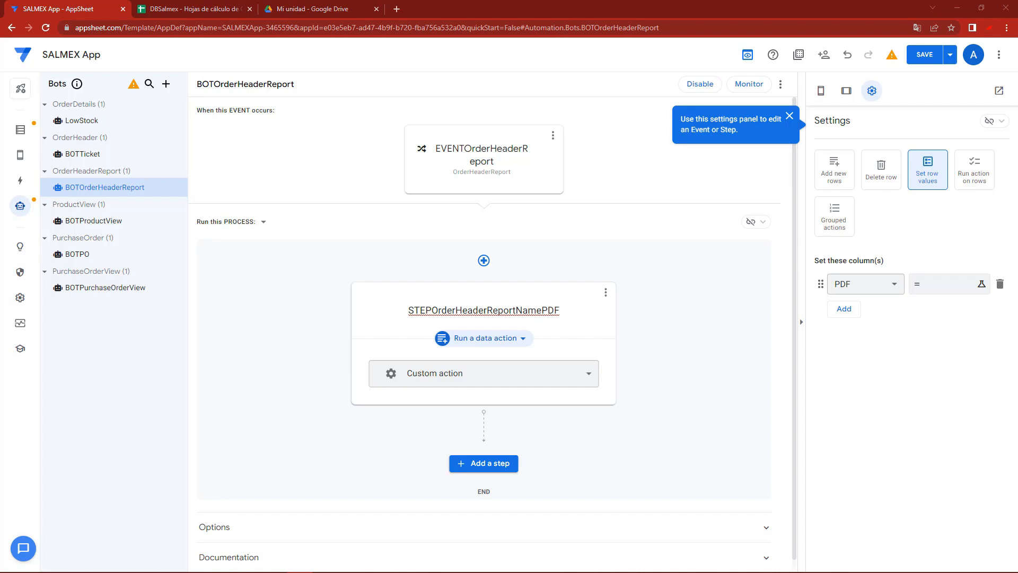
Enter the PDF column's value expression CONCATENATE("/appsheet/data/SALMEXApp-3465596/Reports/",[ReportName],".pdf").
click(943, 287)
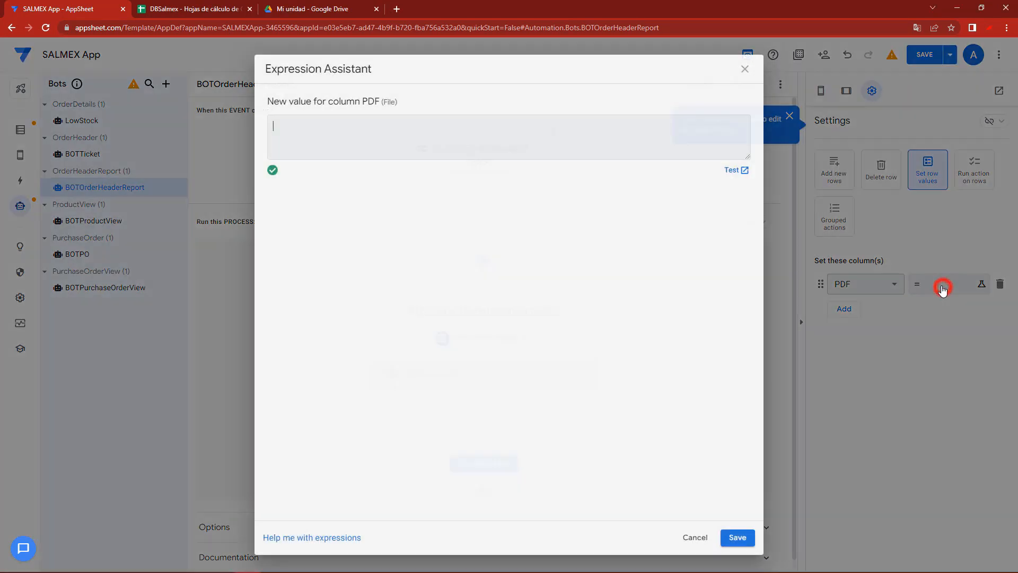
click(430, 139)
text(CONCATENATE("/appsheet/data/SALMEXApp-3465596/Reports/",[ReportName],".pdf"))
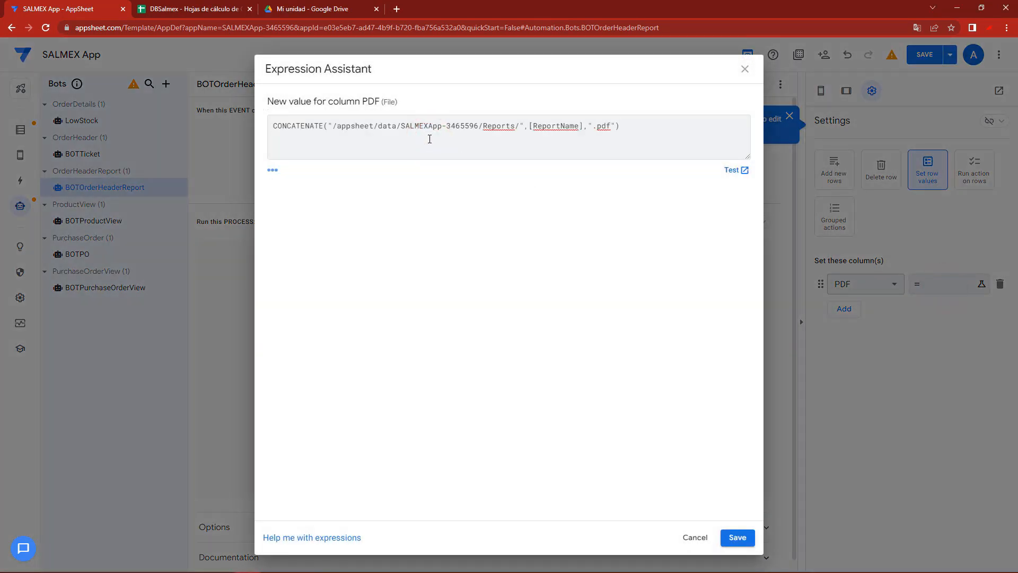
Compare the appsheet and data parts of the expression's path with the matching folders in Google Drive.
double_click(322, 126)
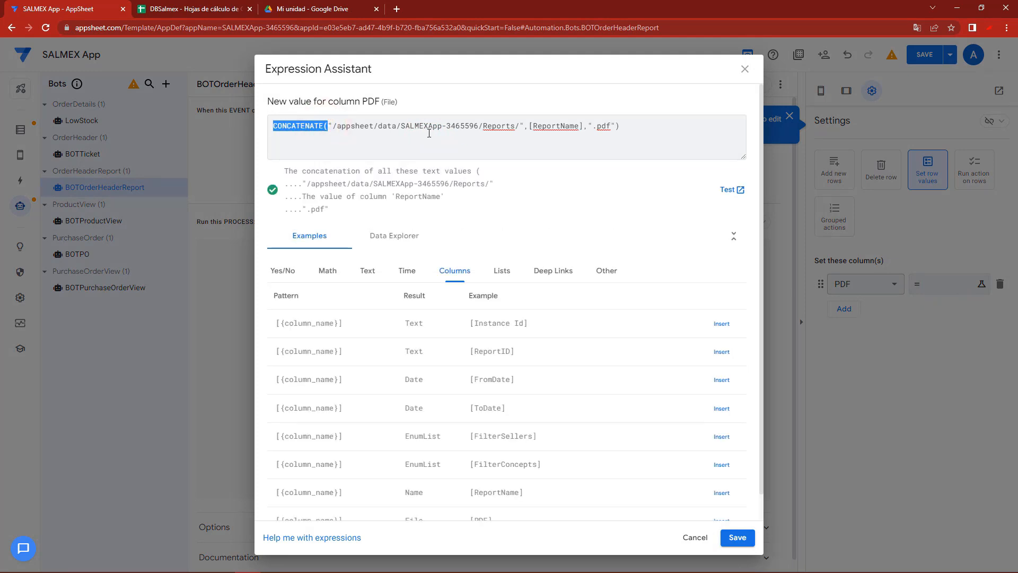
double_click(342, 125)
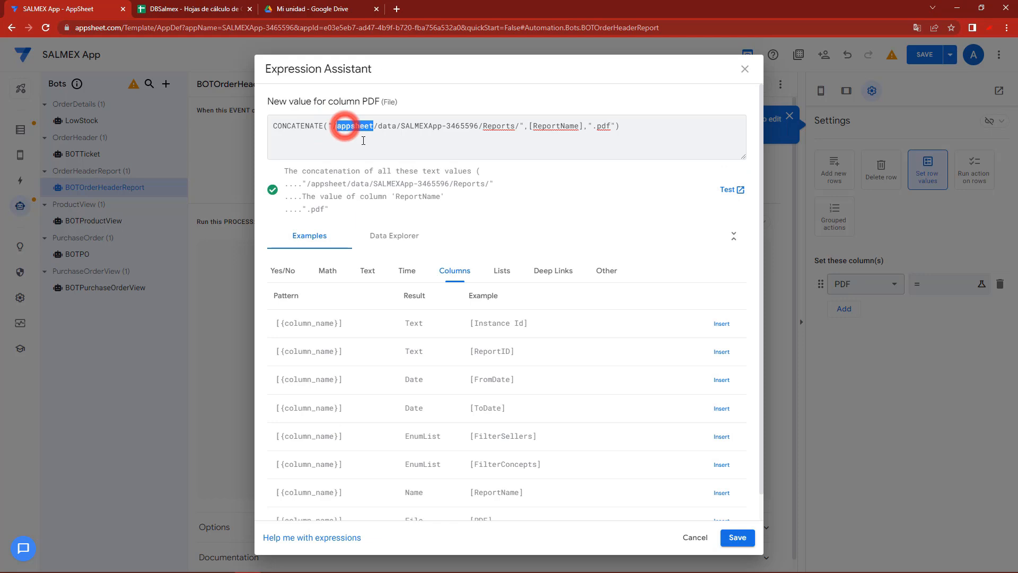
click(297, 7)
double_click(195, 282)
click(73, 9)
click(391, 127)
click(318, 9)
double_click(225, 139)
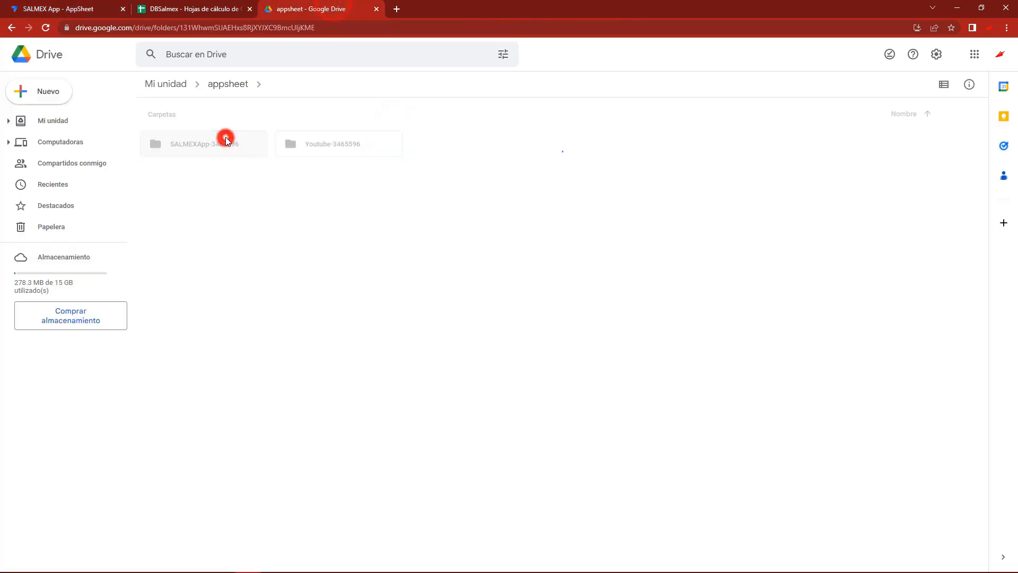
Compare the SALMEXApp-3465596 and Reports parts of the path with the app's folder contents in Google Drive.
key(ctrl+1)
mouse_move(402, 126)
mouse_down()
mouse_move(466, 126)
mouse_move(402, 126)
mouse_up()
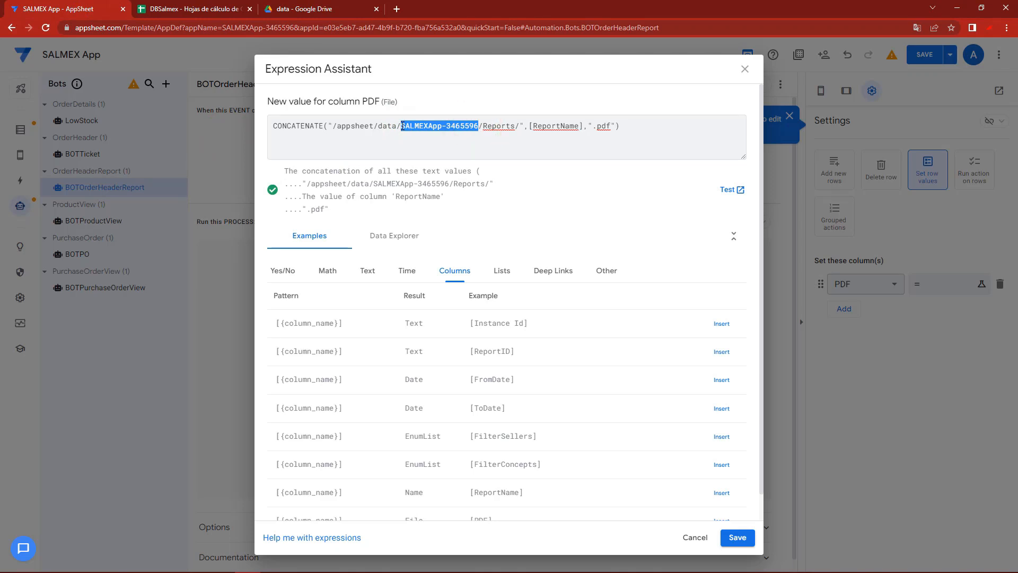
click(297, 7)
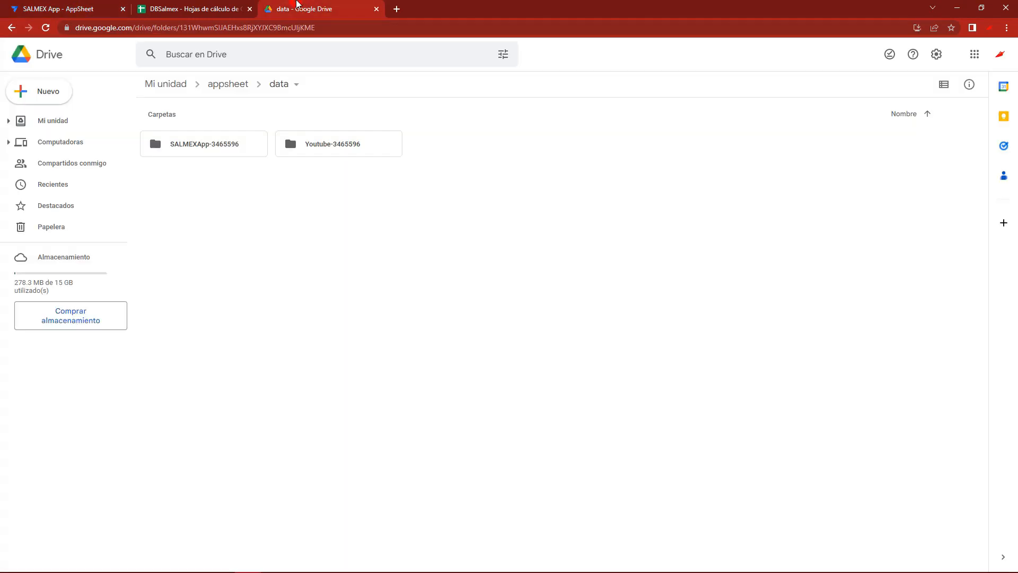
double_click(195, 152)
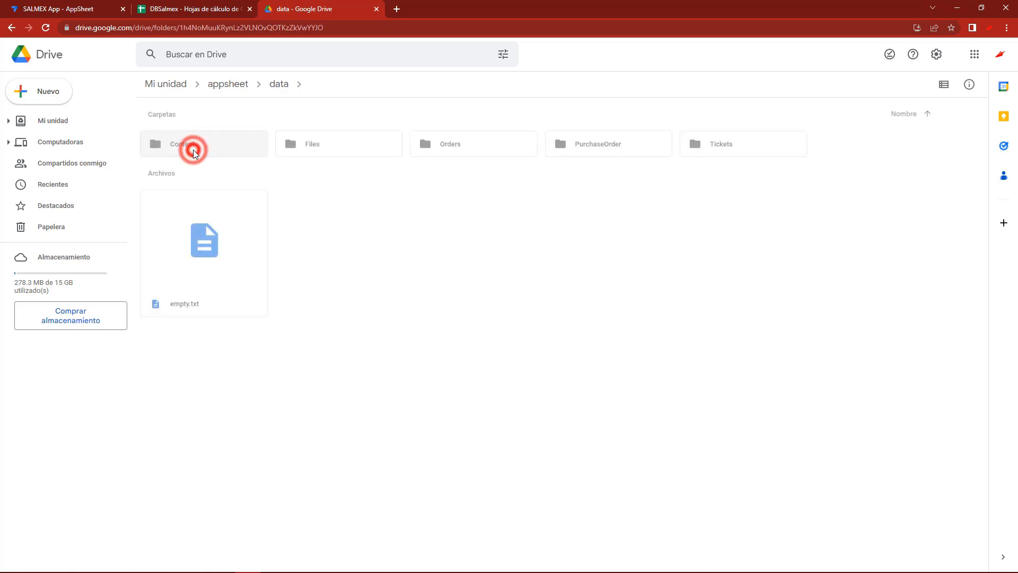
click(93, 8)
click(501, 126)
key(ctrl+3)
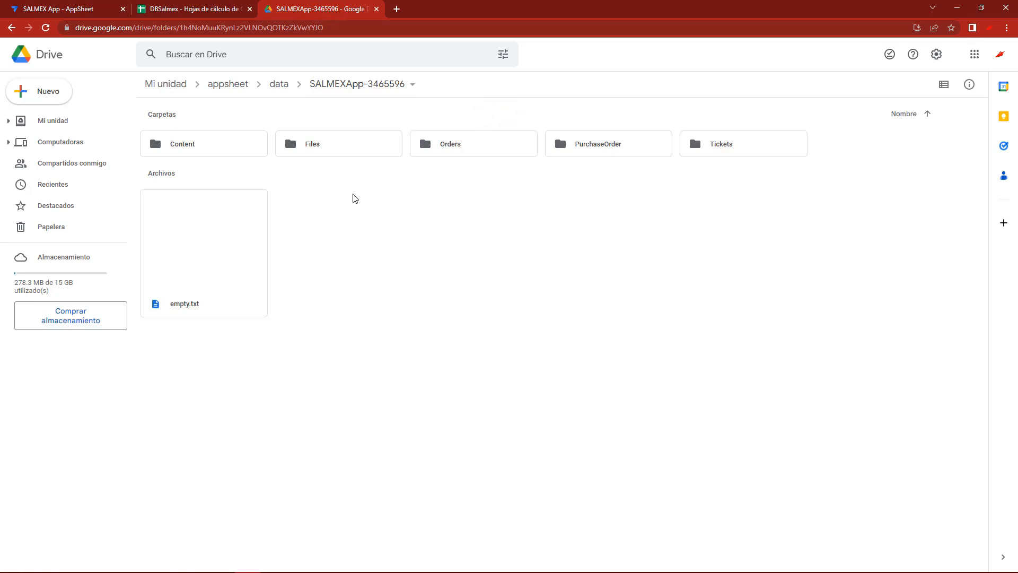
Back in AppSheet, review the [ReportName] and ".pdf" parts of the PDF column's expression and save it.
click(69, 5)
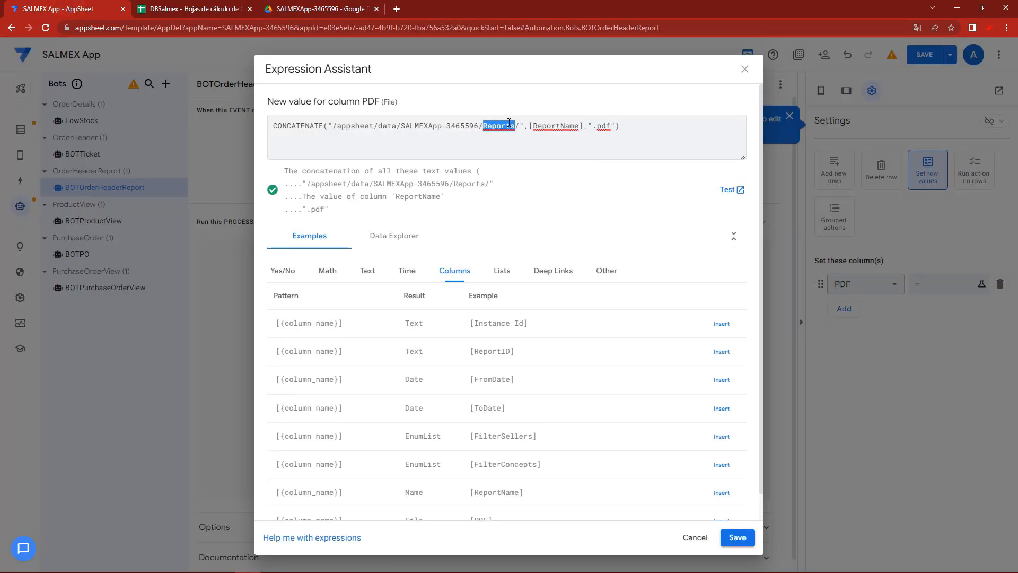
drag(532, 129, 582, 130)
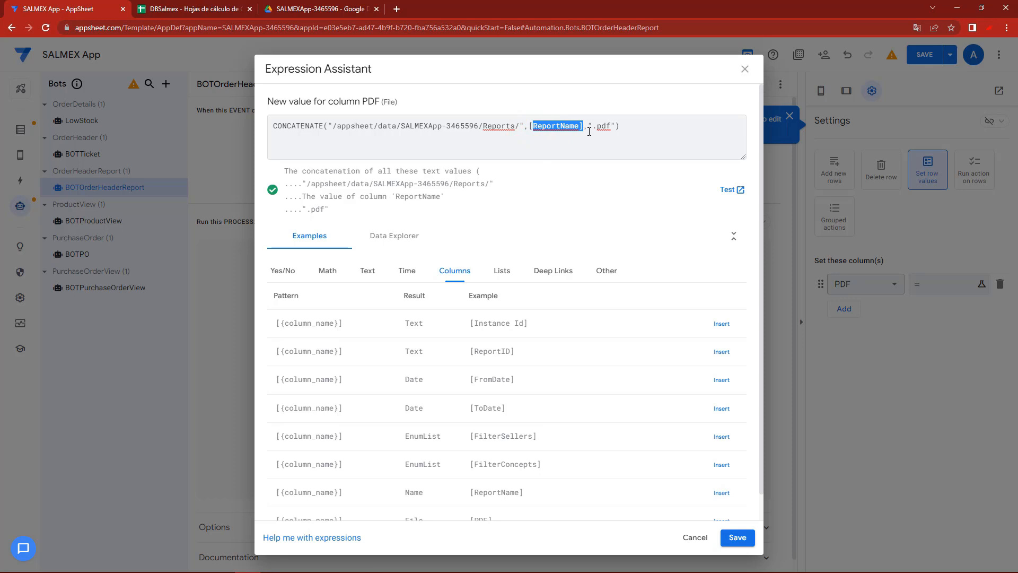
drag(596, 127, 619, 127)
click(734, 537)
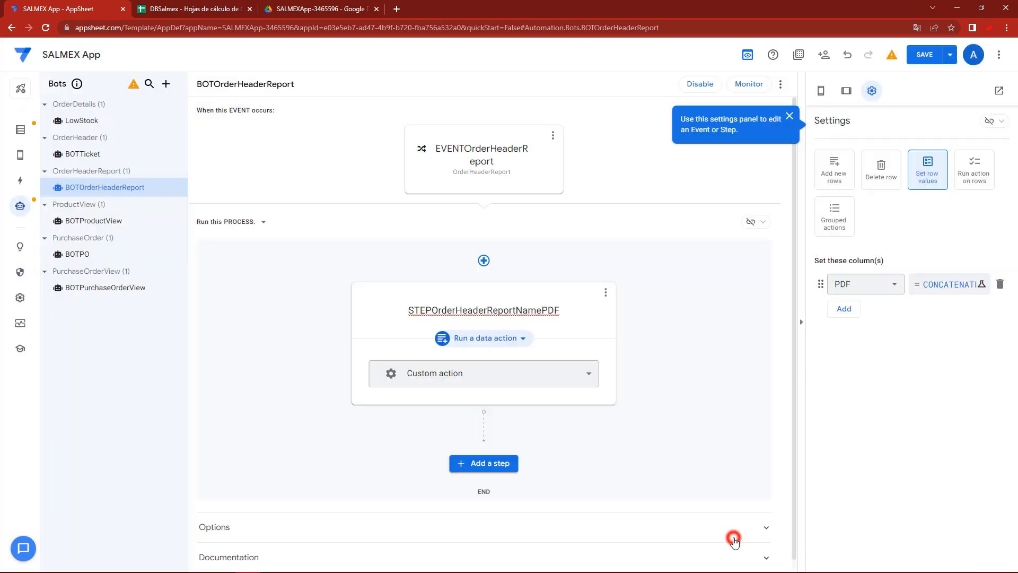
Add a custom step STEPOrderHeaderGeneratePDF to the bot, running a task that creates a new file.
click(491, 465)
click(384, 412)
text(STEPOrderHeaderGeneratePDF)
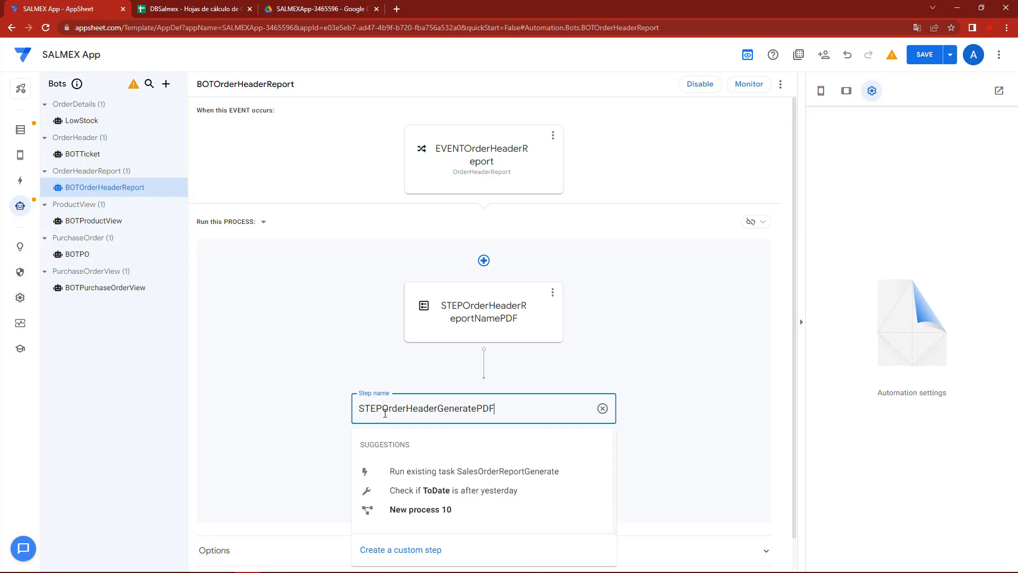
click(419, 550)
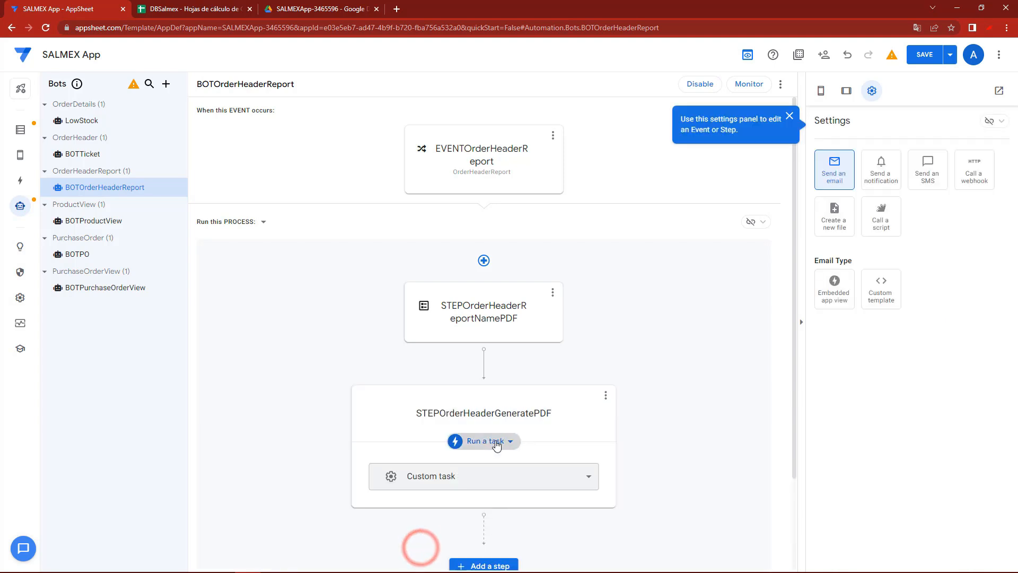
click(836, 229)
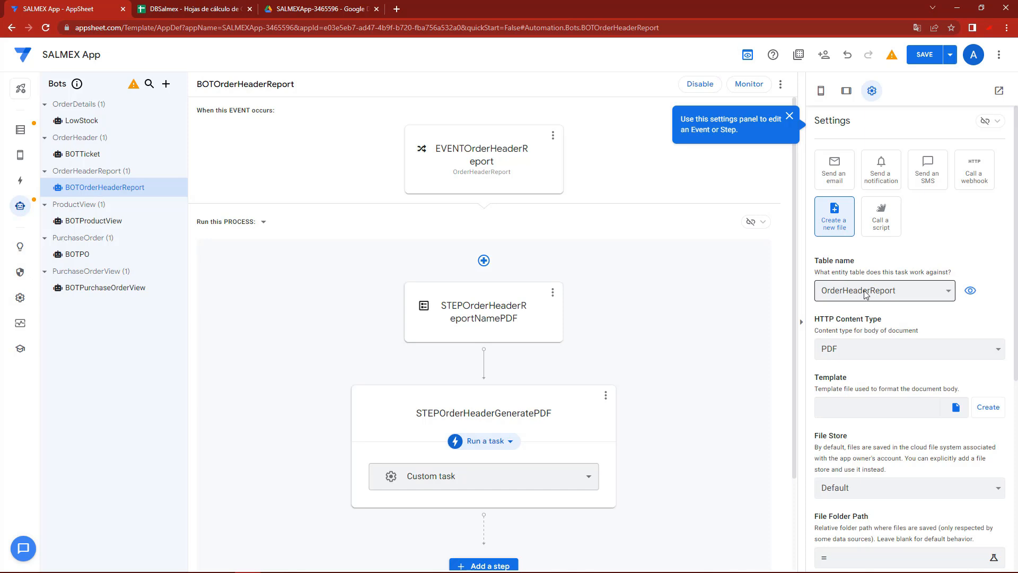
Set the file task's folder path expression to "Reports".
scroll(838, 382, down, 2)
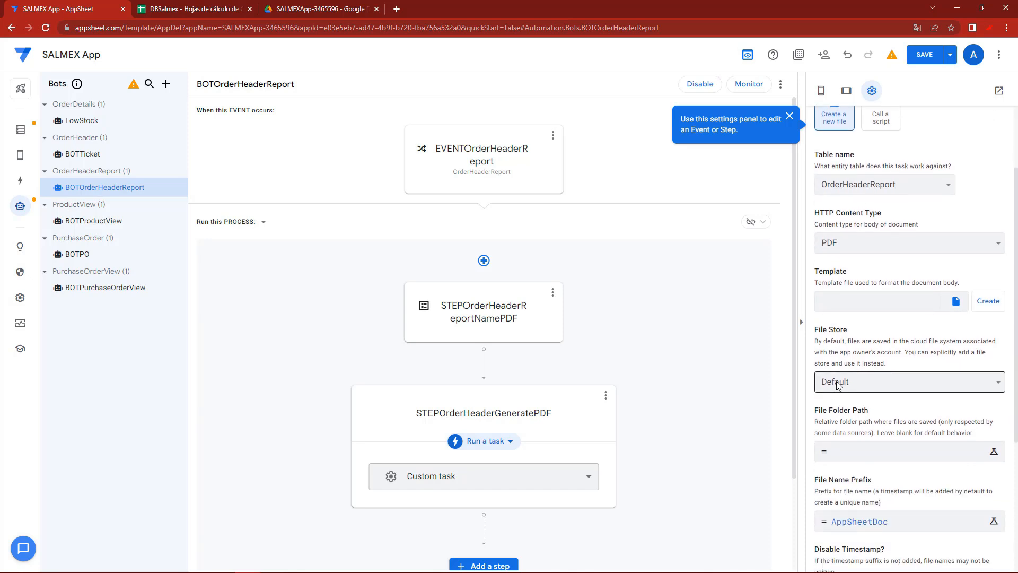
scroll(838, 384, down, 1)
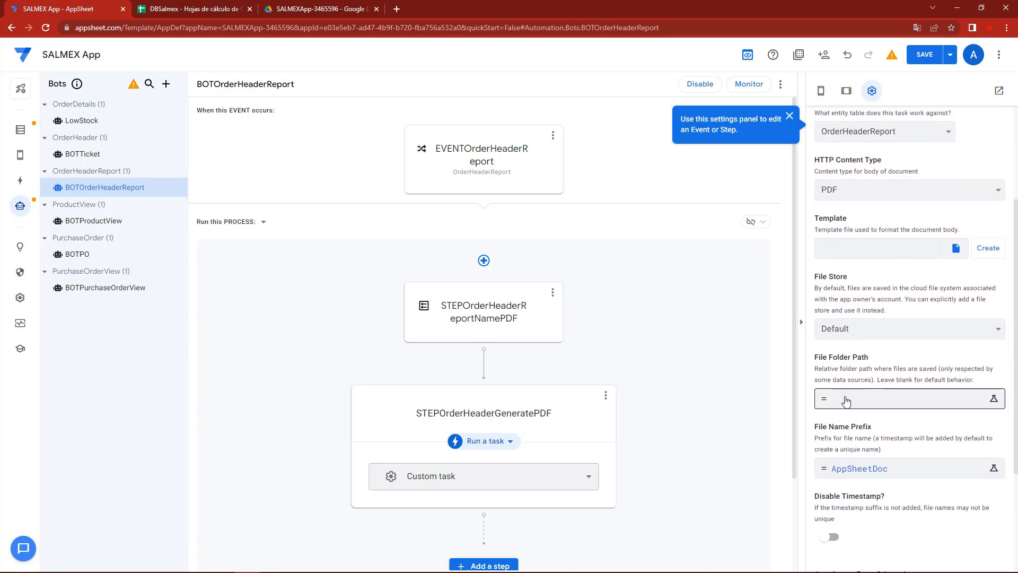
click(846, 401)
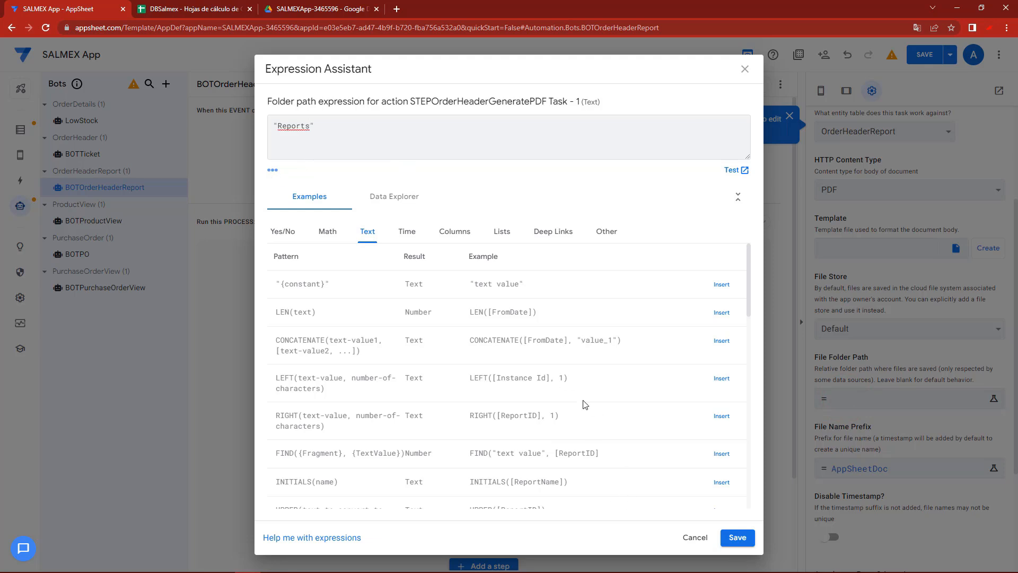
click(272, 170)
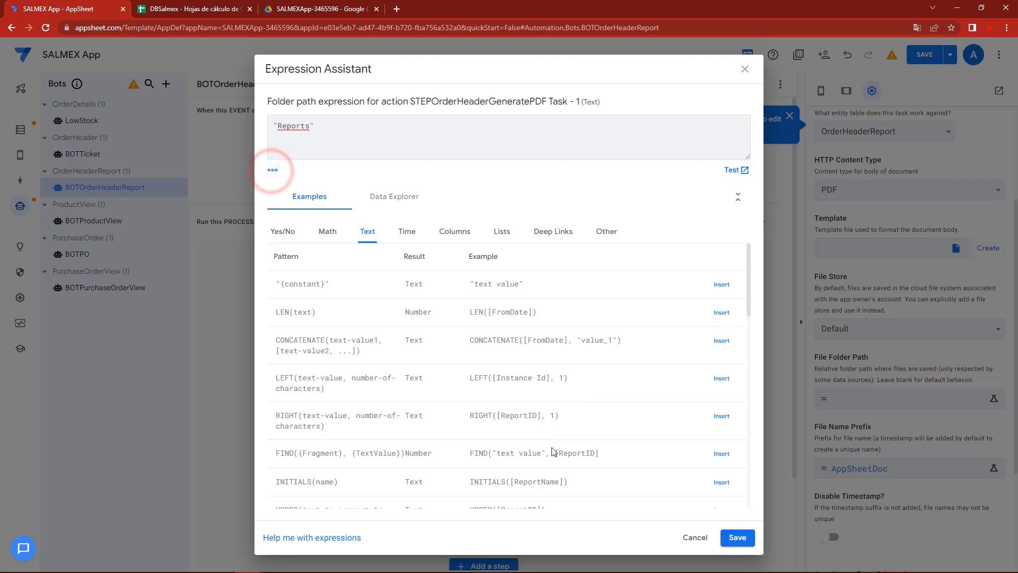
click(735, 538)
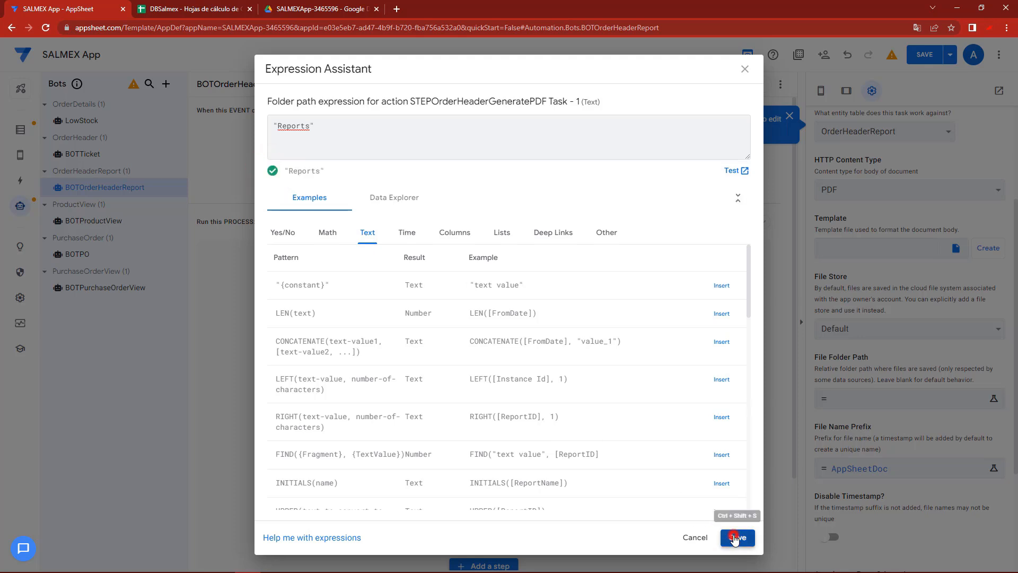
Replace the file name prefix expression with the [ReportName] column.
click(879, 468)
double_click(373, 130)
key(BackSpace)
click(454, 232)
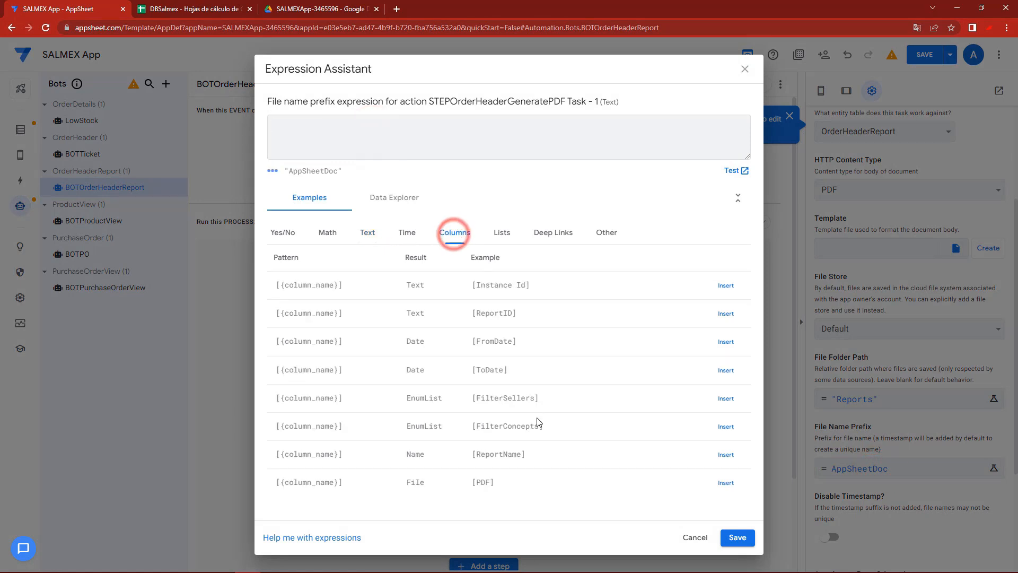
click(725, 454)
drag(330, 126, 255, 130)
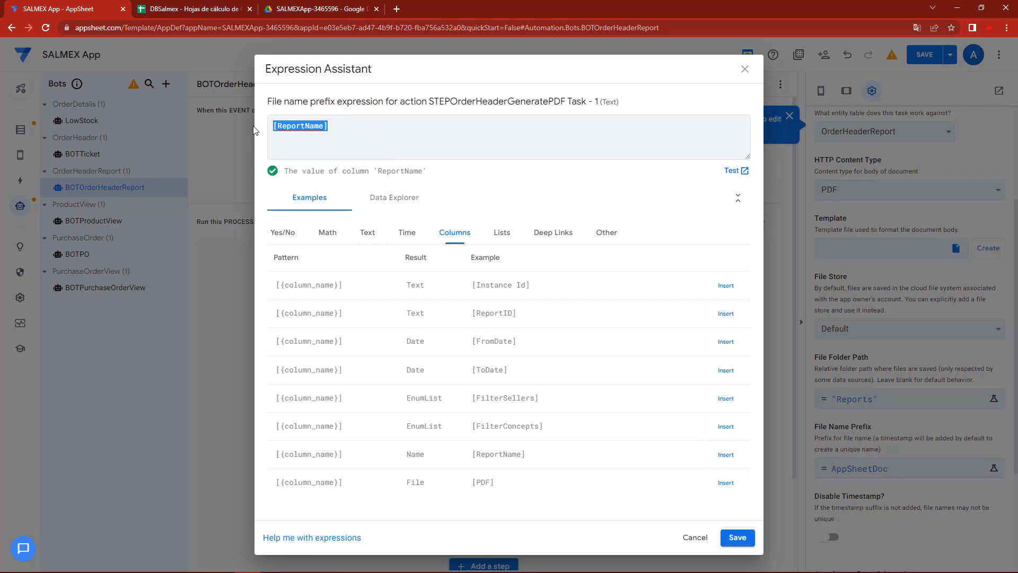
click(737, 537)
Disable the file name timestamp and set the attachment page to Portrait and A4, leaving custom margins off.
scroll(829, 391, down, 2)
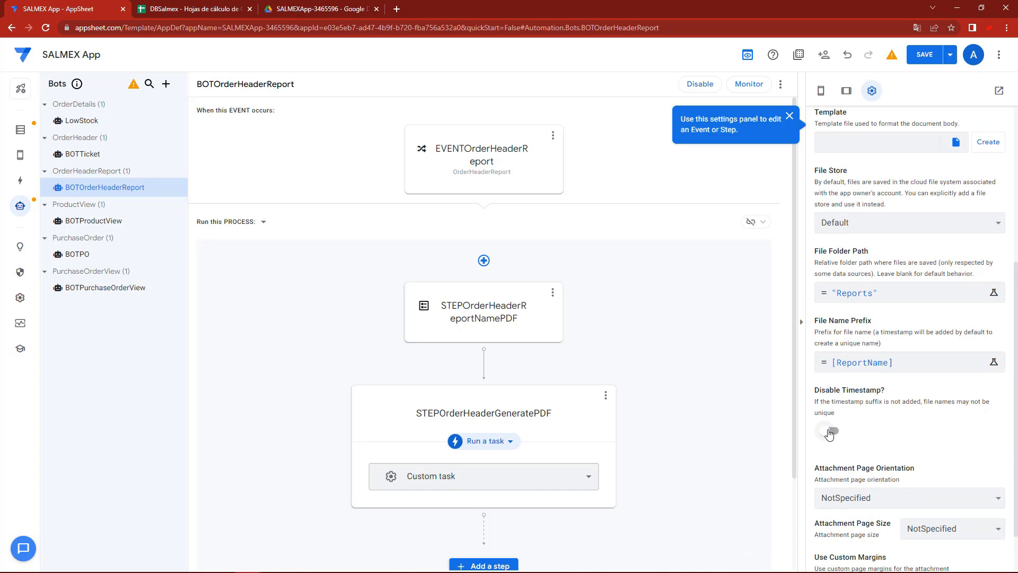
click(830, 432)
scroll(883, 443, down, 1)
click(894, 440)
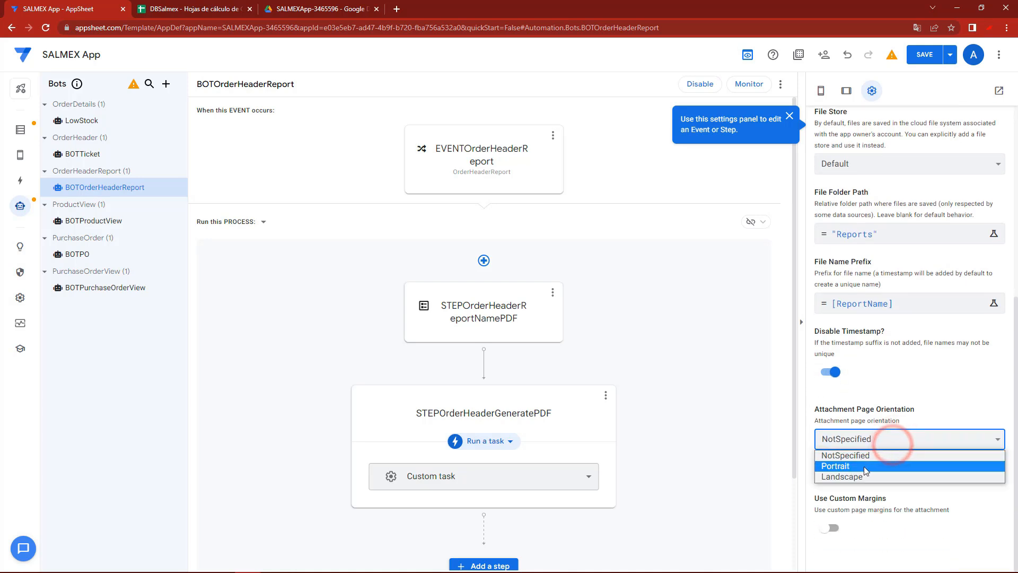
click(864, 466)
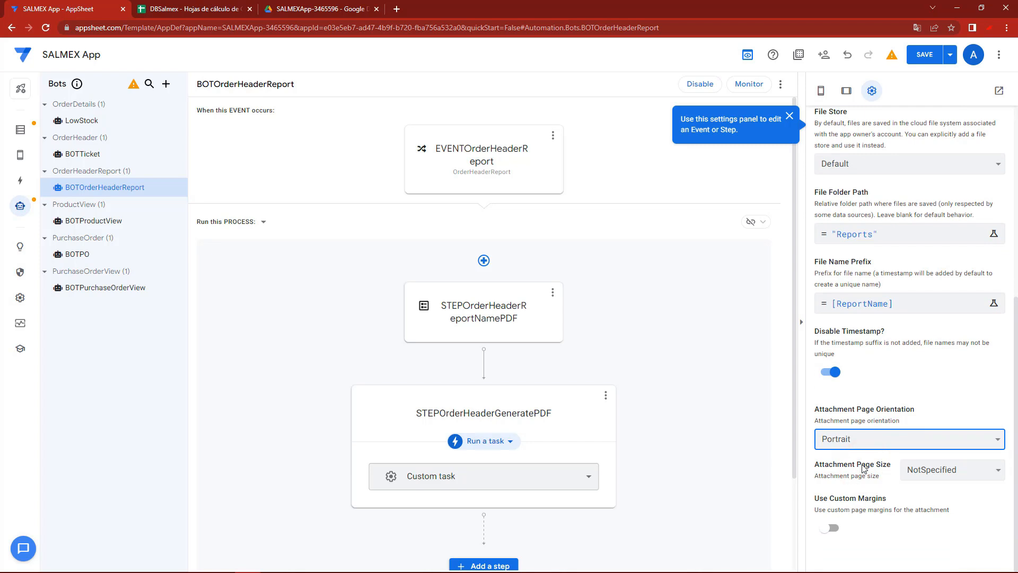
click(929, 470)
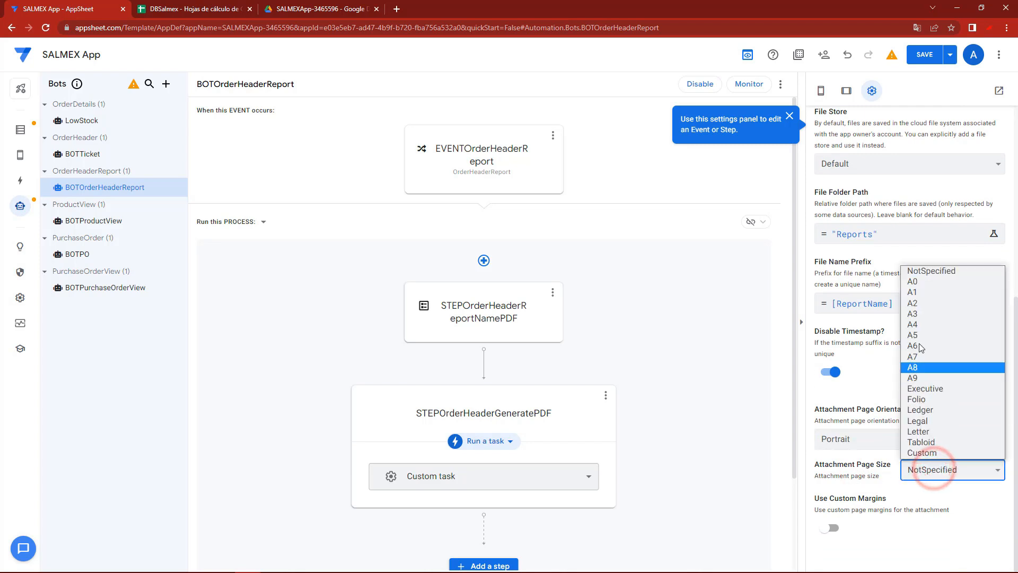
click(919, 324)
click(830, 528)
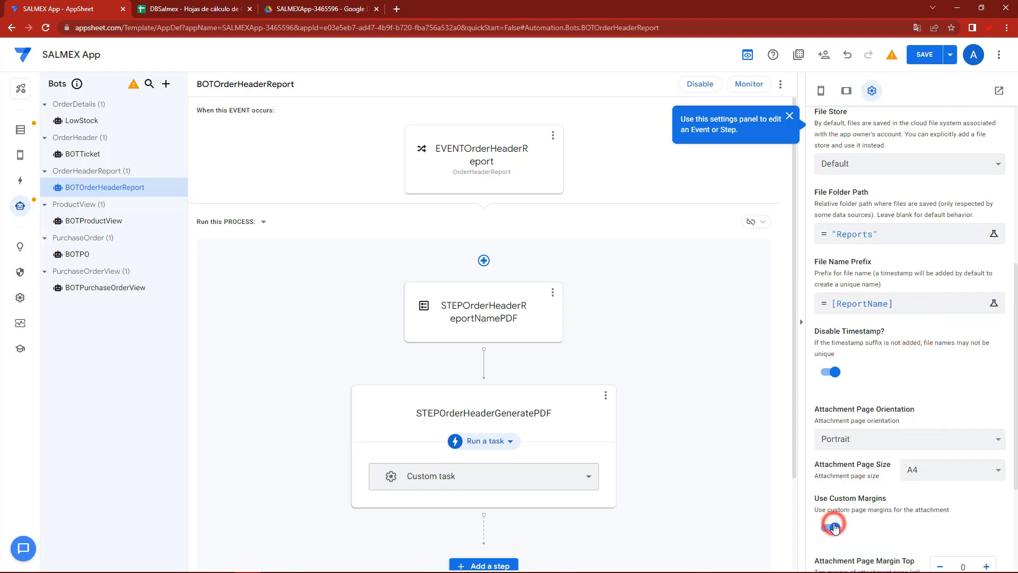
click(832, 527)
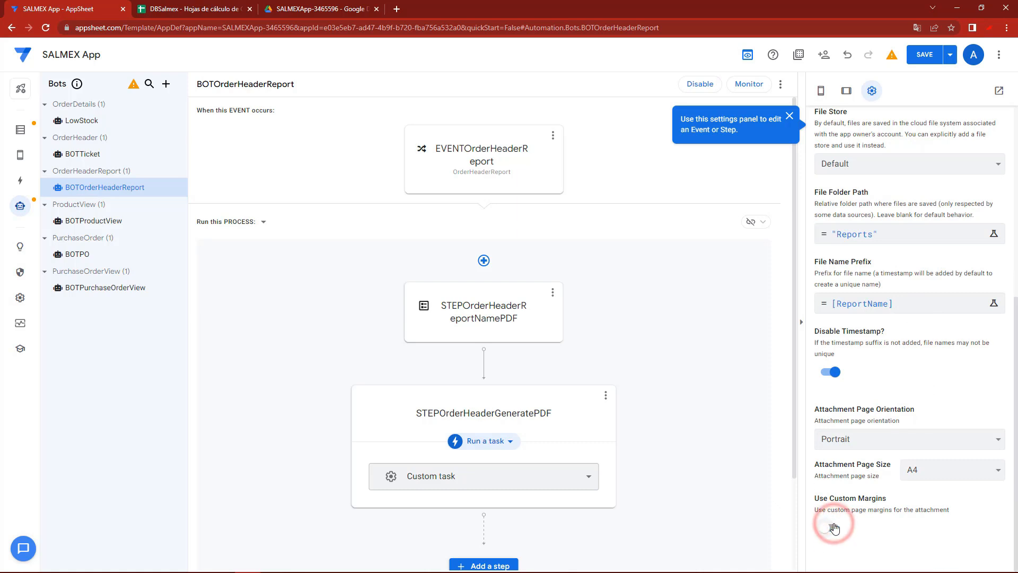
Create the file task's template, save the app, and open the template in Google Docs.
scroll(954, 318, up, 5)
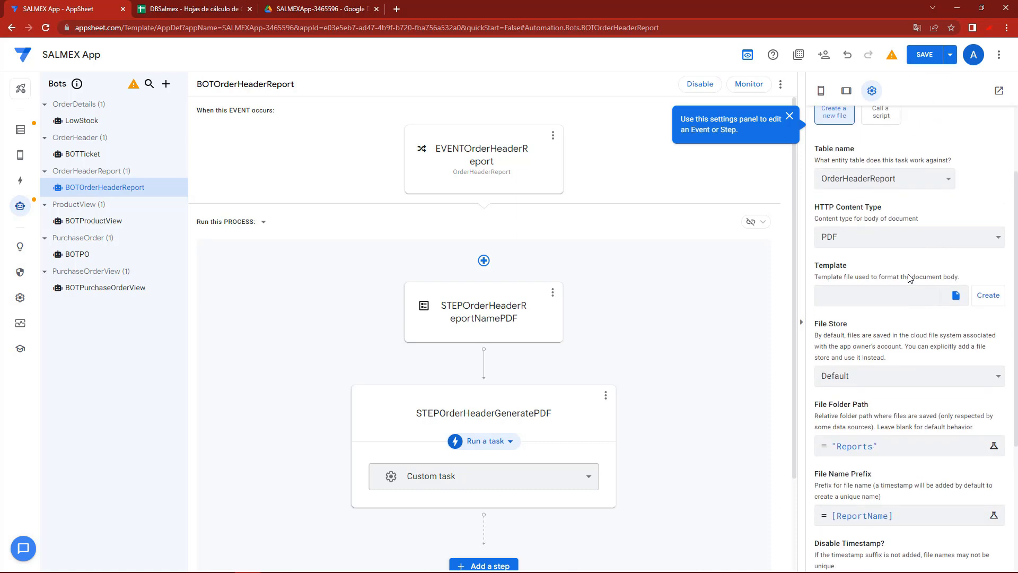
click(985, 352)
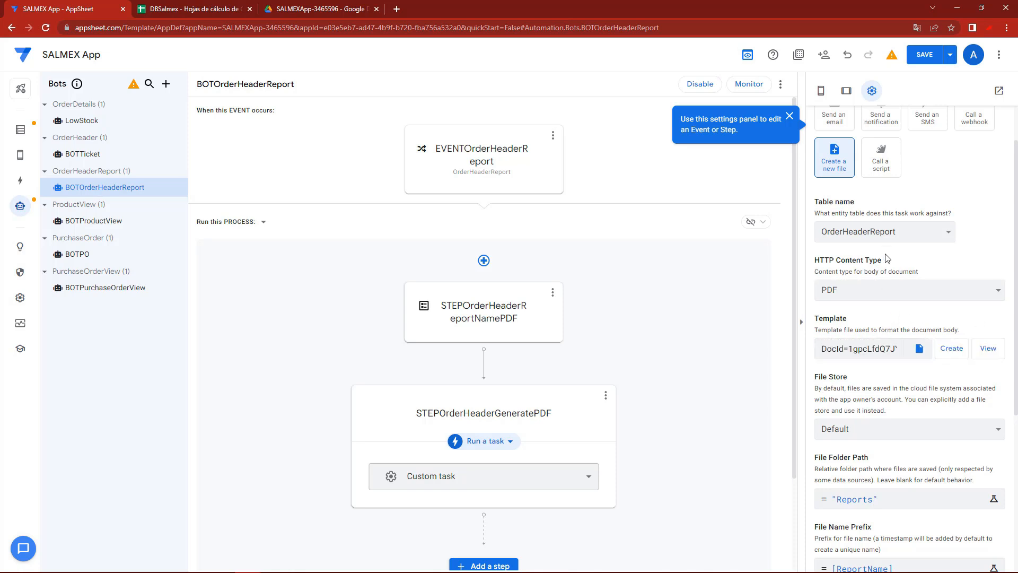
click(929, 63)
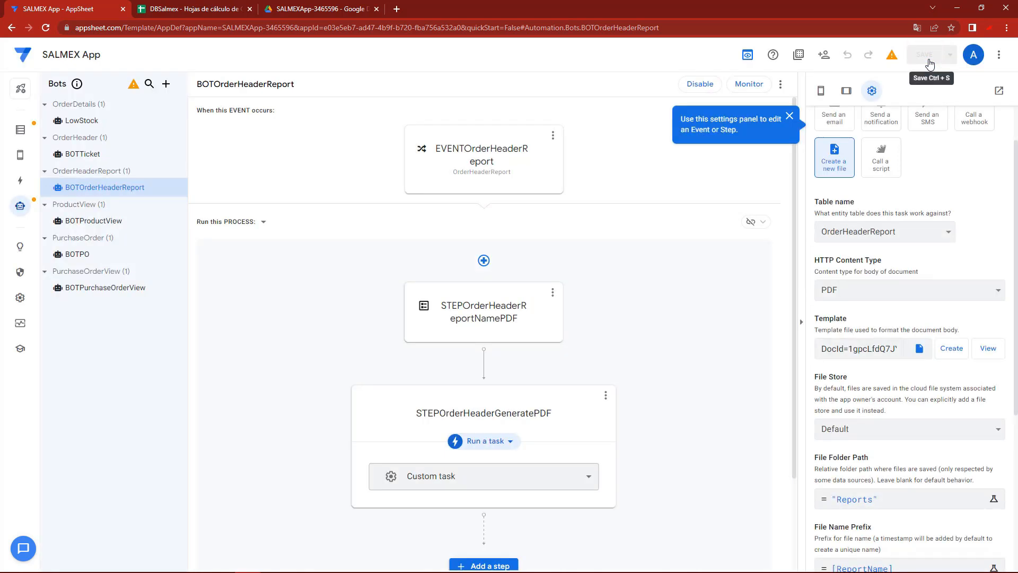
click(988, 350)
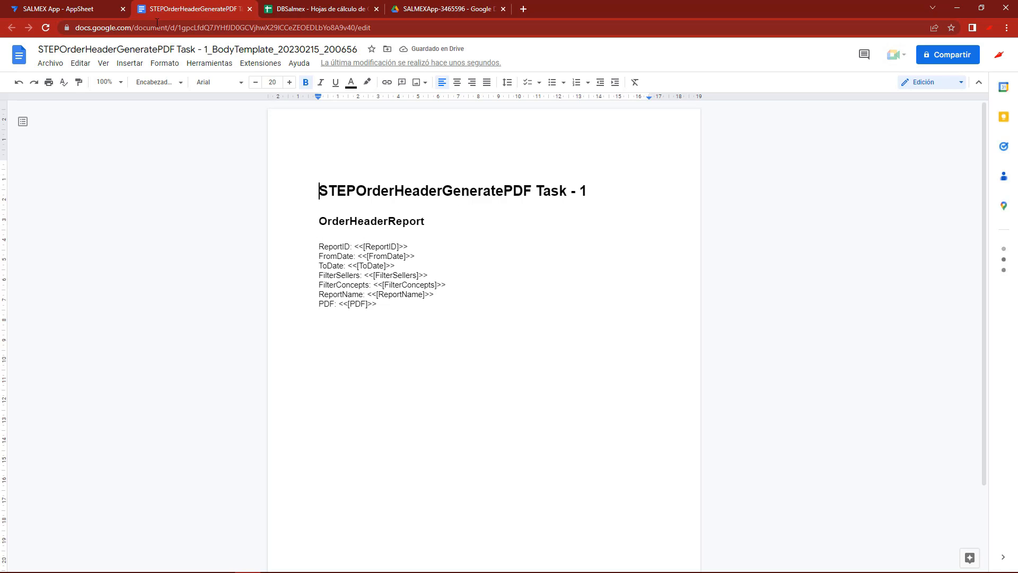
Save the app from the OrderHeaderReport table's columns in AppSheet and view the SALMEXApp-3465596 folder in Google Drive.
click(52, 11)
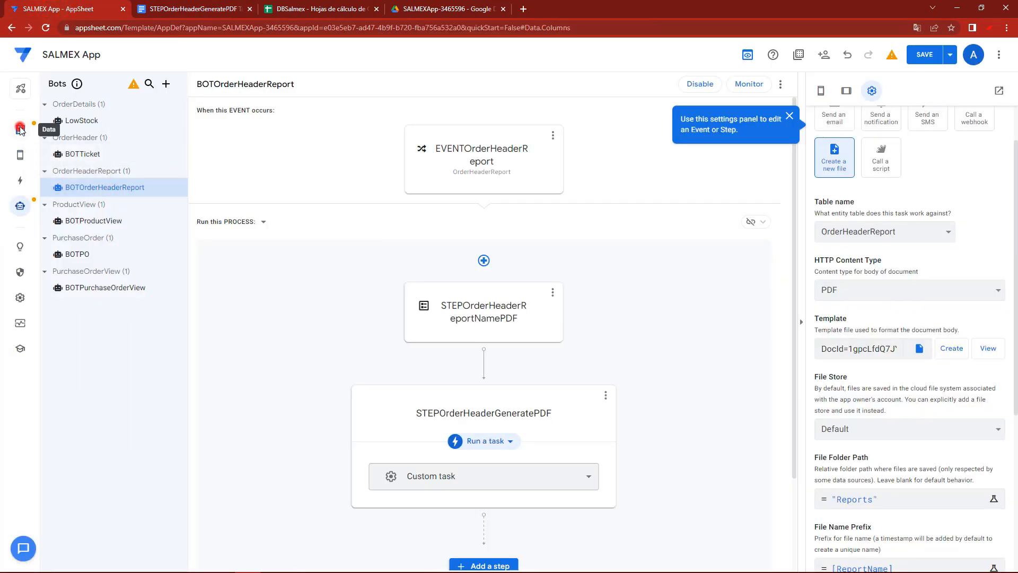
click(20, 129)
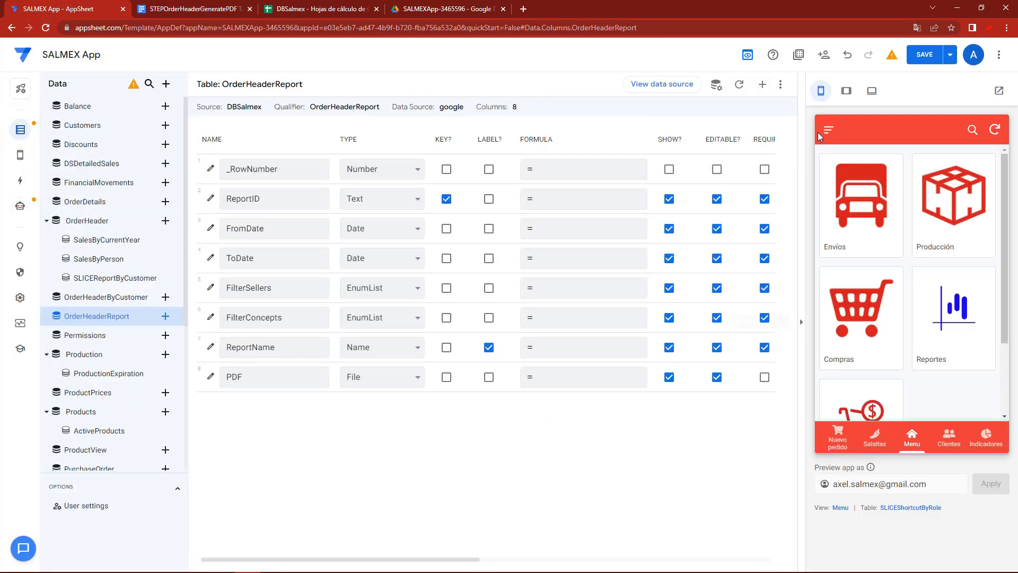
click(925, 57)
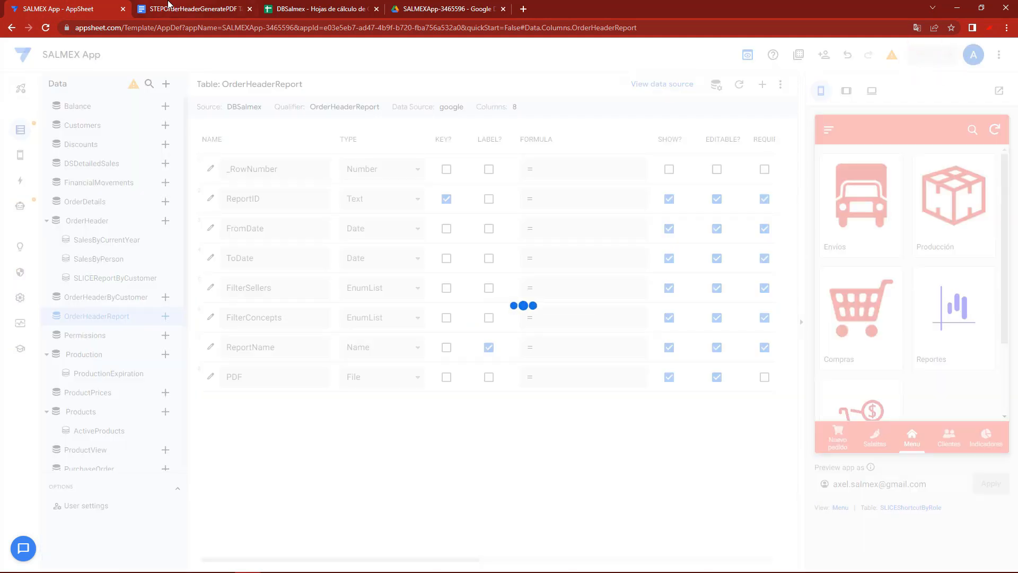
click(448, 9)
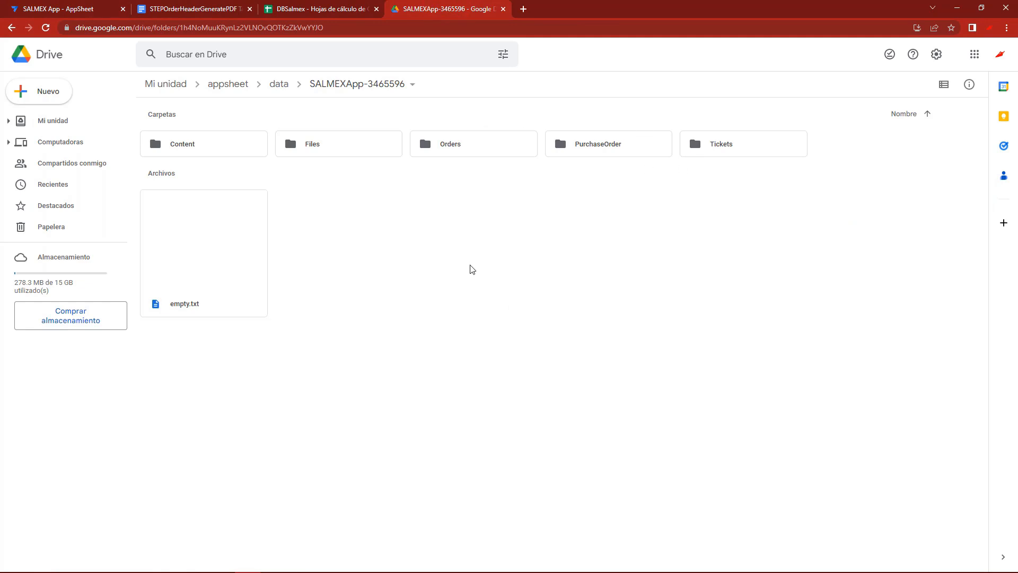
In the AppSheet app preview, start a new OrderHeaderReport record and name the report "1er prueba".
click(57, 6)
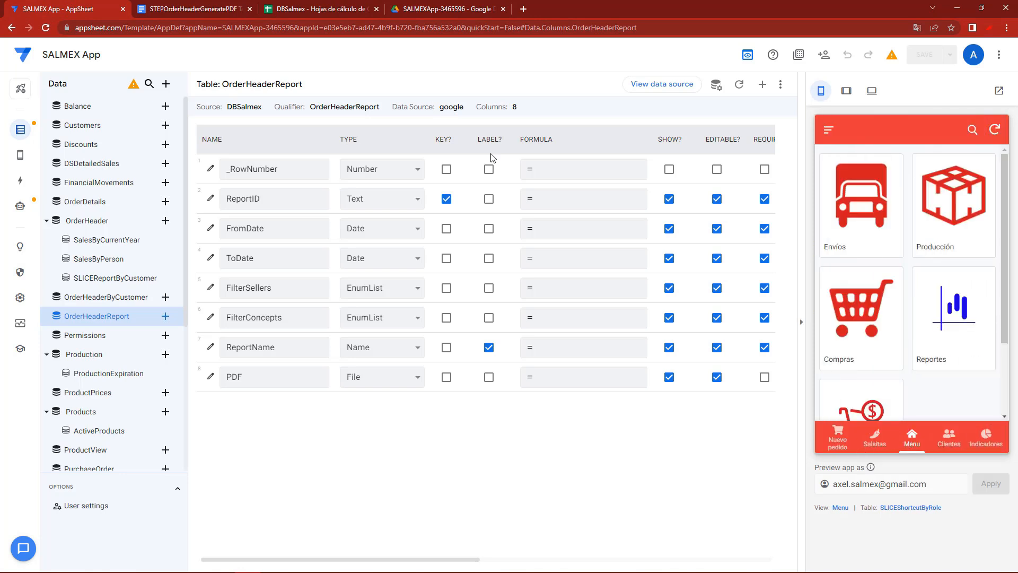
click(829, 130)
click(879, 237)
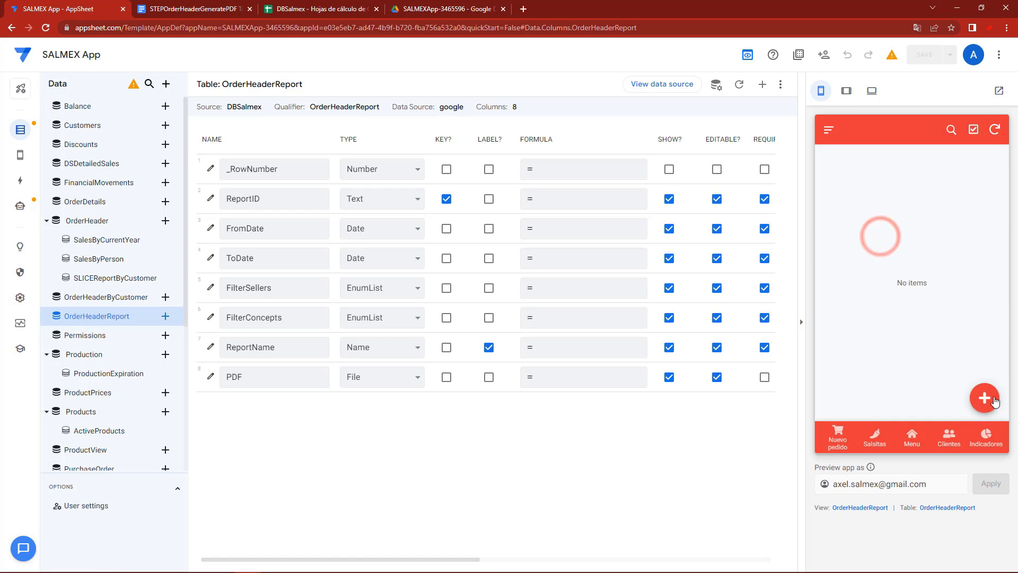
click(991, 404)
click(862, 187)
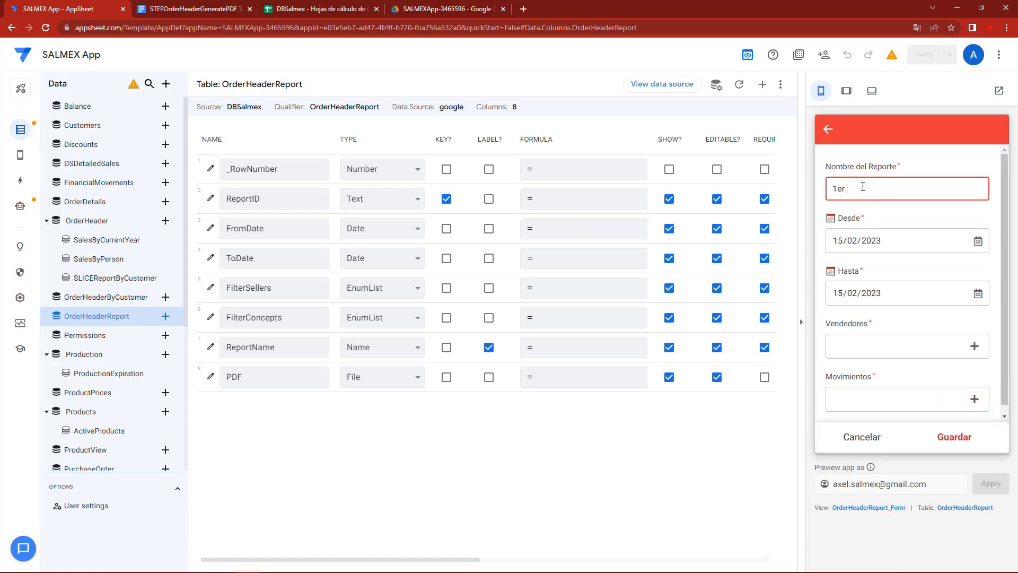
Choose two sellers and the movements TRANSFERENCIA and PAGADO for the report, and save the record.
click(918, 340)
click(865, 188)
click(869, 164)
click(980, 422)
click(883, 392)
click(862, 183)
click(864, 208)
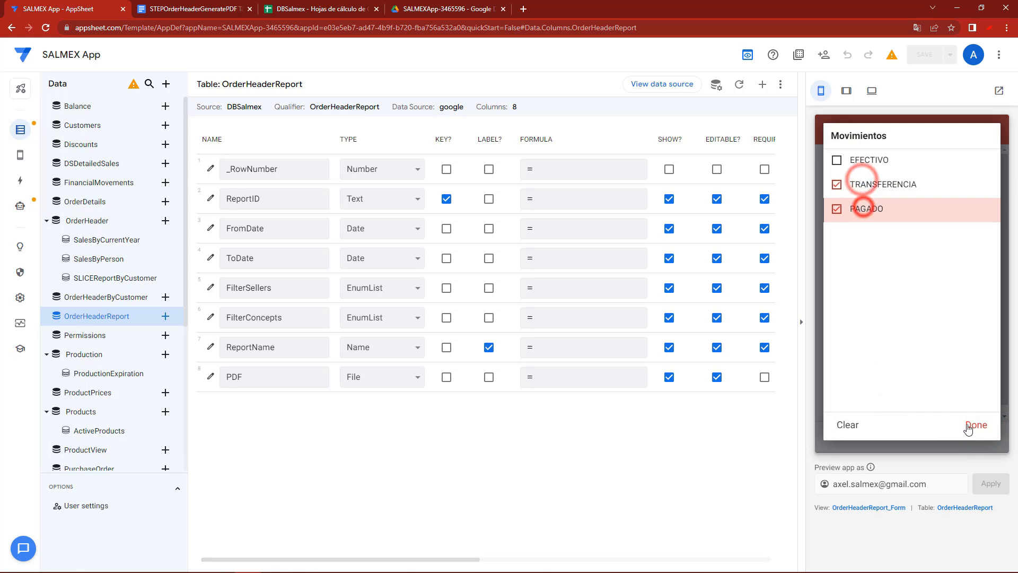
click(967, 429)
click(959, 435)
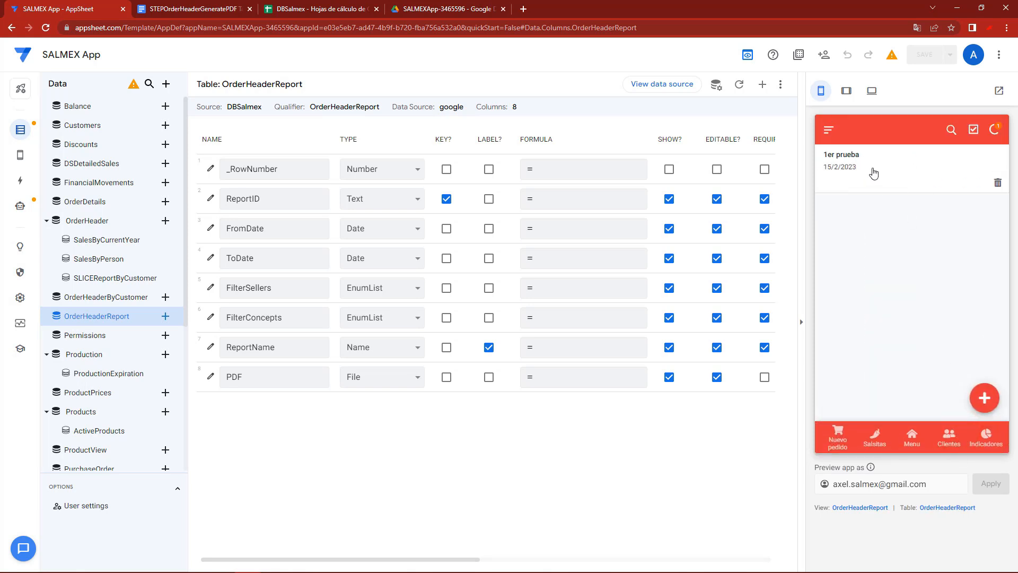
Refresh the SALMEXApp-3465596 folder in Google Drive and open its Reports folder to check for the generated PDF.
click(426, 9)
click(550, 307)
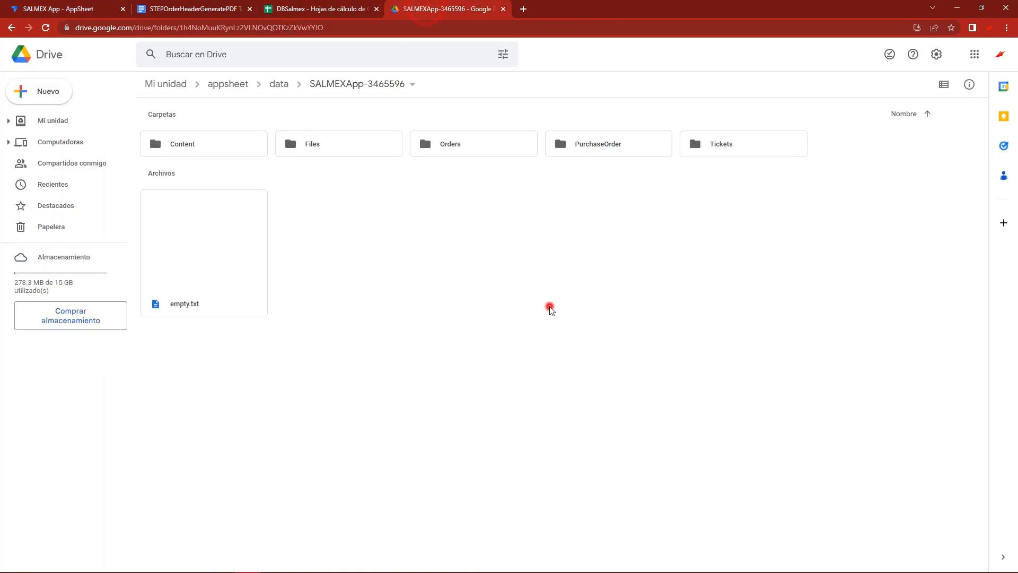
key(F5)
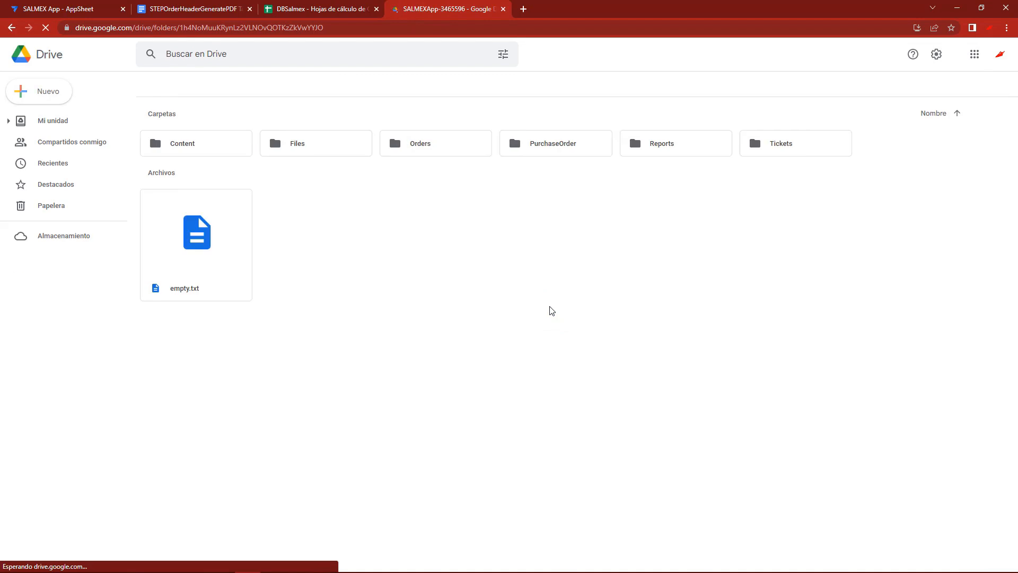
double_click(713, 142)
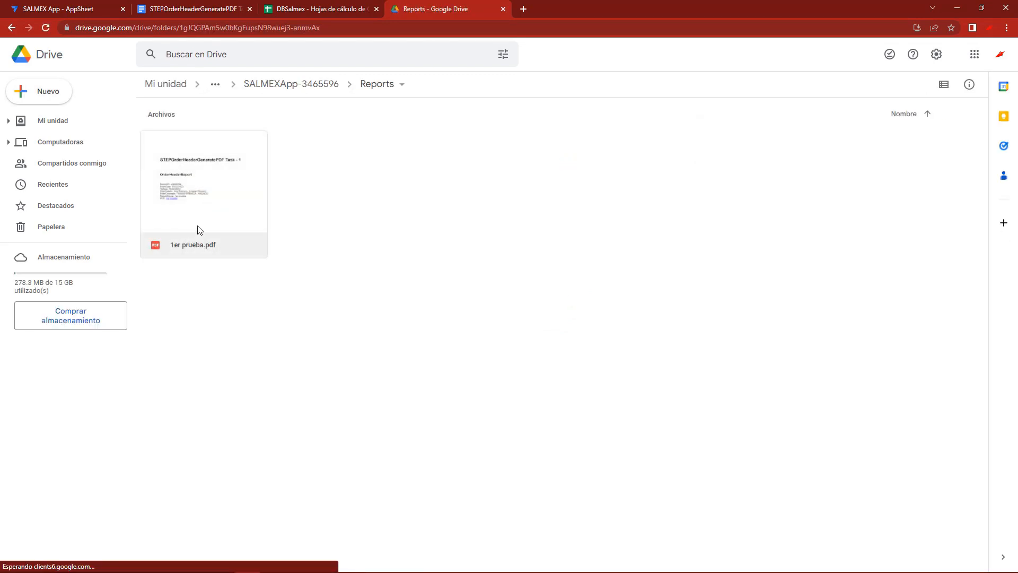
Open 1er prueba.pdf in the Reports folder, check its sellers, concepts and report name, and close it.
double_click(211, 202)
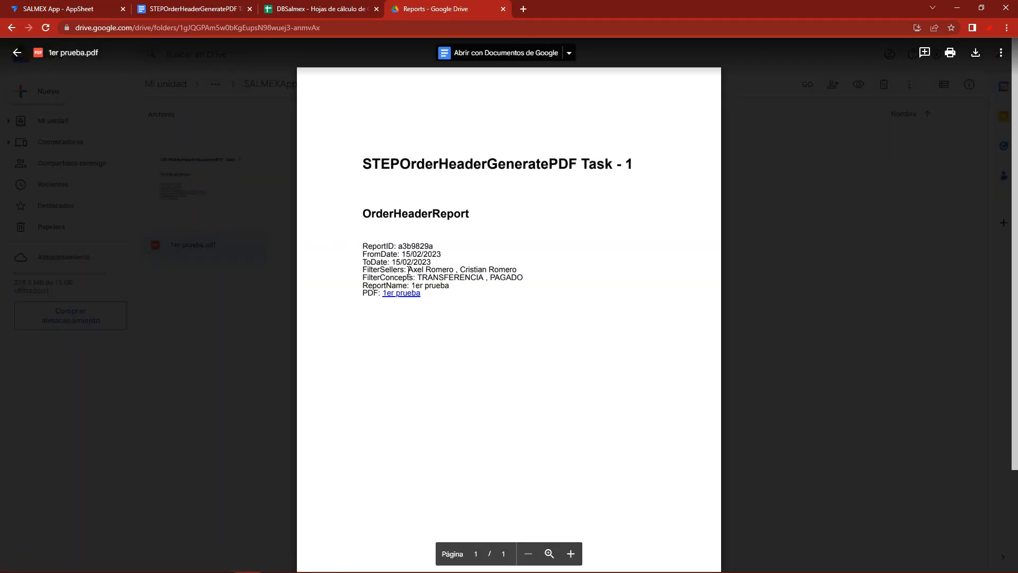
drag(407, 270, 505, 273)
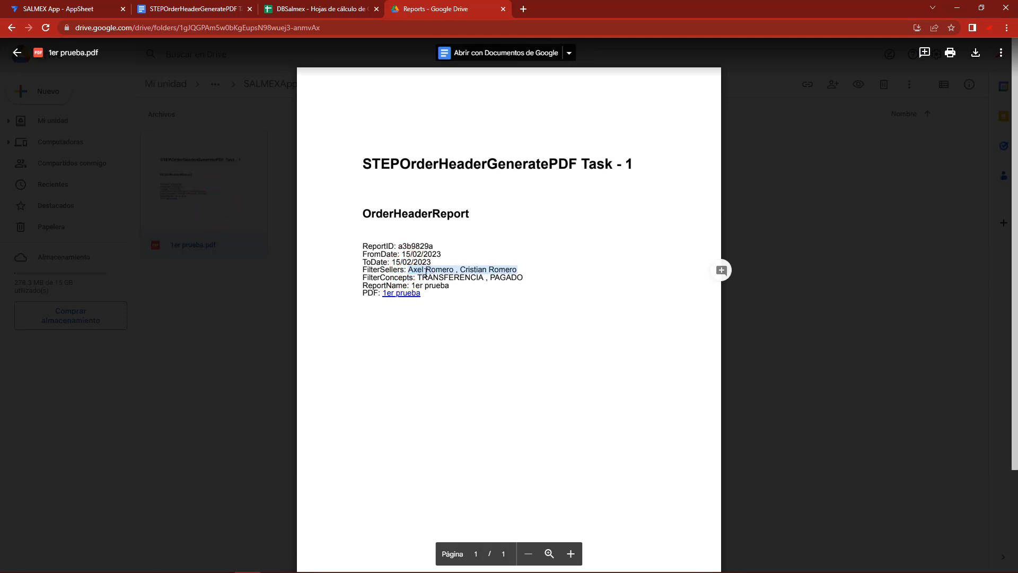
drag(420, 277, 524, 279)
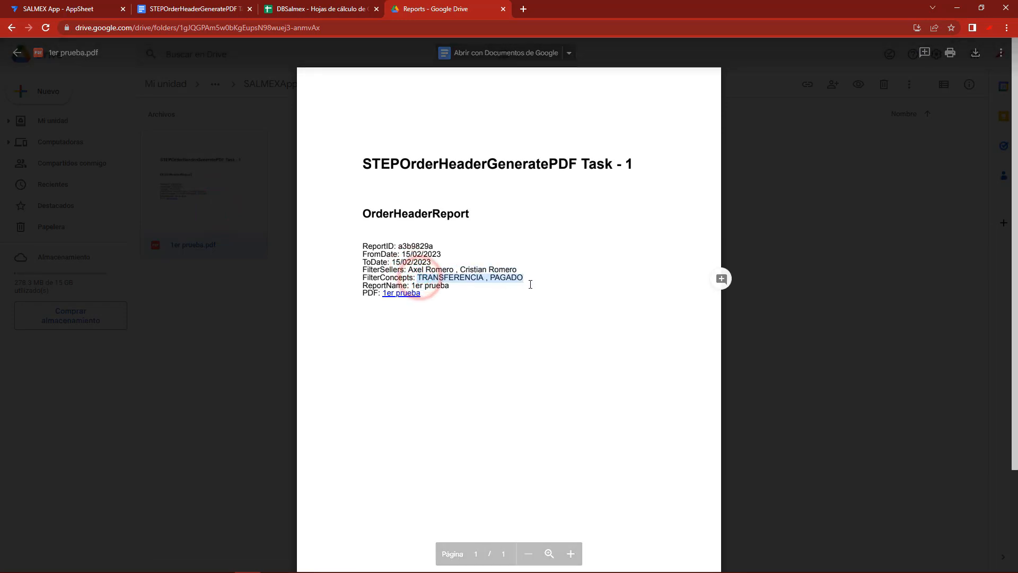
drag(412, 285, 450, 286)
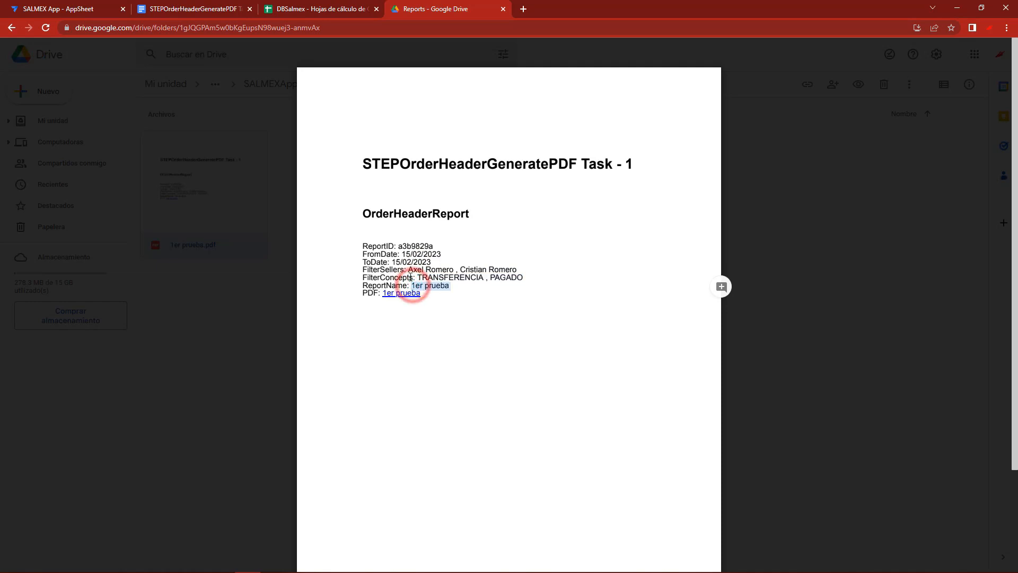
click(246, 318)
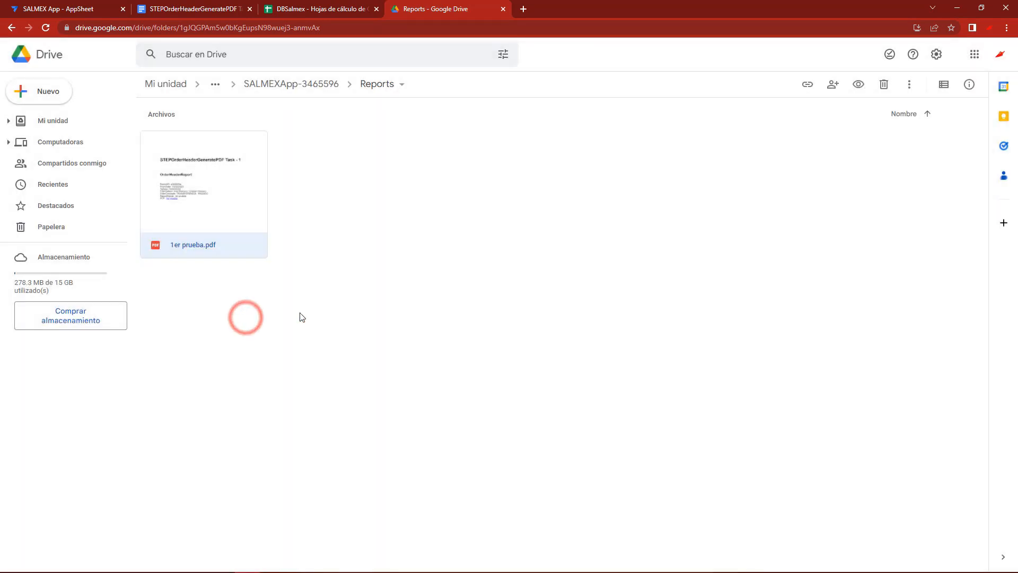
Return to the AppSheet preview, try the 1er prueba record's open-file action, and view the record's details before returning to the list.
click(73, 4)
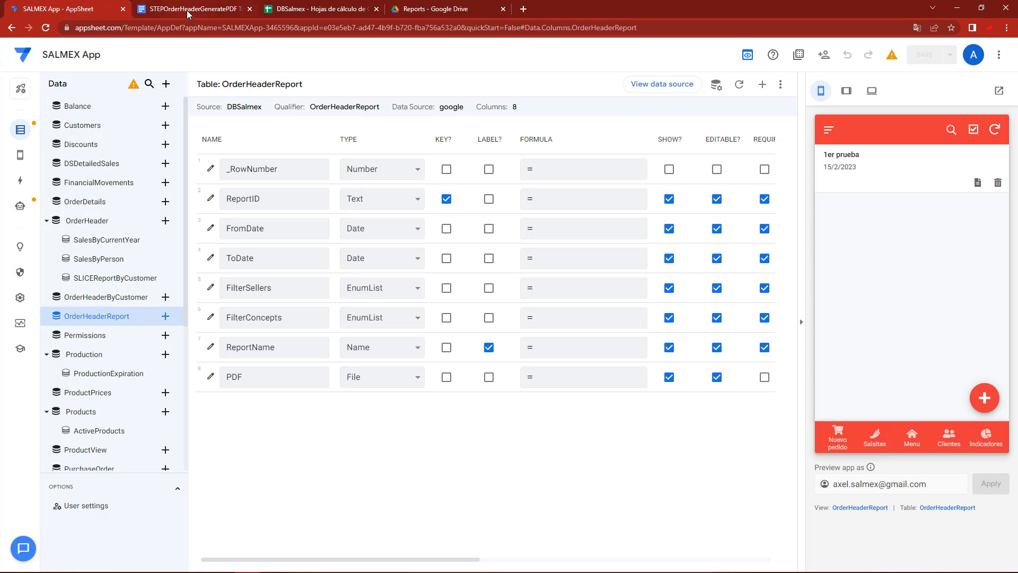
click(977, 184)
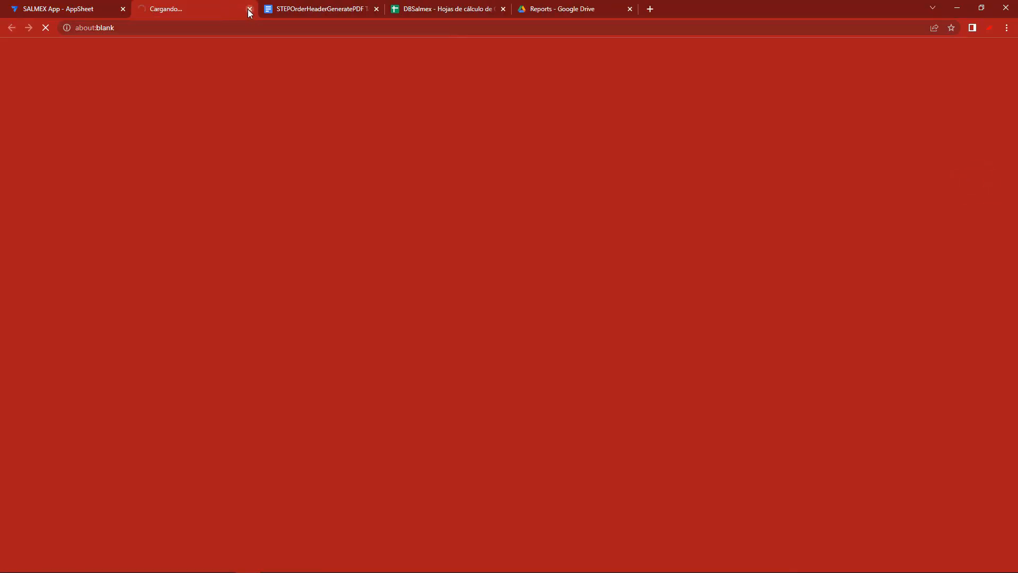
click(249, 9)
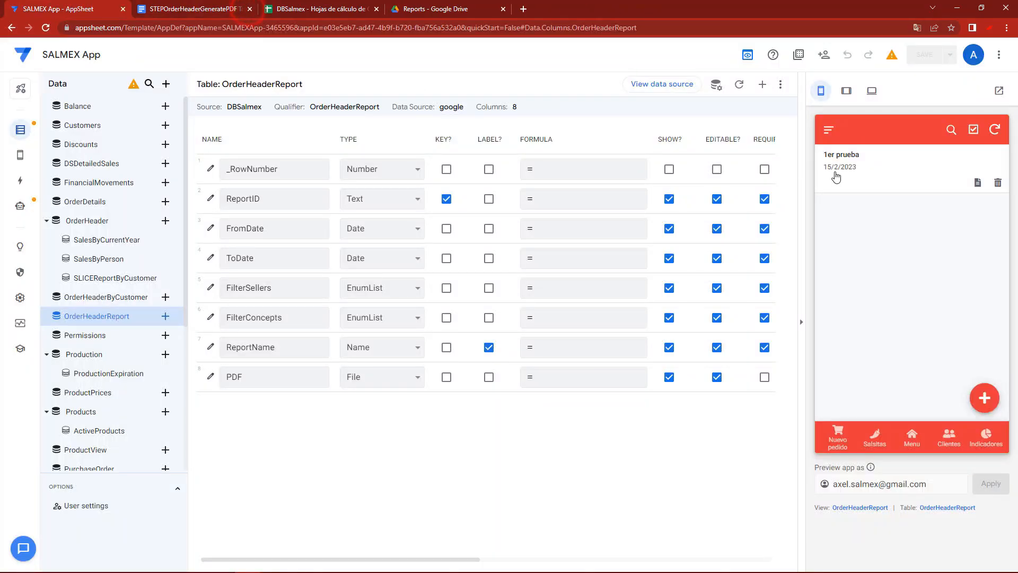
click(878, 169)
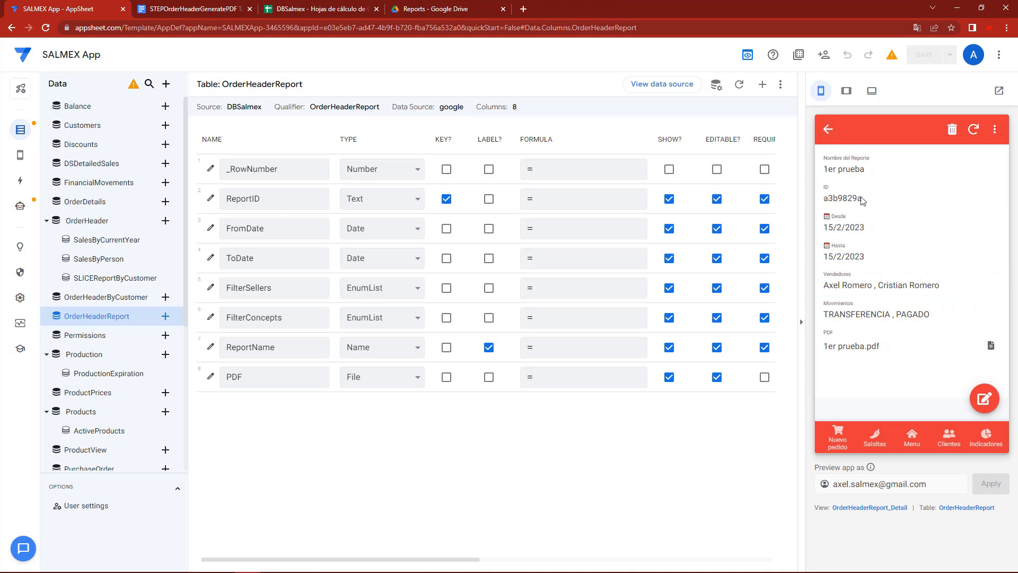
click(828, 130)
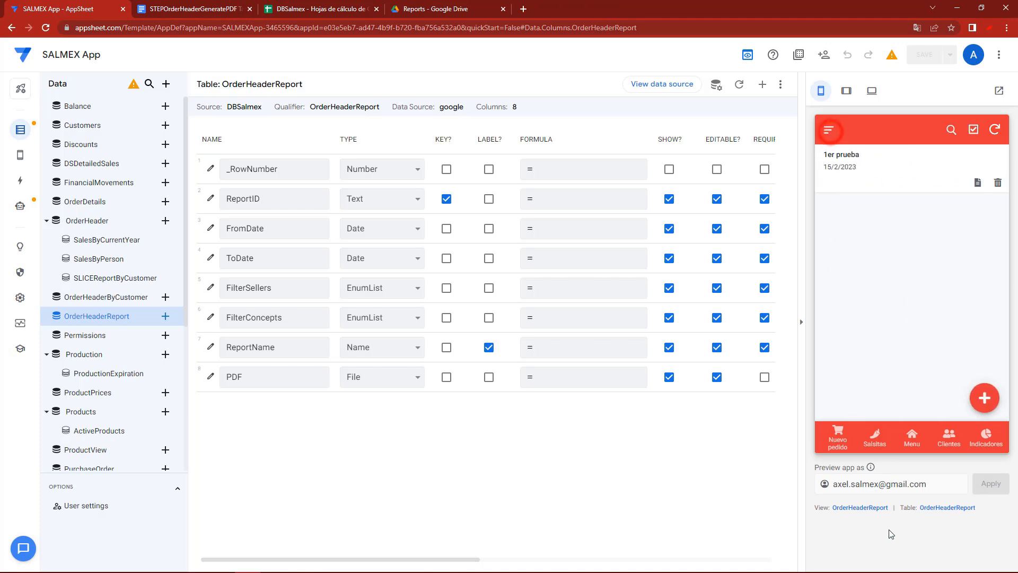
Set the OrderHeaderReport view's Row Selected event action to Open File (PDF) and save the app.
click(859, 507)
scroll(318, 424, down, 8)
click(231, 486)
click(228, 488)
click(274, 516)
scroll(474, 449, down, 3)
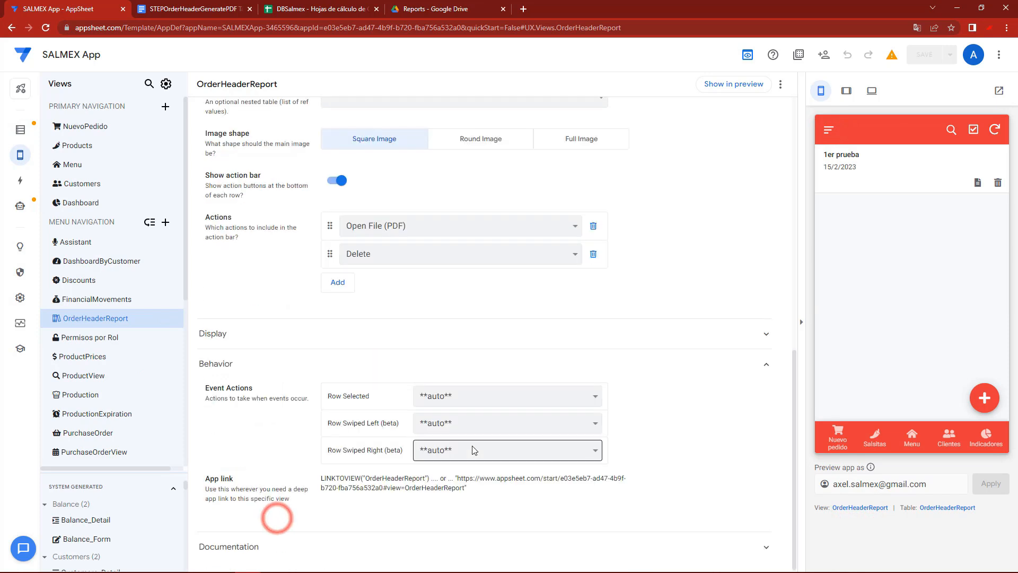
click(463, 399)
click(450, 455)
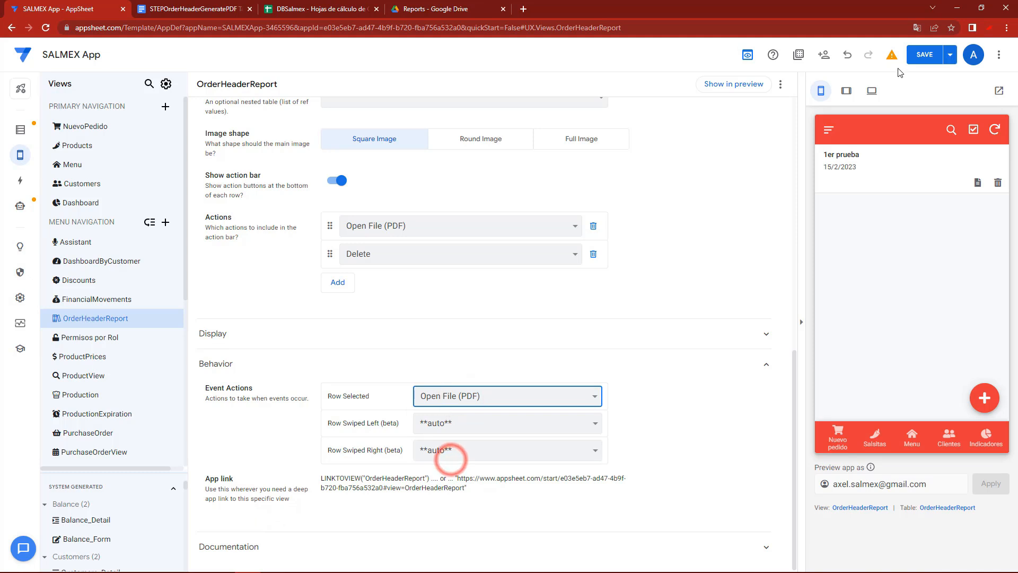
click(923, 55)
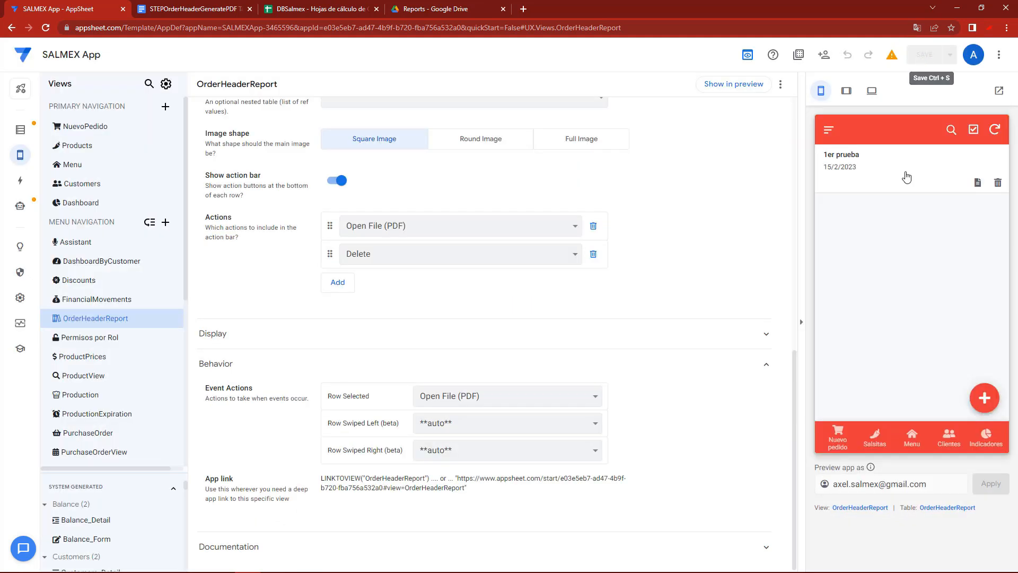
Test selecting the 1er prueba record, close the PDF and template document tabs, and look at the Drive Reports folder before returning to AppSheet.
click(891, 175)
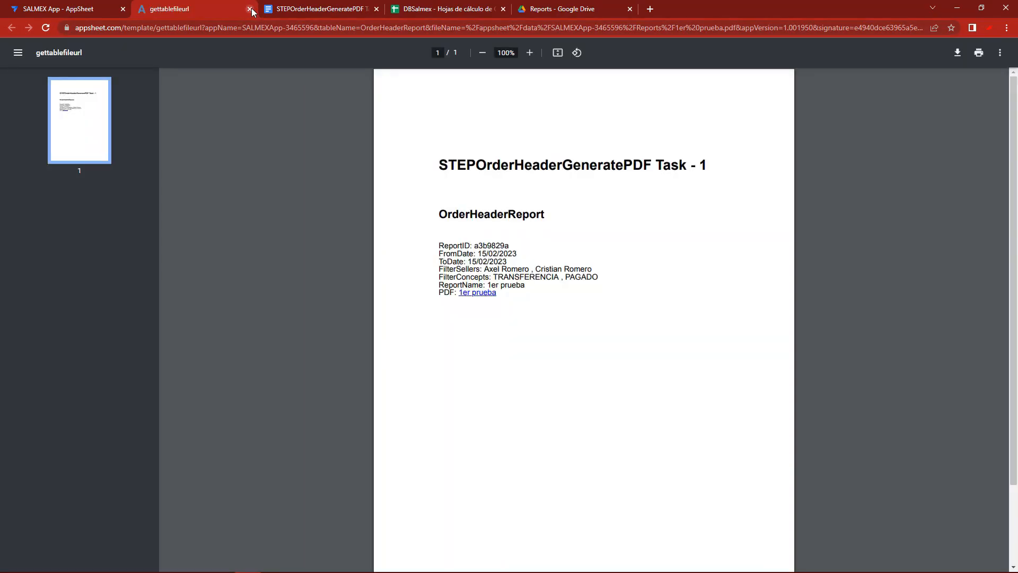
click(250, 9)
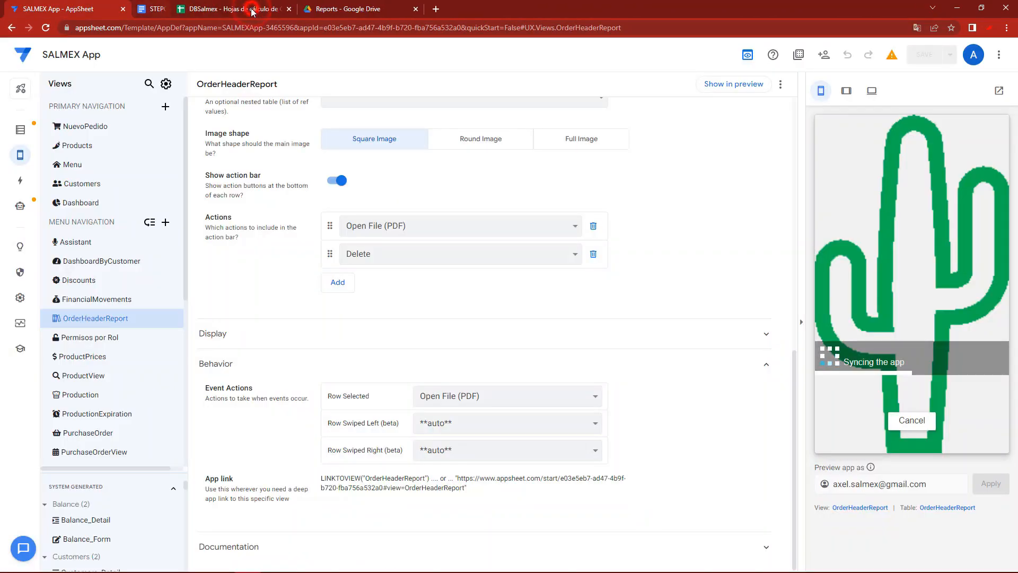
click(268, 6)
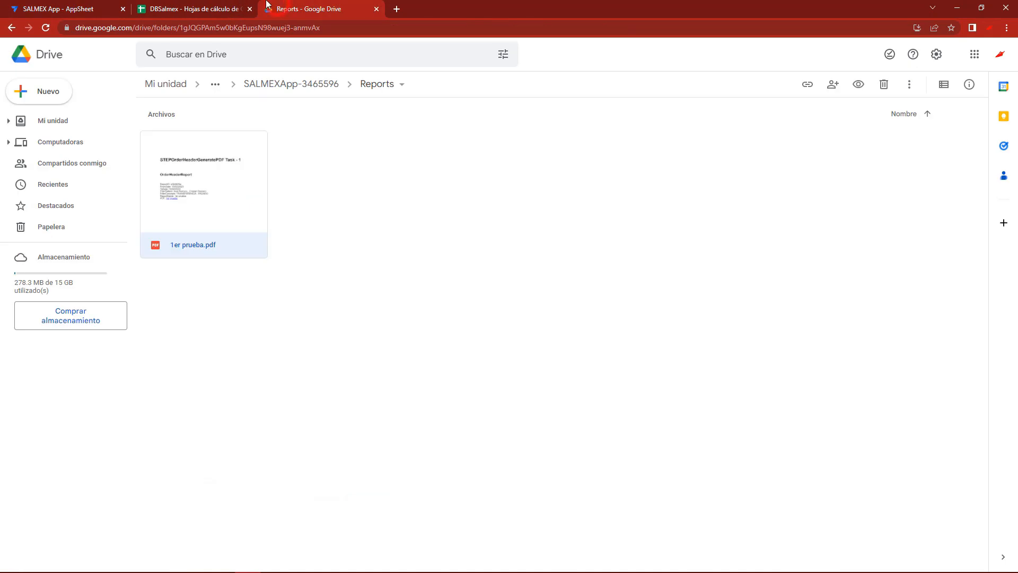
click(299, 270)
key(ctrl+1)
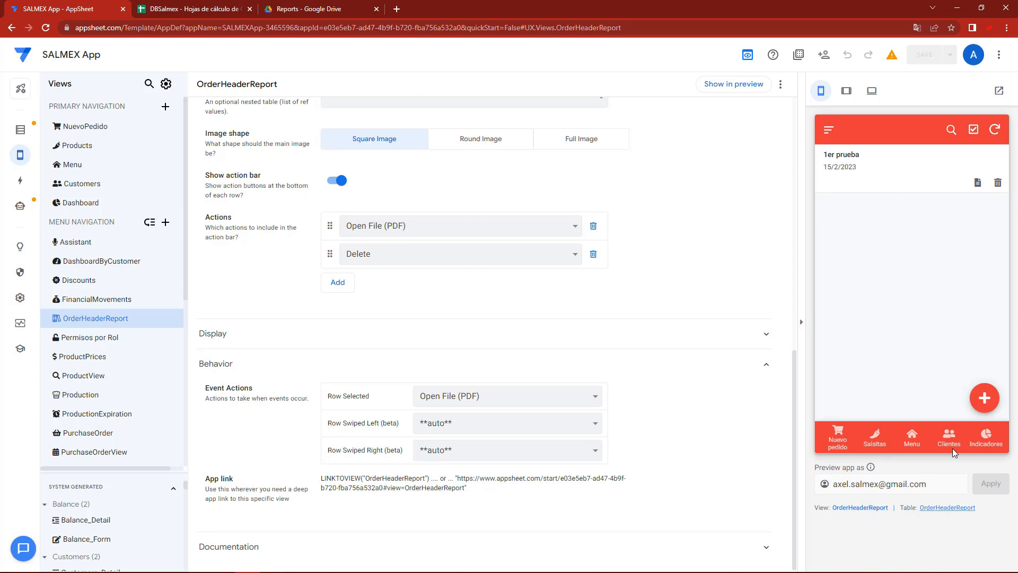
Open the BOTOrderHeaderReport bot in the app's automation settings.
click(20, 206)
click(478, 289)
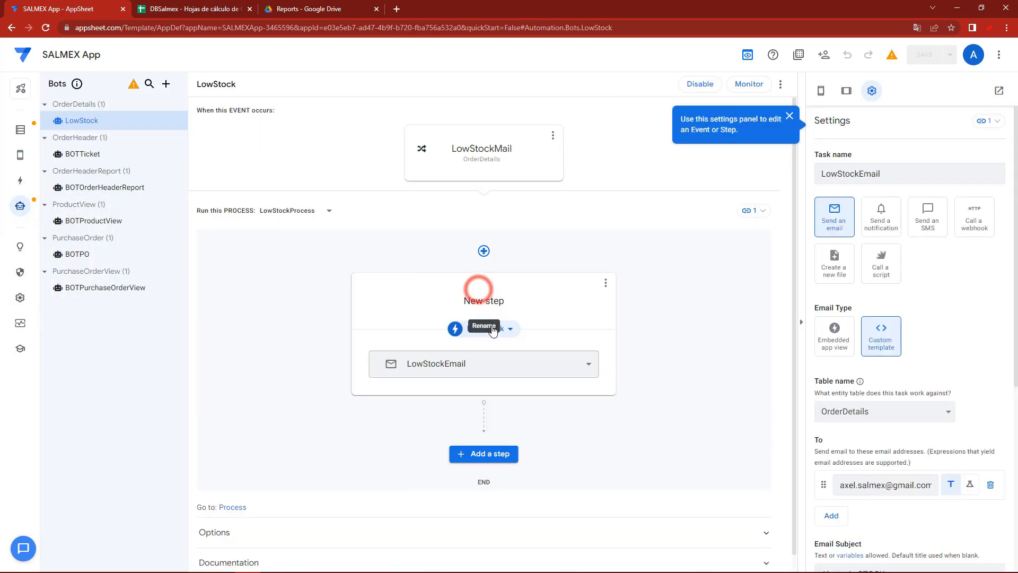
click(89, 188)
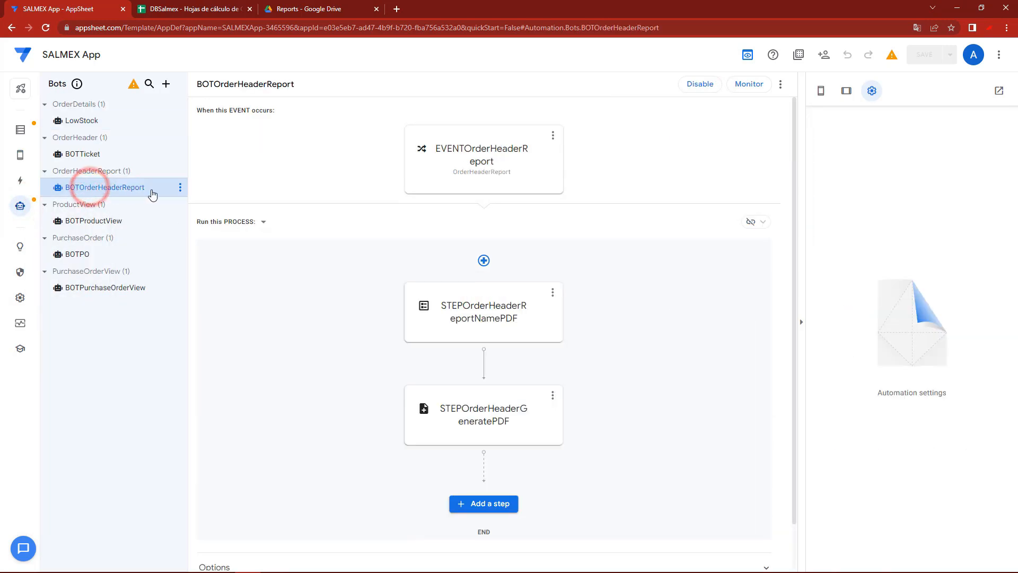
Open the document template used by the STEPOrderHeaderGeneratePDF task of the BOTOrderHeaderReport bot.
click(467, 418)
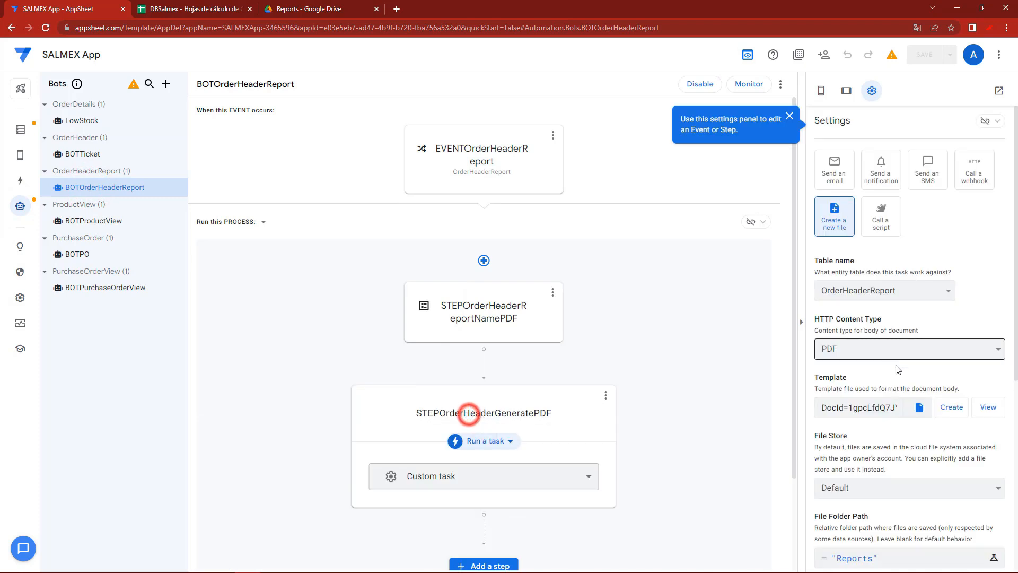
click(985, 414)
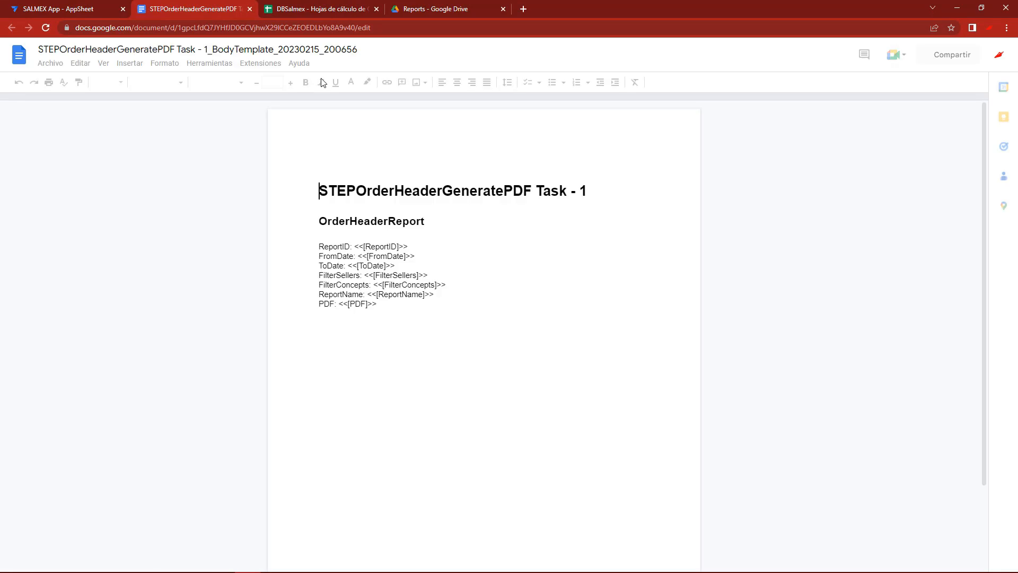
click(399, 302)
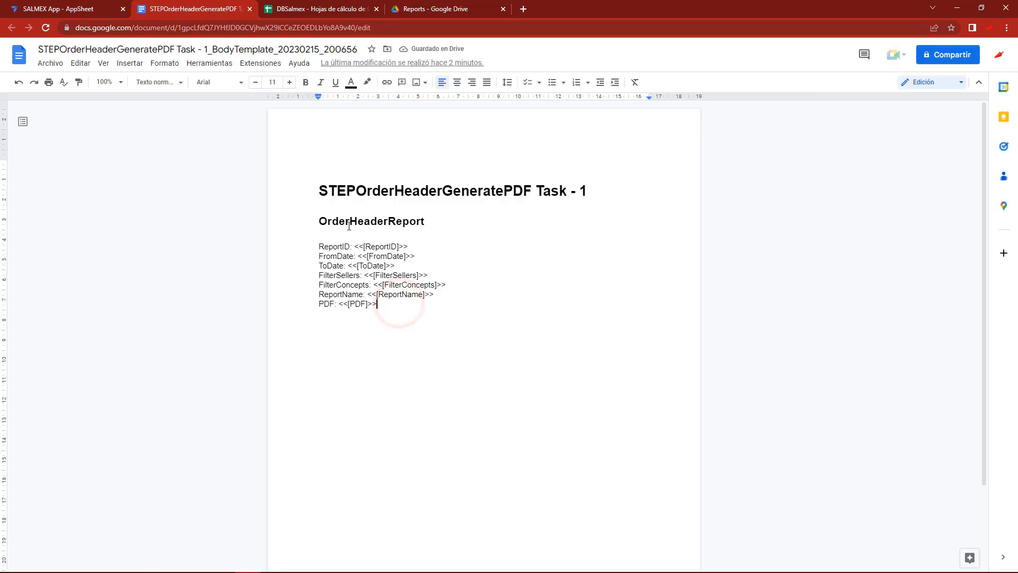
Set the template's top, bottom, left and right page margins to 1 cm each.
click(50, 64)
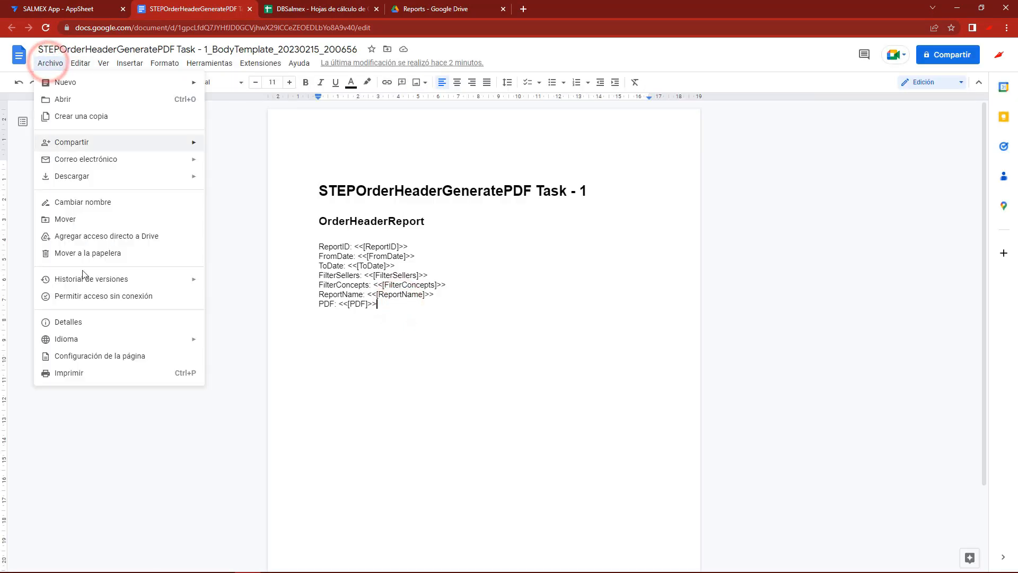
click(93, 355)
click(424, 249)
click(551, 292)
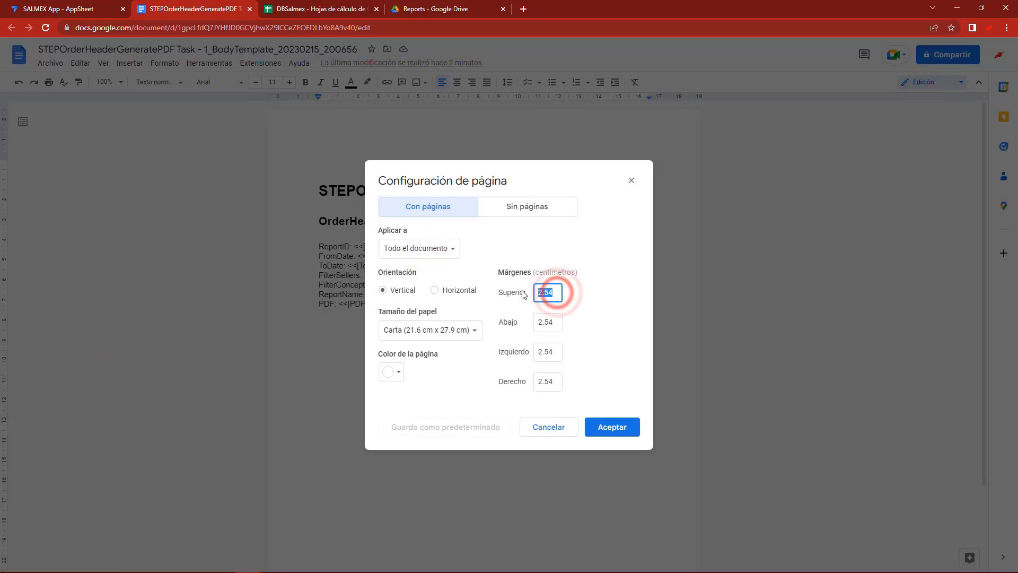
click(454, 329)
click(559, 293)
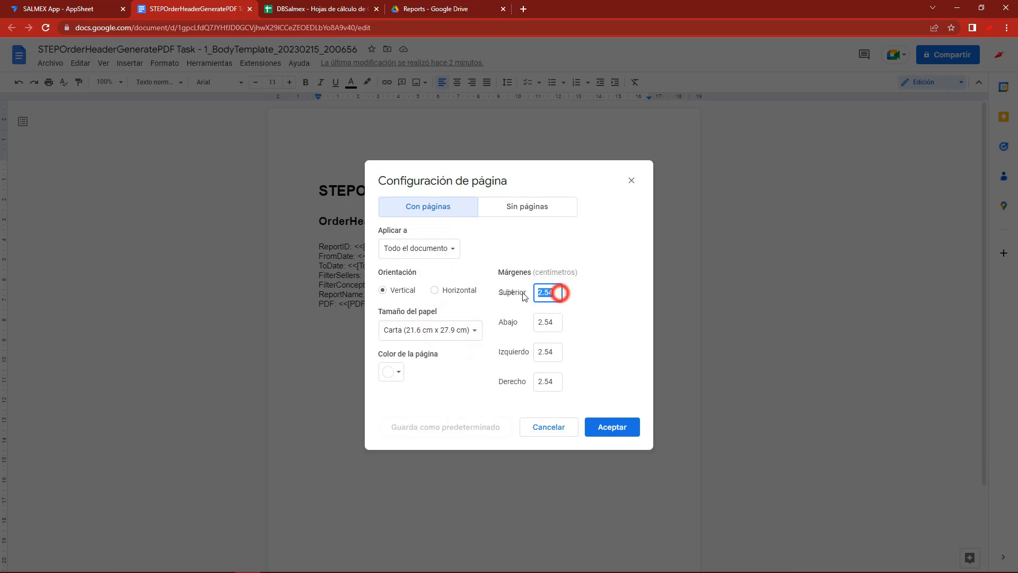
text(1)
click(555, 321)
text(1)
click(553, 350)
text(1)
click(549, 380)
text(1)
click(617, 424)
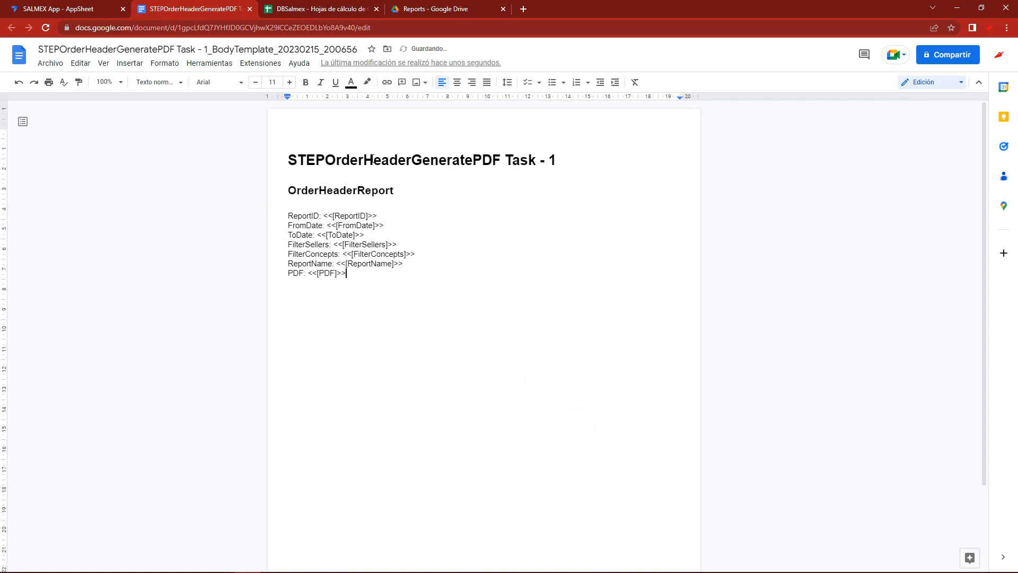
Switch to Google Drive, open the existing Task for STEPOrderHeaderReport template from My Drive, and copy its entire content.
click(414, 4)
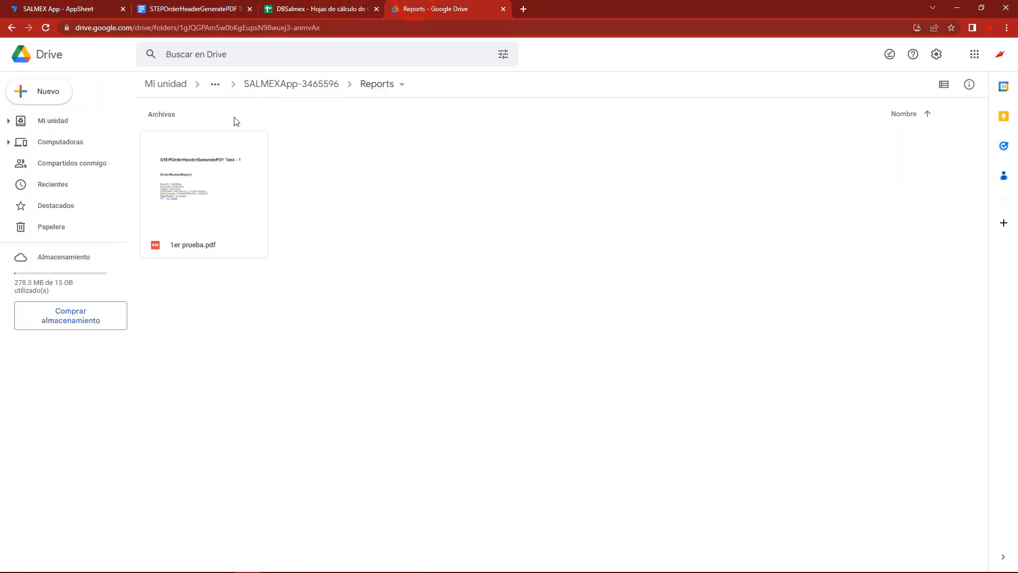
click(164, 84)
click(69, 121)
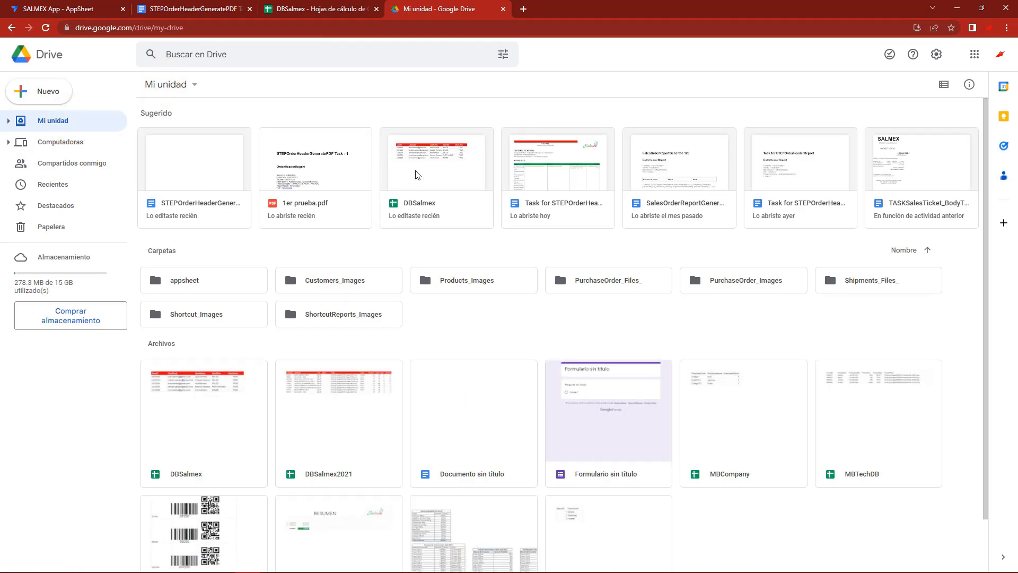
double_click(557, 190)
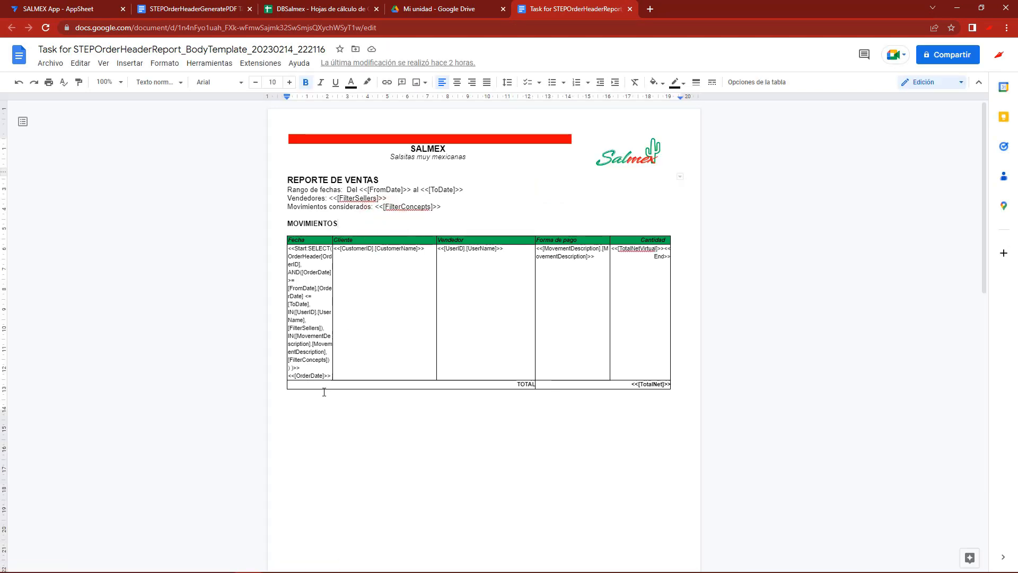
key(ctrl+a)
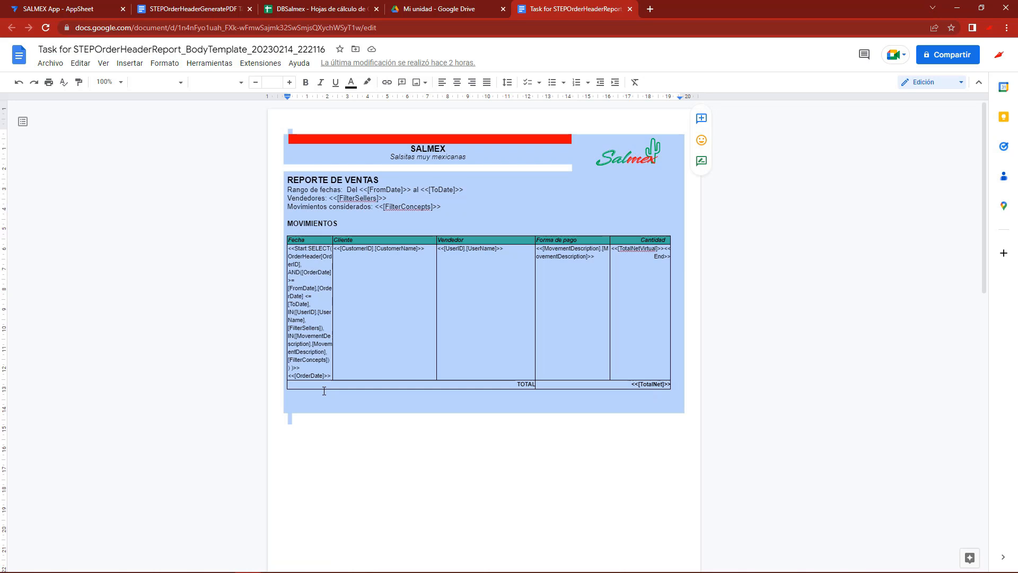
Replace the whole content of the STEPOrderHeaderGeneratePDF template with the copied REPORTE DE VENTAS layout.
click(206, 6)
key(ctrl+a)
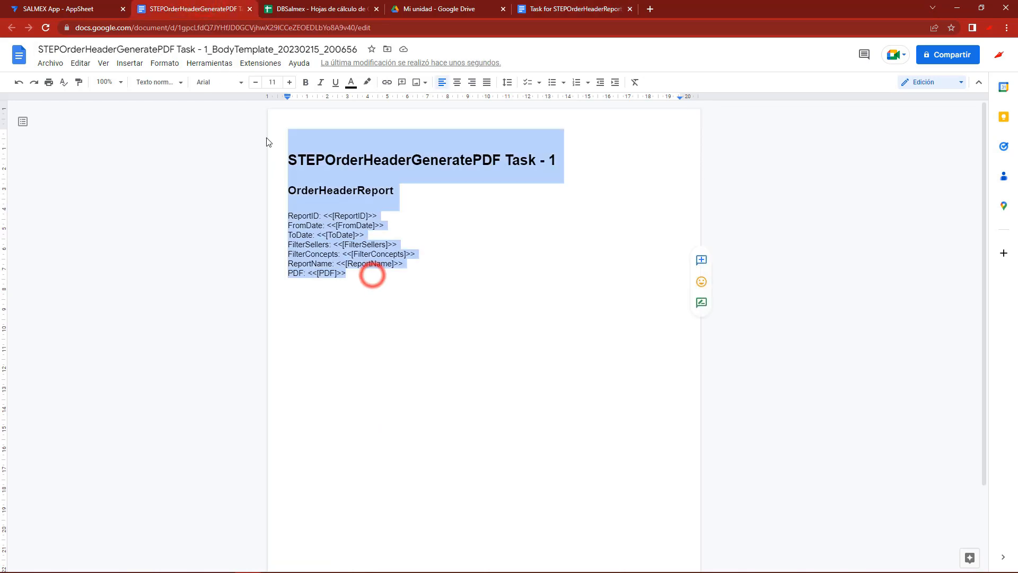
key(BackSpace)
key(ctrl+v)
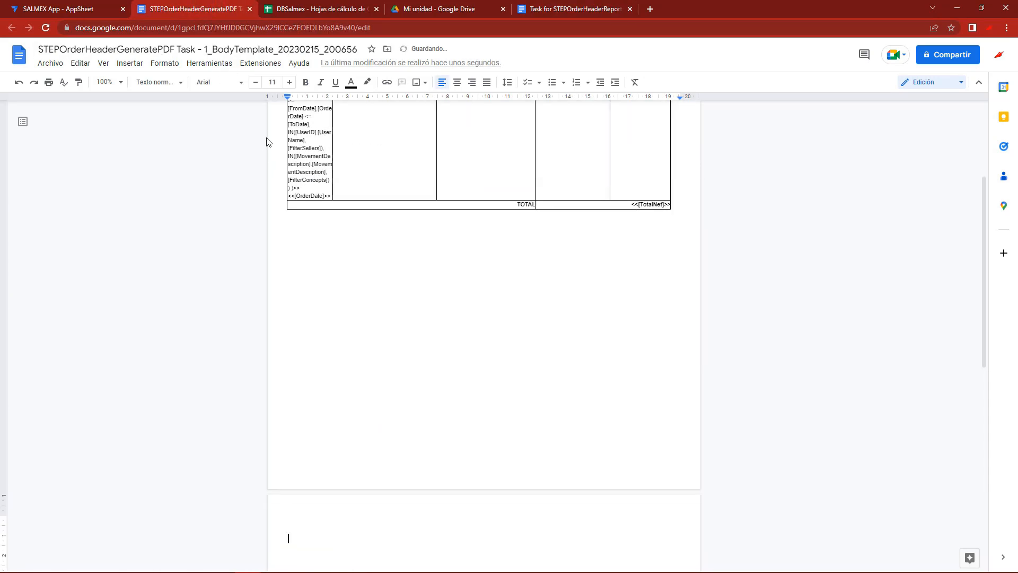
click(636, 300)
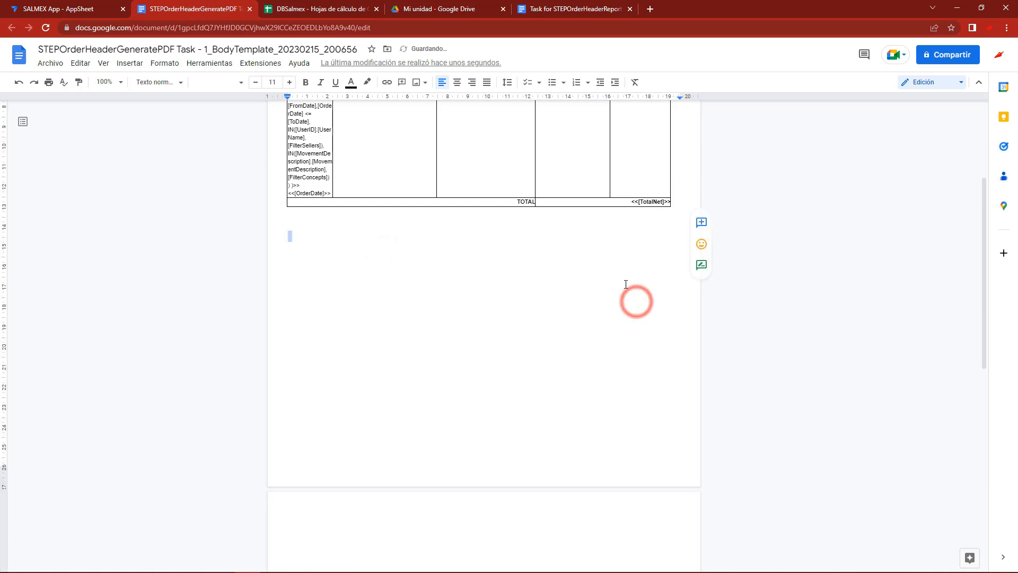
click(527, 296)
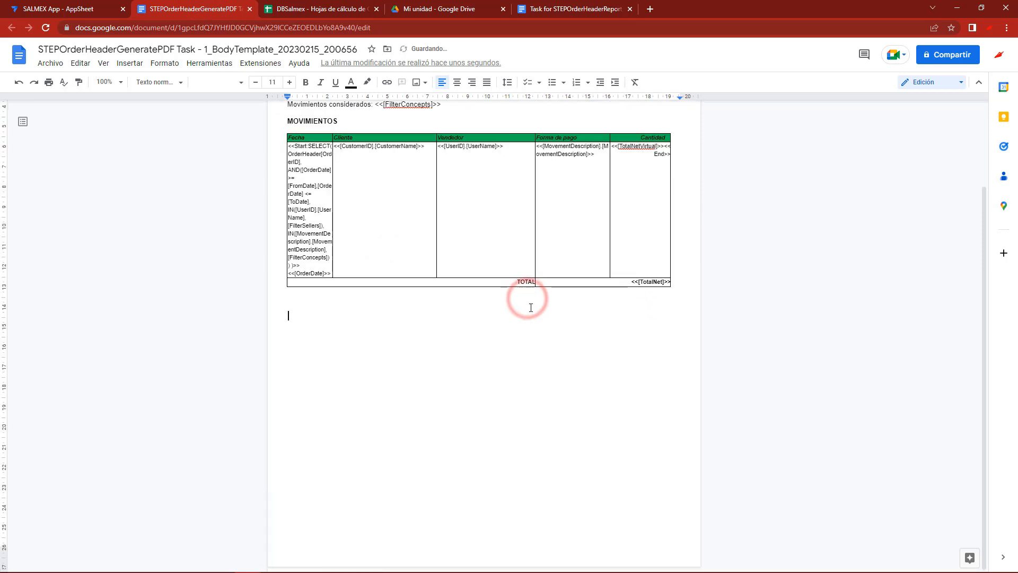
scroll(413, 159, up, 4)
Examine the Start:SELECT expression in the Fecha cell and the filter placeholders in the report header.
drag(309, 343, 291, 249)
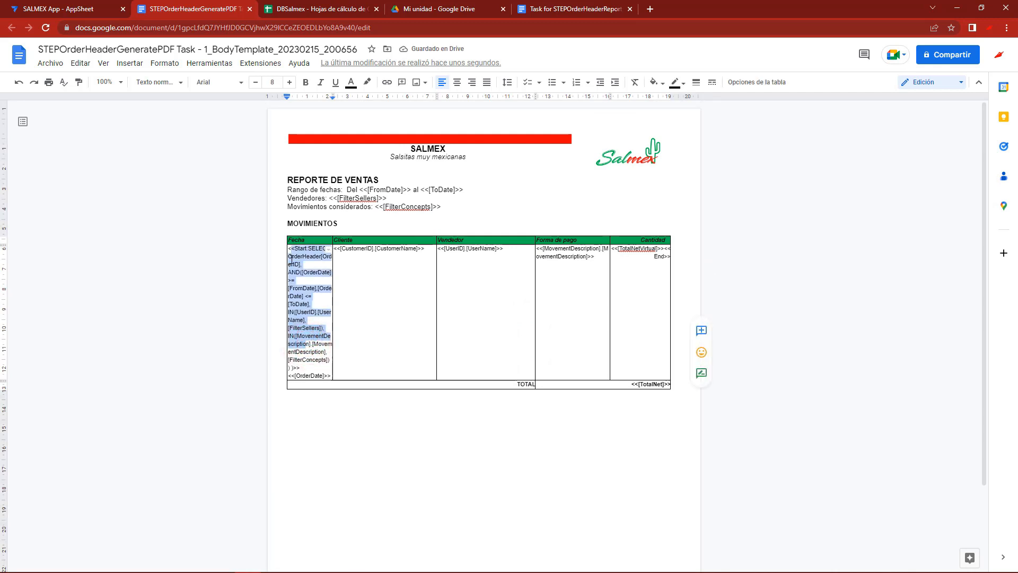
click(428, 198)
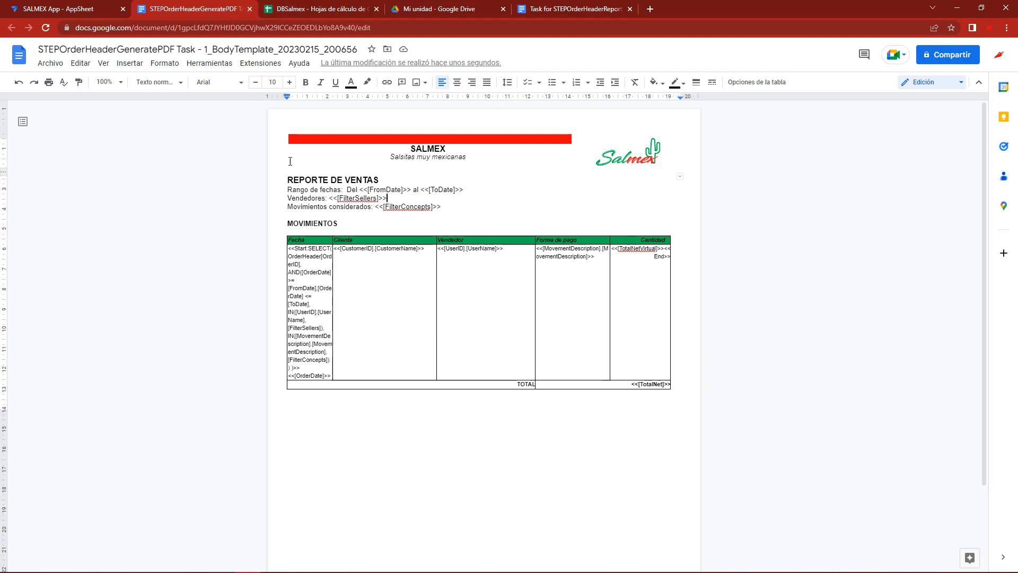
drag(320, 256, 300, 264)
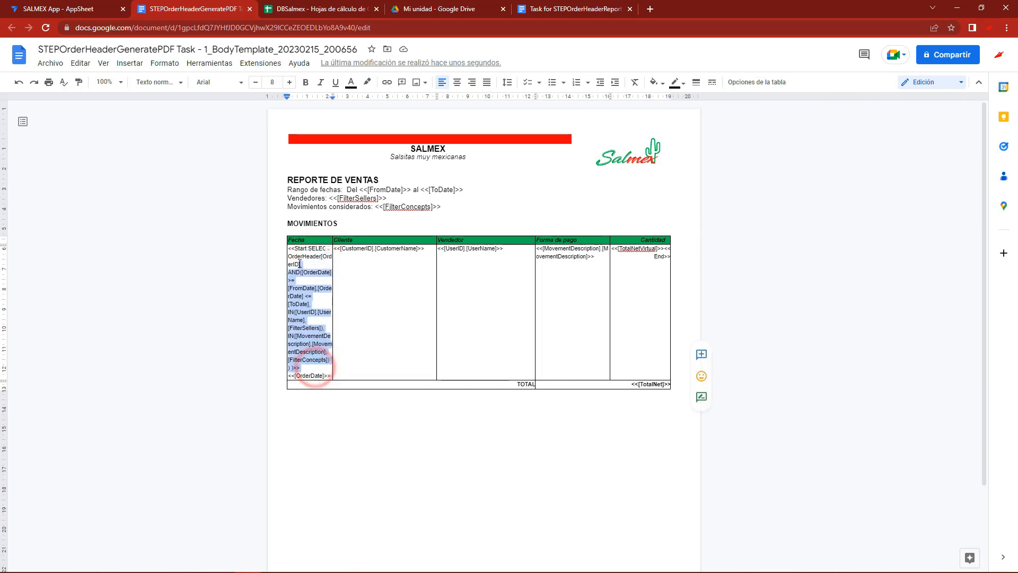
click(311, 288)
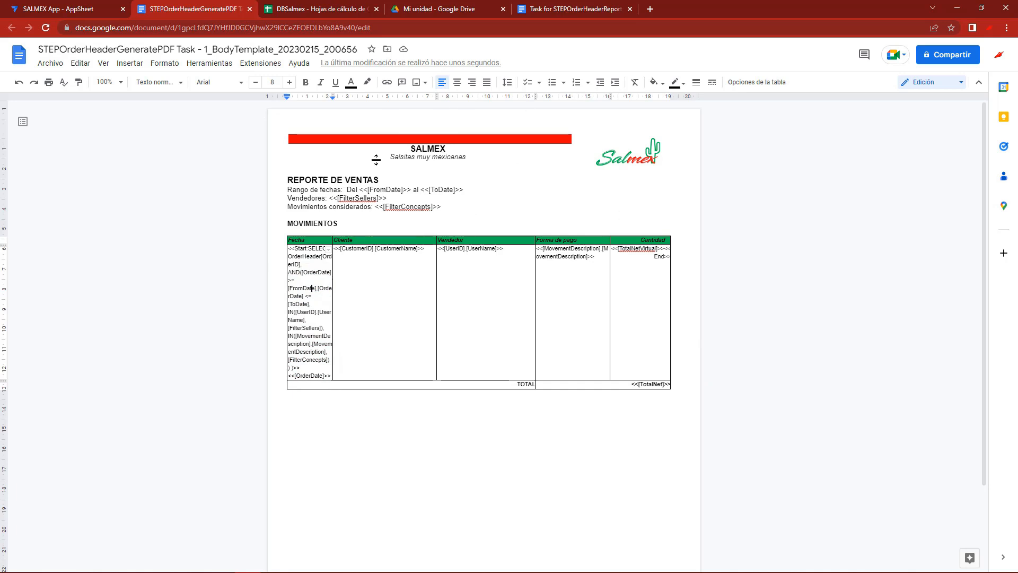
click(58, 9)
click(175, 9)
Copy the full expression from the Fecha cell into an empty Sublime Text document and enlarge the editor text.
drag(331, 375, 290, 250)
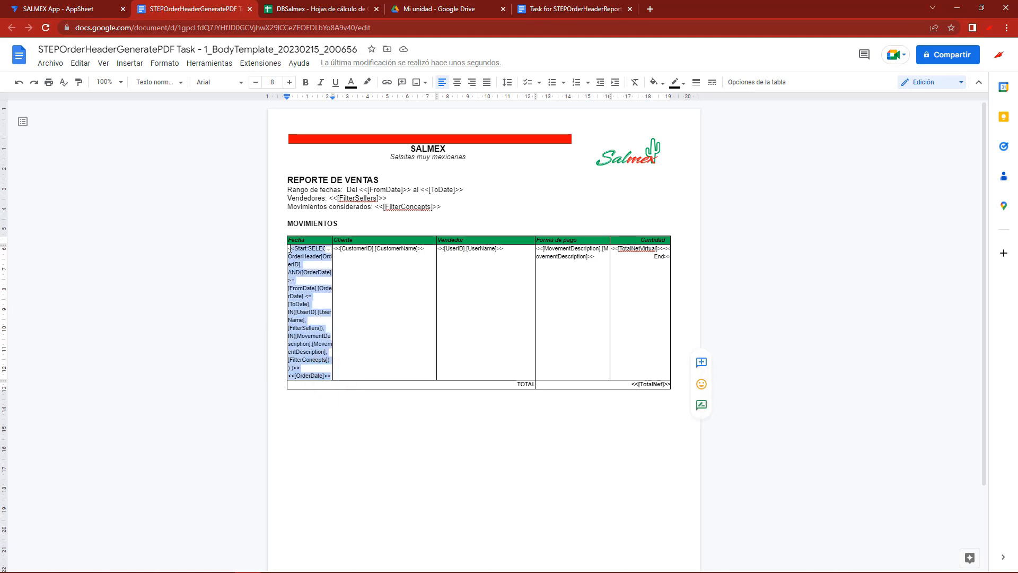
right_click(300, 254)
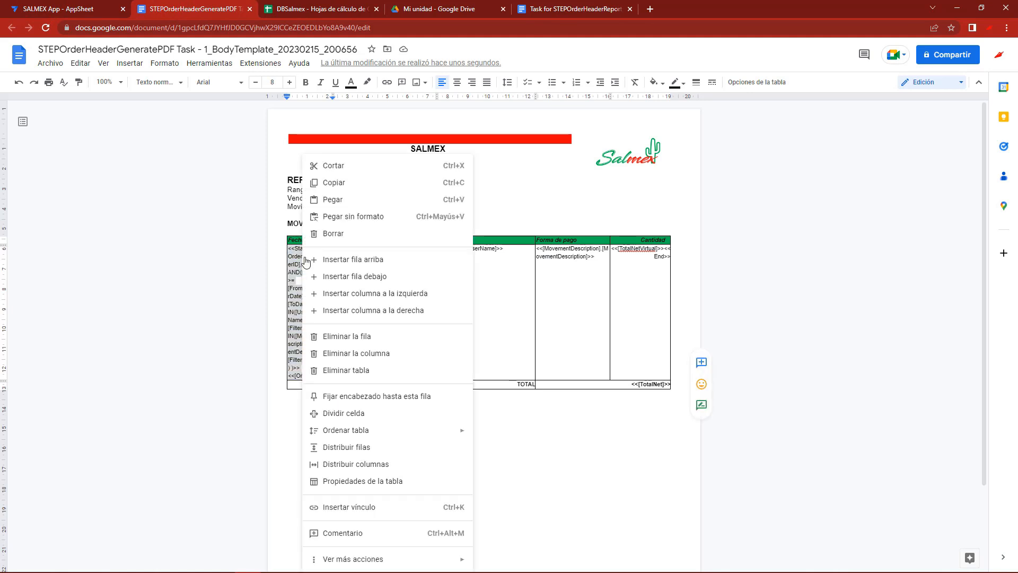
click(330, 182)
key(super)
text(sub)
key(Return)
click(309, 159)
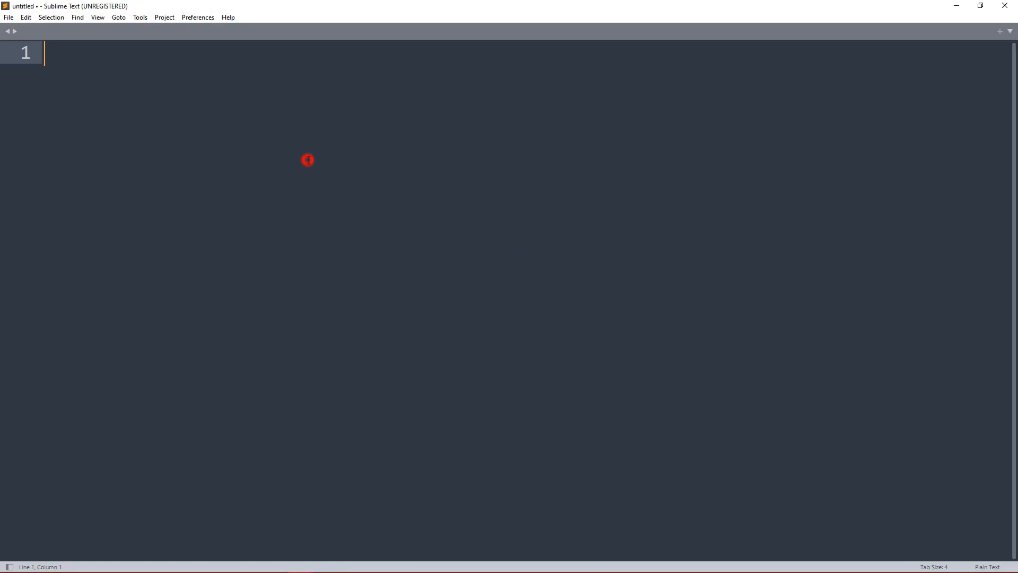
key(ctrl+v)
key(ctrl+equal)
key(ctrl+equal)
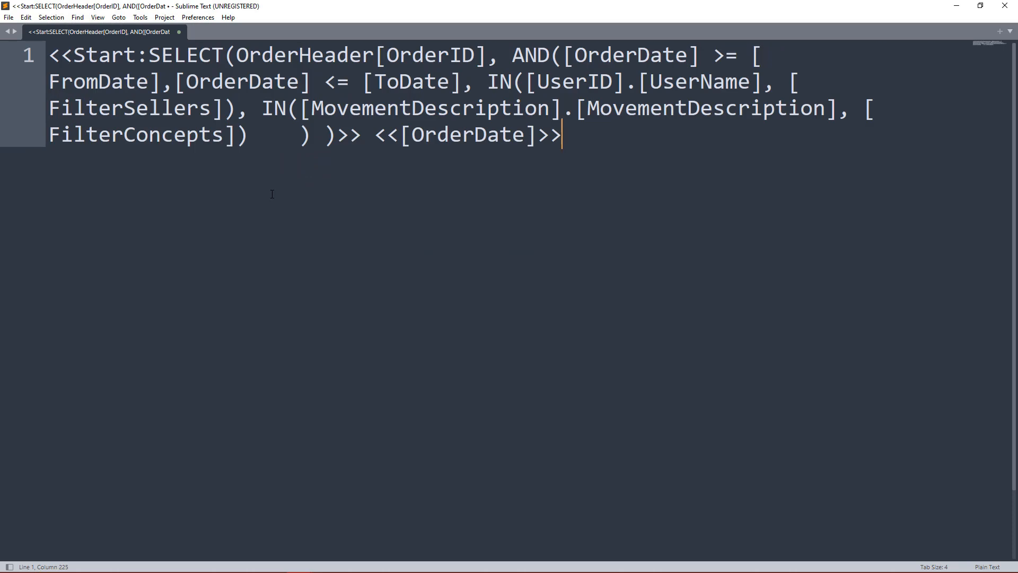
key(ctrl+equal)
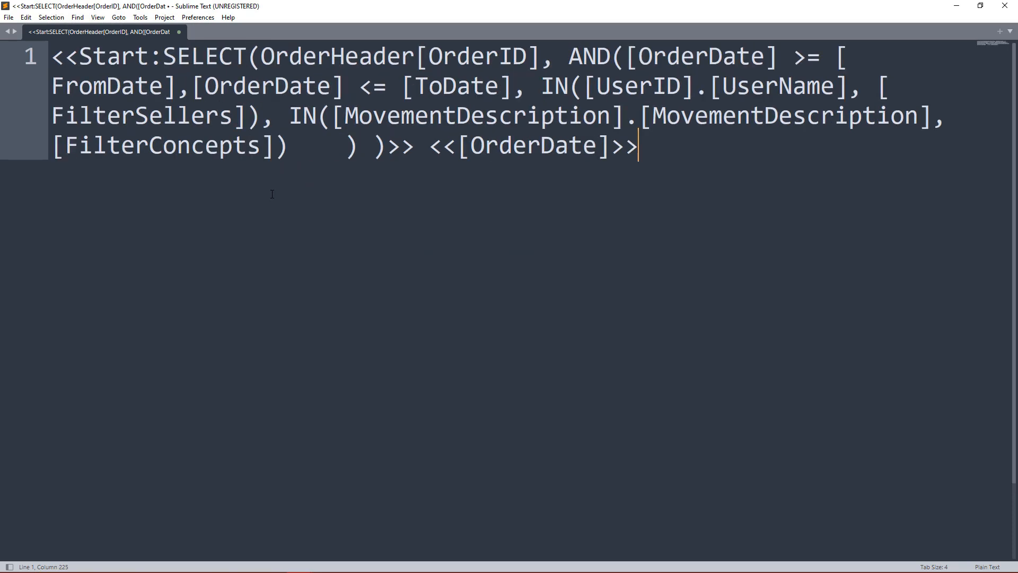
Put the SELECT expression on its own indented line below <<Start:.
click(163, 60)
key(shift+Home)
click(168, 63)
key(Return)
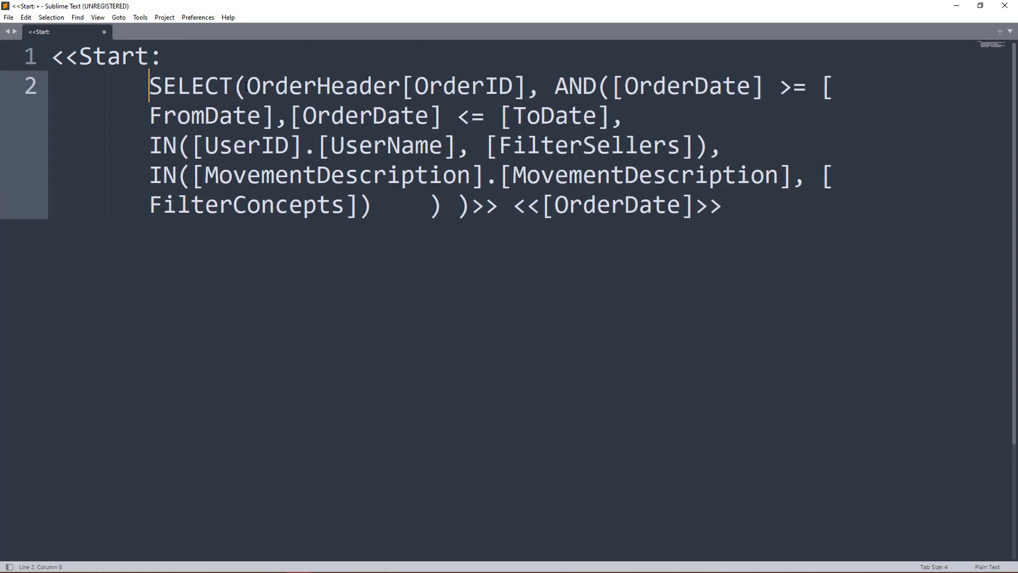
Place ,AND on its own line below SELECT(OrderHeader[OrderID] and break its parenthesised conditions onto the following line.
drag(260, 86, 517, 87)
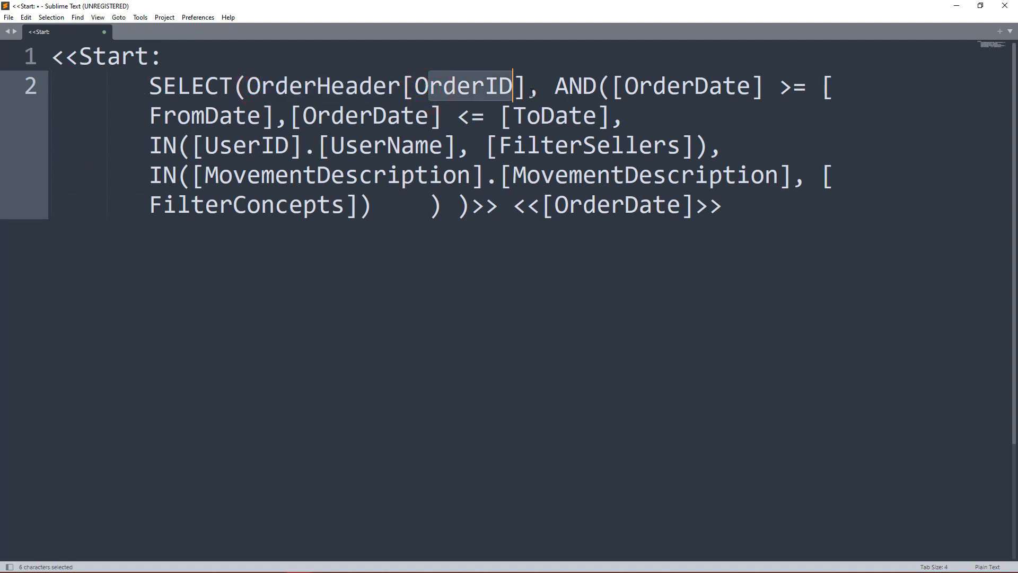
click(532, 92)
key(Return)
click(176, 114)
key(BackSpace)
click(206, 116)
key(Return)
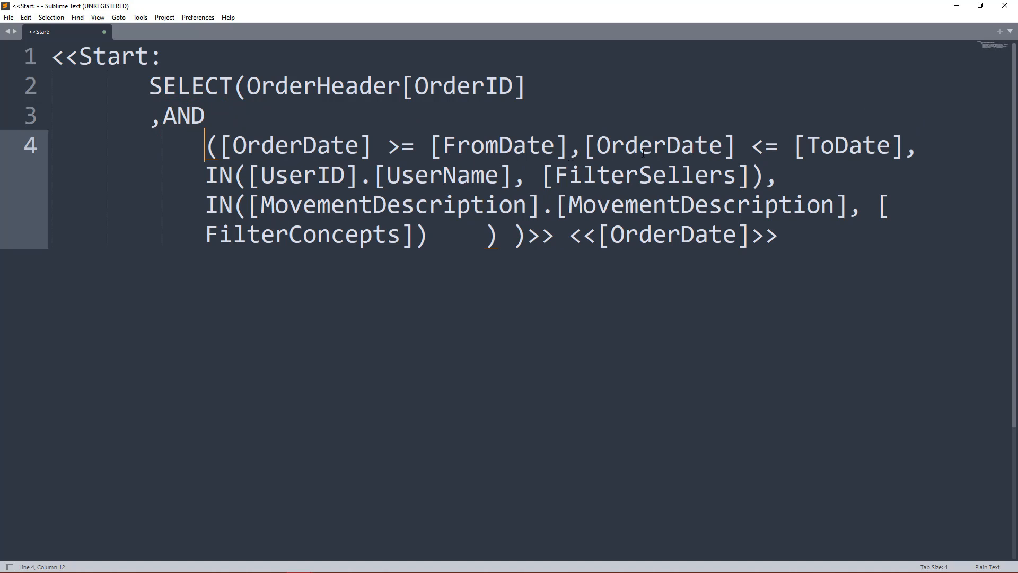
Separate the FromDate and ToDate conditions onto their own lines, with the opening parenthesis alone beneath ,AND.
click(573, 150)
key(Return)
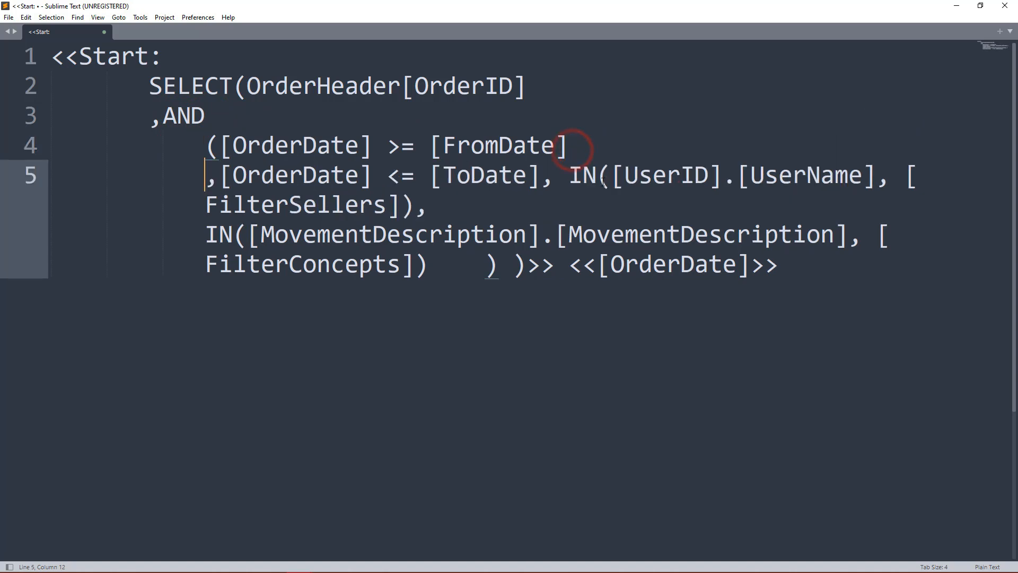
click(207, 144)
key(BackSpace)
key(BackSpace)
key(BackSpace)
key(BackSpace)
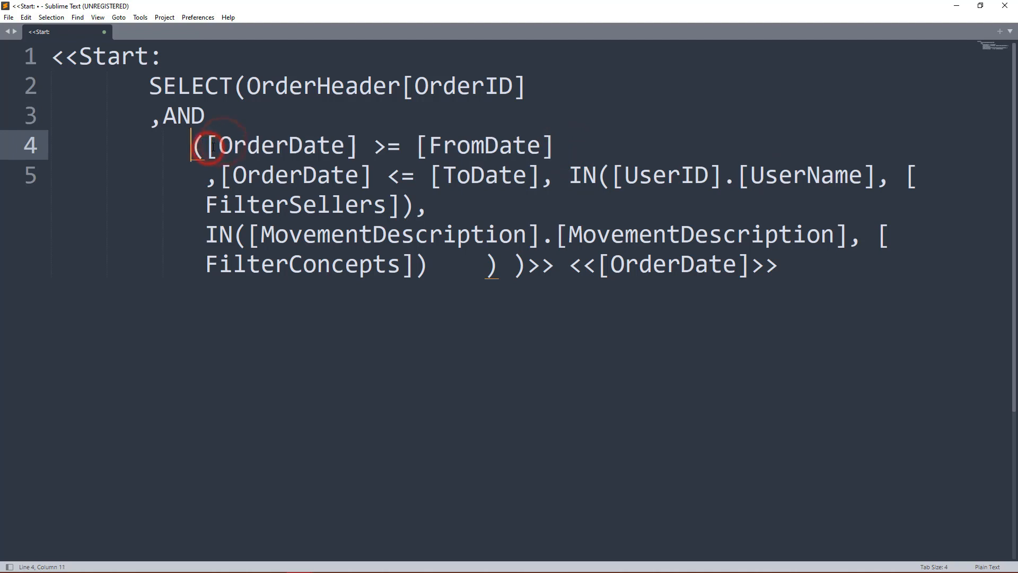
click(164, 149)
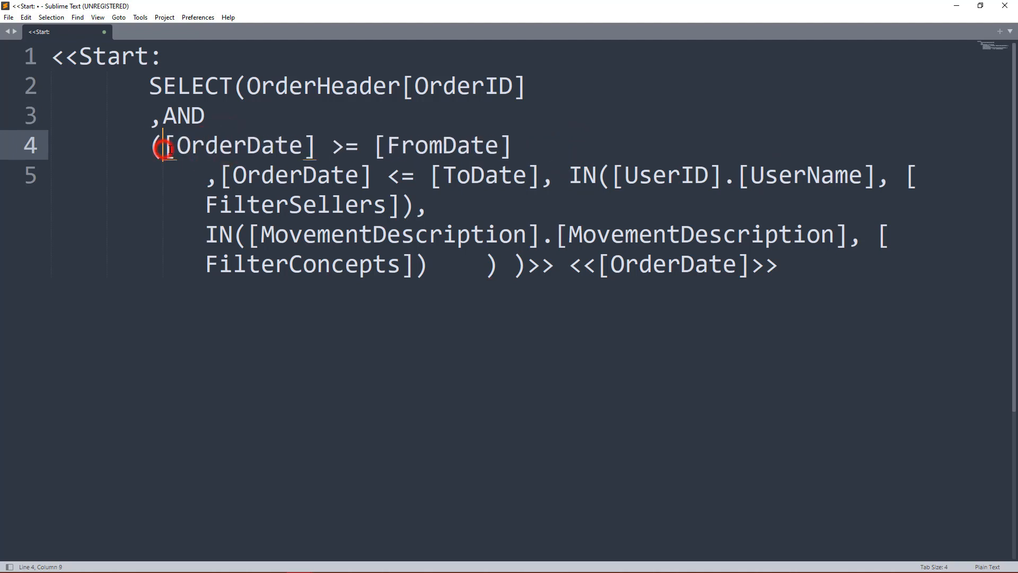
key(Return)
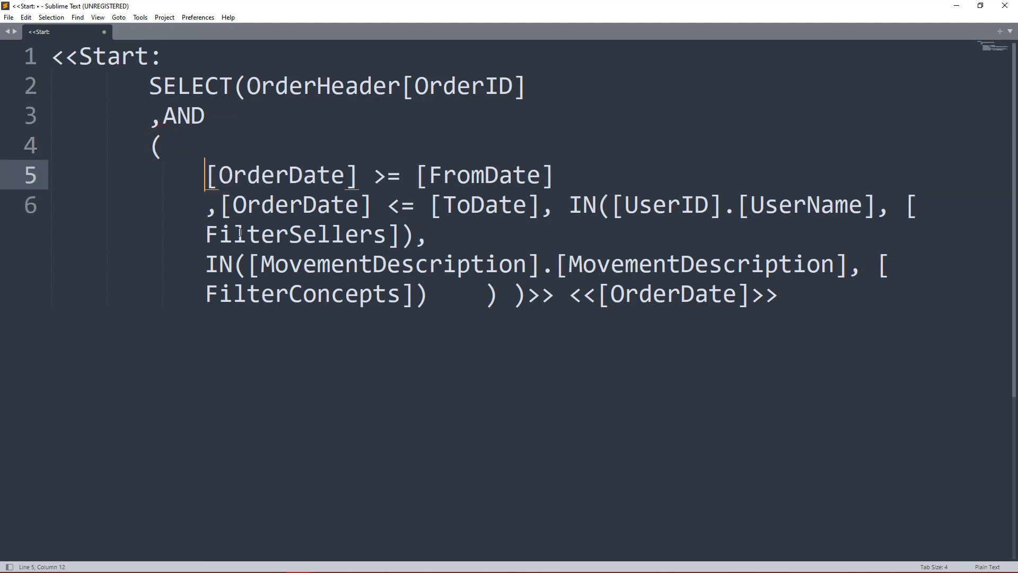
Break the ,IN([UserID].[UserName] condition onto its own line after the ToDate condition, without a space after the comma.
click(541, 208)
key(Return)
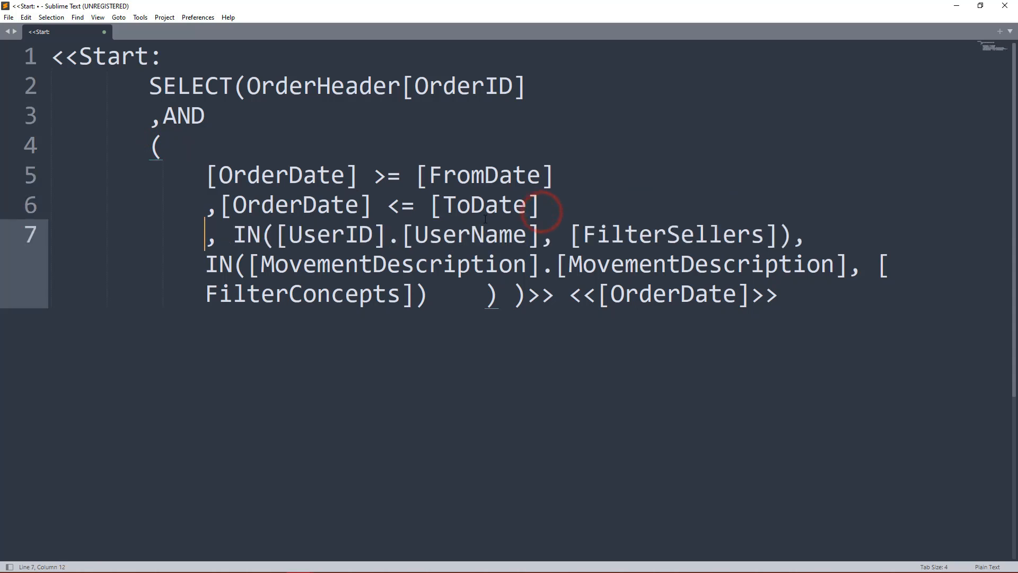
click(235, 234)
key(BackSpace)
Break ,[FilterSellers] onto its own line after IN([UserID].[UserName], removing the space after the comma.
click(527, 235)
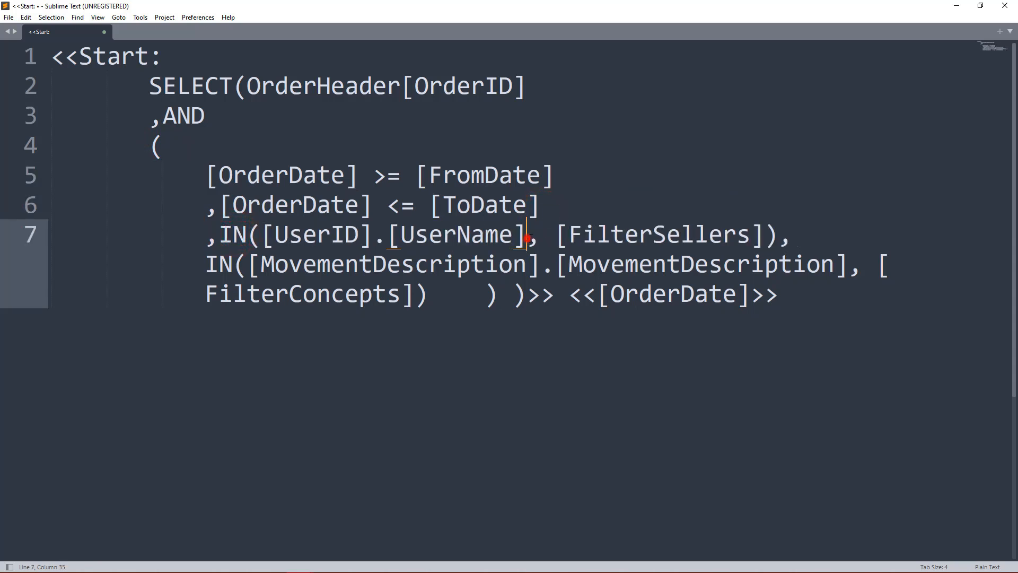
key(Return)
click(236, 263)
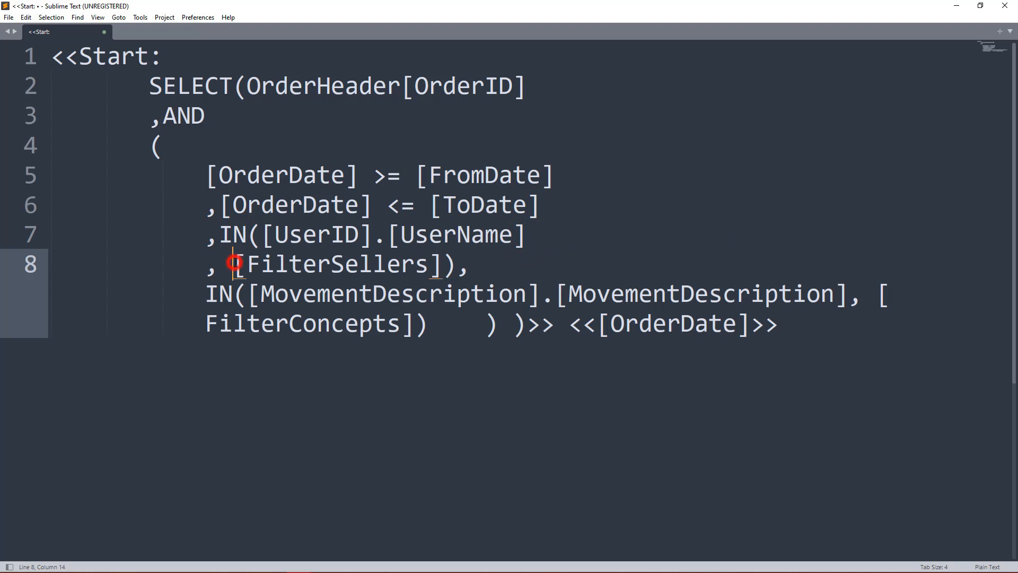
key(BackSpace)
click(473, 272)
key(Delete)
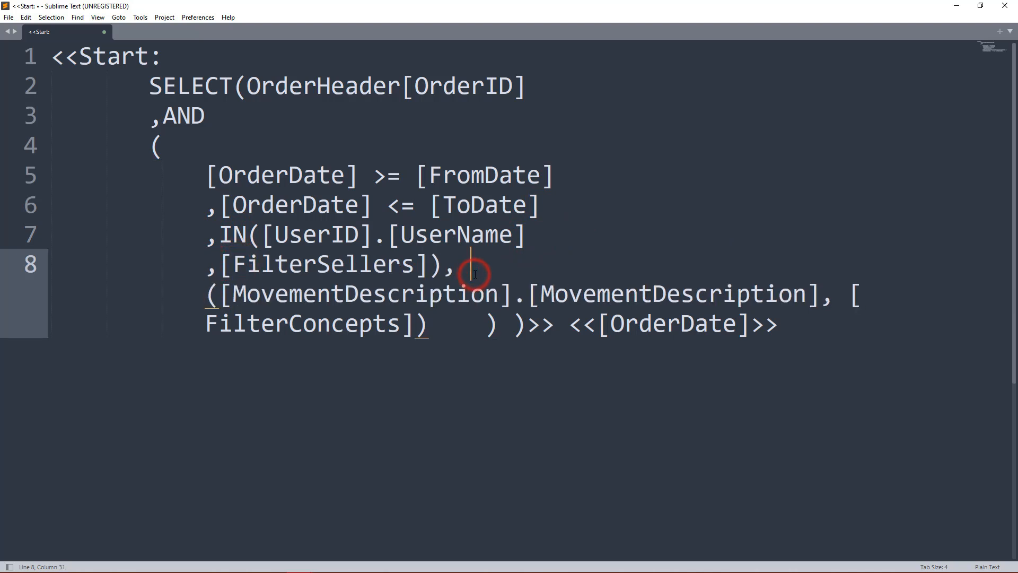
key(ctrl+z)
key(ctrl+z)
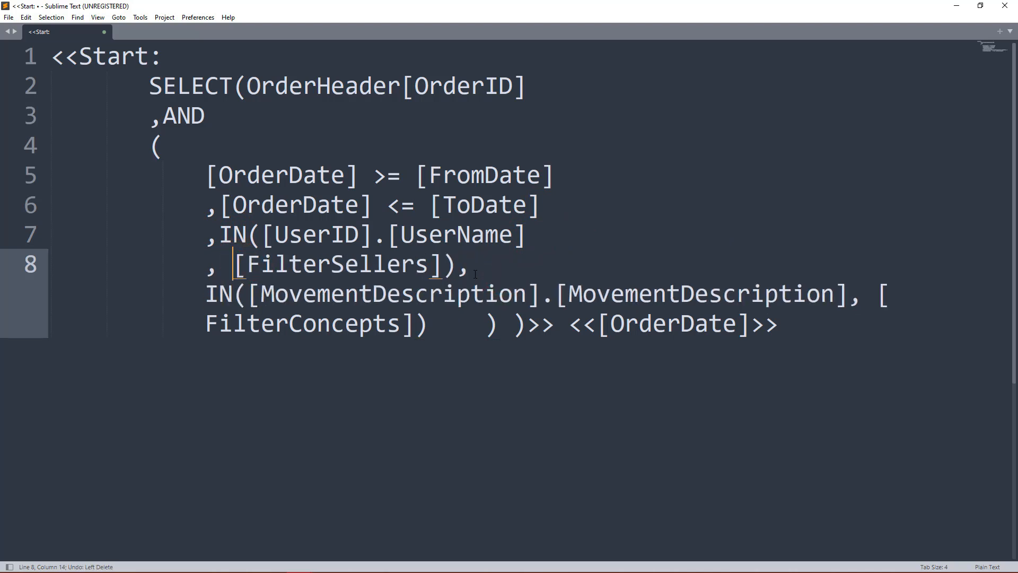
key(BackSpace)
click(205, 293)
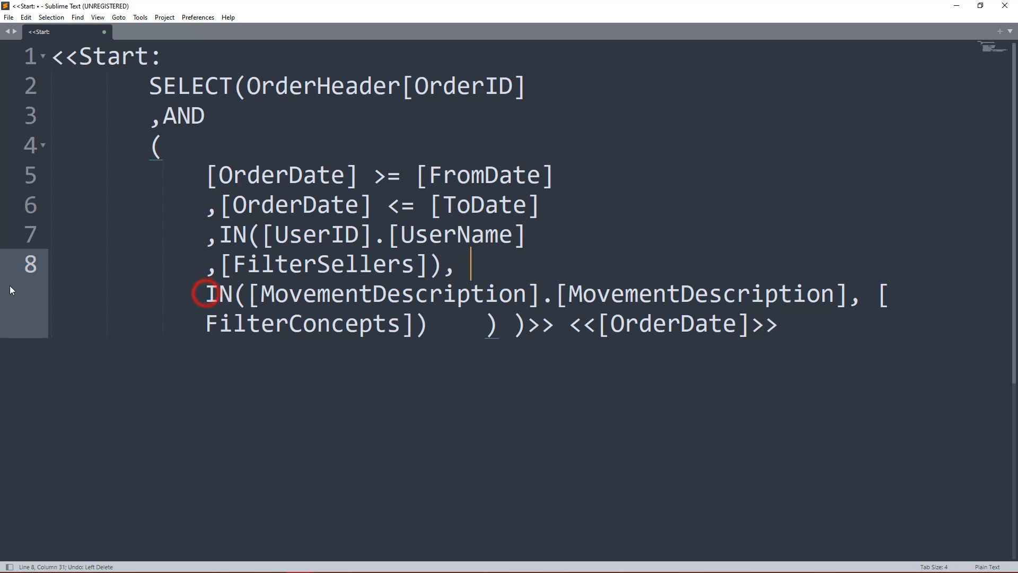
Reduce the indentation of the four condition lines, from [OrderDate] >= [FromDate] to ,[FilterSellers]), by two spaces.
click(203, 176)
key(BackSpace)
key(BackSpace)
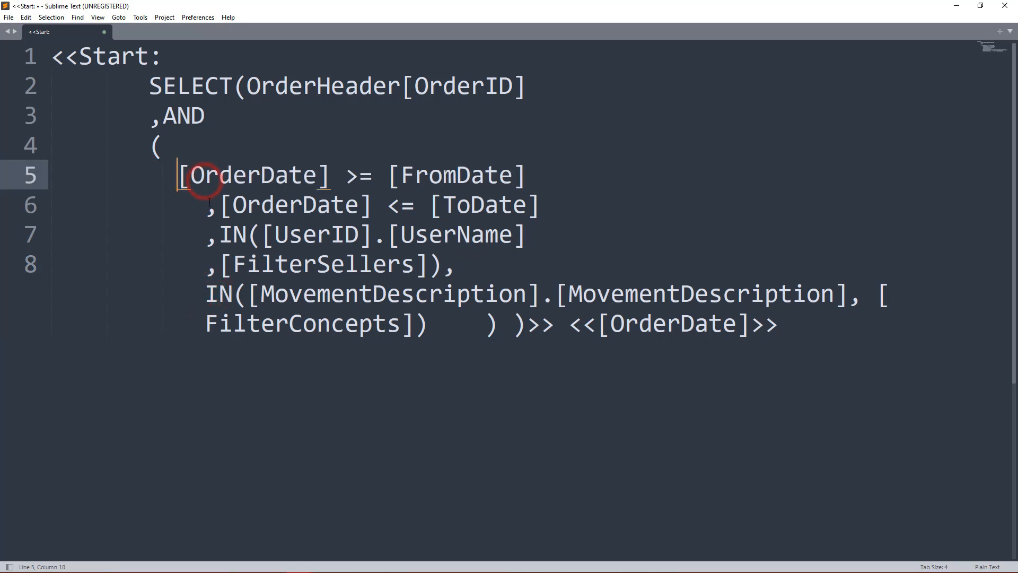
click(207, 206)
key(BackSpace)
key(BackSpace)
click(204, 235)
key(BackSpace)
key(BackSpace)
click(200, 266)
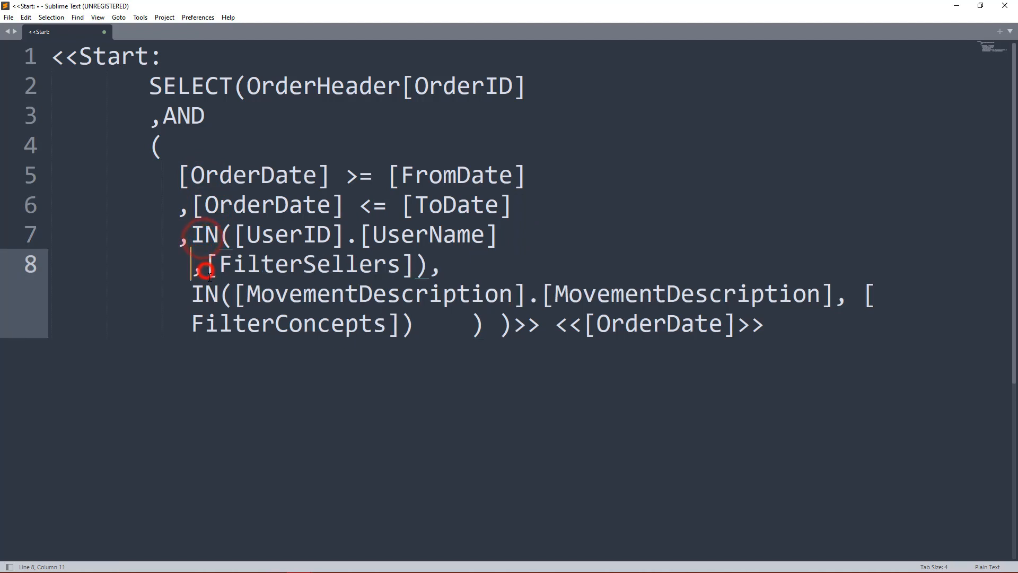
key(BackSpace)
key(BackSpace)
click(182, 292)
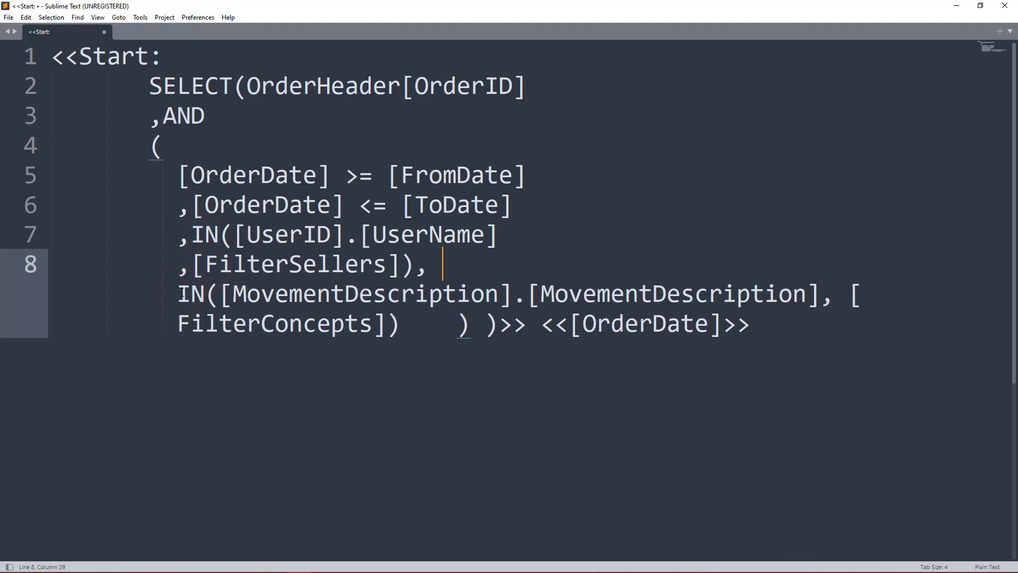
Break ,[FilterConcepts] onto its own line after the MovementDescription reference, without a space after the comma.
key(ctrl+minus)
key(ctrl+minus)
key(ctrl+minus)
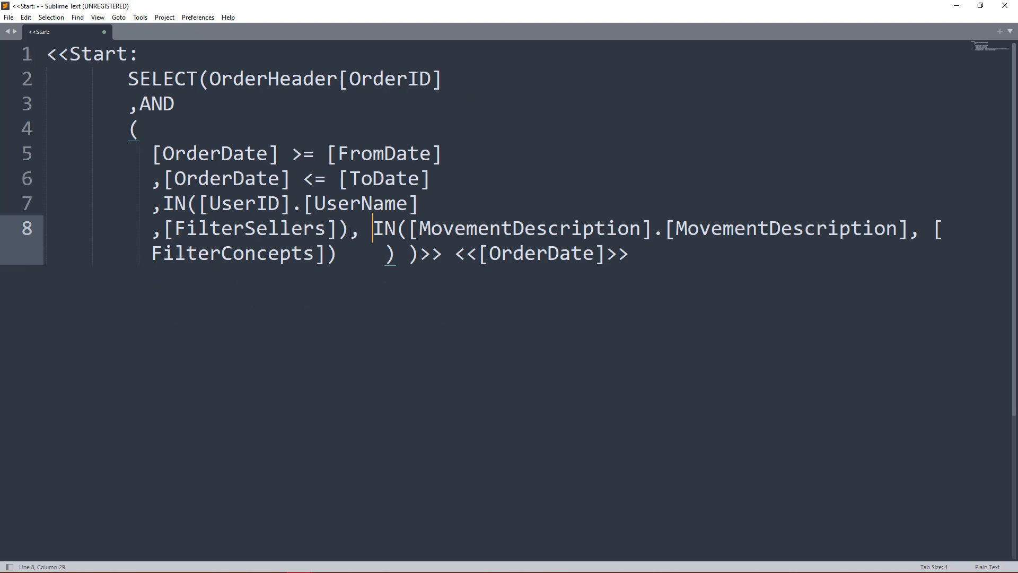
click(913, 233)
key(Return)
click(175, 247)
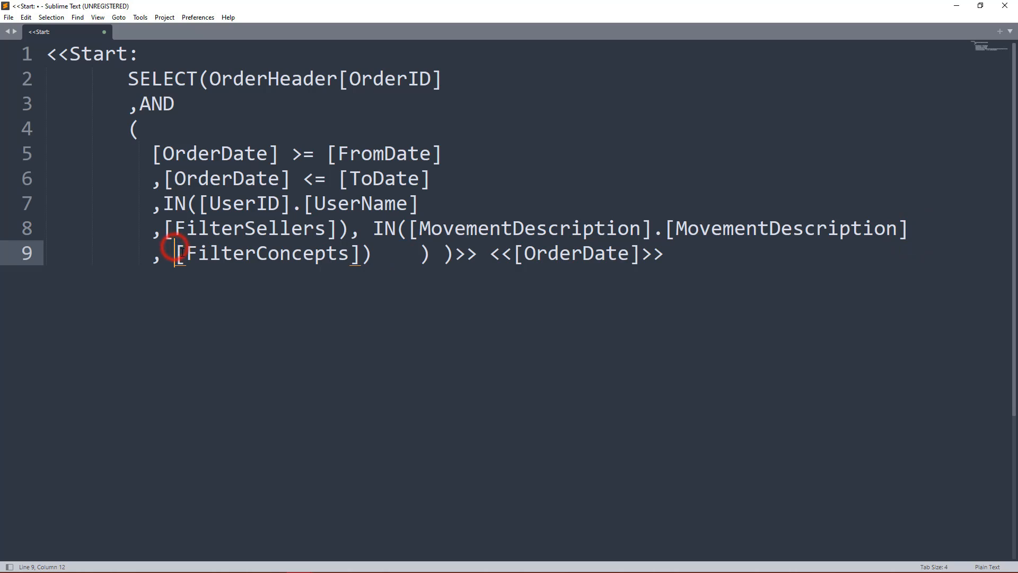
key(BackSpace)
Put the two closing parentheses after ,[FilterConcepts]) on separate lines, aligned with the opening parenthesis beneath ,AND.
click(407, 253)
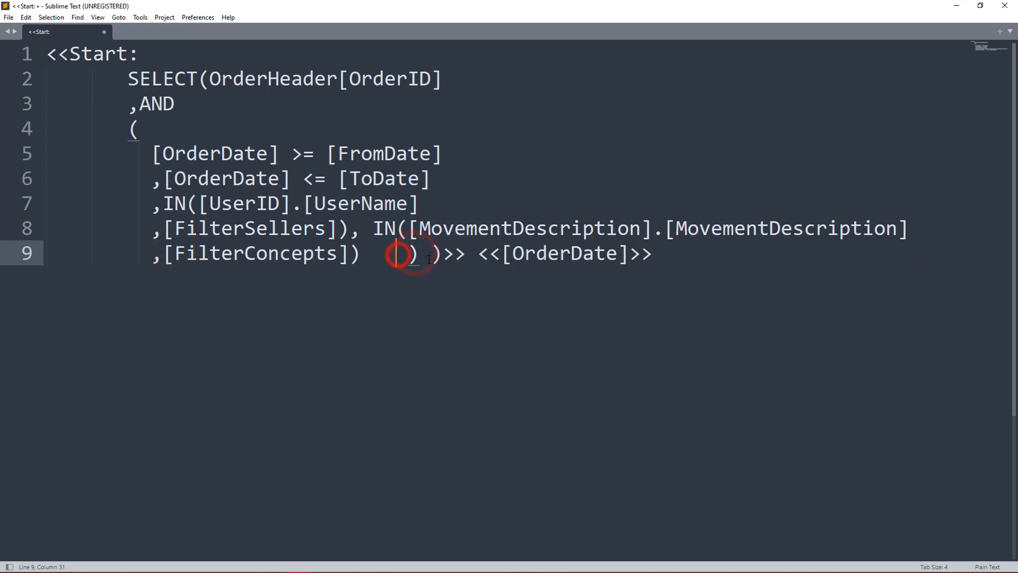
key(Return)
click(137, 279)
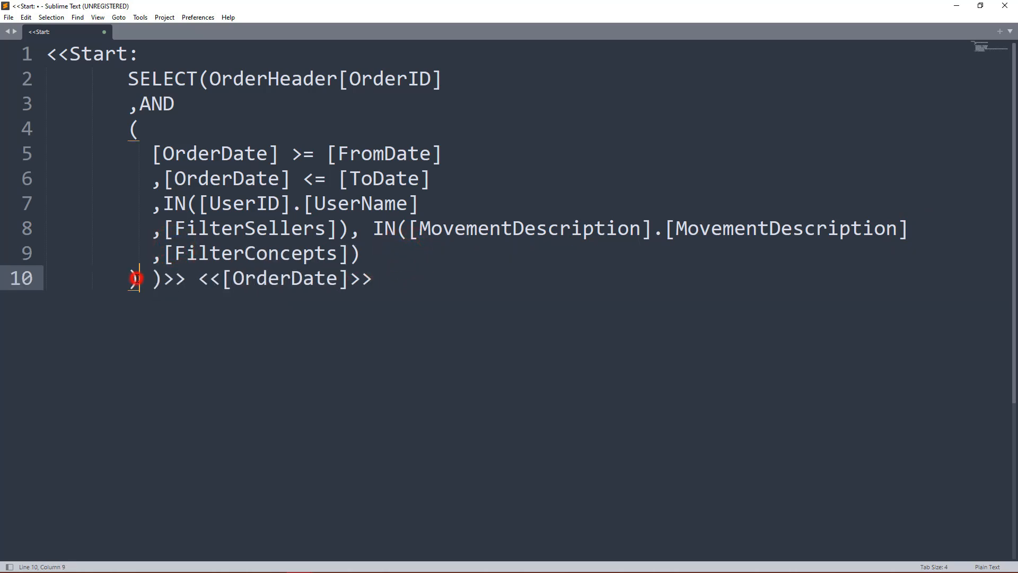
click(153, 278)
key(Return)
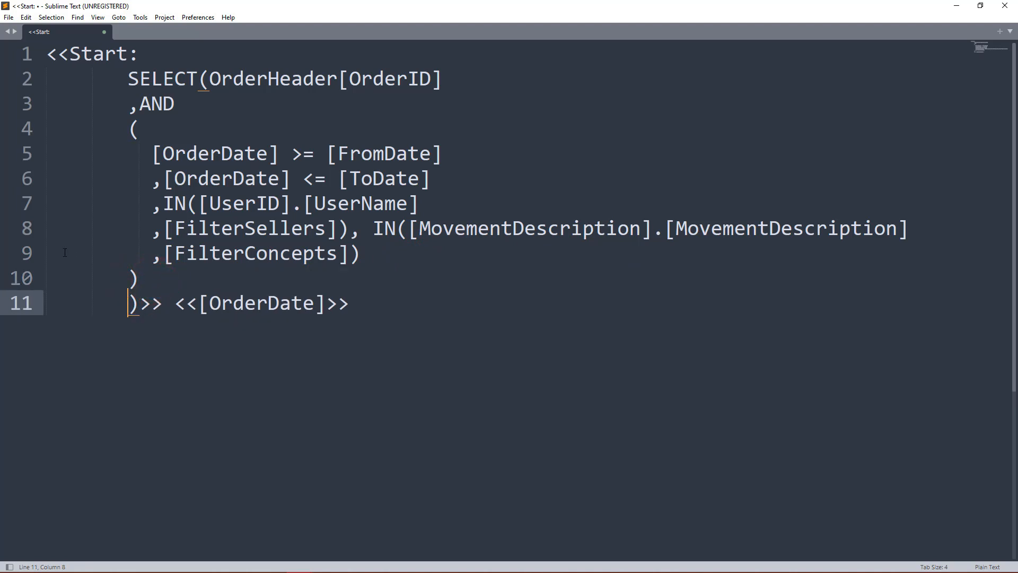
Break (OrderHeader[OrderID] onto its own line below SELECT and indent the lines from ,AND to ,[FilterConcepts]) by one more space.
click(198, 79)
key(Return)
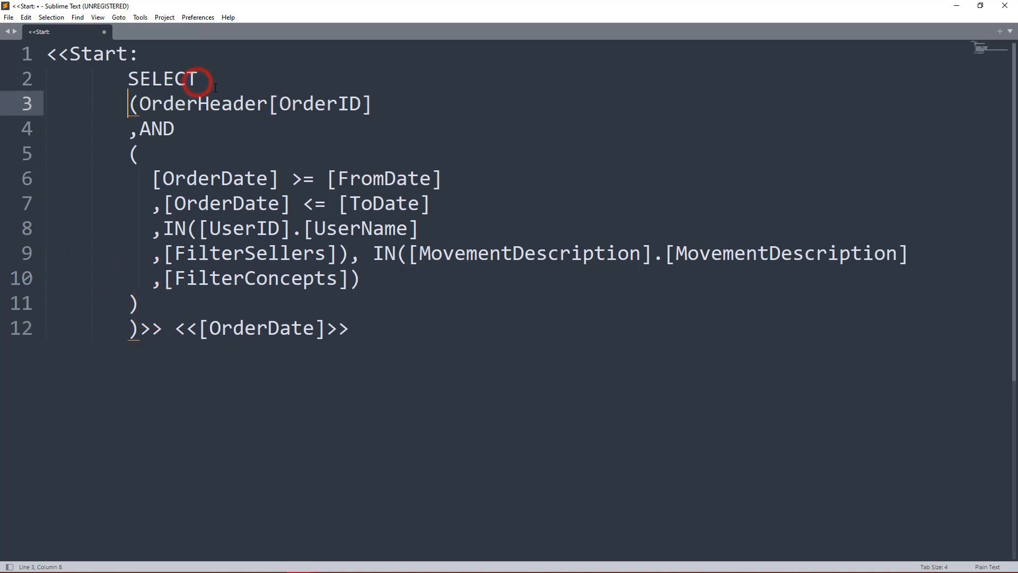
click(128, 134)
click(129, 154)
click(152, 179)
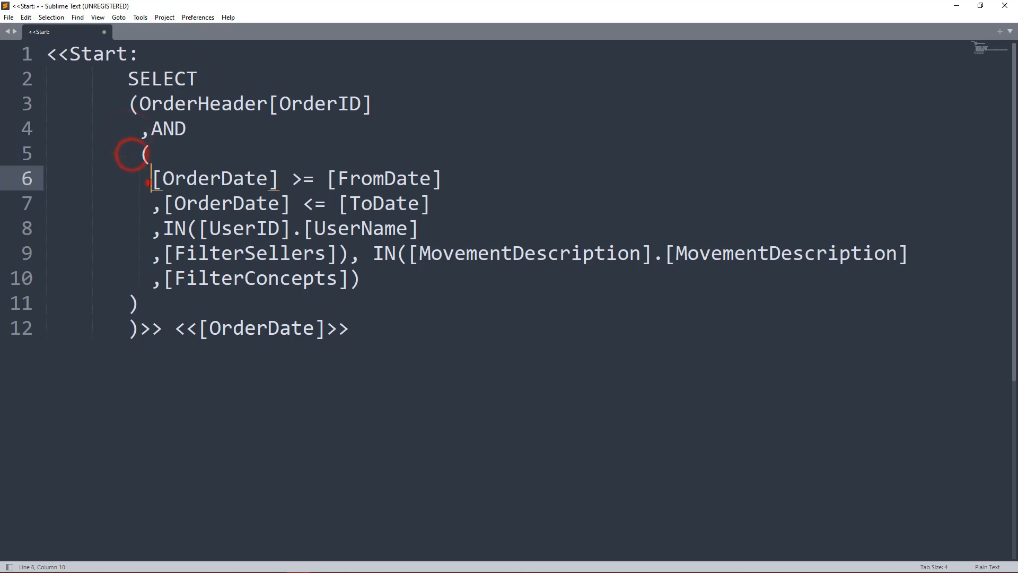
click(151, 207)
click(152, 232)
click(151, 255)
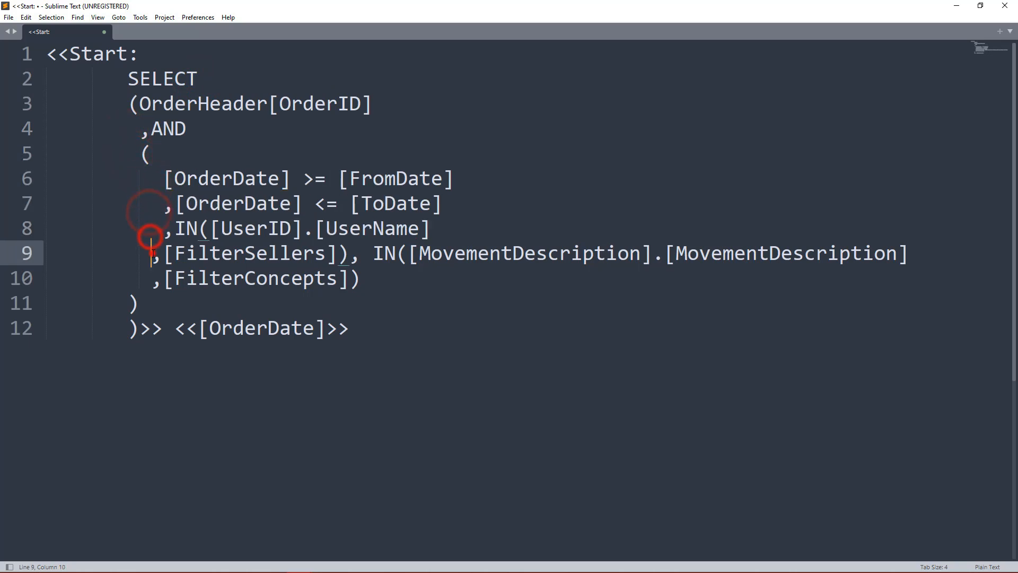
click(152, 280)
click(132, 305)
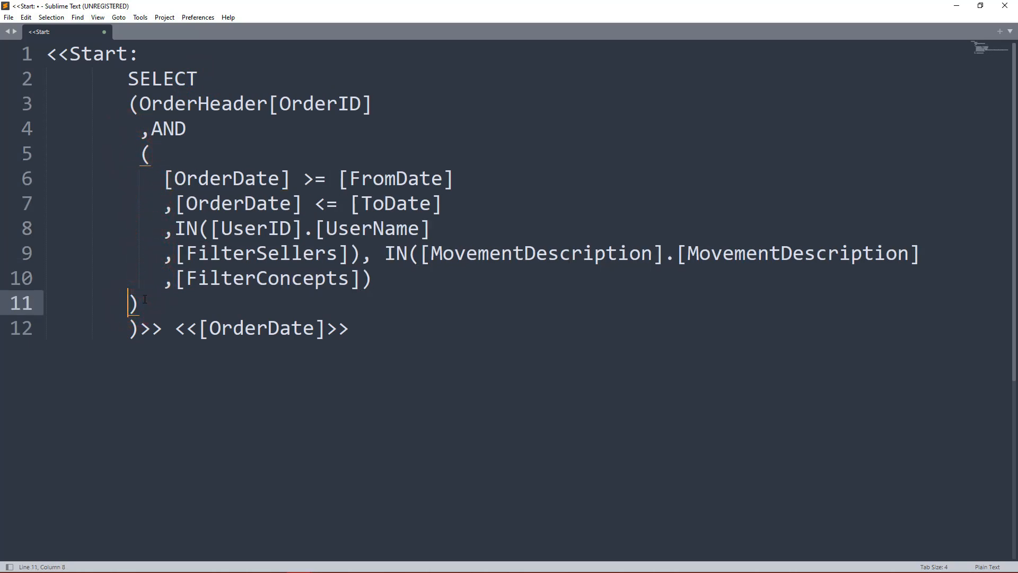
Put the closing >> unindented on its own line and move <<[OrderDate]>> onto the line below it.
click(138, 328)
key(Return)
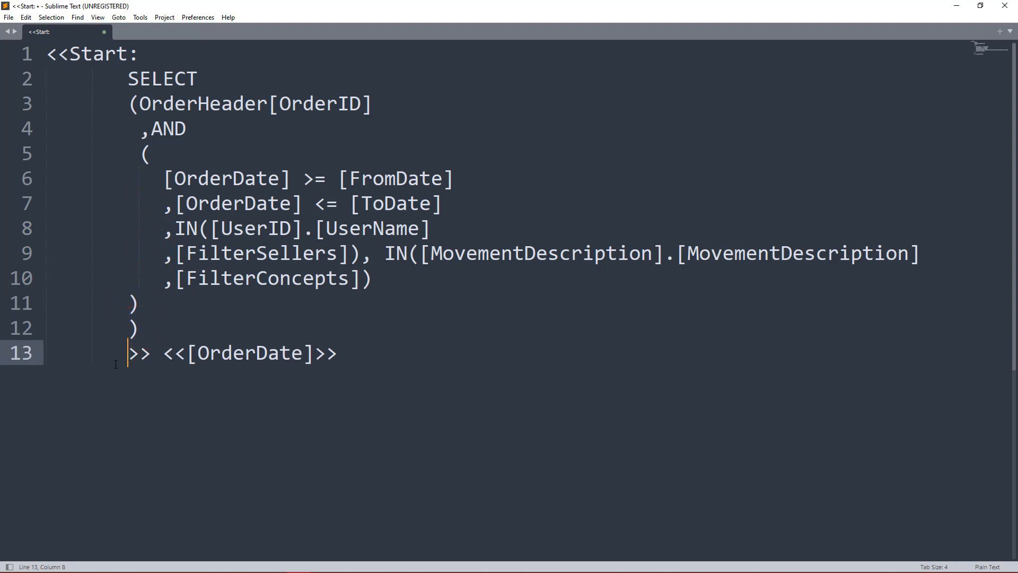
drag(127, 354, 46, 354)
key(BackSpace)
click(84, 353)
key(Return)
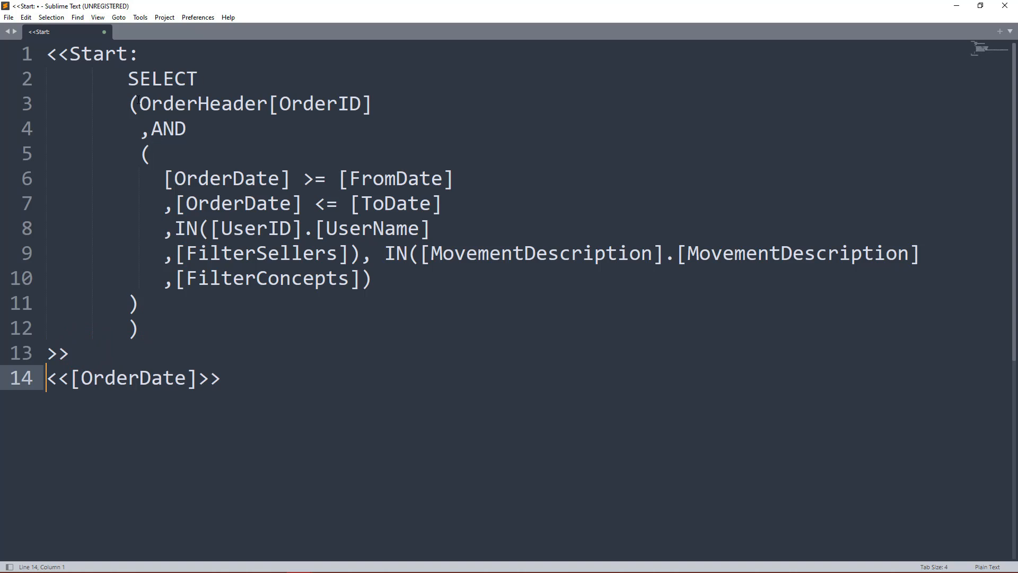
Examine the SELECT table and key column, the FromDate and ToDate conditions, and the start of the UserID condition.
double_click(133, 79)
drag(140, 104, 268, 104)
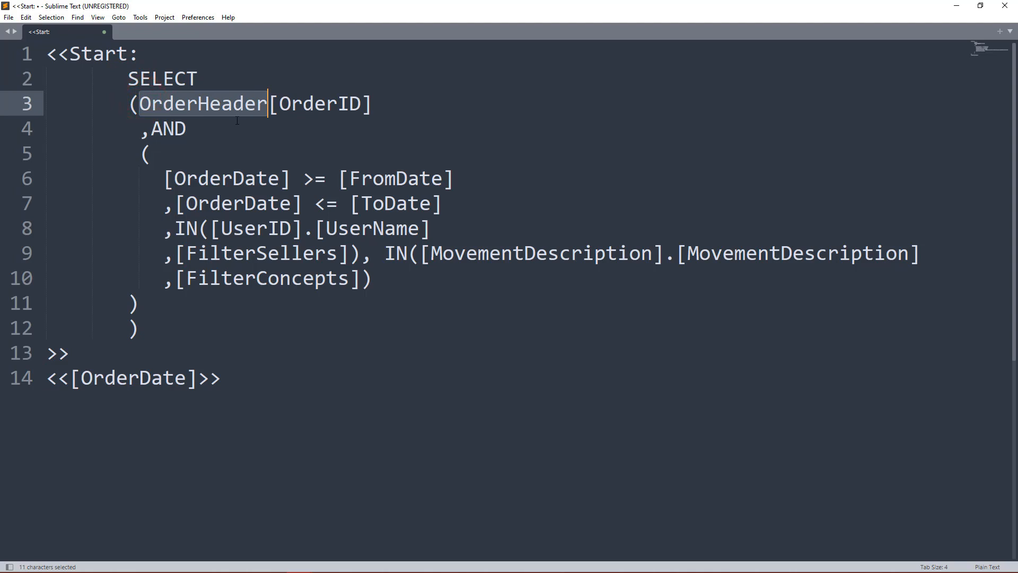
drag(290, 103, 354, 105)
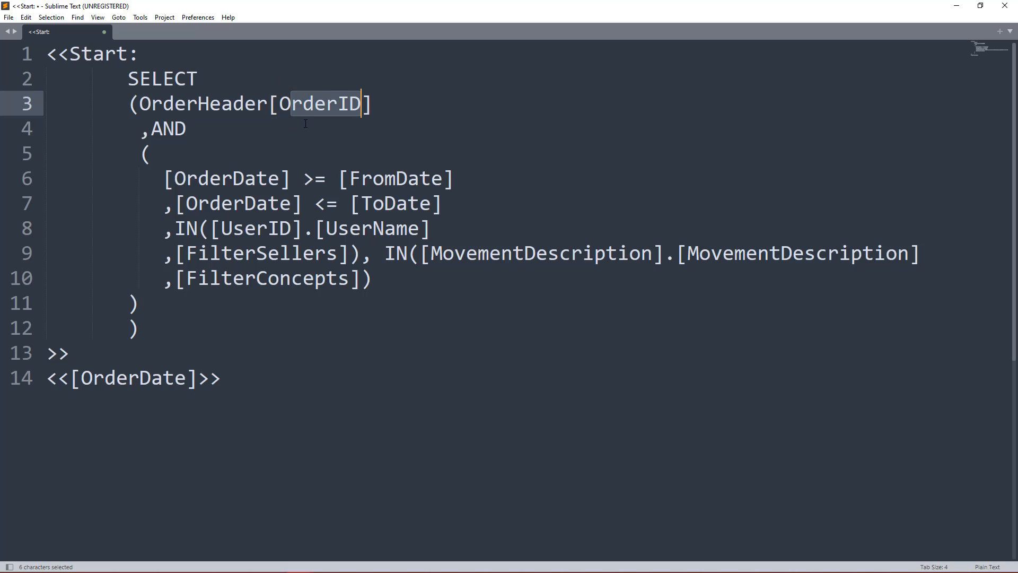
drag(173, 178, 445, 181)
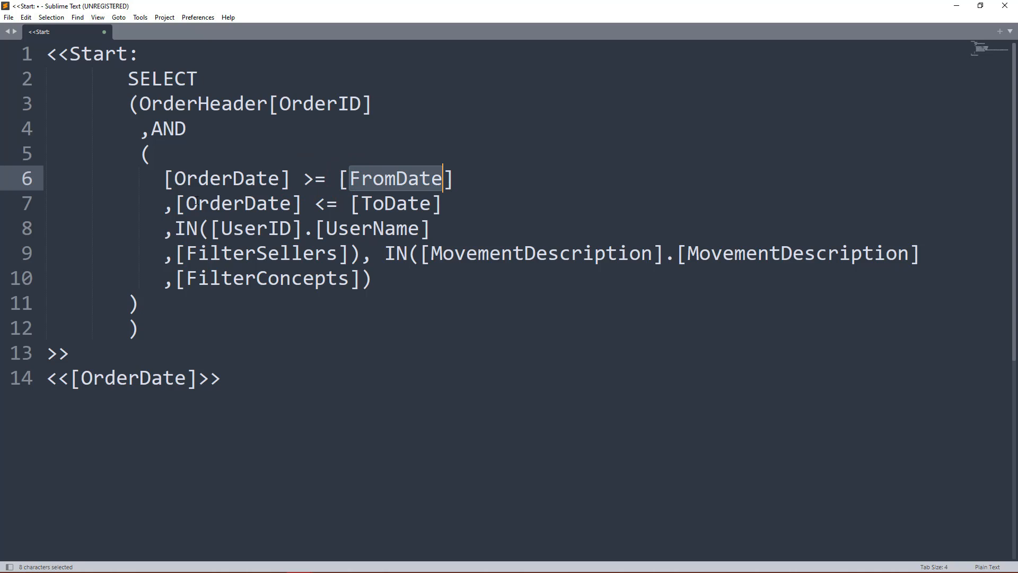
drag(183, 203, 432, 204)
click(377, 178)
double_click(386, 203)
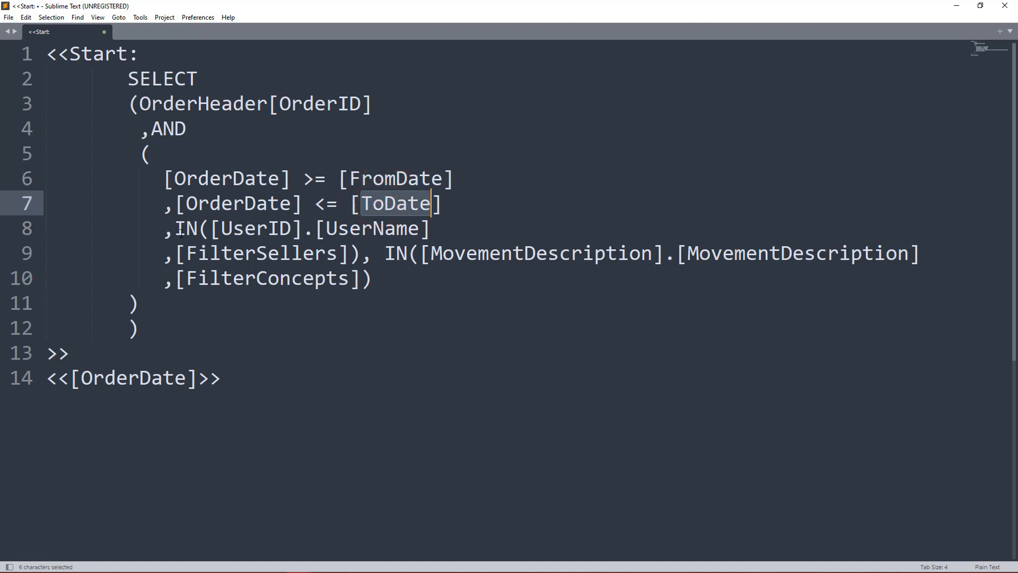
drag(177, 230, 328, 228)
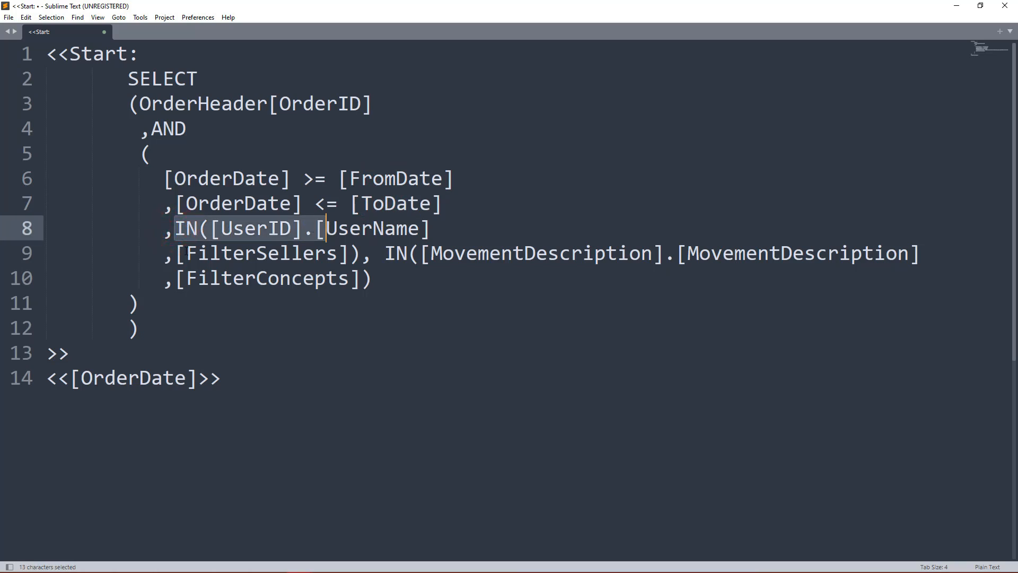
Join ,[FilterSellers]) back onto the IN([UserID].[UserName] line and start ,IN([MovementDescription] on its own line without a space after the comma.
click(165, 258)
key(BackSpace)
key(BackSpace)
key(BackSpace)
key(BackSpace)
key(BackSpace)
key(BackSpace)
key(BackSpace)
key(BackSpace)
key(BackSpace)
key(BackSpace)
key(BackSpace)
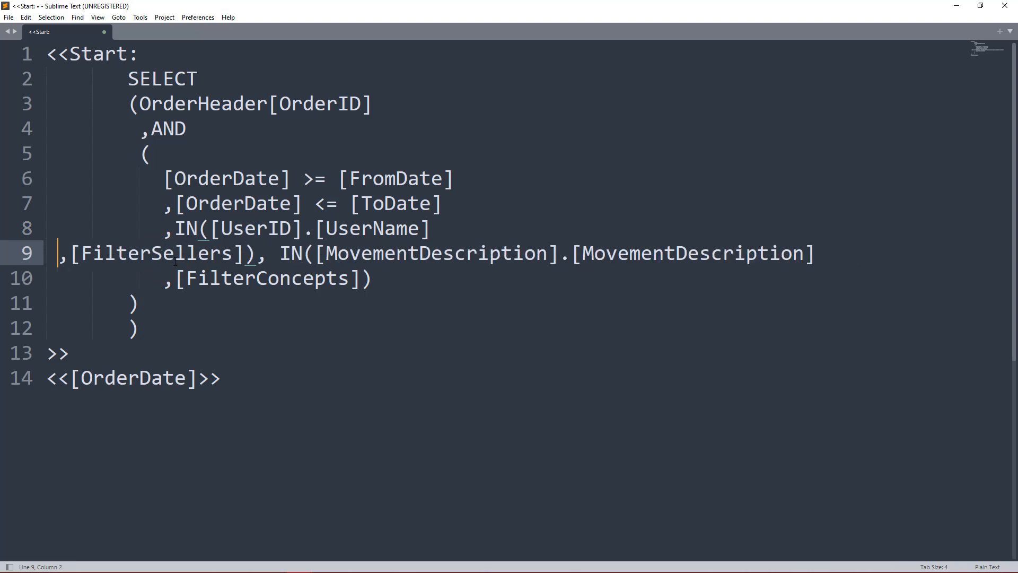
click(629, 229)
key(Return)
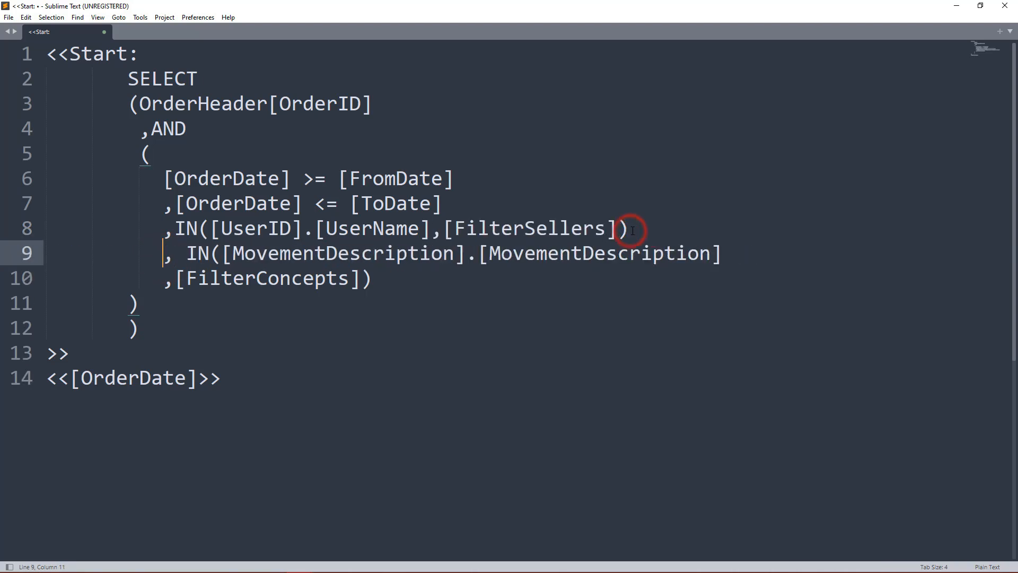
click(188, 253)
key(BackSpace)
Examine the arguments of the FilterSellers IN condition and the dereferenced MovementDescription value in the condition below it.
drag(165, 228, 561, 253)
click(280, 228)
drag(173, 229, 434, 228)
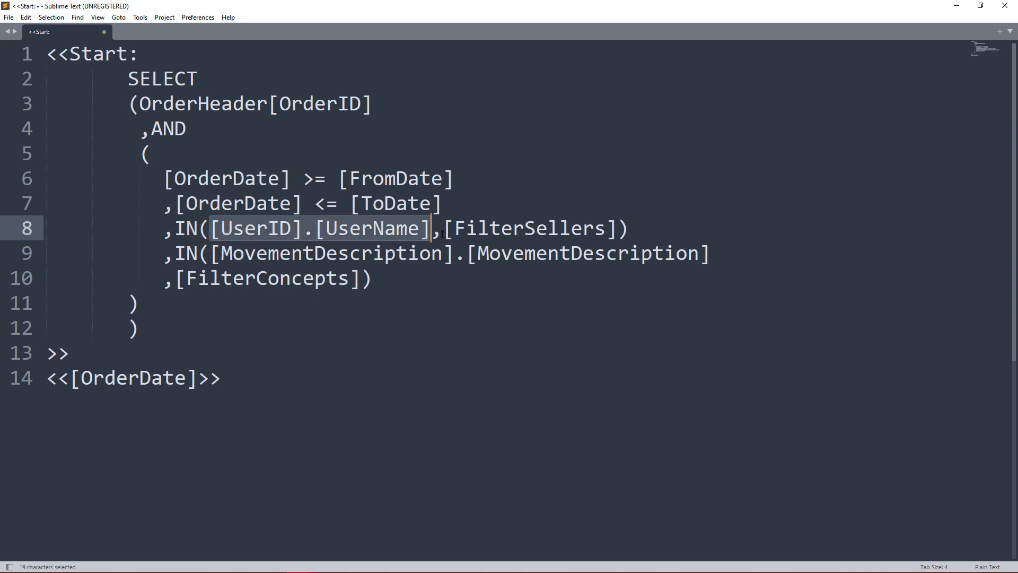
click(439, 228)
click(184, 230)
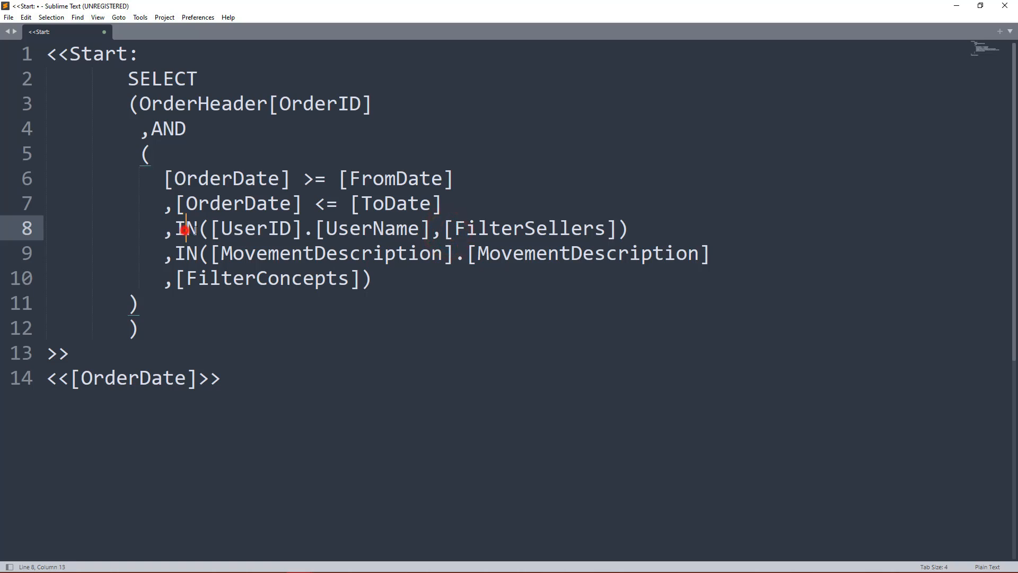
drag(444, 229, 622, 229)
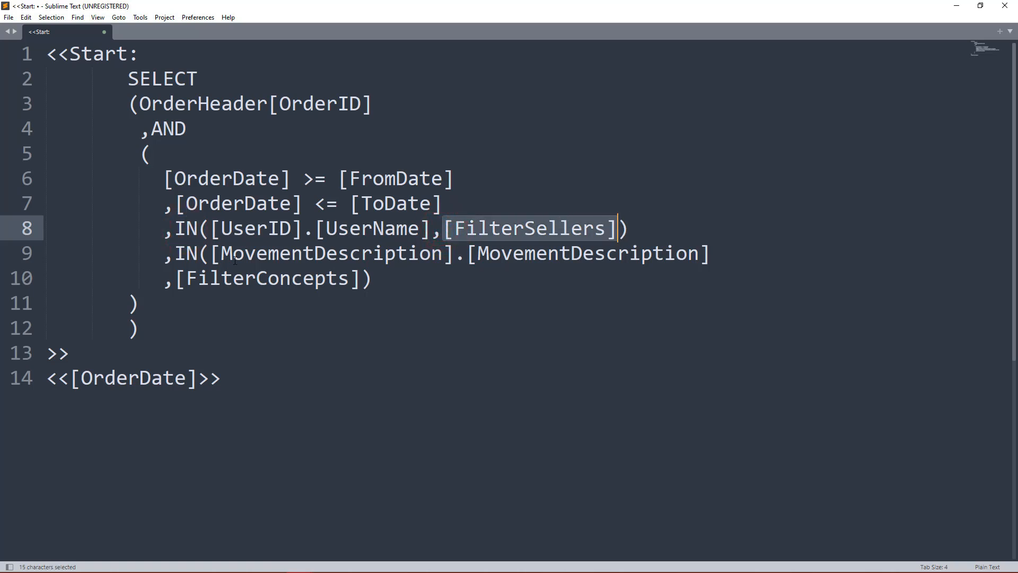
click(177, 254)
drag(221, 255, 689, 252)
Join ,[FilterConcepts]) back onto the end of the ,IN([MovementDescription].[MovementDescription] line.
drag(164, 280, 28, 281)
key(BackSpace)
key(BackSpace)
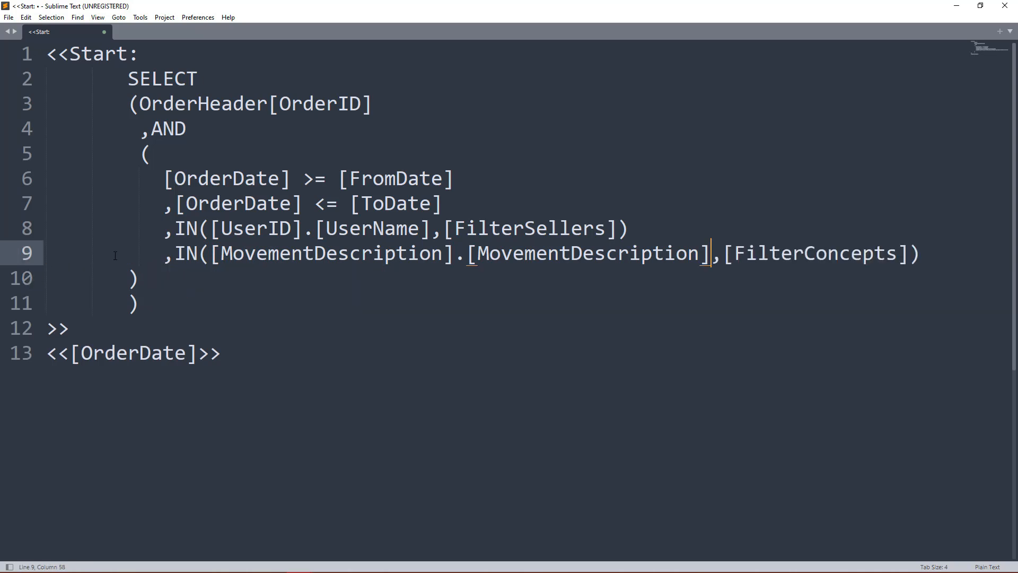
drag(744, 257, 888, 256)
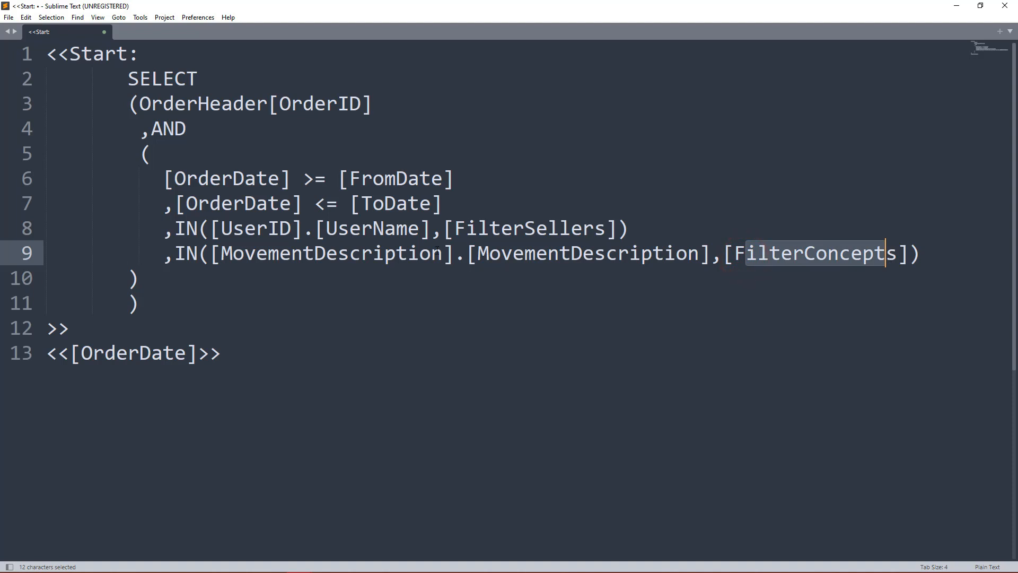
Switch to the DBSalmex spreadsheet in Google Sheets and open its Users sheet to check the [UserID].[UserName] reference.
click(225, 227)
drag(302, 229, 396, 229)
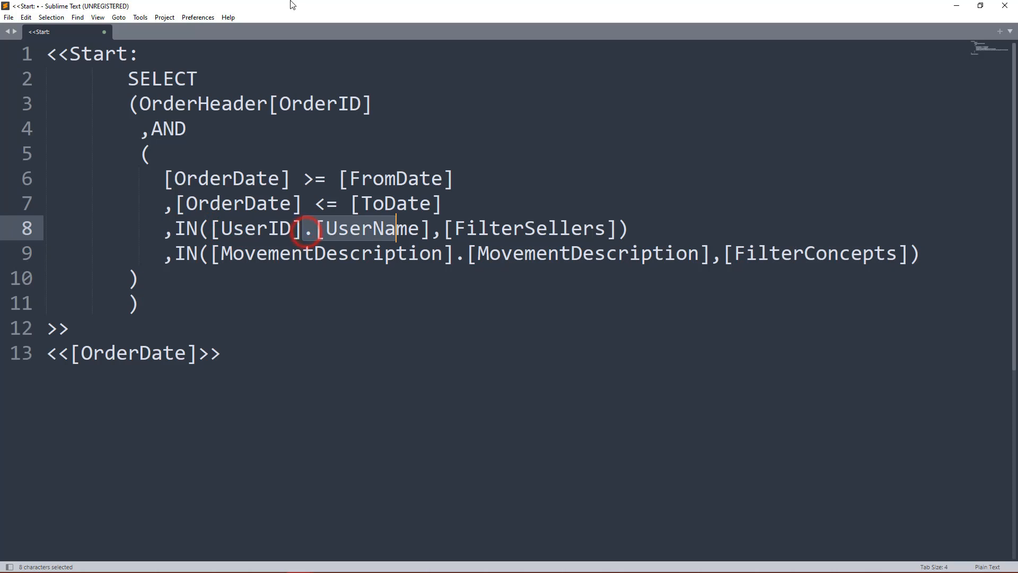
double_click(291, 4)
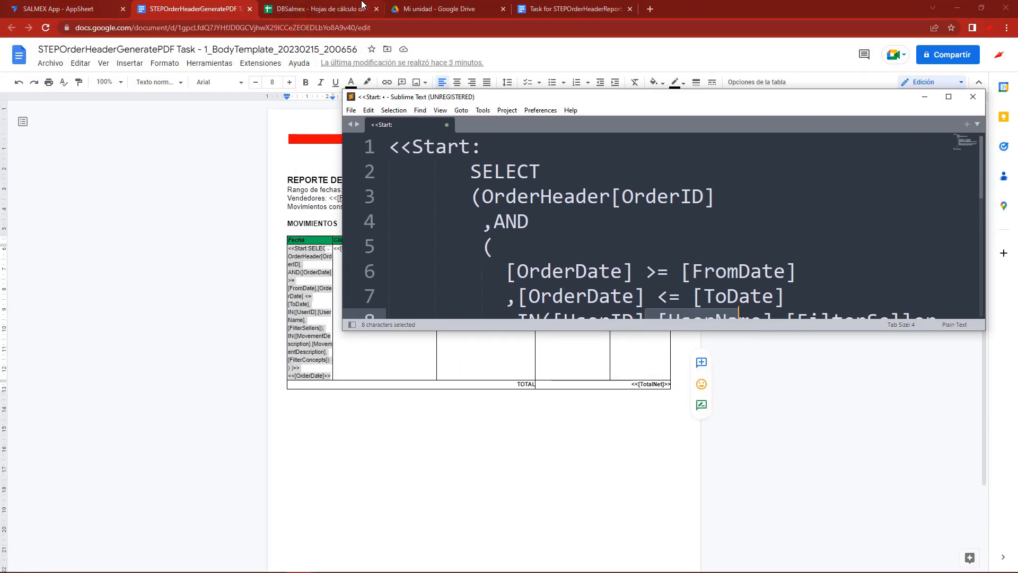
click(362, 4)
click(58, 528)
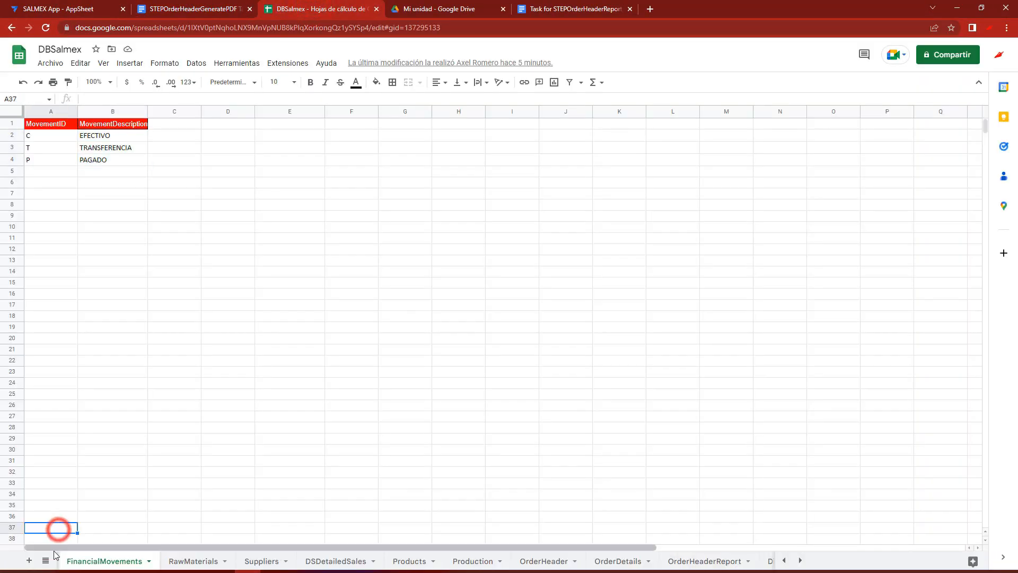
click(46, 560)
click(85, 420)
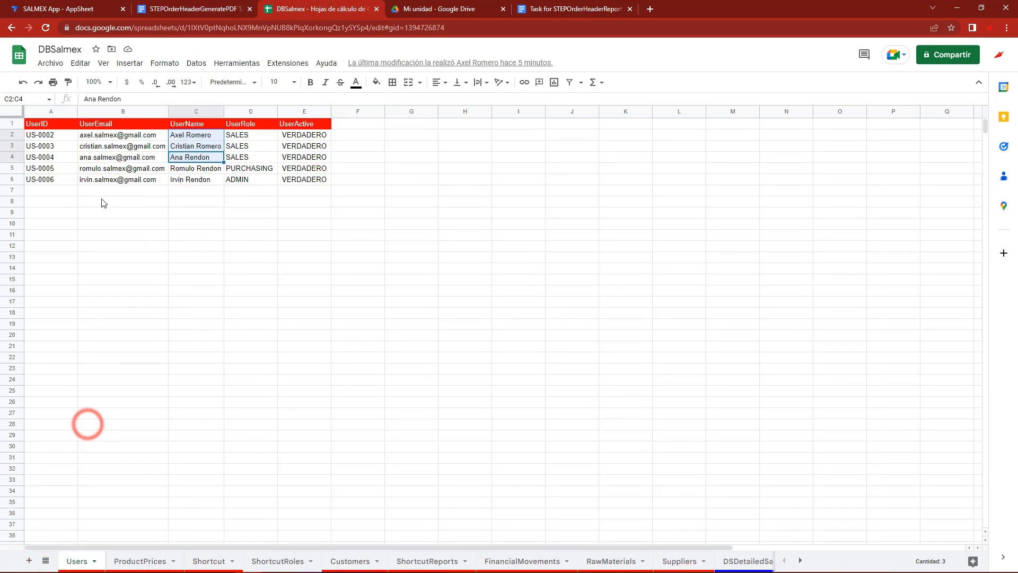
Examine the UserID values in the Users sheet and open the Vendedores options in a new OrderHeaderReport form in AppSheet.
drag(51, 137, 50, 180)
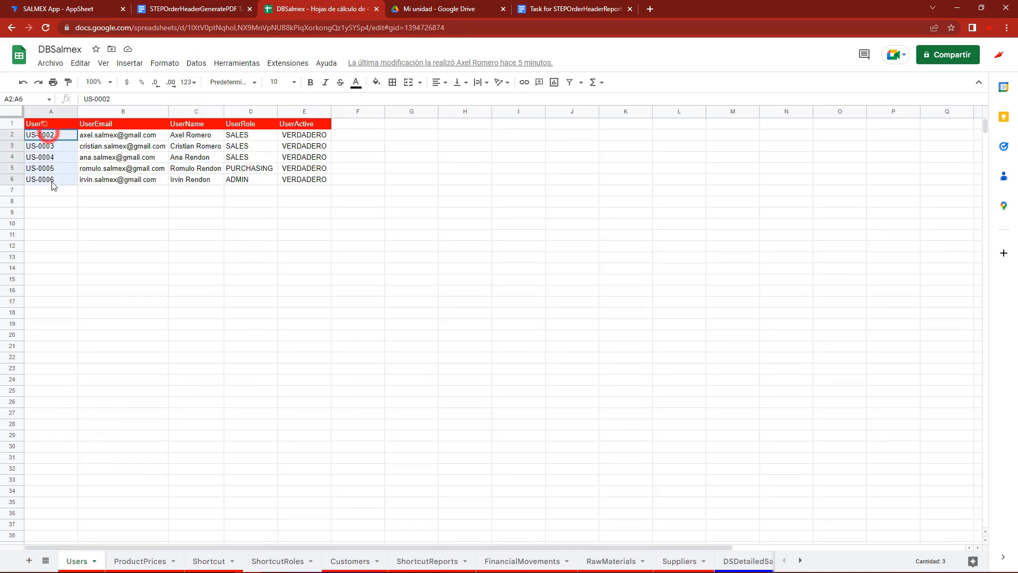
click(62, 12)
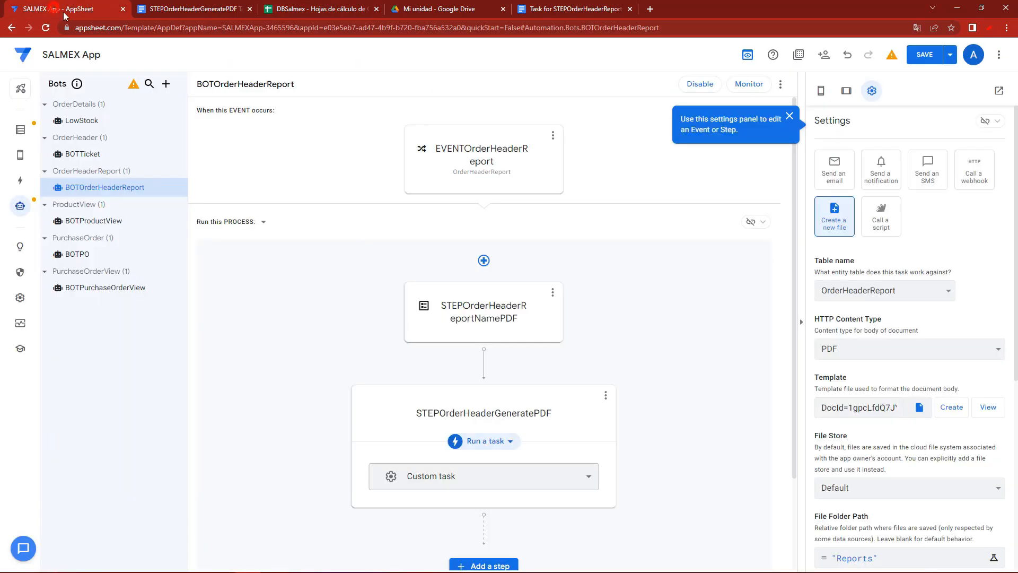
click(20, 130)
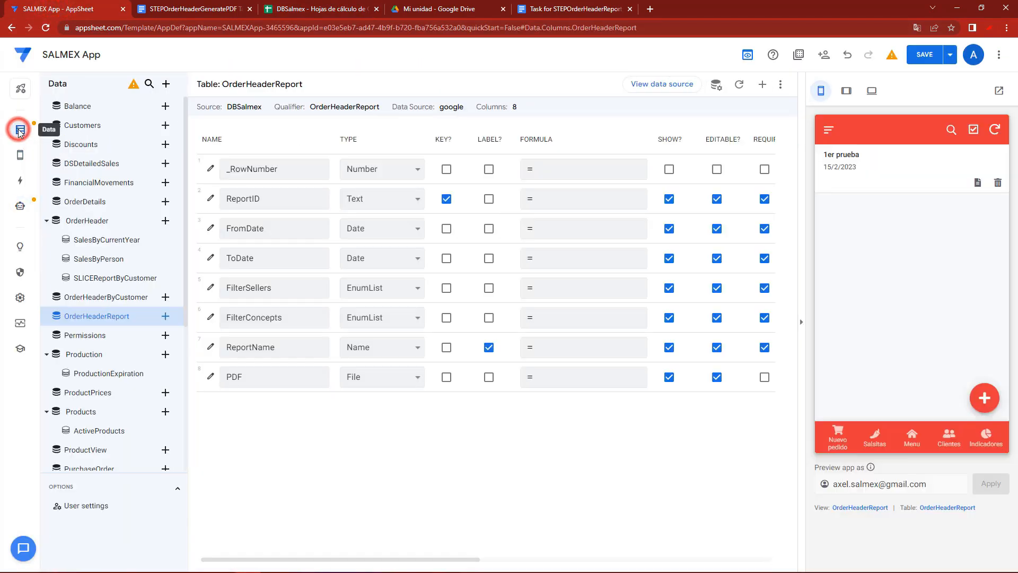
click(984, 398)
click(870, 345)
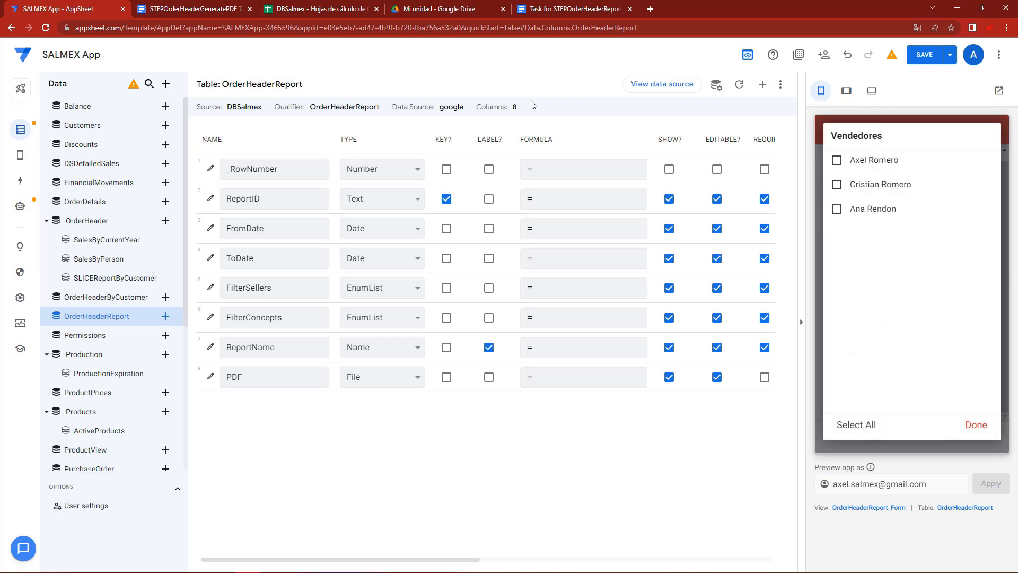
Switch back to the DBSalmex spreadsheet and compare the first three UserName values with the Vendedores options.
click(281, 9)
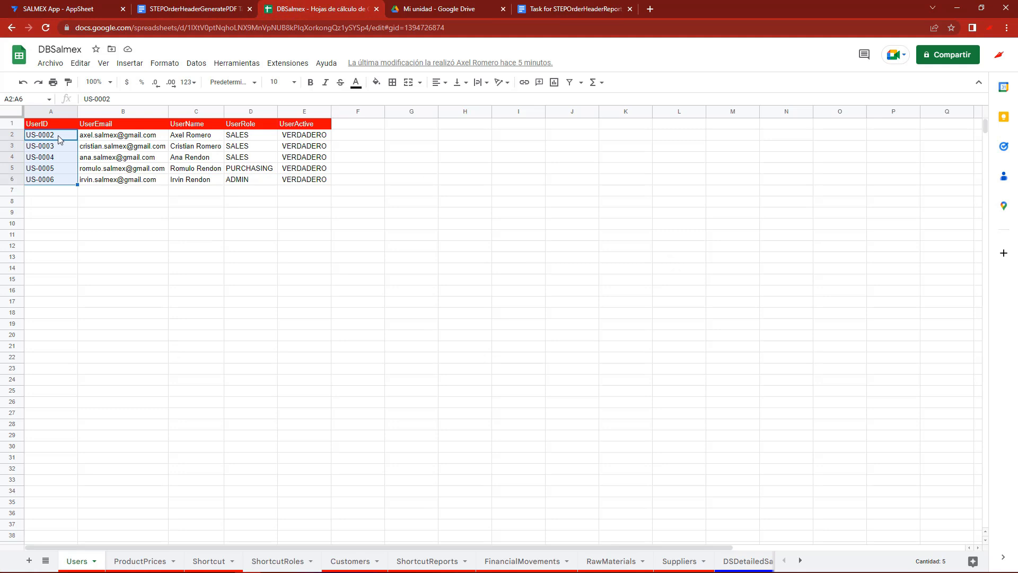
click(205, 136)
click(199, 146)
click(201, 158)
click(199, 146)
drag(202, 136, 201, 157)
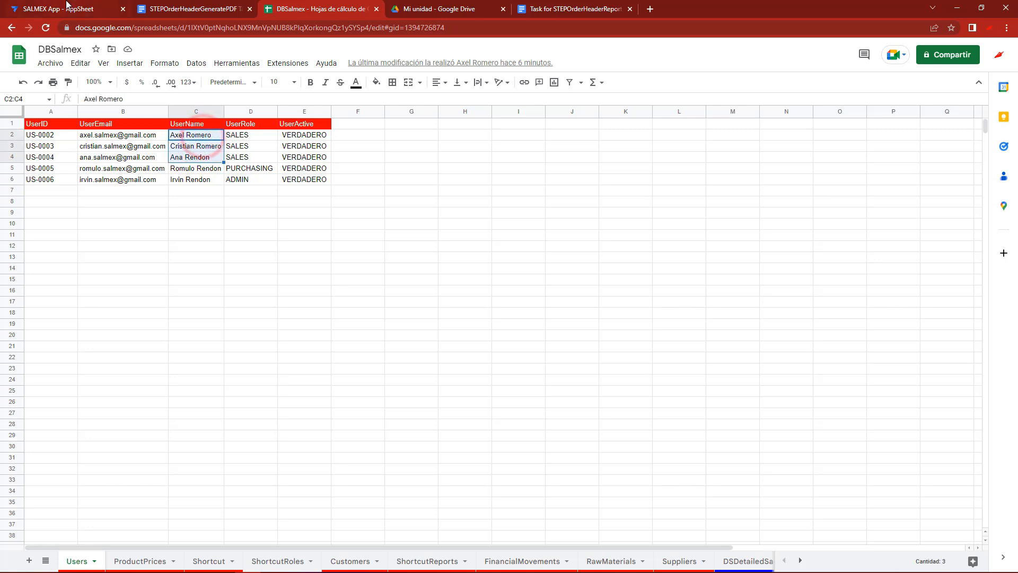
Switch to the Start:SELECT expression in Sublime Text and examine the [UserID].[UserName] reference on the FilterSellers line.
click(68, 6)
mouse_move(399, 567)
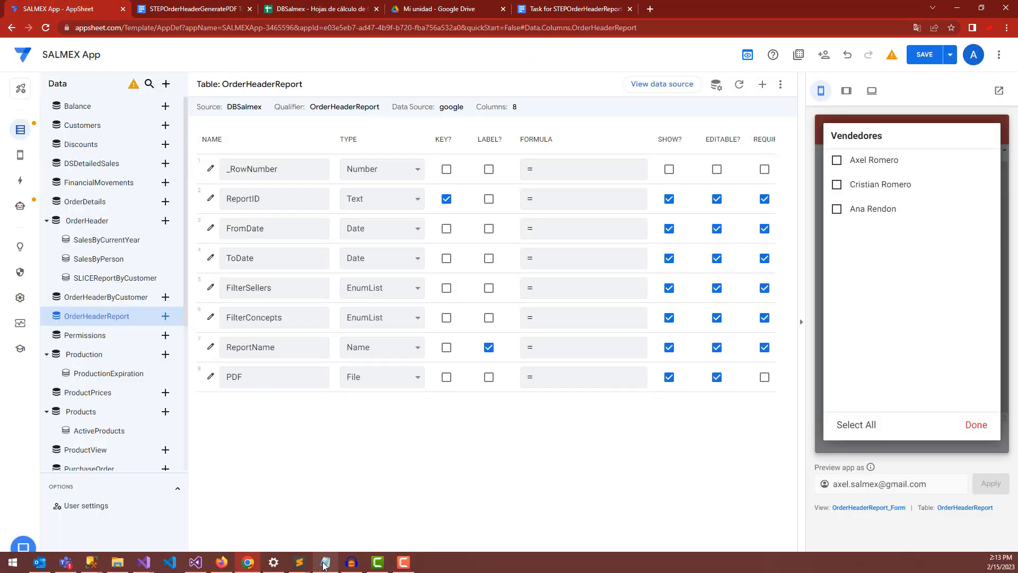
mouse_move(325, 565)
click(345, 527)
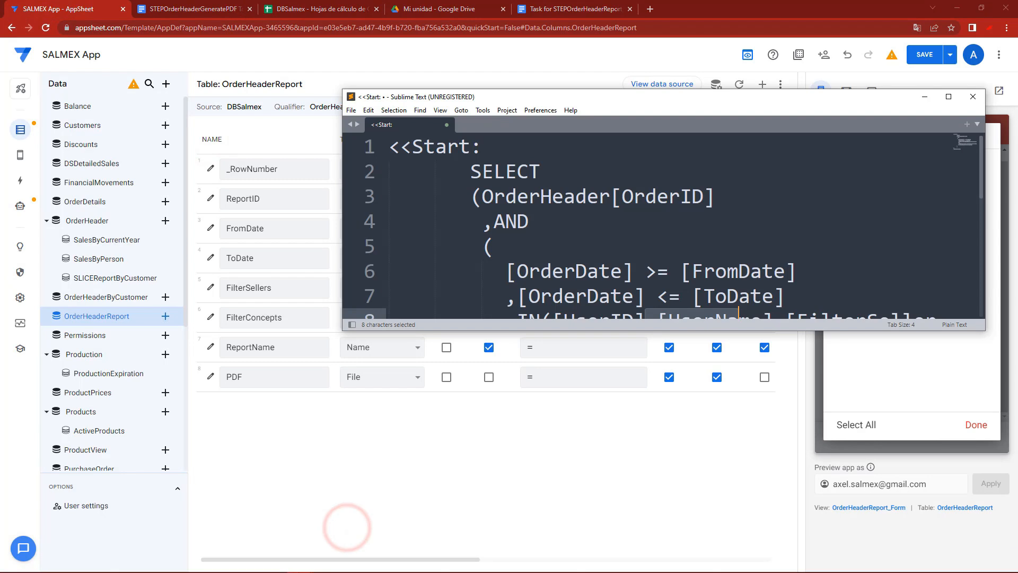
click(948, 97)
click(399, 240)
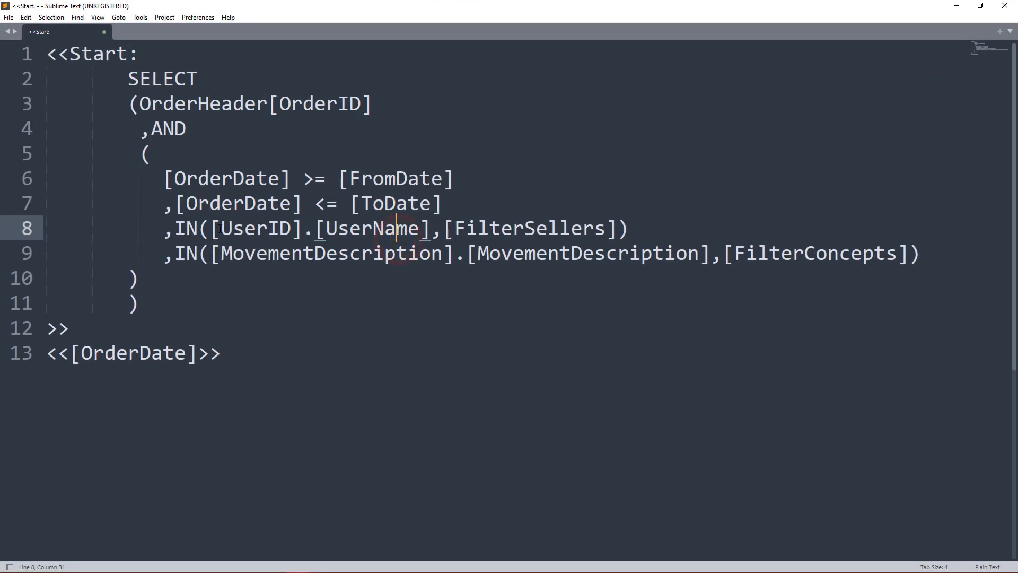
drag(214, 228, 407, 228)
click(306, 229)
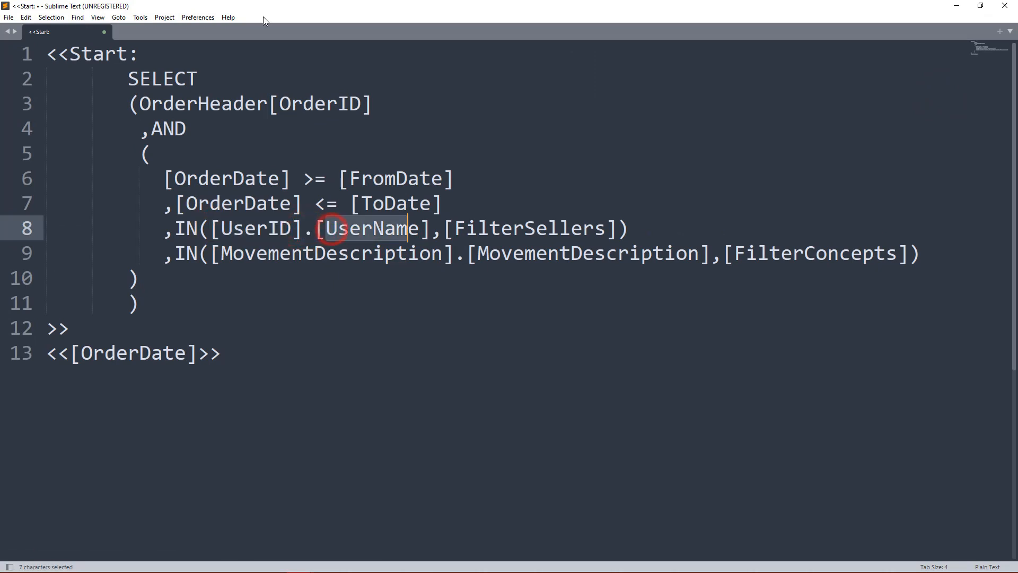
Recheck the UserName values in the Users sheet and close the Vendedores list in the AppSheet form without selecting anyone.
double_click(261, 8)
click(314, 9)
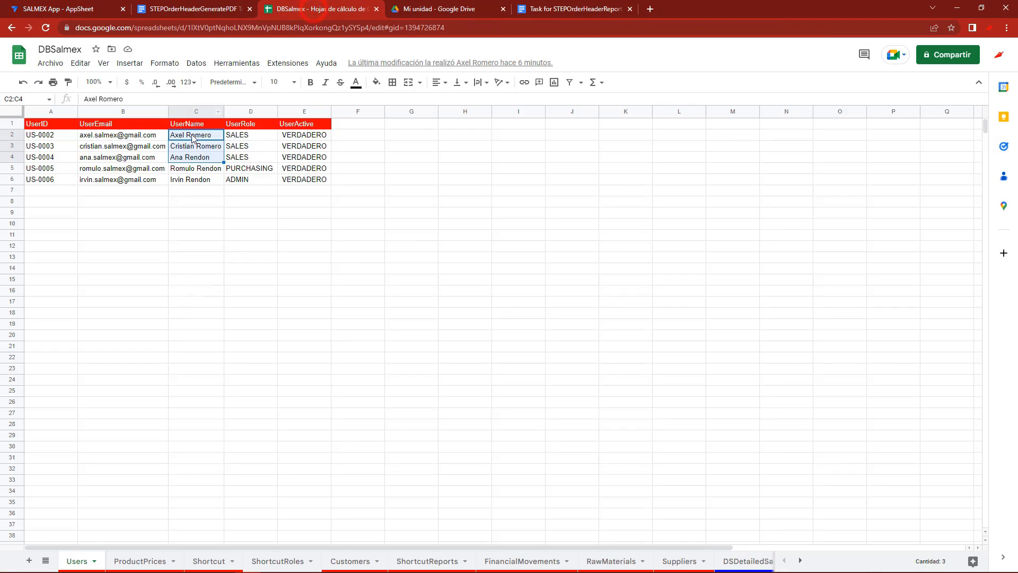
click(80, 7)
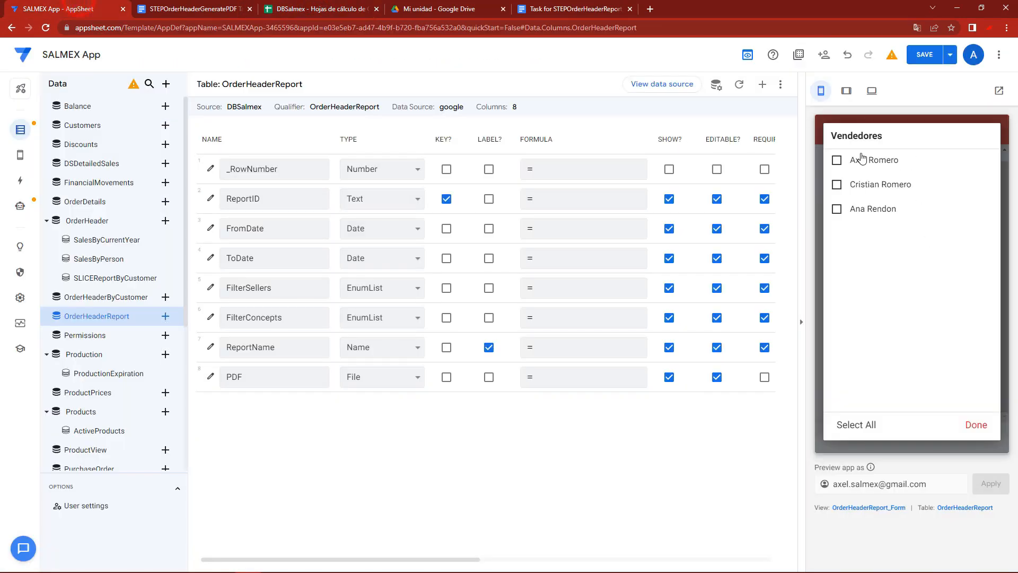
click(976, 424)
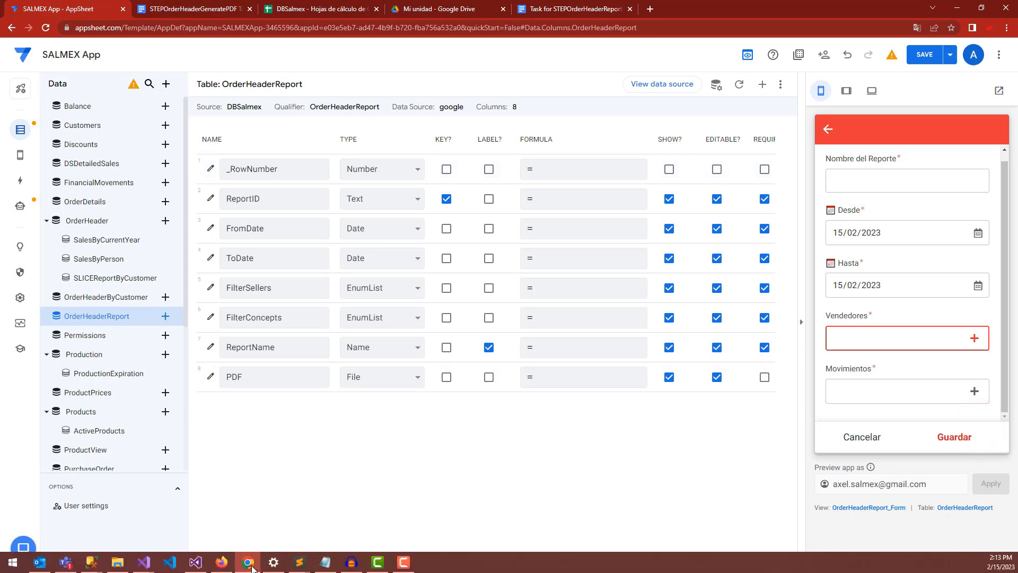
Return to the expression in Sublime Text and examine both arguments of its seller condition, [UserID].[UserName] and [FilterSellers].
click(299, 562)
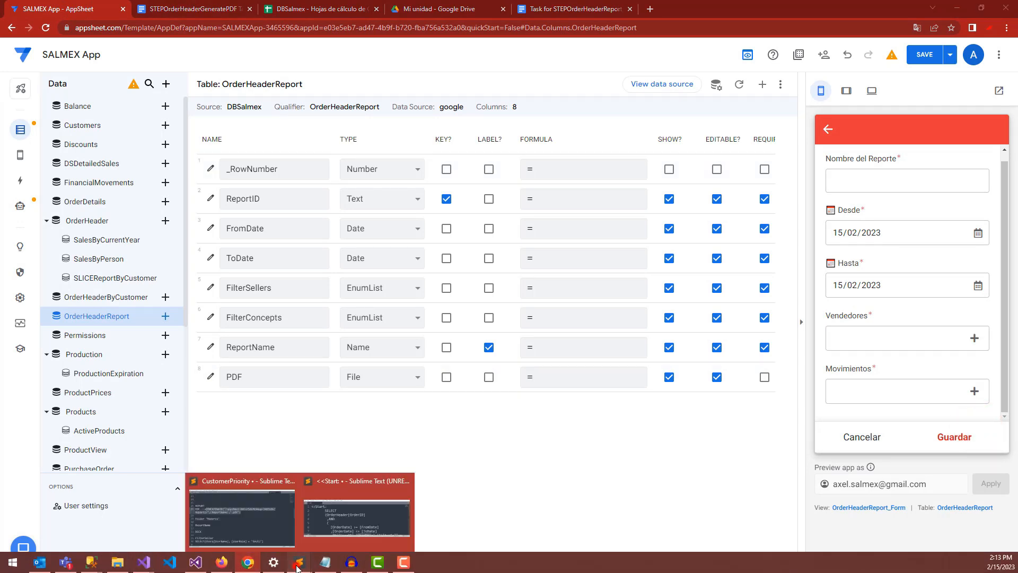
click(264, 525)
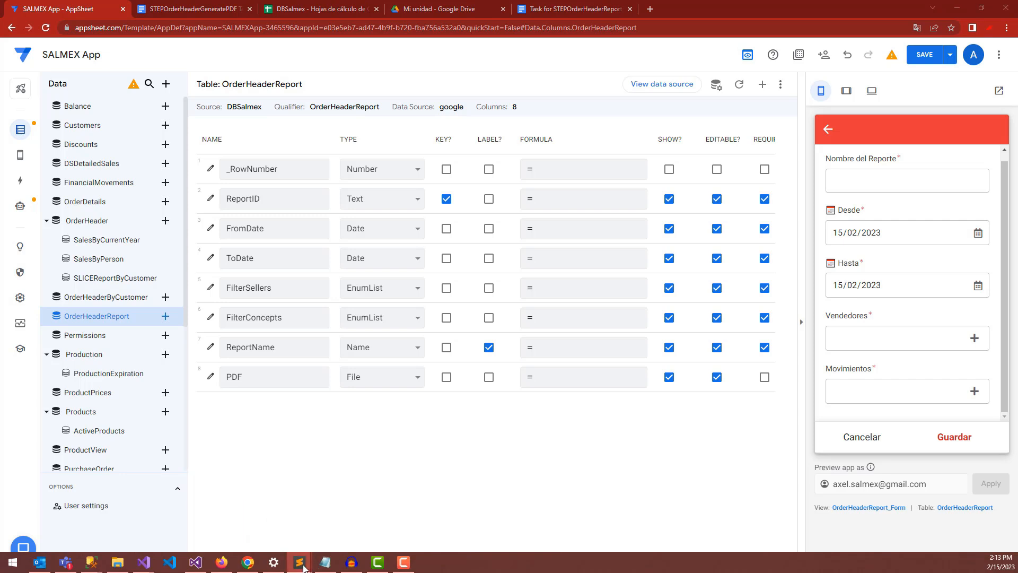
click(301, 563)
click(355, 534)
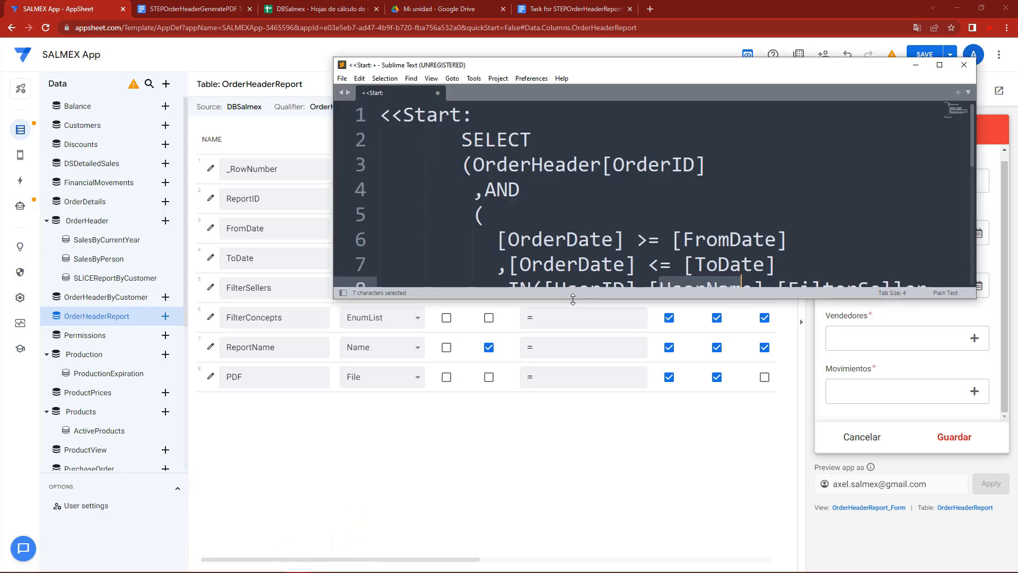
drag(573, 300, 573, 450)
double_click(638, 68)
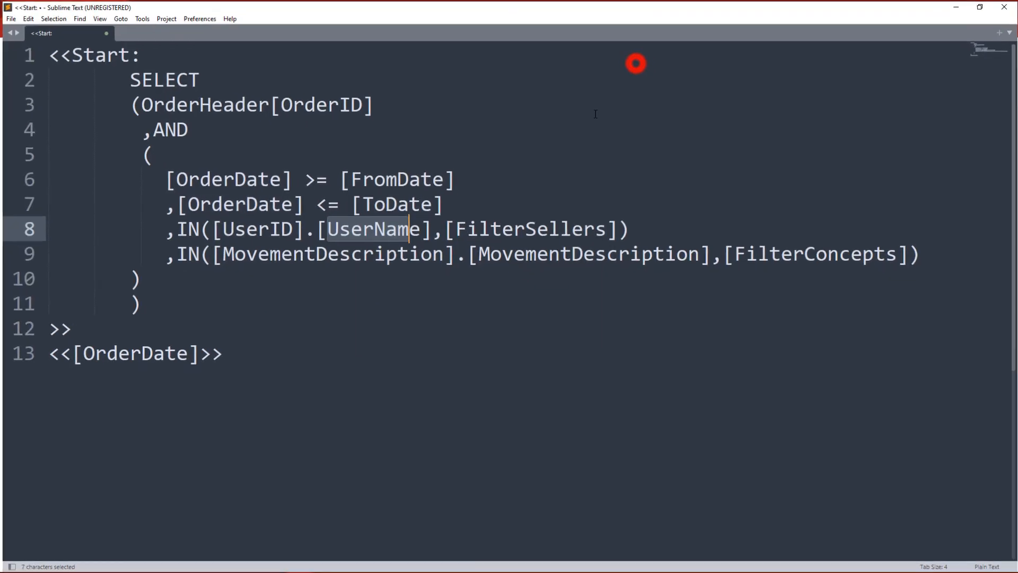
drag(434, 232, 213, 234)
drag(457, 230, 618, 229)
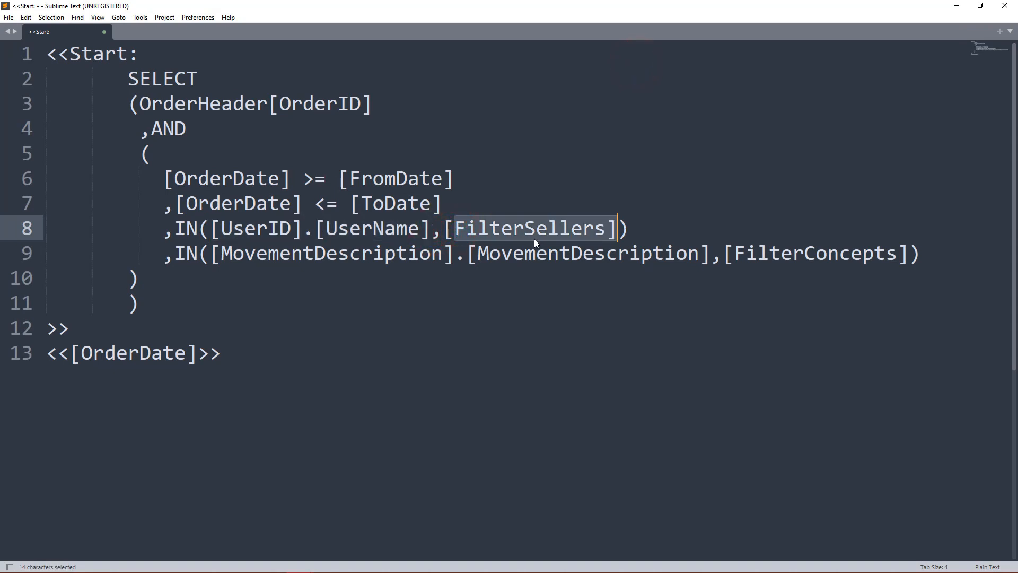
Trace the expression's [UserID] reference to the UserID column in the OrderHeader sheet of the DBSalmex spreadsheet.
double_click(250, 6)
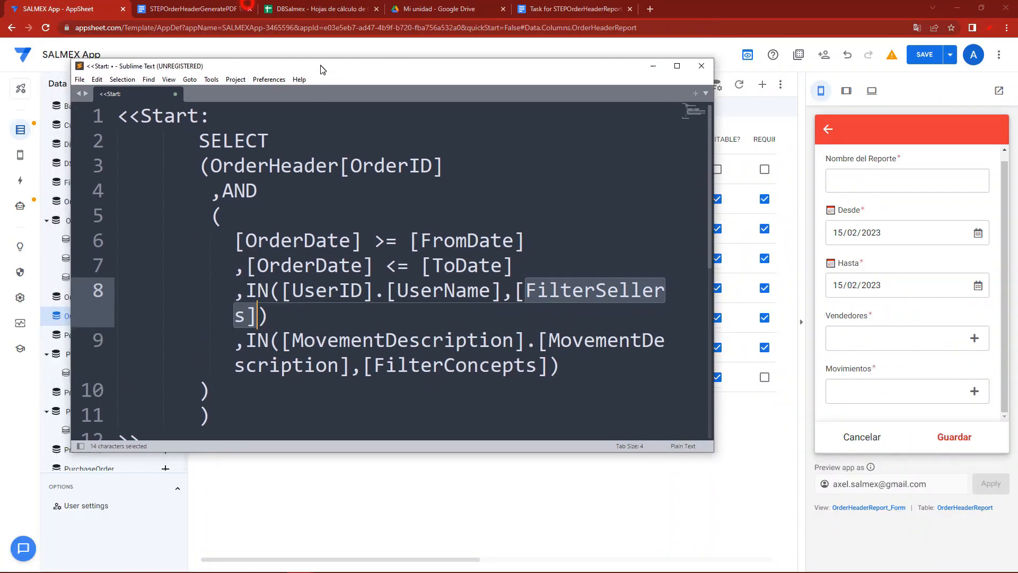
drag(293, 299, 358, 300)
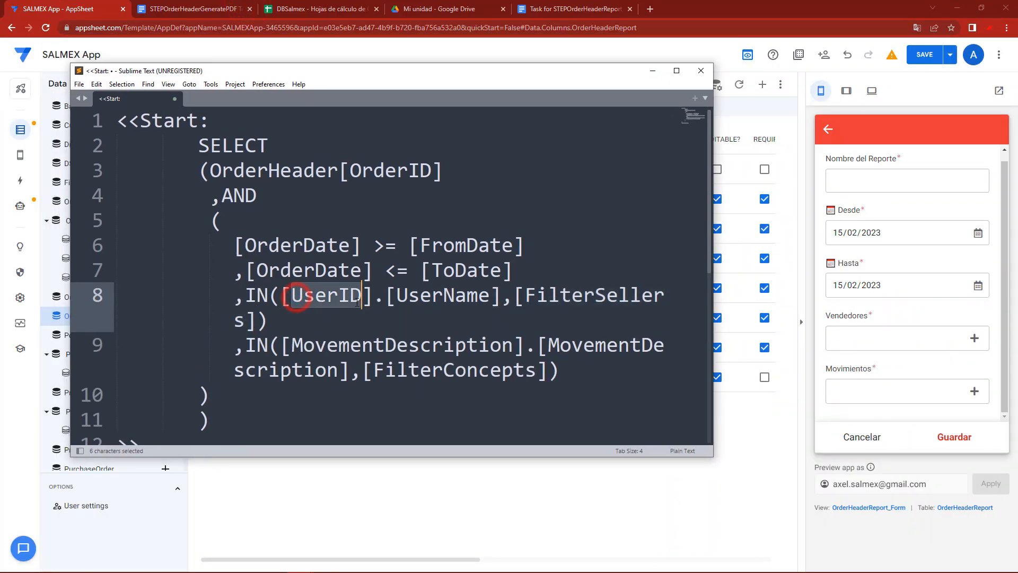
click(294, 9)
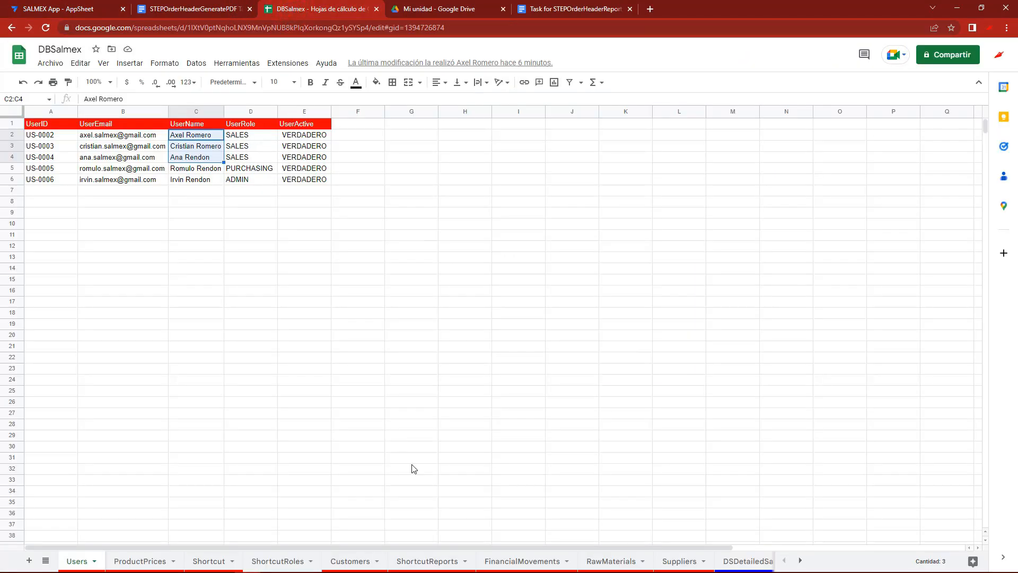
click(801, 561)
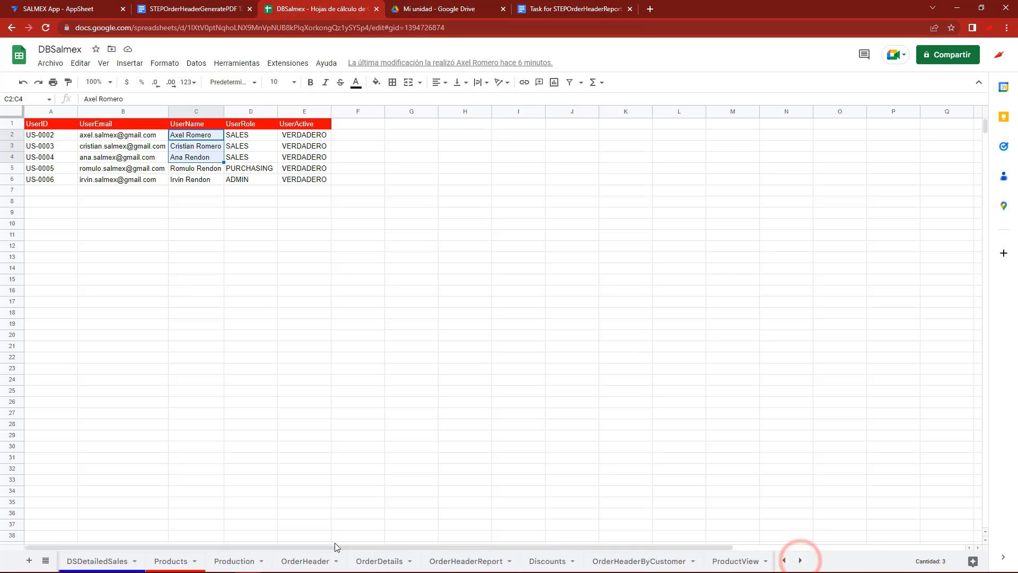
click(455, 562)
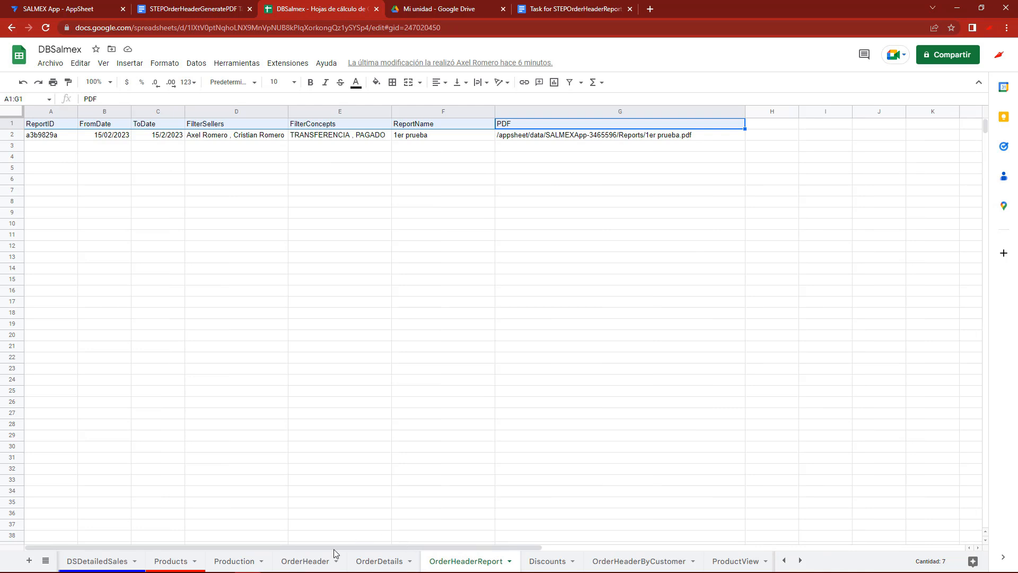
click(320, 561)
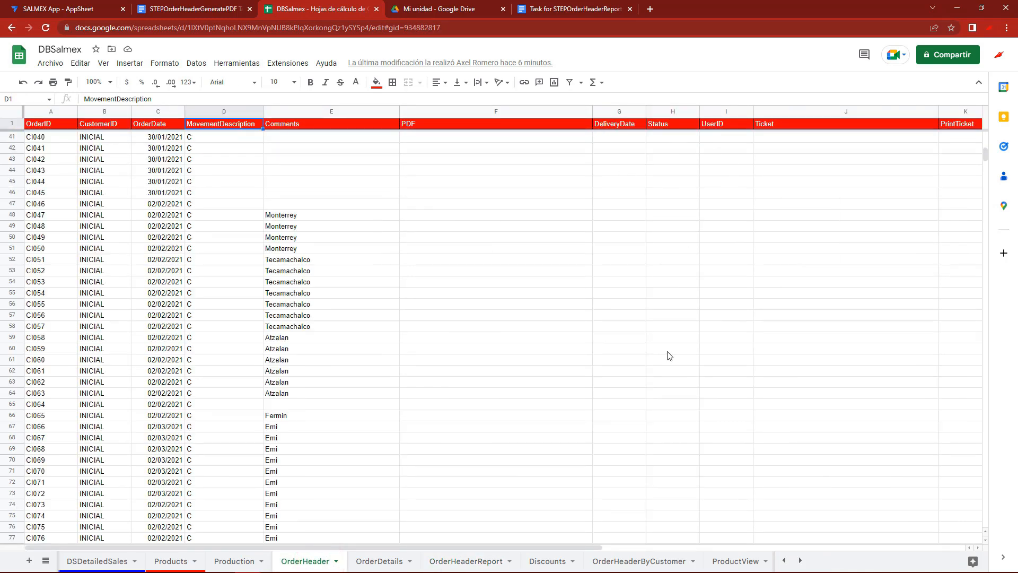
click(529, 546)
click(712, 114)
drag(985, 154, 983, 293)
drag(732, 226, 732, 315)
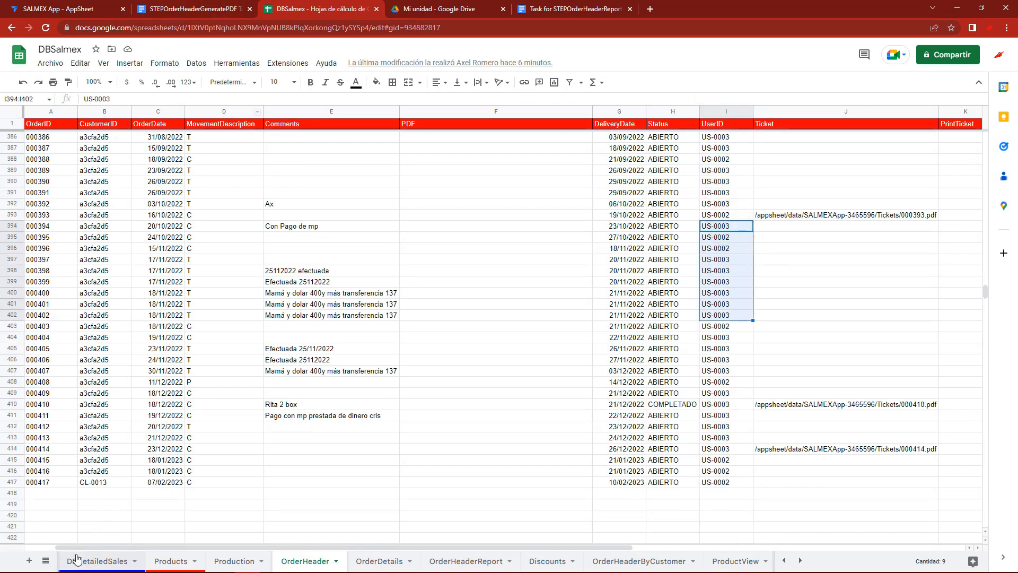
Open the Users sheet and examine the UserName values that correspond to the order UserIDs.
click(46, 561)
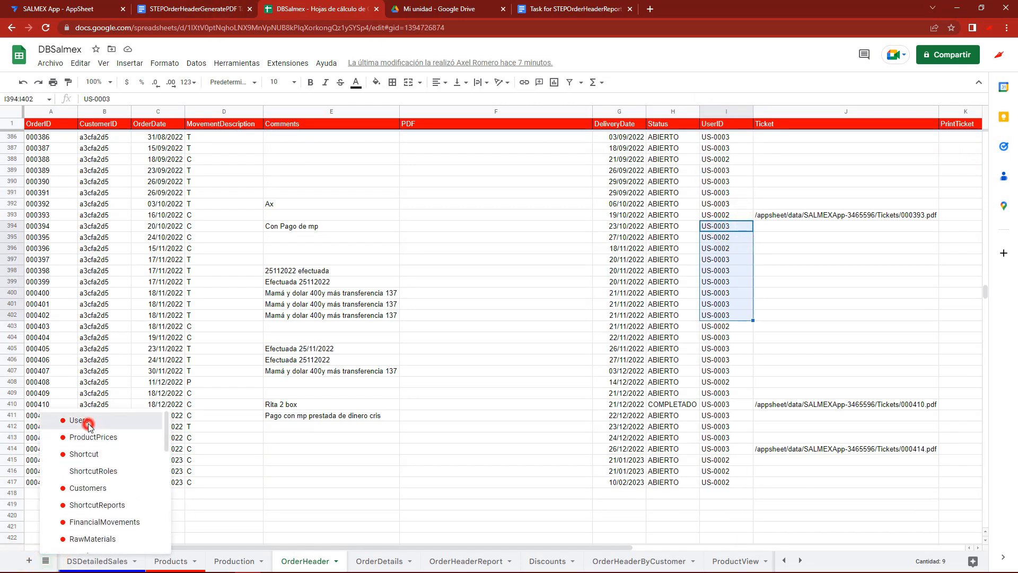
click(88, 425)
click(198, 143)
click(203, 137)
drag(207, 160, 207, 159)
Switch to AppSheet, check the form's Vendedores and Movimientos options without selecting any, and save the app.
click(77, 9)
click(926, 332)
click(966, 419)
click(883, 390)
click(977, 422)
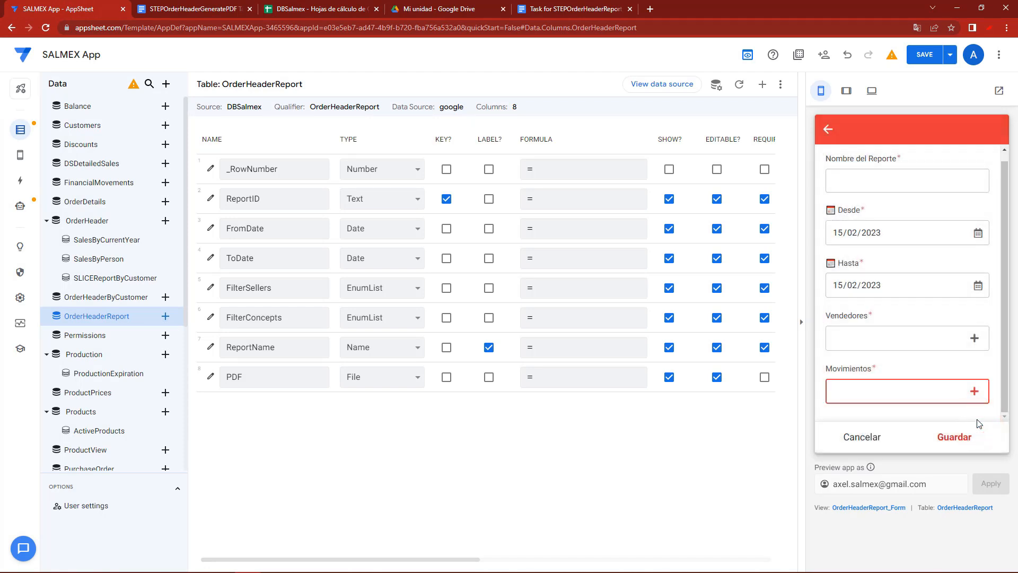
click(913, 56)
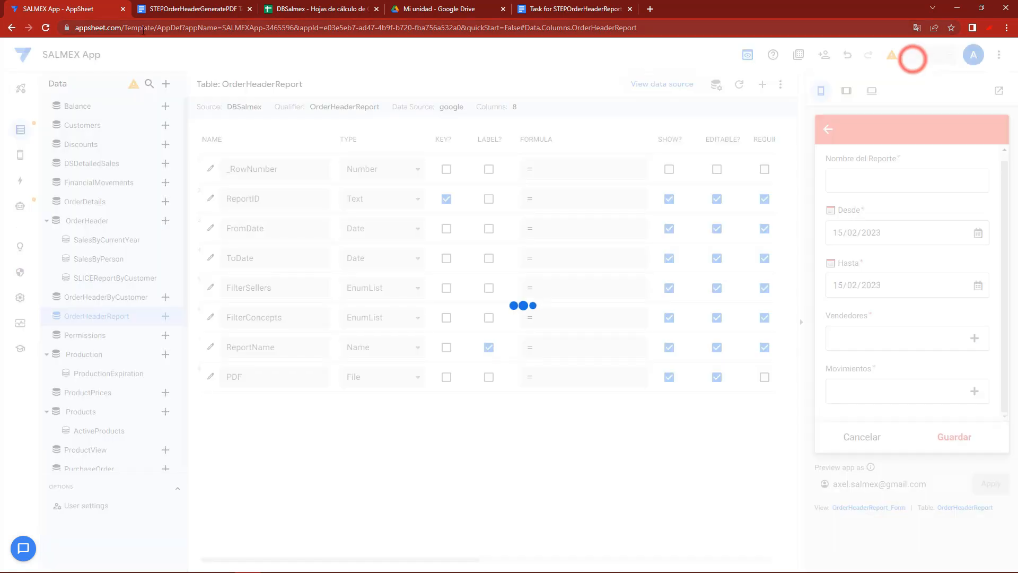
Reopen the Start:SELECT expression in Sublime Text and highlight all of it, from <<Start: through <<[OrderDate]>>.
mouse_move(300, 561)
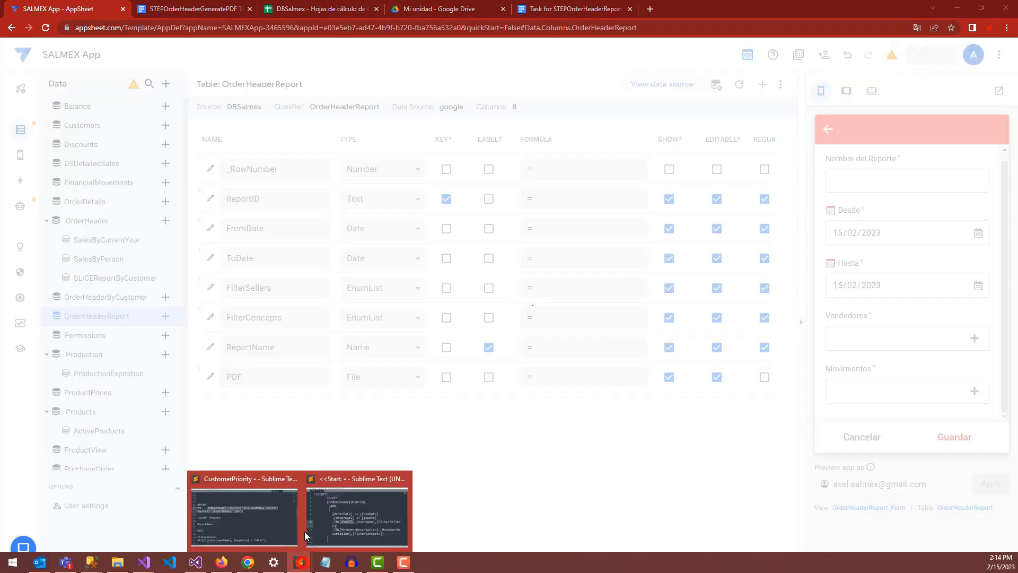
click(286, 518)
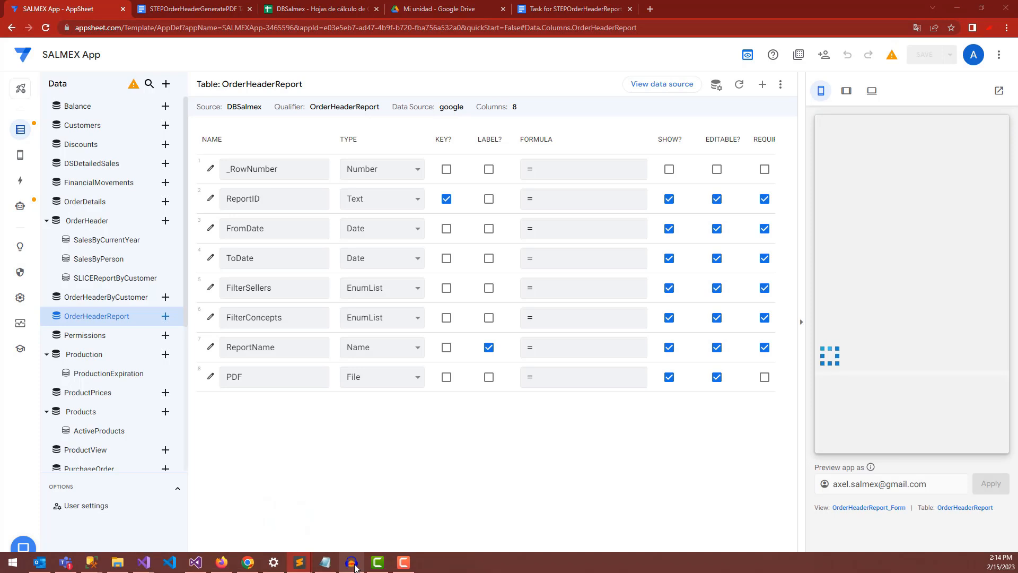
mouse_move(299, 561)
click(370, 520)
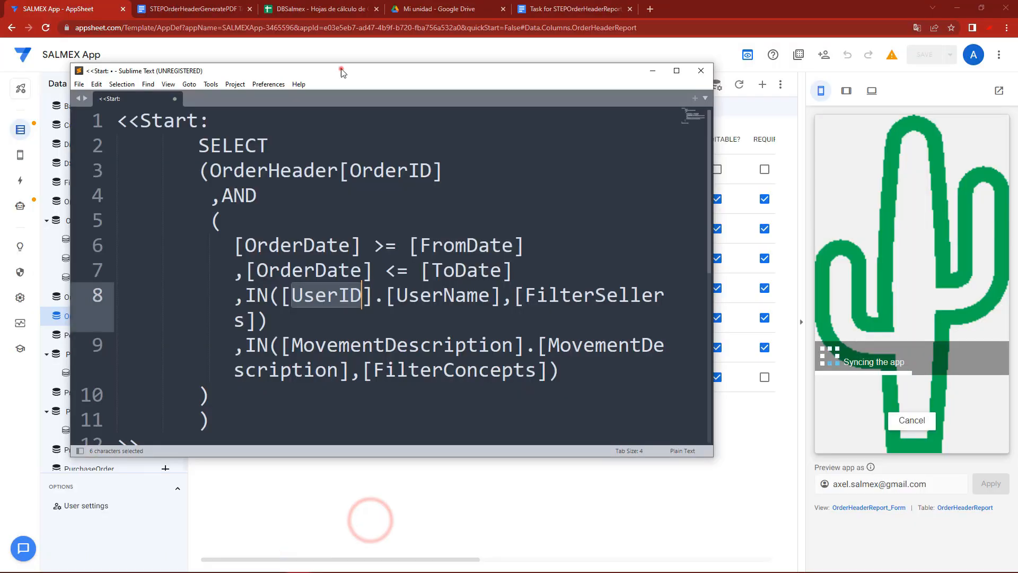
double_click(342, 69)
drag(265, 379, 40, 53)
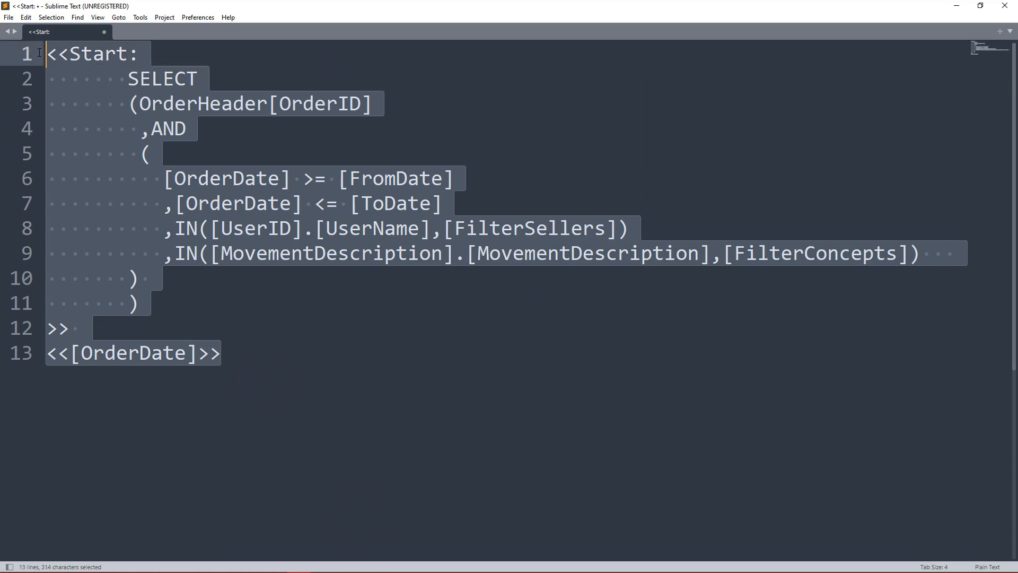
click(965, 10)
Switch to the STEPOrderHeaderGeneratePDF template in Google Docs and examine the Start:SELECT expression in the Fecha cell.
click(194, 8)
click(328, 354)
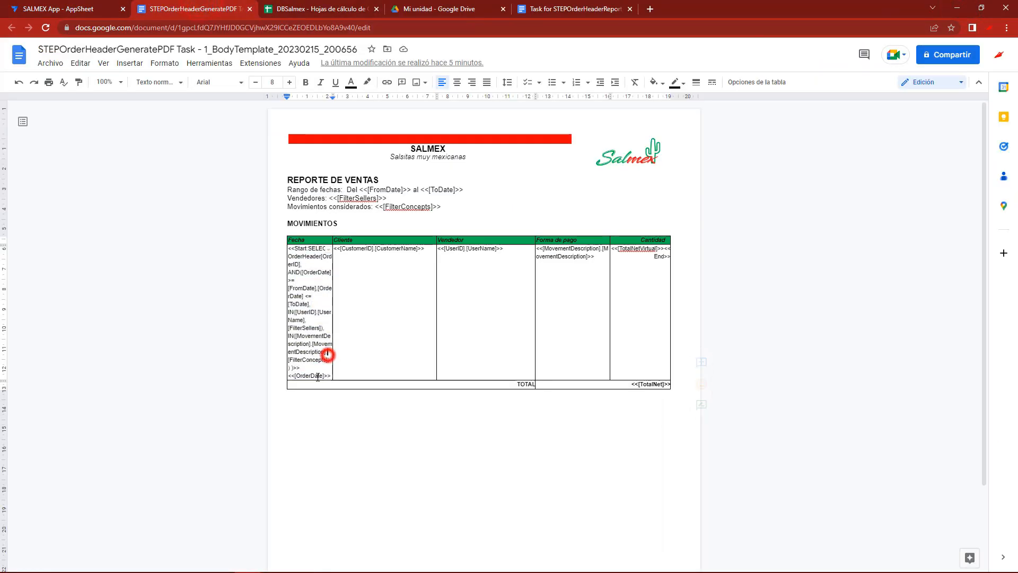
drag(331, 376, 283, 252)
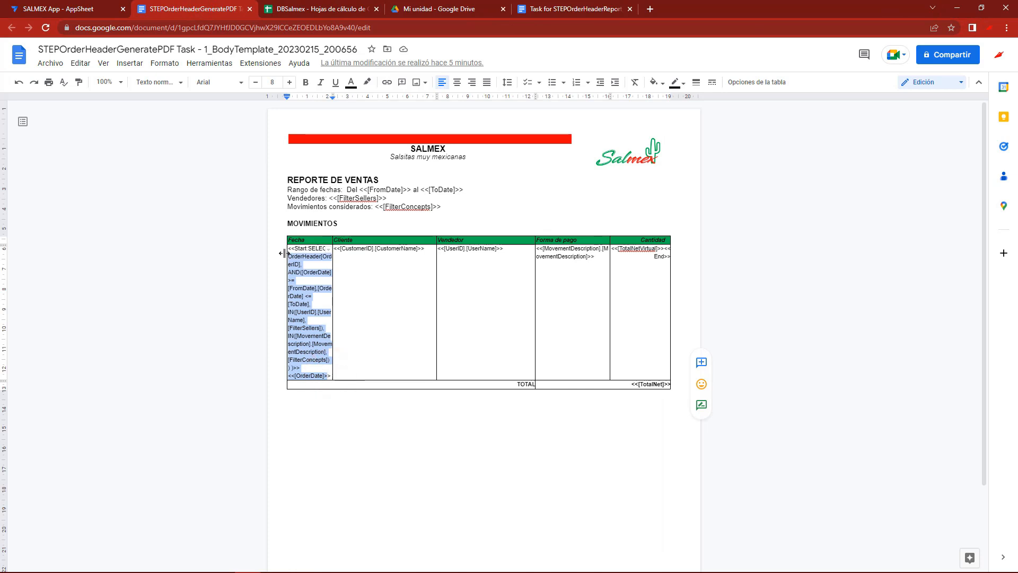
key(ctrl+plus)
key(ctrl+plus)
key(ctrl+plus)
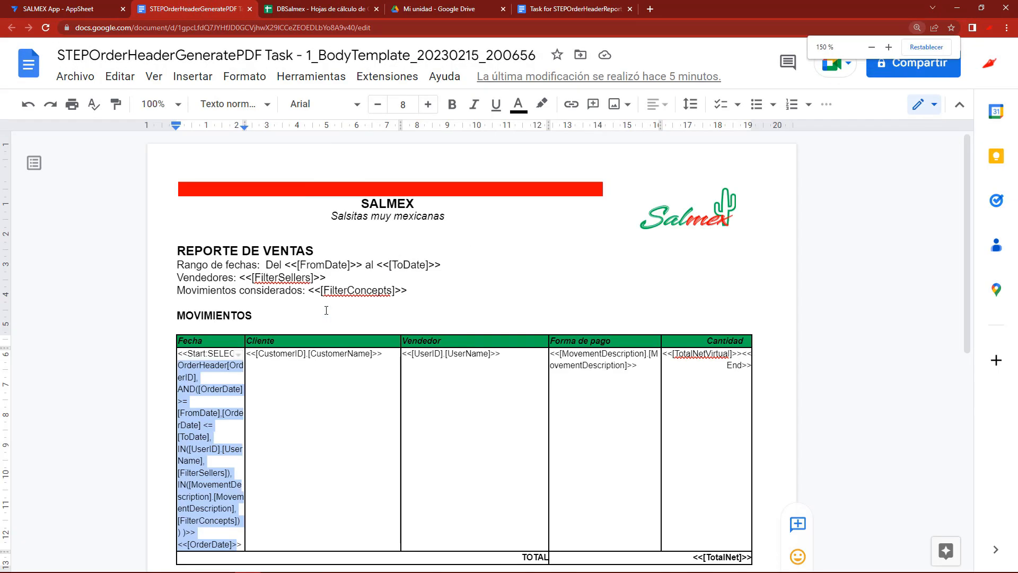
Examine the field expressions under Fecha, Cliente, Vendedor, Forma de pago and Cantidad in the template's movements table.
click(268, 372)
scroll(268, 372, down, 2)
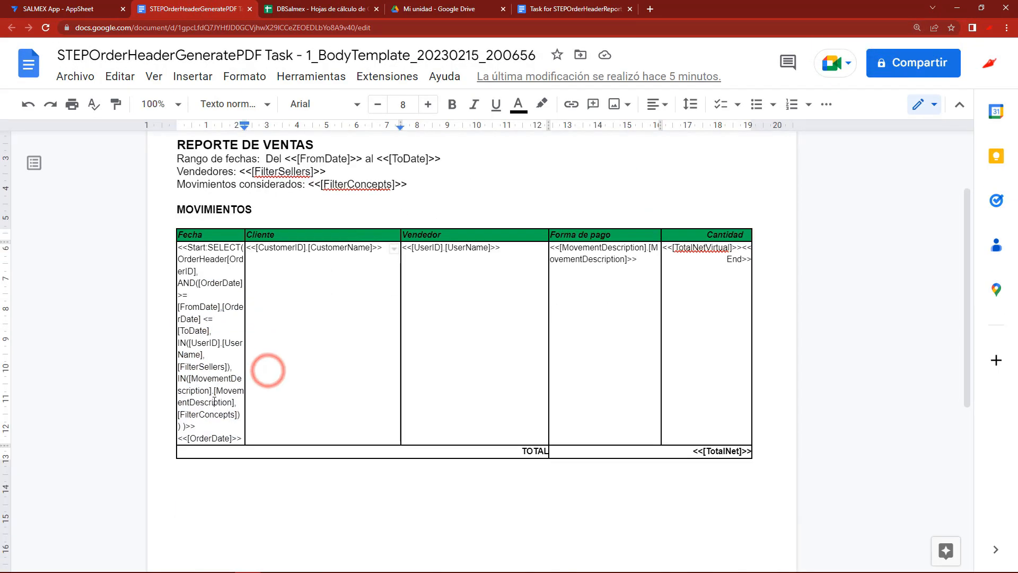
drag(223, 431, 200, 265)
click(264, 278)
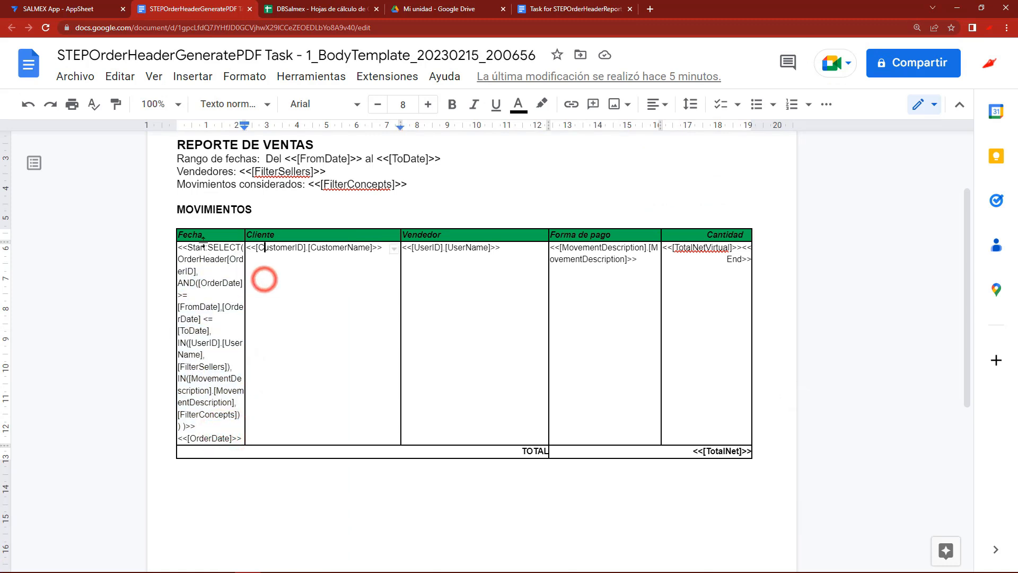
drag(281, 247, 482, 251)
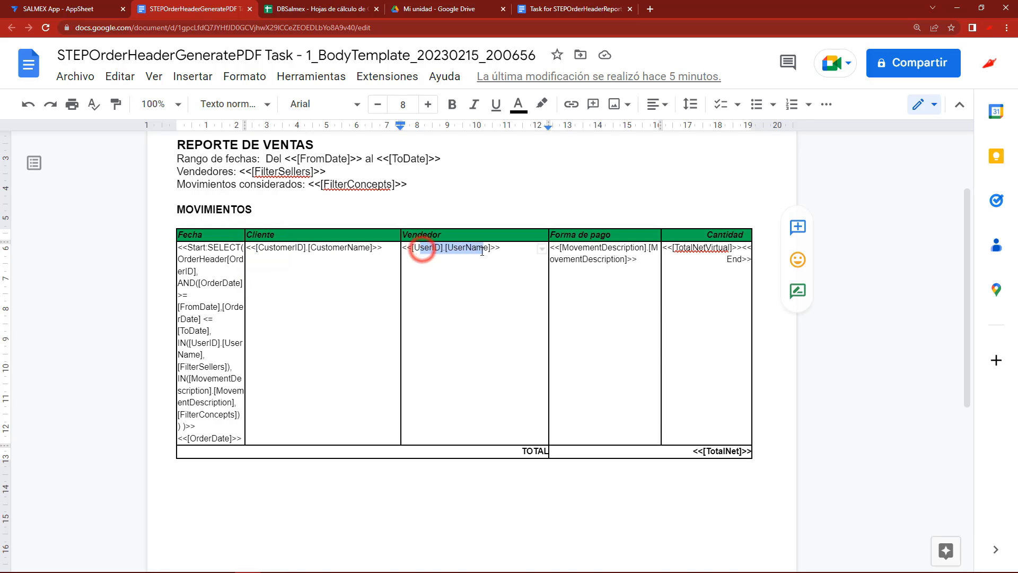
drag(588, 248, 610, 260)
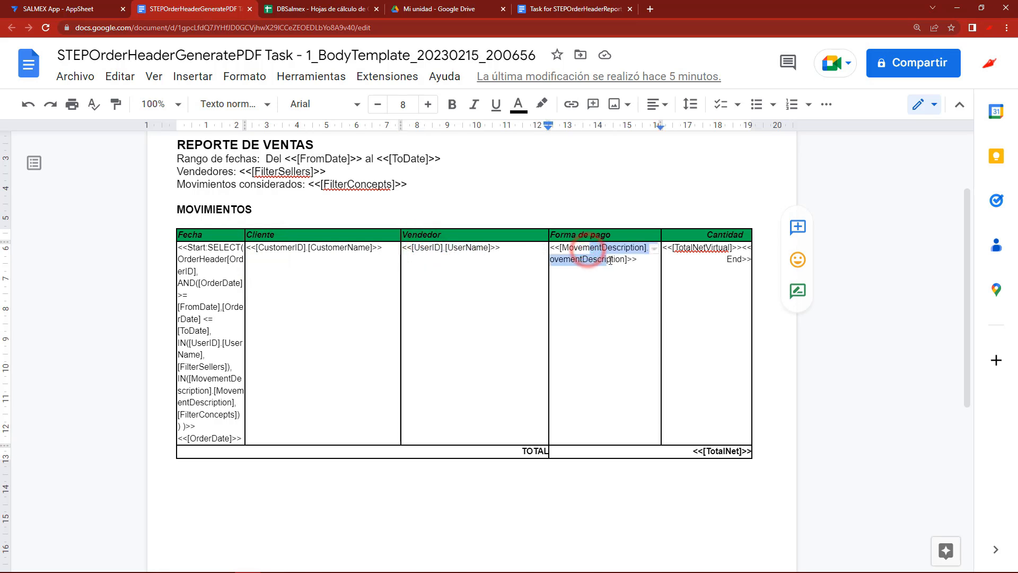
click(699, 248)
Cut the <<[TotalNet]>> expression out of the TOTAL row of the movements table.
drag(693, 451, 746, 457)
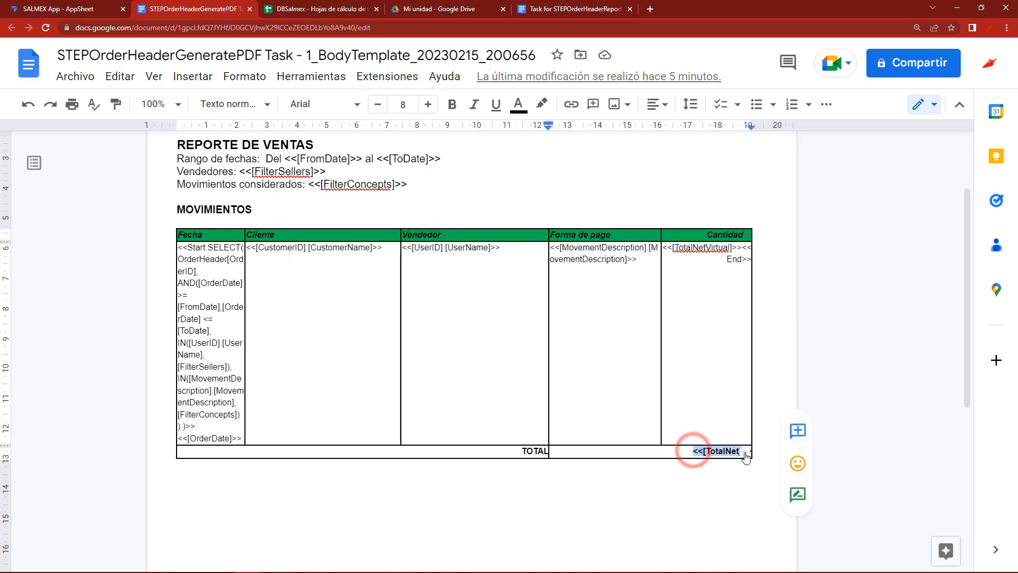
key(ctrl+x)
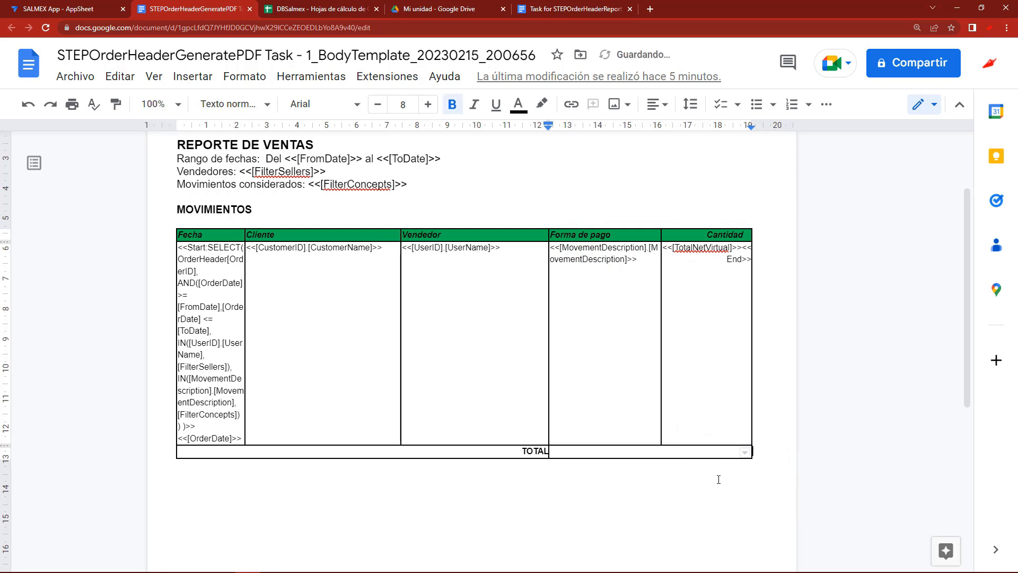
click(709, 485)
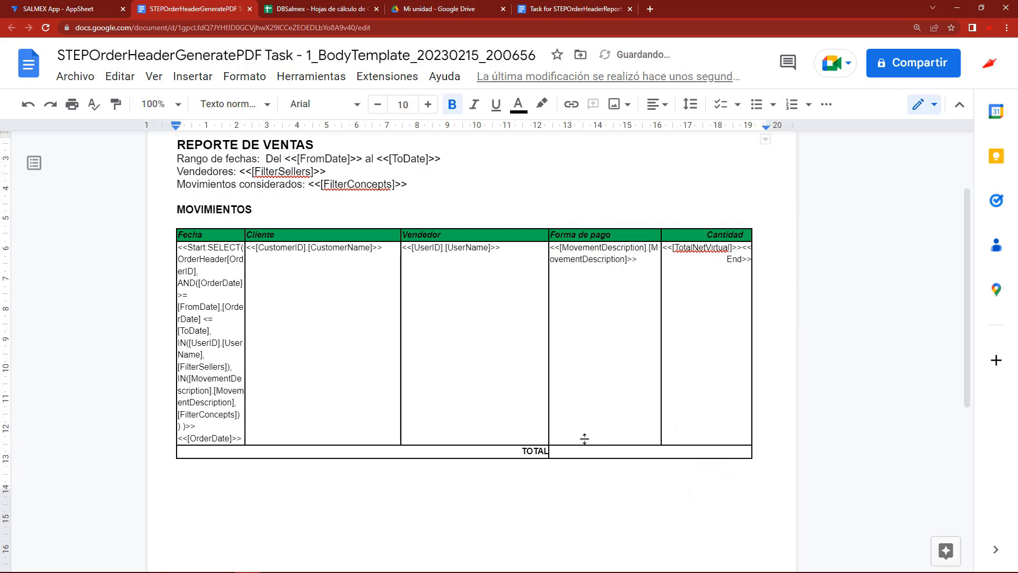
key(ctrl+minus)
key(ctrl+minus)
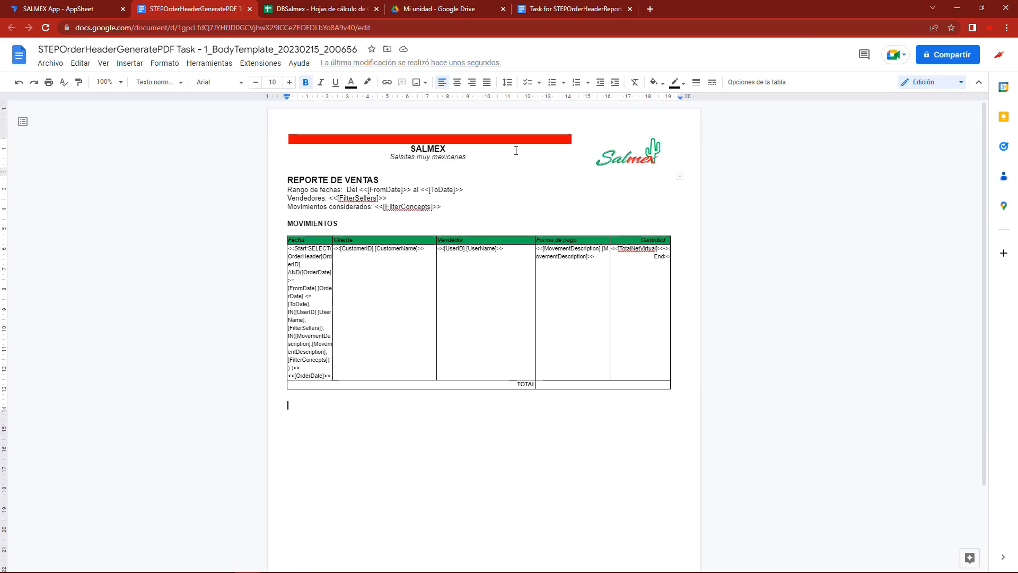
Close the older Task for STEPOrderHeaderReport template and the STEPOrderHeaderGeneratePDF template documents.
click(565, 5)
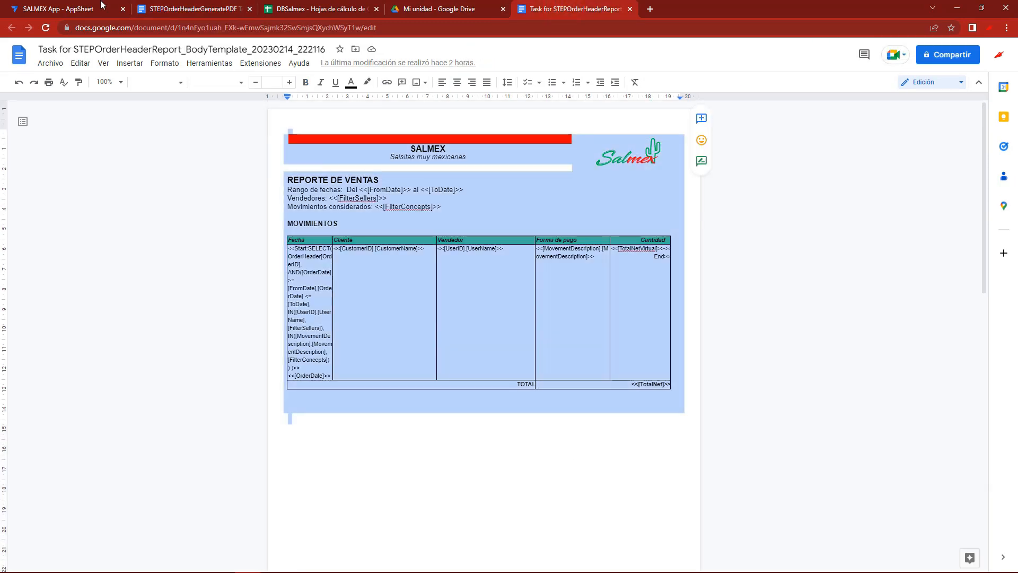
click(631, 9)
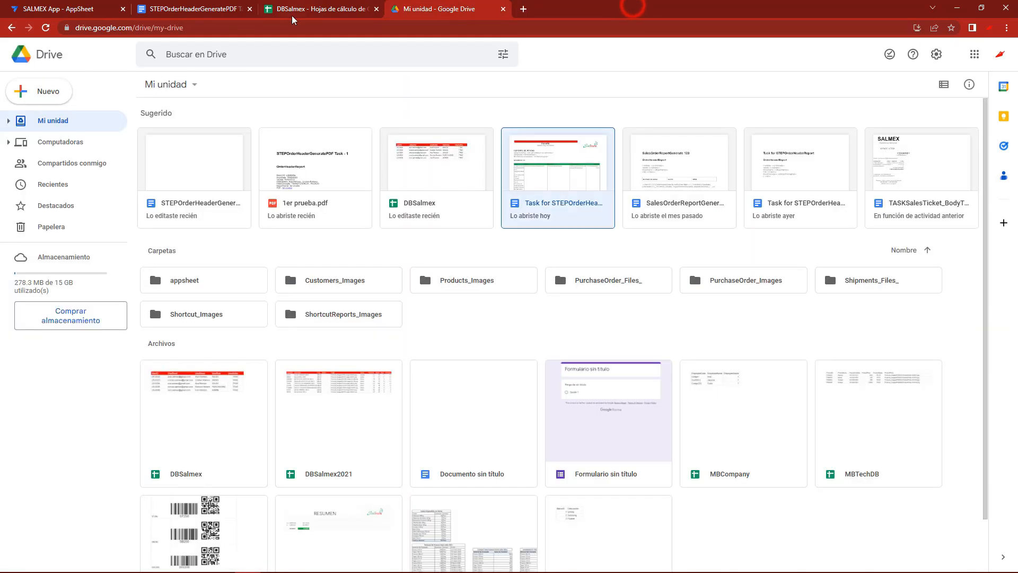
click(249, 10)
In AppSheet, open the STEPOrderHeaderGeneratePDF step of BOTOrderHeaderReport and view its linked template document.
click(98, 8)
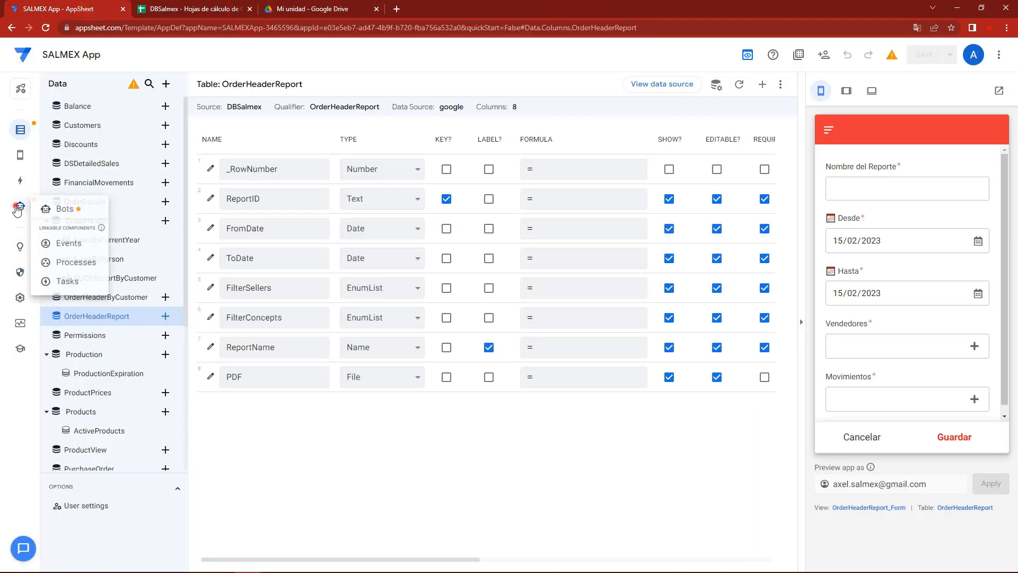
click(20, 206)
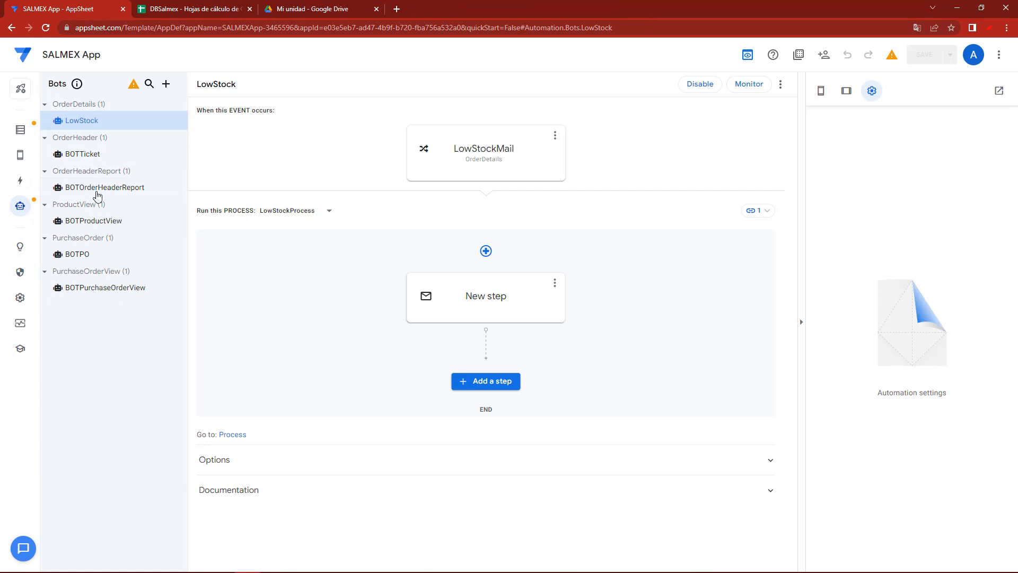
click(103, 187)
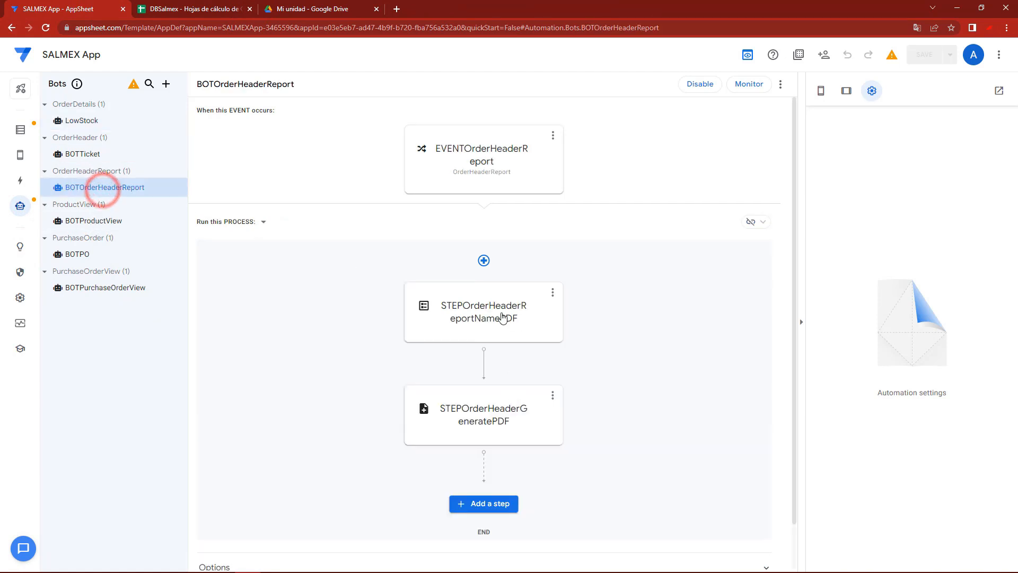
click(500, 404)
click(987, 407)
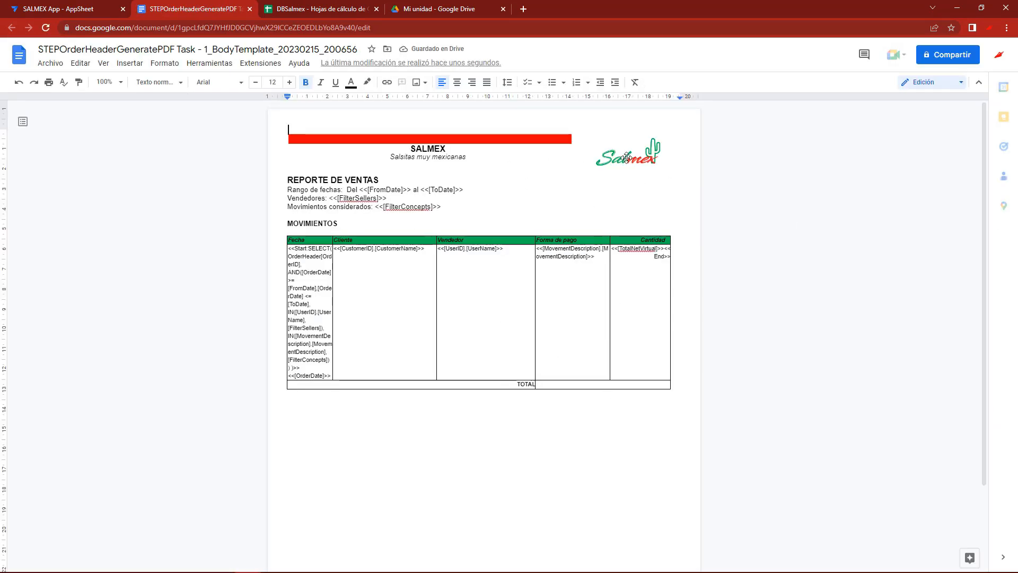
Examine the template's logo, red banner and heading, plus the FromDate, ToDate, FilterSellers and FilterConcepts fields.
click(627, 157)
click(512, 138)
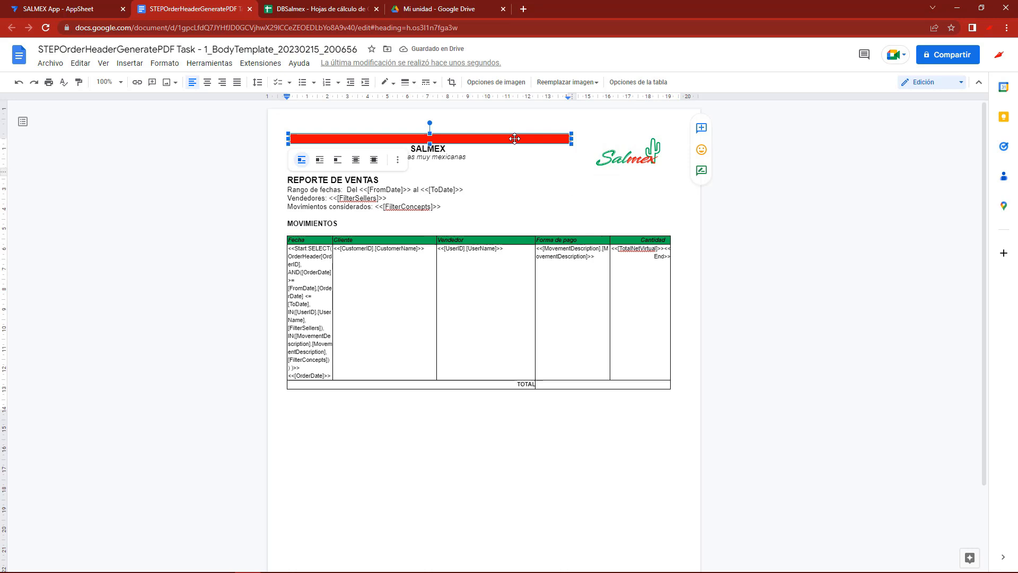
click(447, 157)
key(ctrl+plus)
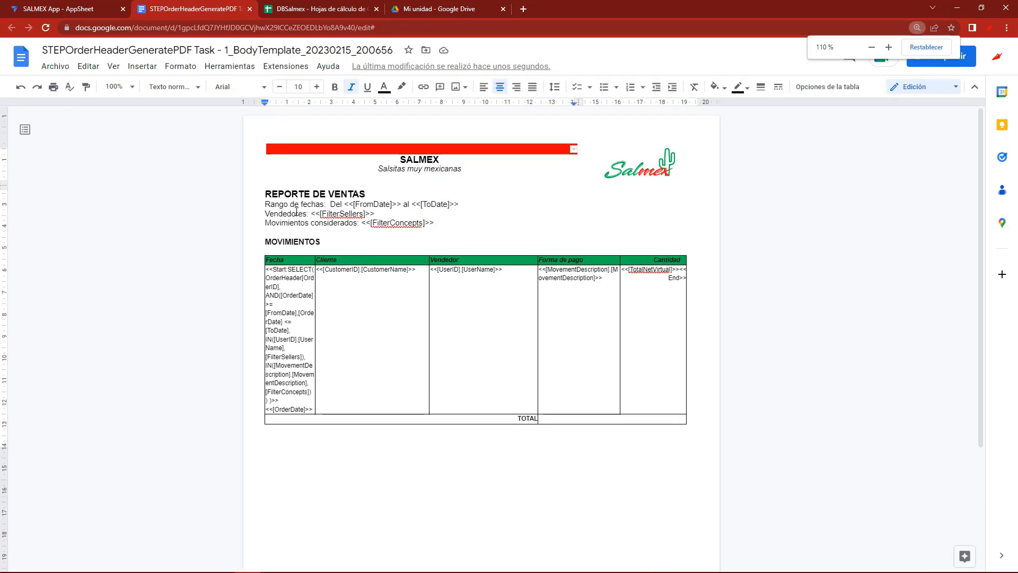
key(ctrl+plus)
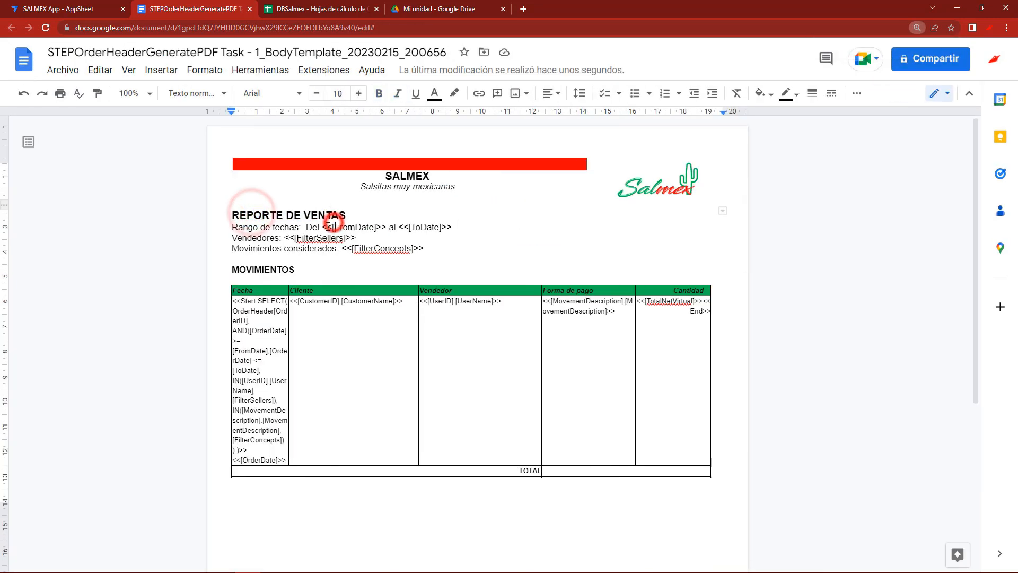
drag(333, 227, 441, 227)
drag(294, 238, 348, 238)
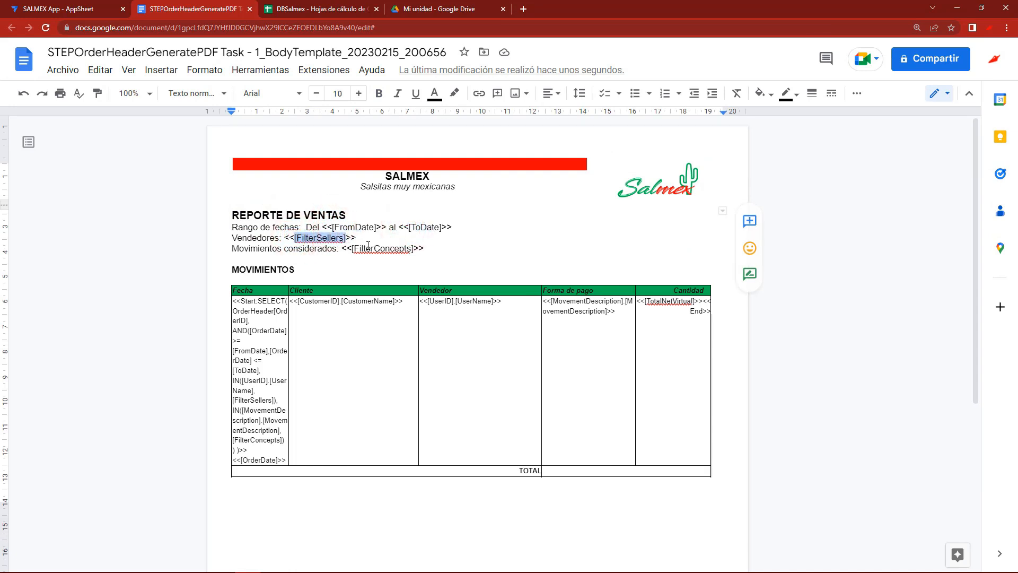
click(368, 246)
click(398, 257)
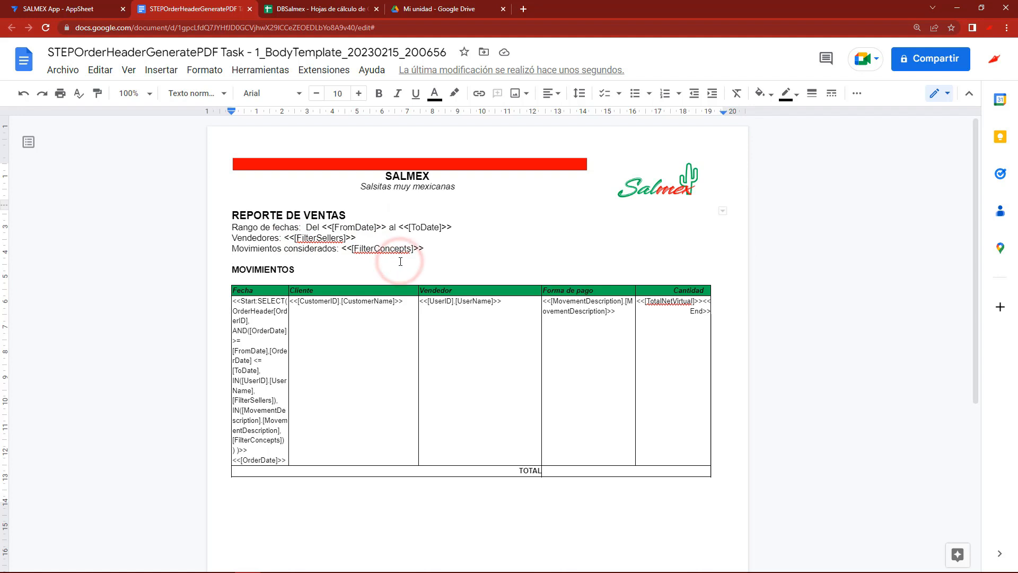
Switch to AppSheet, return to the OrderHeaderReport table, show the Menu view in the app preview, and save the app.
click(60, 6)
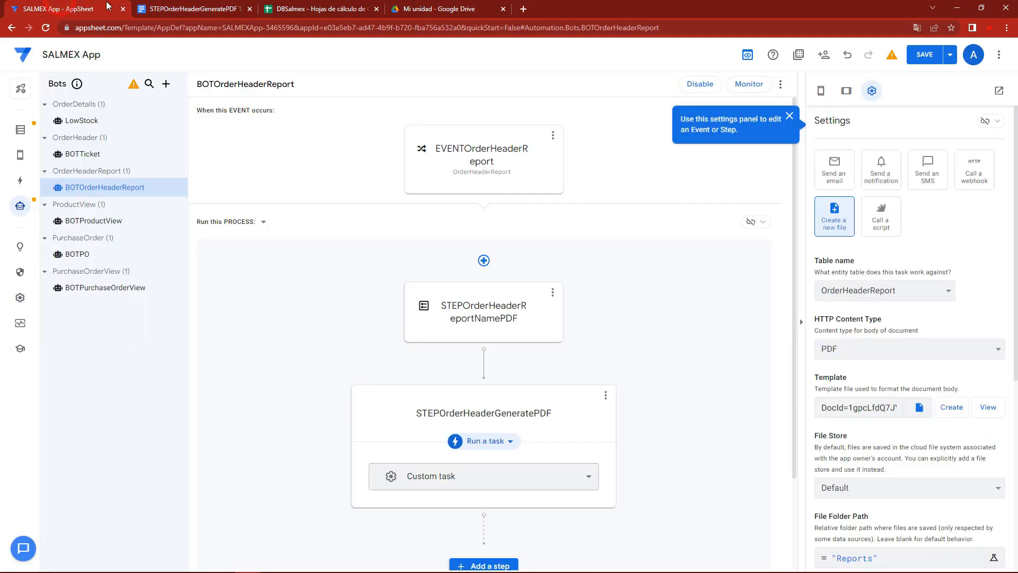
click(20, 130)
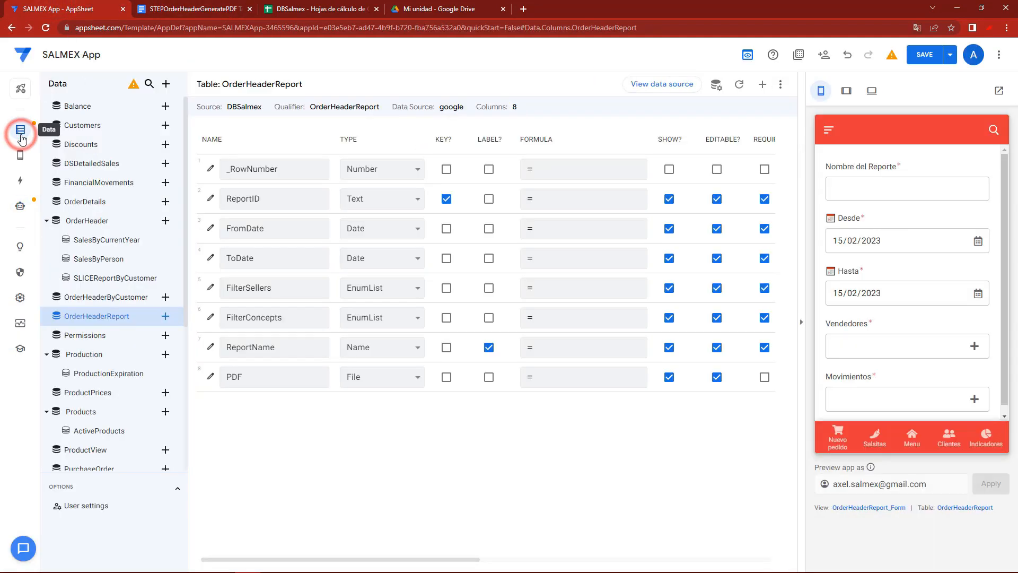
click(907, 442)
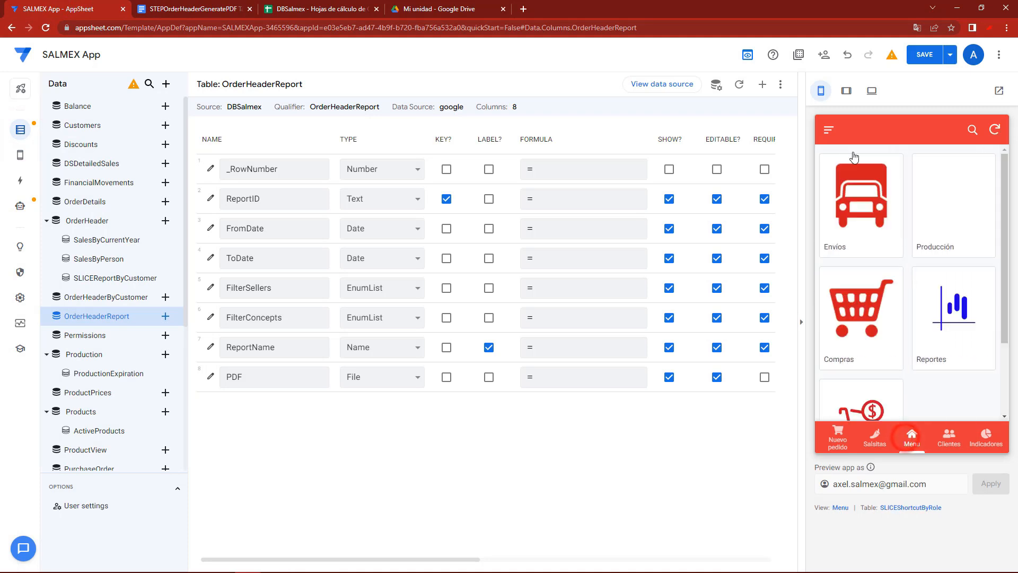
click(921, 55)
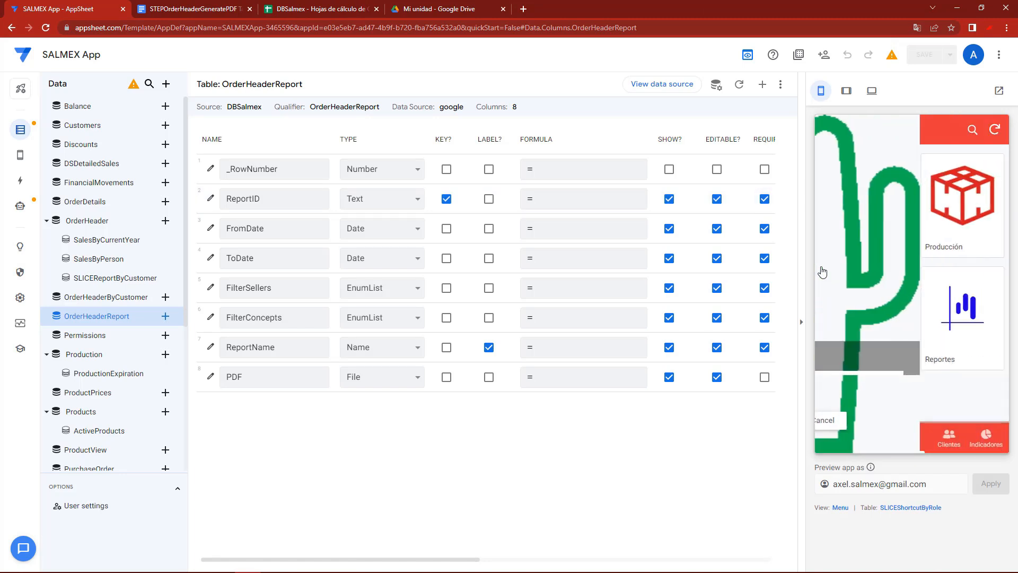
Start a new report named "2do reporte" in the Reporte de ventas (multi filtro) view of the app preview.
click(825, 134)
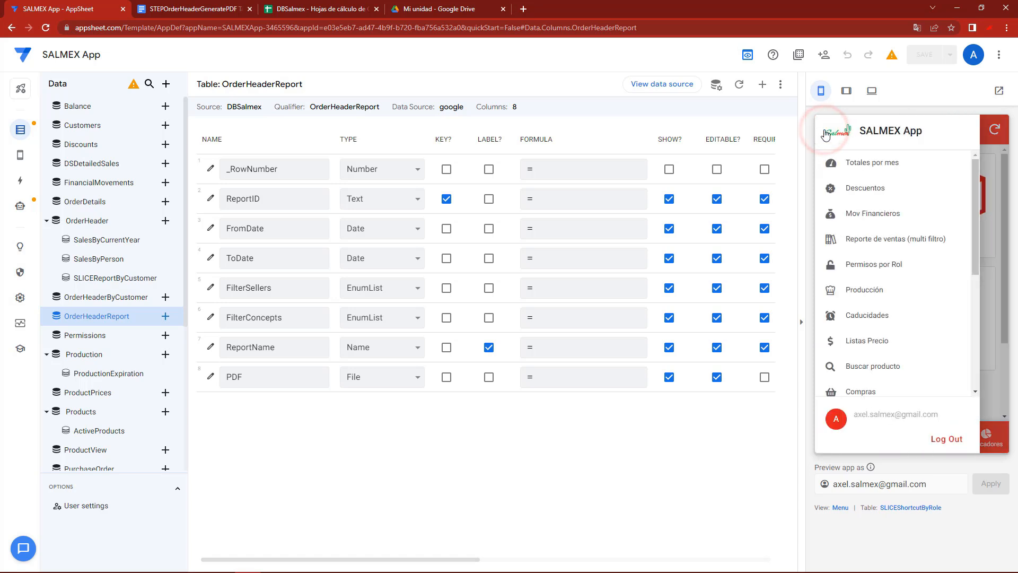
click(859, 241)
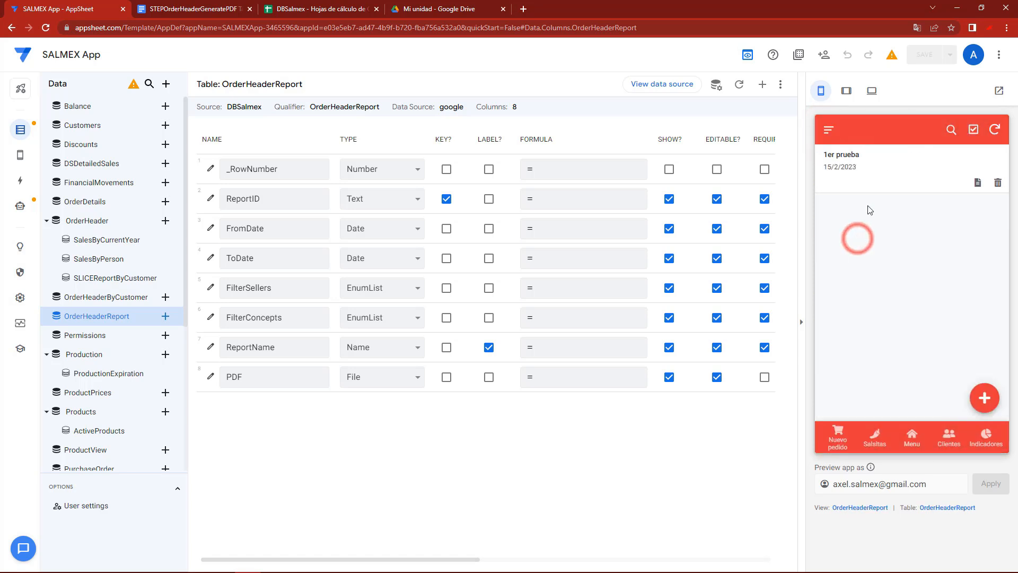
click(995, 399)
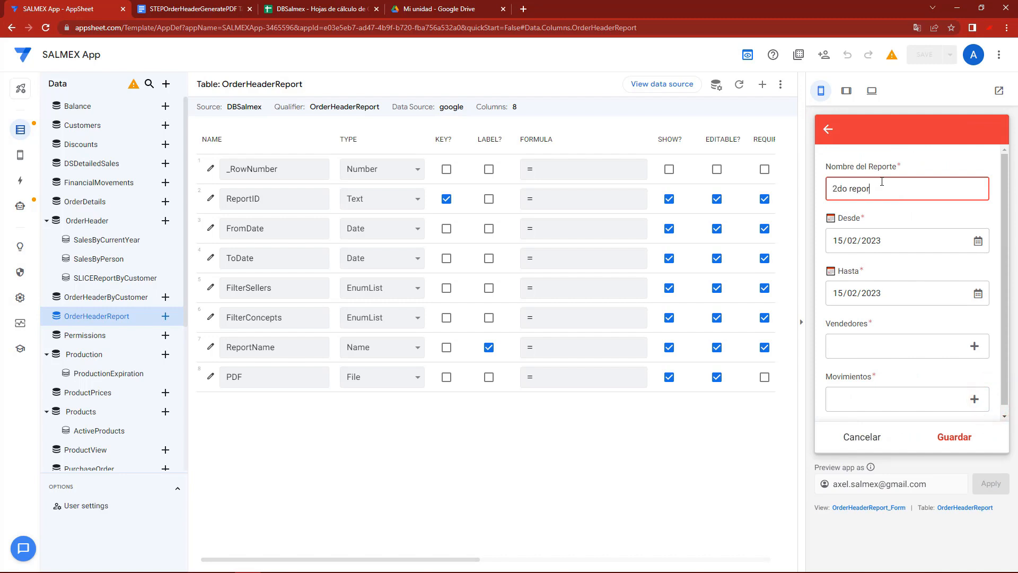
Set the report's Desde date to 01/12/2022.
click(914, 239)
click(978, 240)
click(910, 264)
click(910, 265)
click(883, 300)
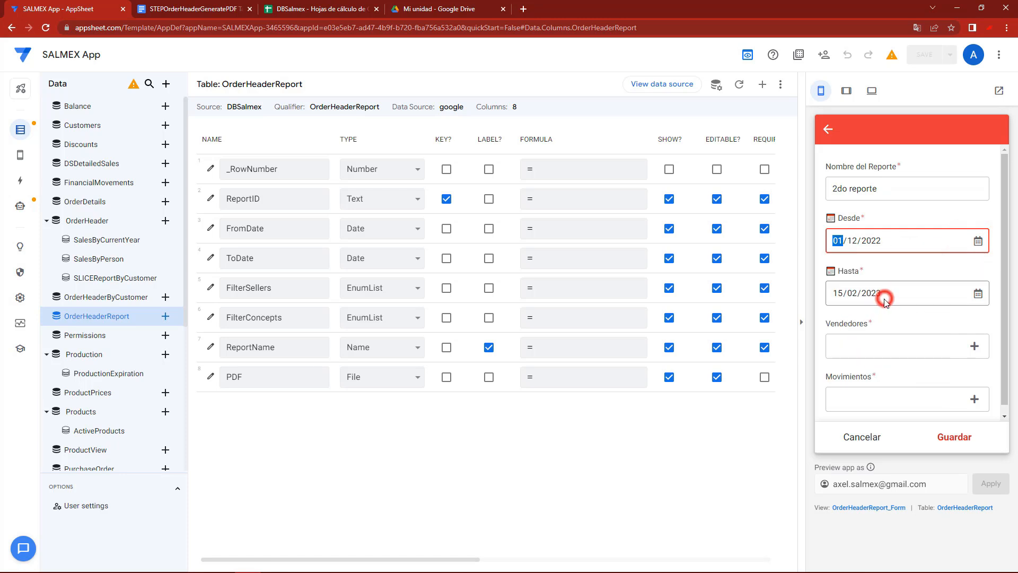
Select the first two sellers in the report's Vendedores list and confirm the selection.
click(876, 348)
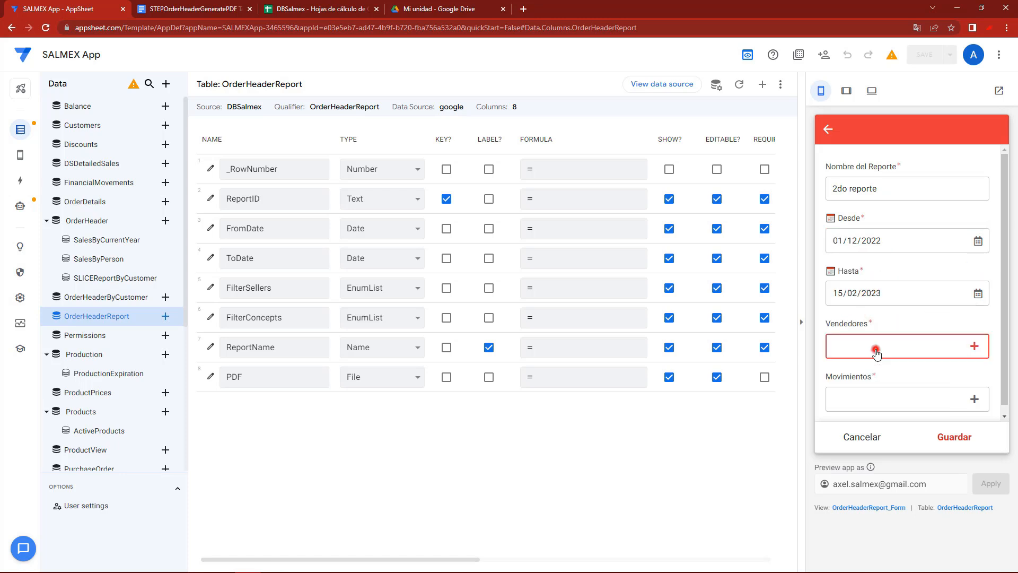
click(856, 168)
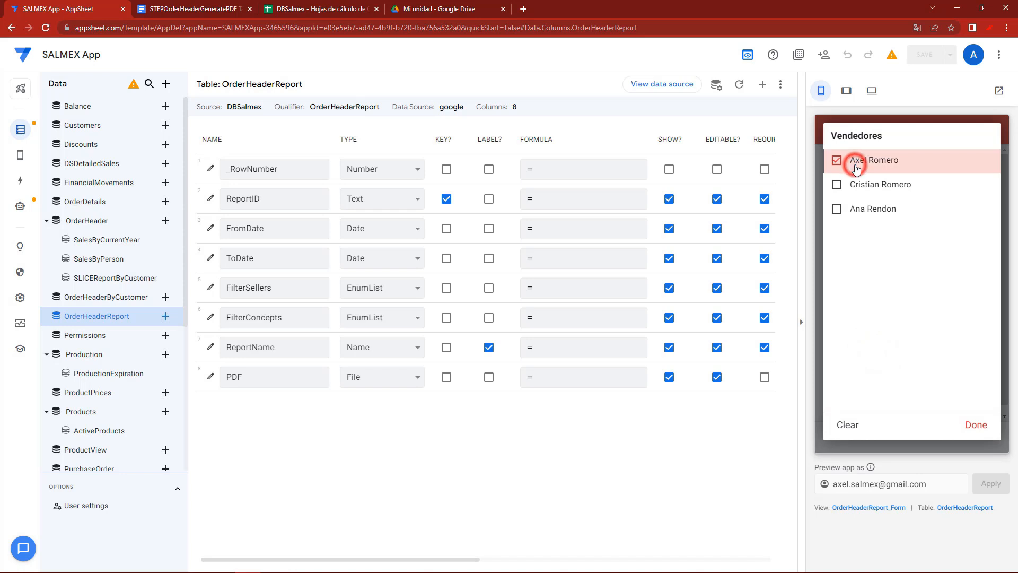
click(858, 189)
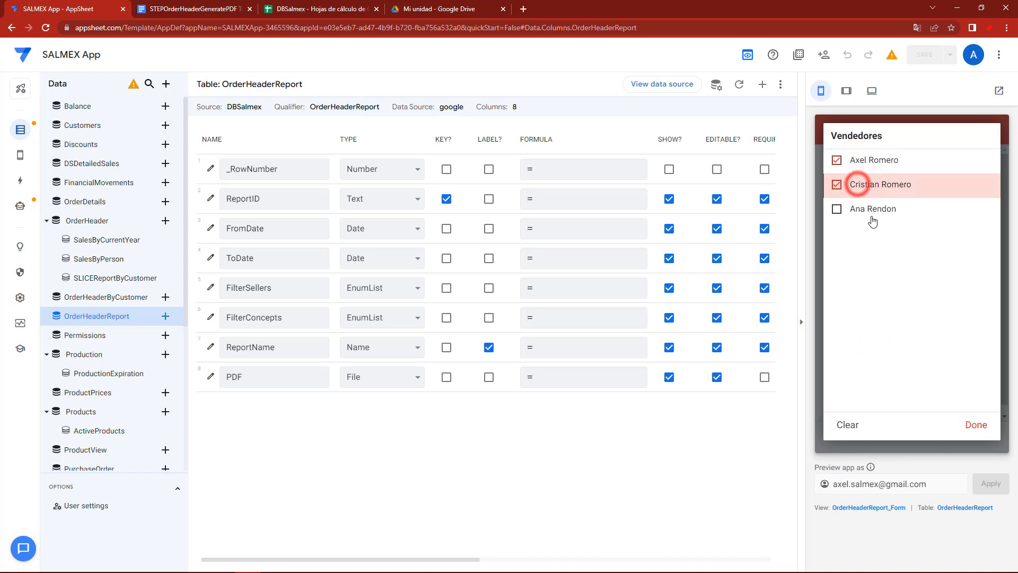
click(976, 425)
Select EFECTIVO and TRANSFERENCIA as the report's Movimientos and save the report.
click(957, 397)
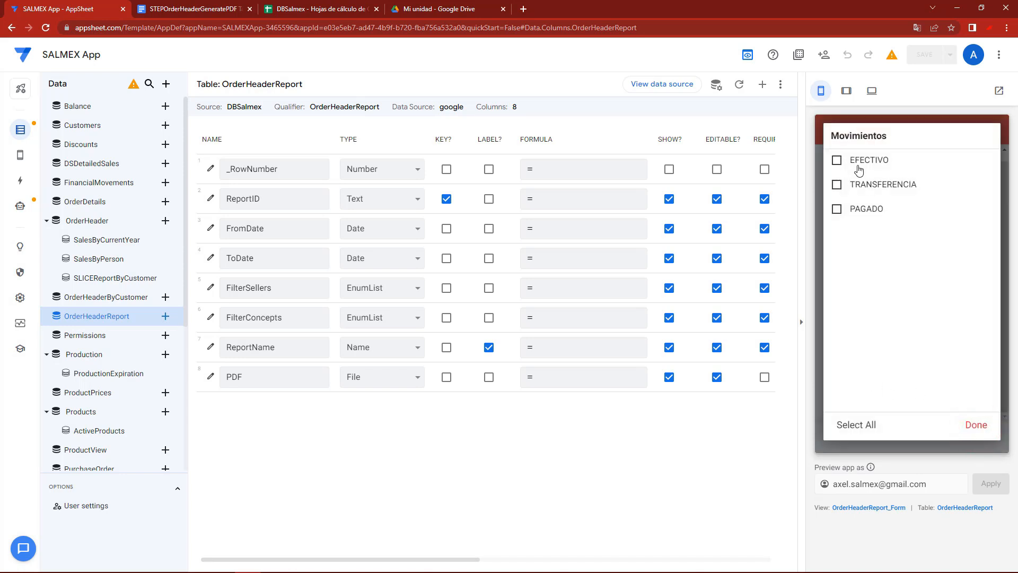
click(850, 184)
click(843, 160)
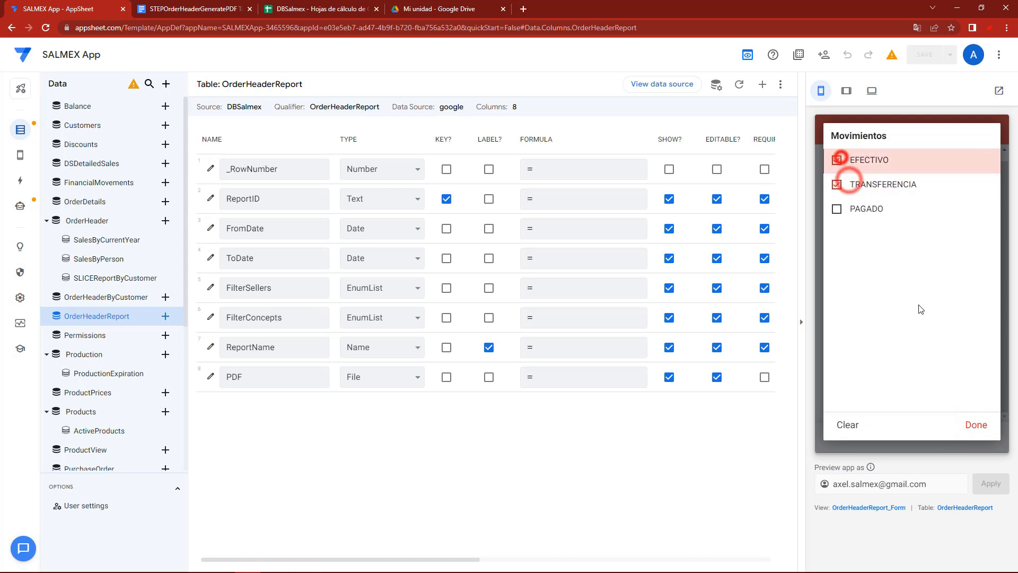
click(975, 424)
click(954, 438)
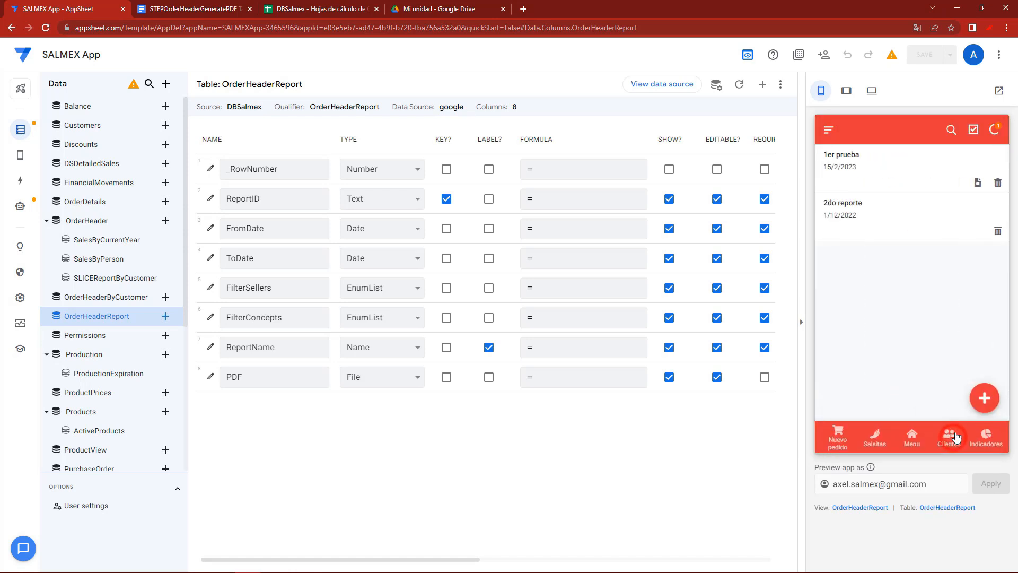
Switch to Google Drive and open 2do reporte.pdf from the Reports folder inside appsheet, data, SALMEXApp-3465596.
click(419, 9)
double_click(212, 280)
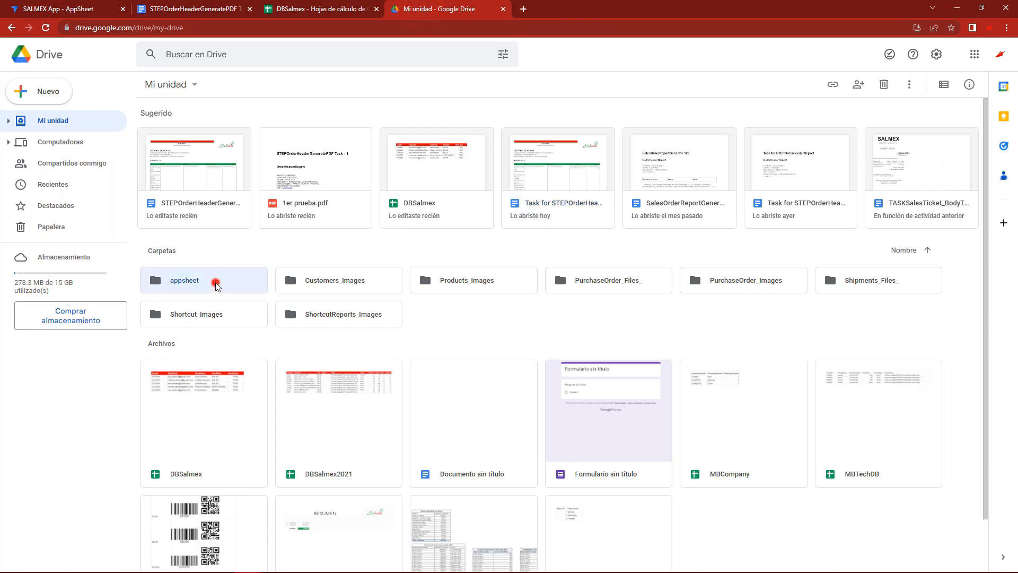
double_click(202, 138)
double_click(205, 141)
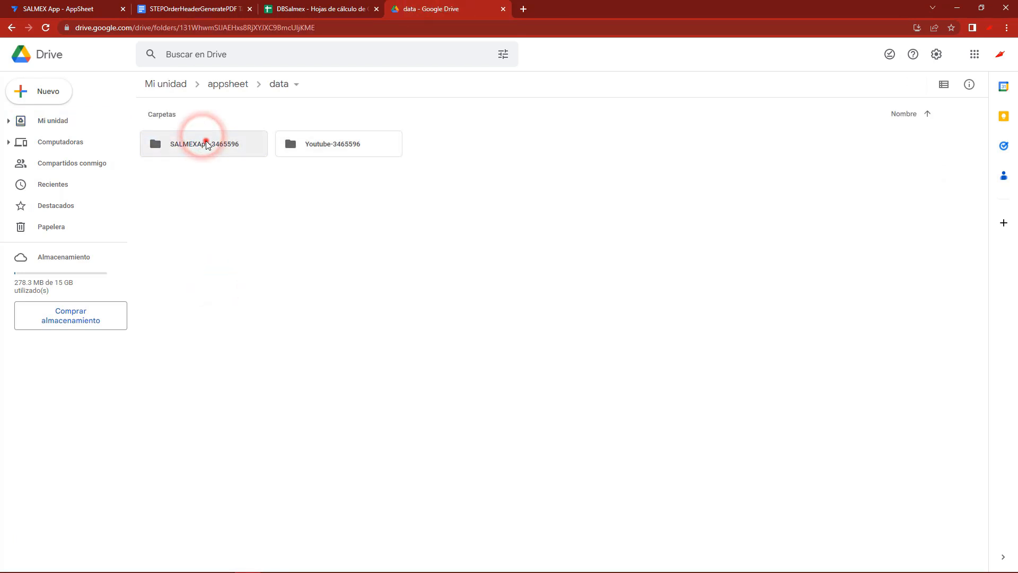
click(702, 151)
double_click(701, 151)
click(501, 259)
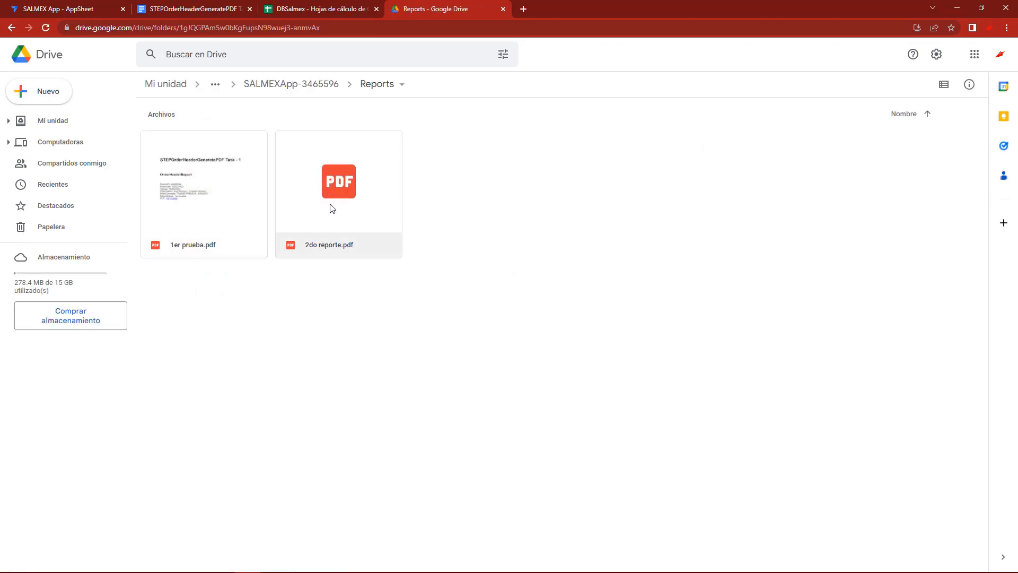
double_click(329, 202)
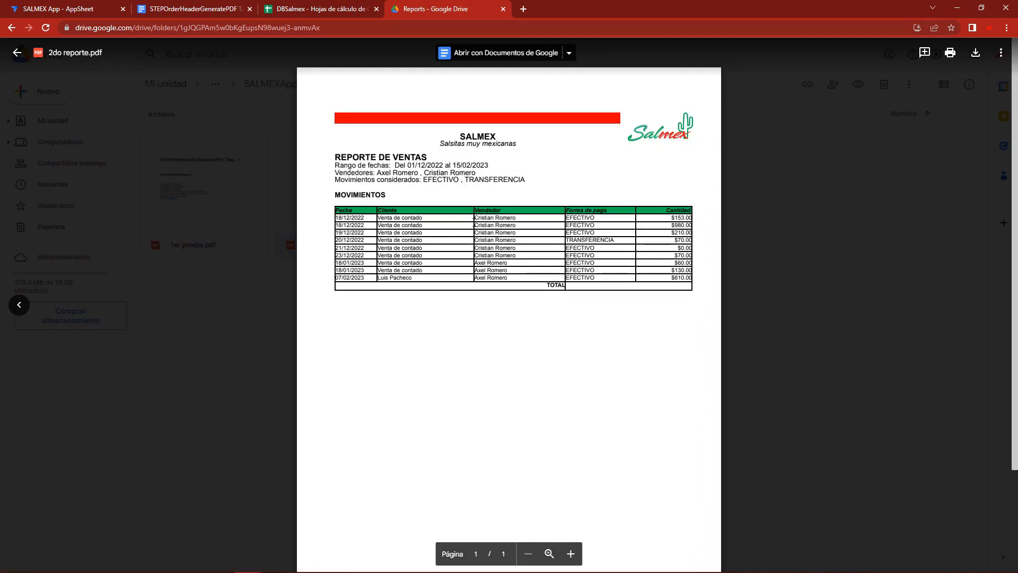
Check the sellers and payment methods listed in the 2do reporte.pdf movements table against its filter header, and close the preview.
drag(490, 270, 507, 277)
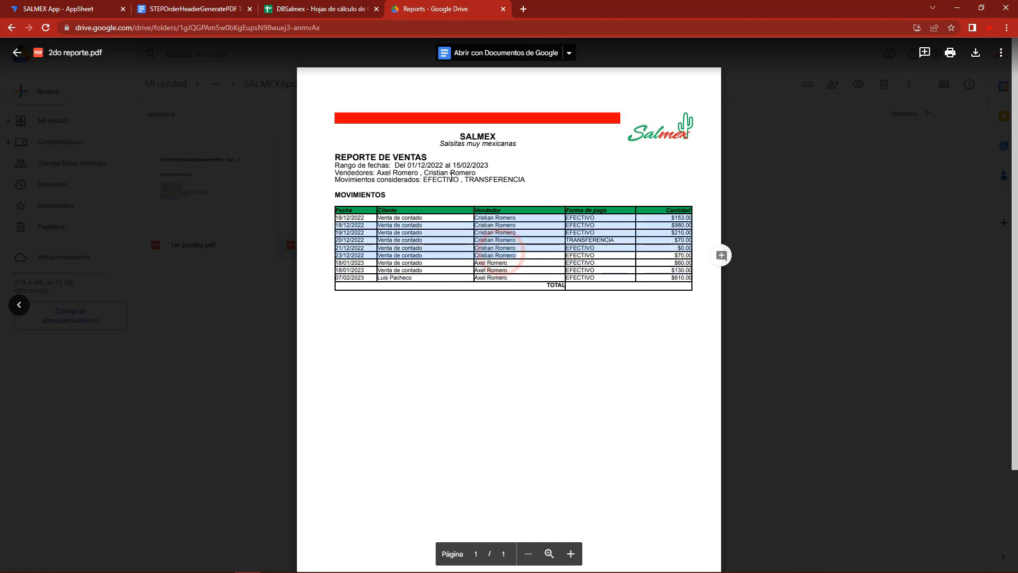
click(438, 179)
drag(444, 180, 584, 225)
click(575, 217)
drag(578, 240, 586, 269)
click(629, 291)
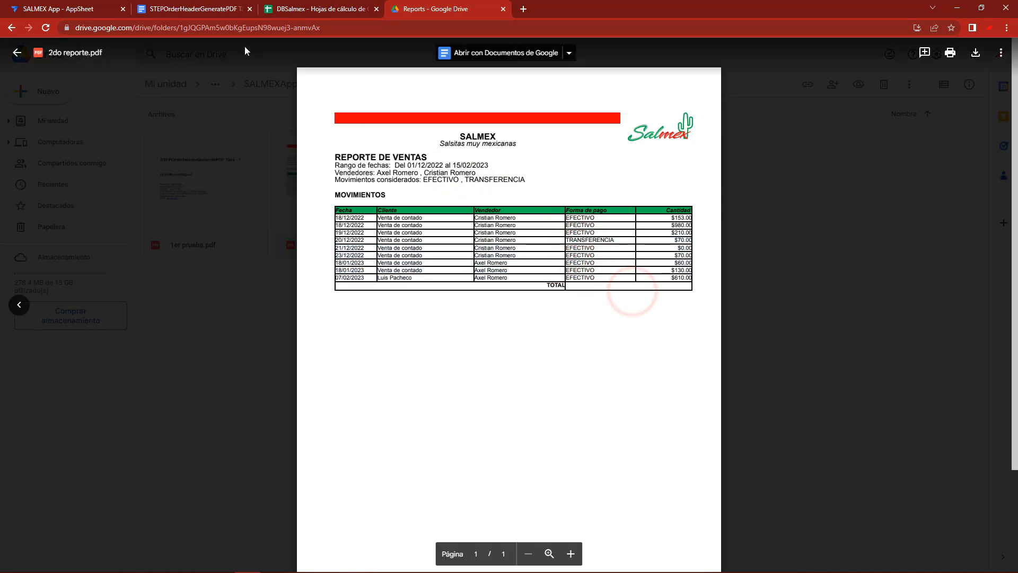
click(788, 217)
Switch back to AppSheet and start a new report named "3er reporte" in the app preview.
click(88, 6)
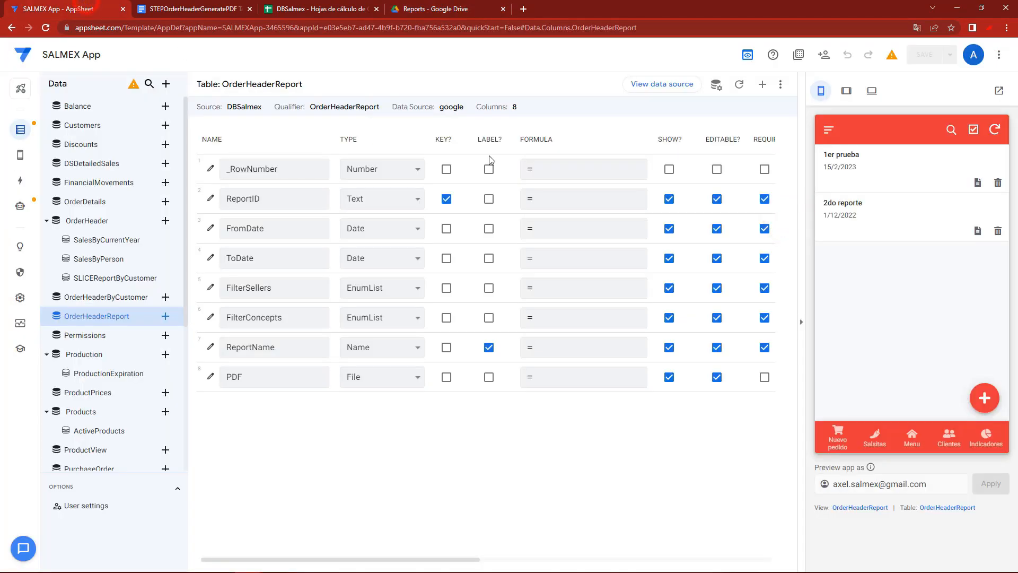
click(984, 399)
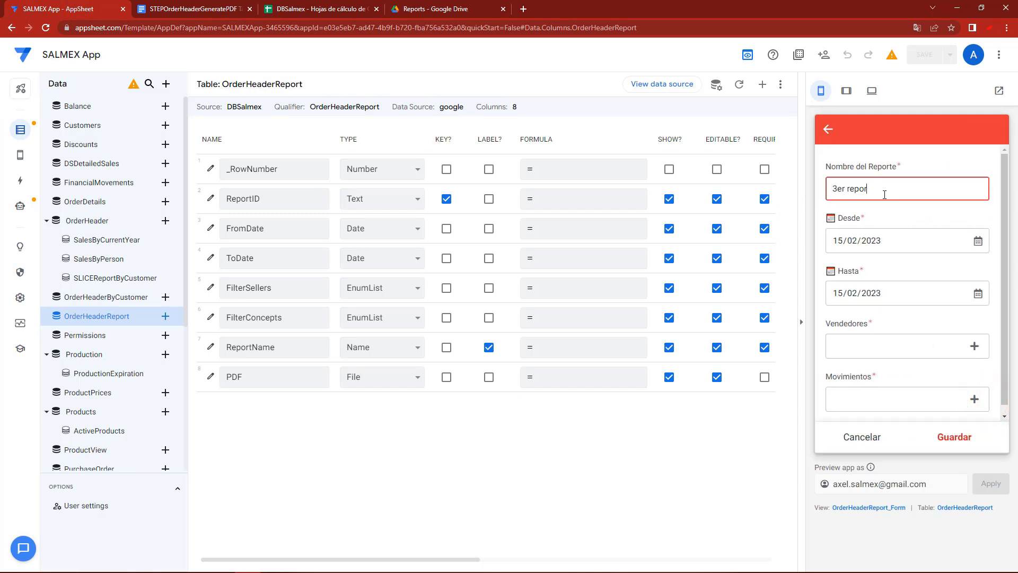
text(3er reporte)
Set the new report's Desde date to 01/11/2022.
click(978, 240)
click(908, 265)
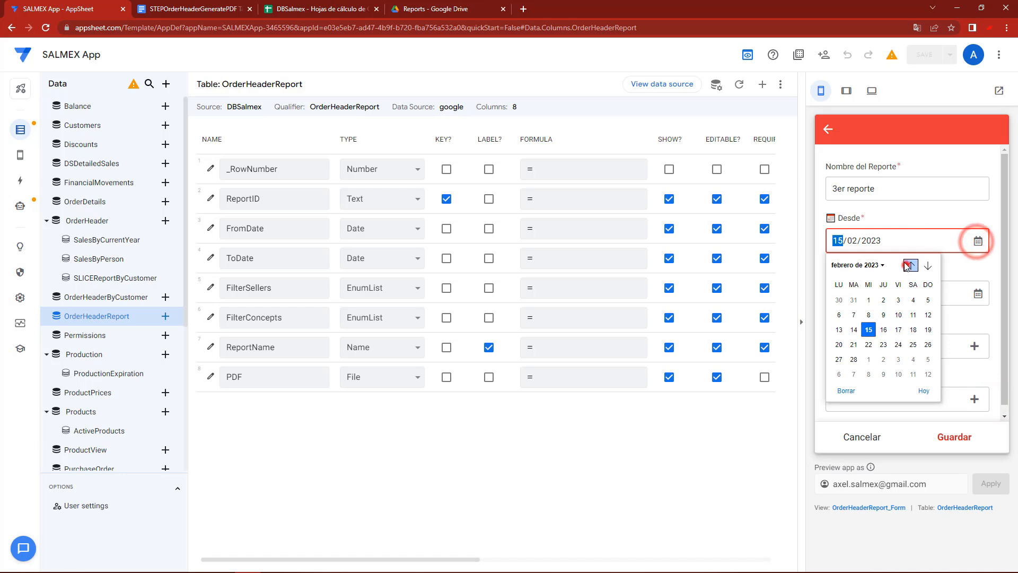
click(907, 264)
click(884, 300)
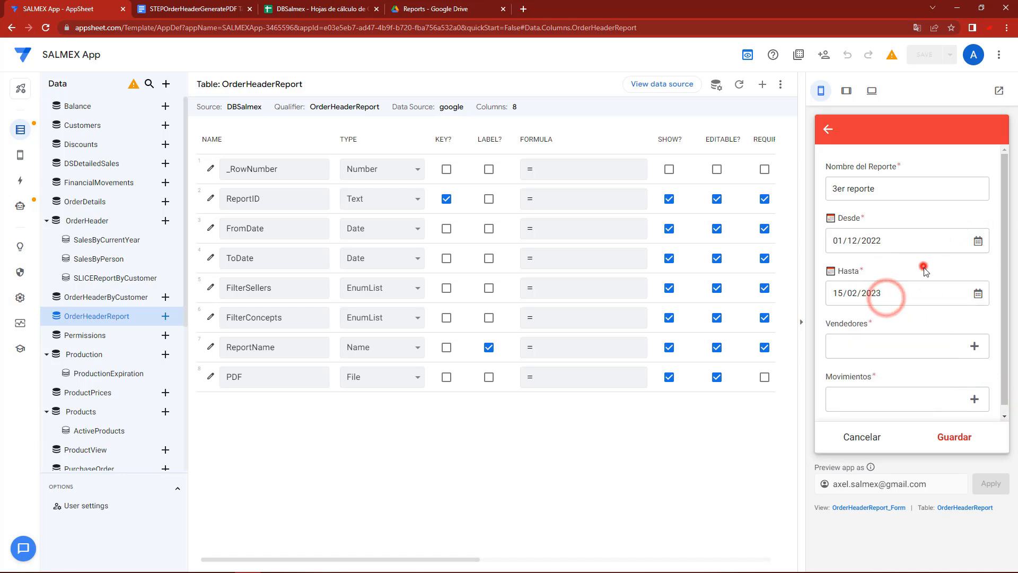
click(977, 240)
click(908, 264)
click(850, 293)
click(955, 270)
Select only the first seller in the report's Vendedores list and confirm the selection.
click(886, 345)
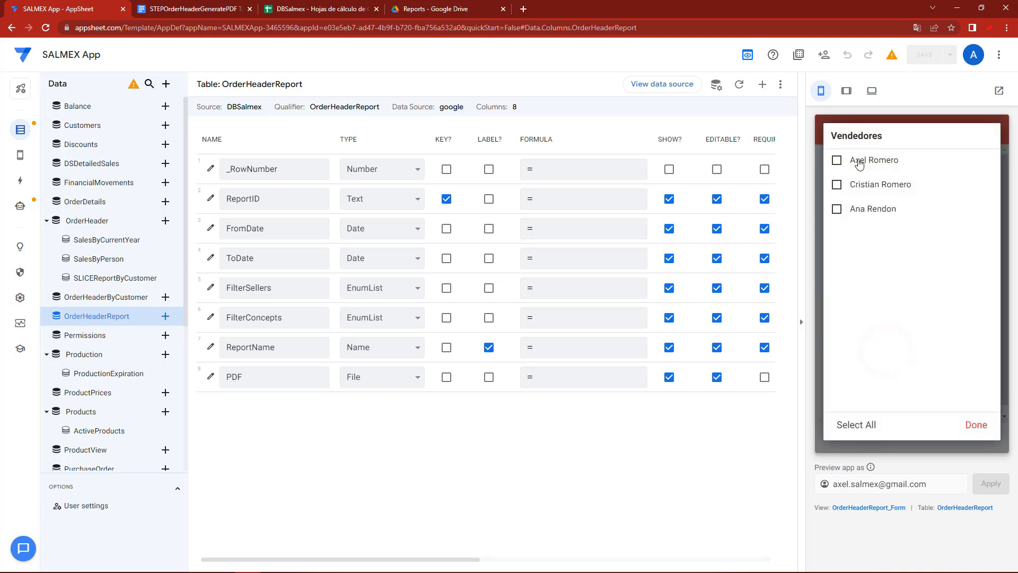
click(859, 165)
click(976, 424)
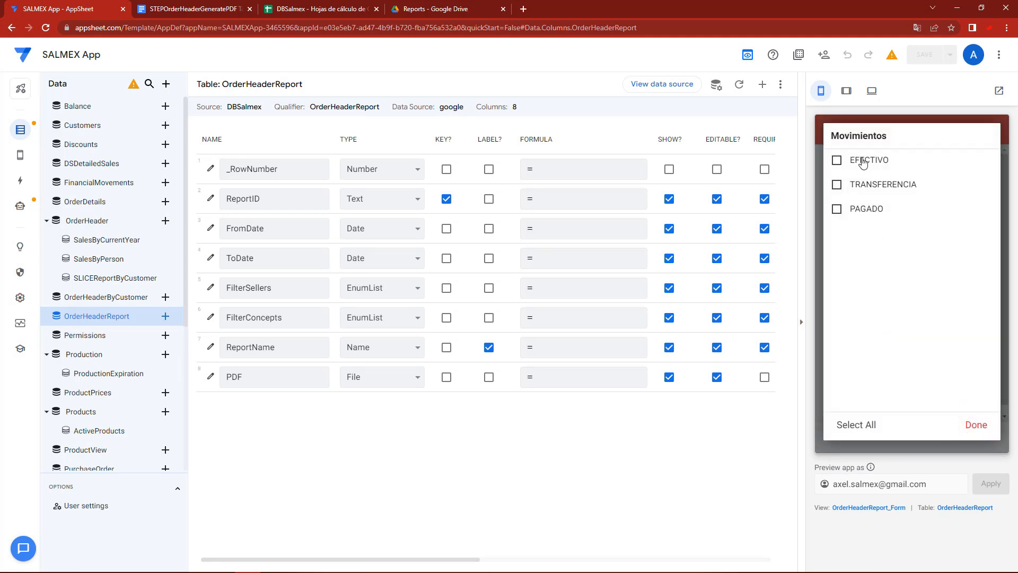
Select PAGADO and TRANSFERENCIA as the report's Movimientos and save the report.
click(866, 210)
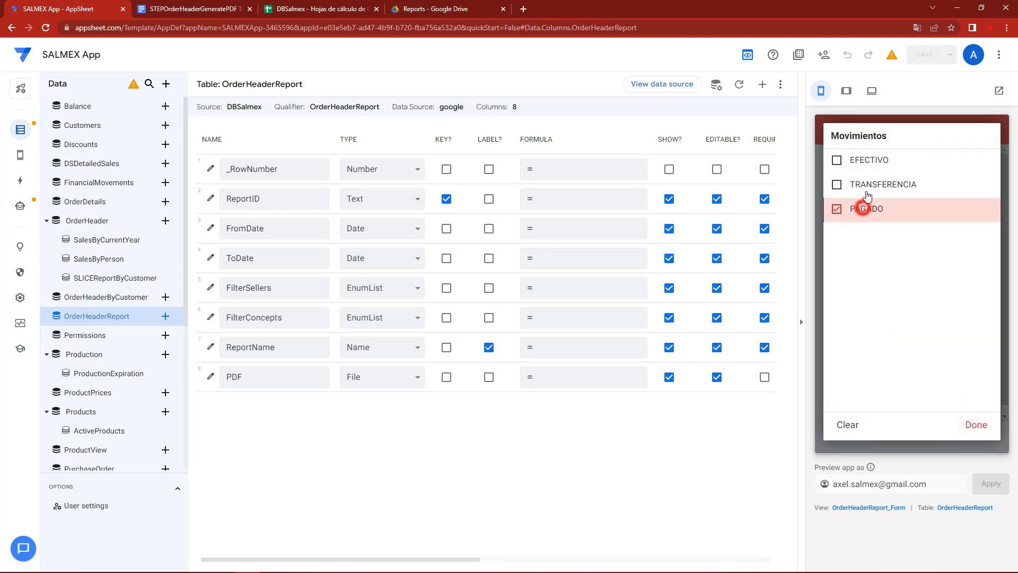
click(976, 424)
click(929, 398)
click(869, 187)
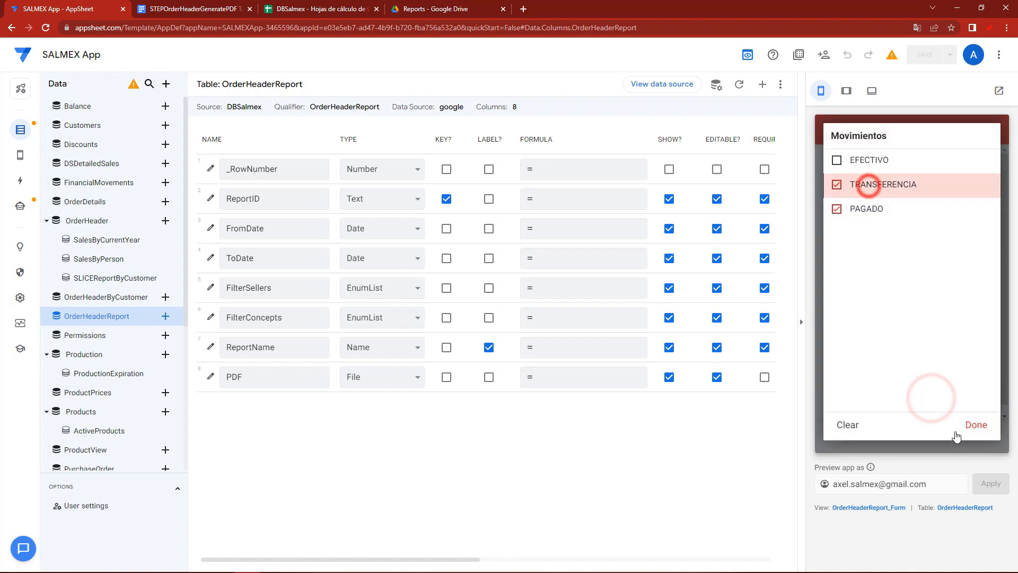
click(970, 424)
click(963, 441)
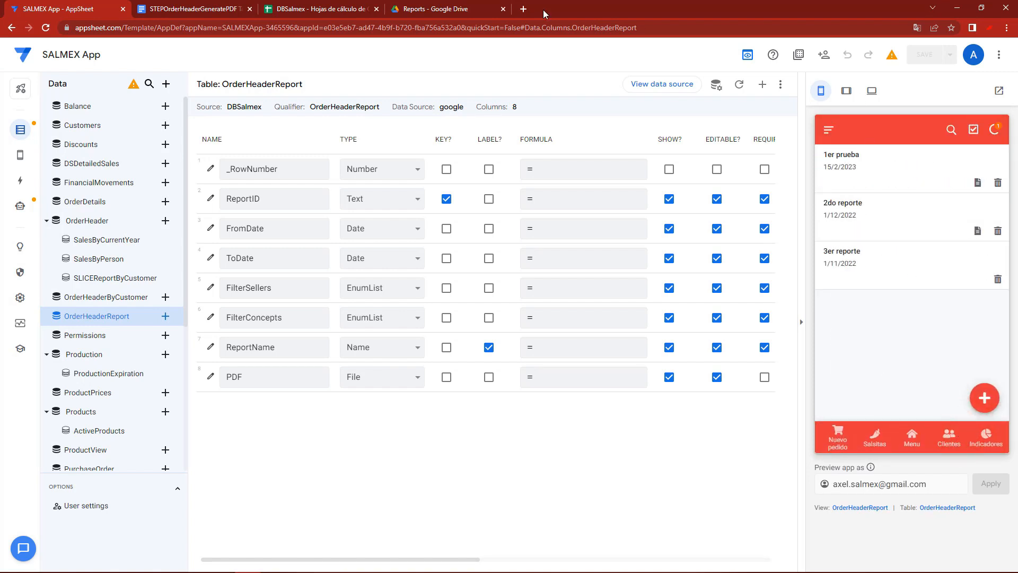
Switch to Google Drive, refresh the Reports folder, open 3er reporte.pdf to check its considered movements, and close the preview.
click(437, 7)
click(423, 372)
key(F5)
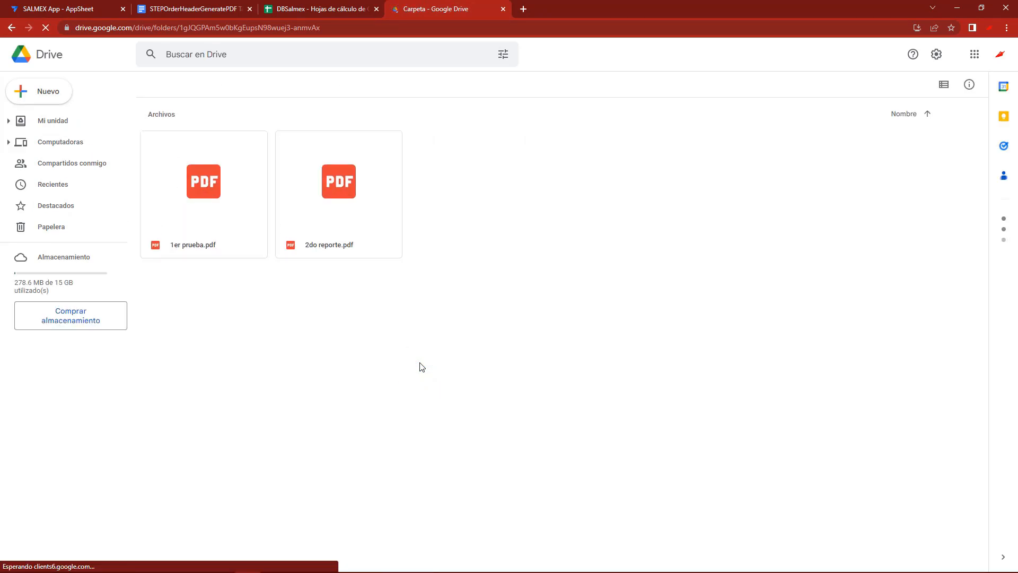
click(64, 7)
click(413, 7)
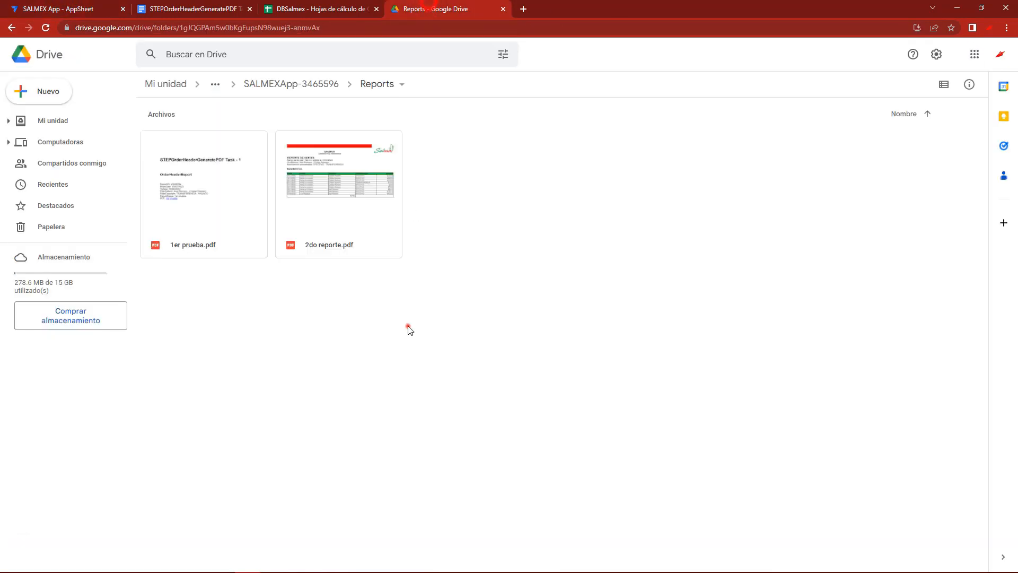
key(F5)
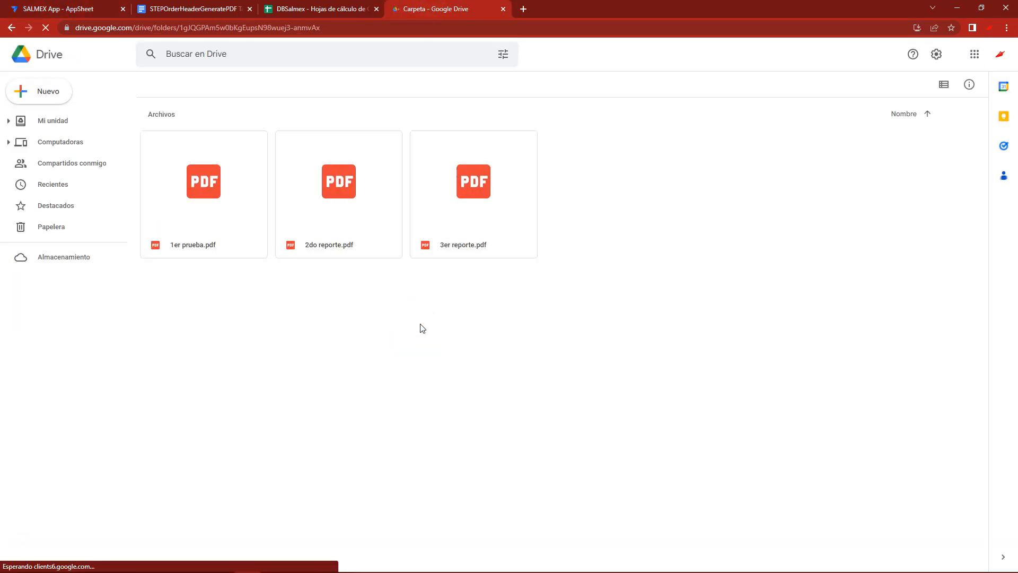
double_click(457, 225)
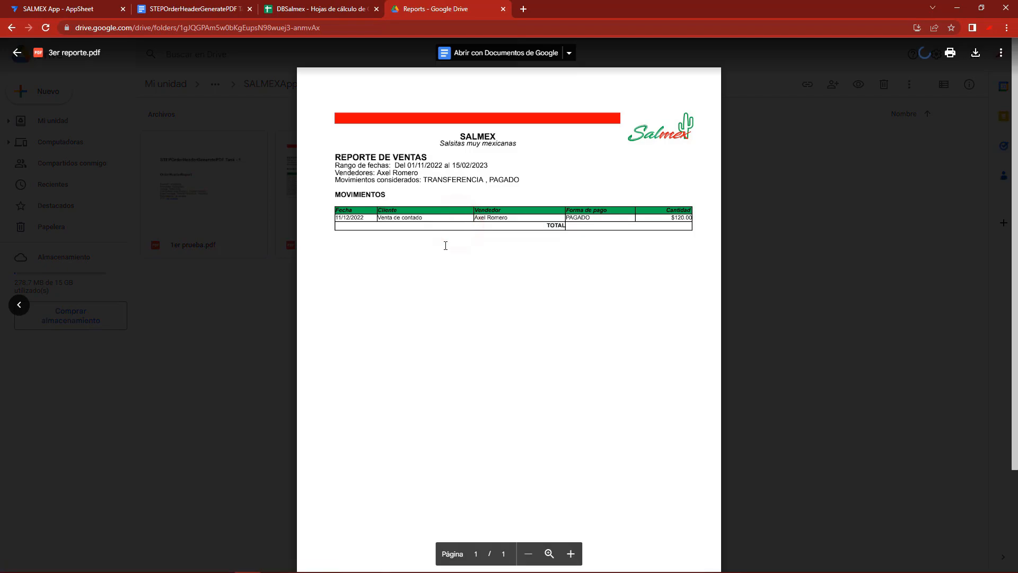
double_click(434, 181)
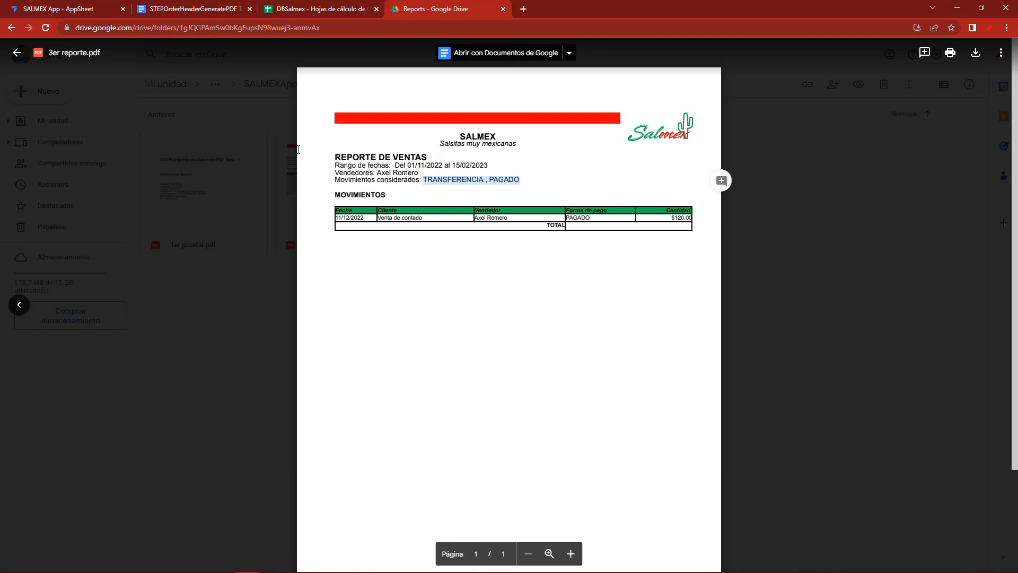
click(241, 370)
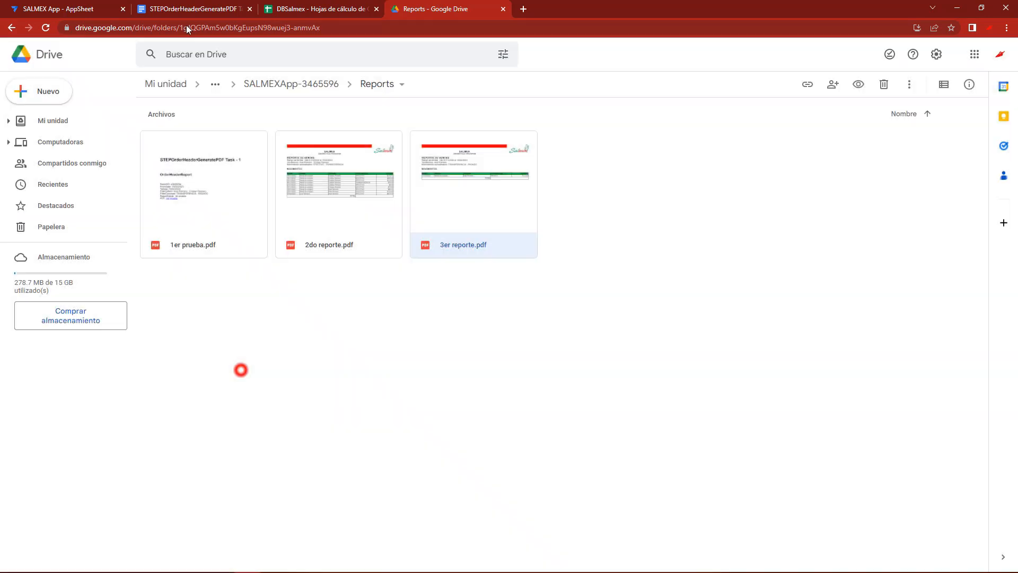
Switch back to AppSheet and add a virtual column named TotalNet to the OrderHeaderReport table.
click(84, 4)
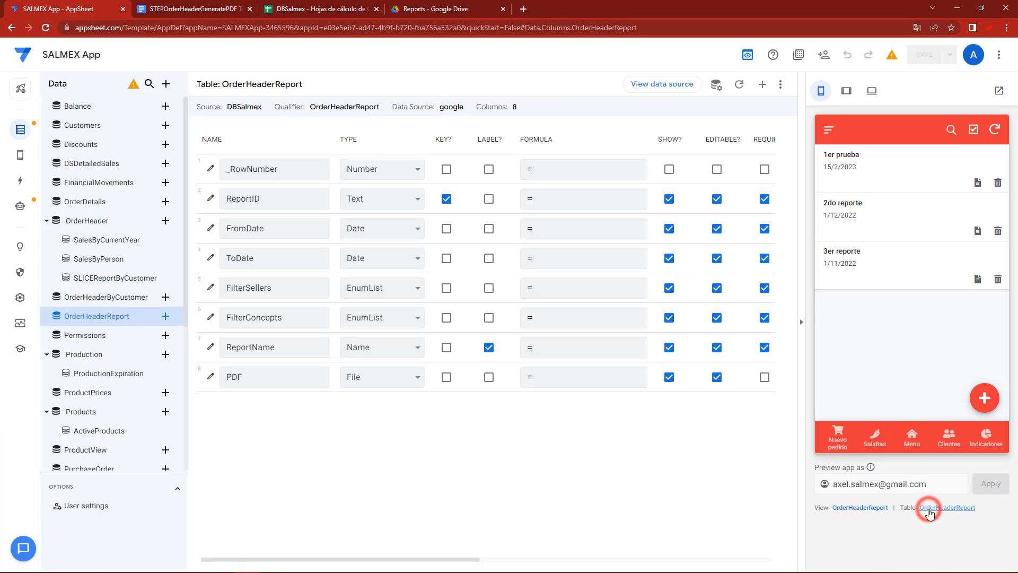
click(761, 85)
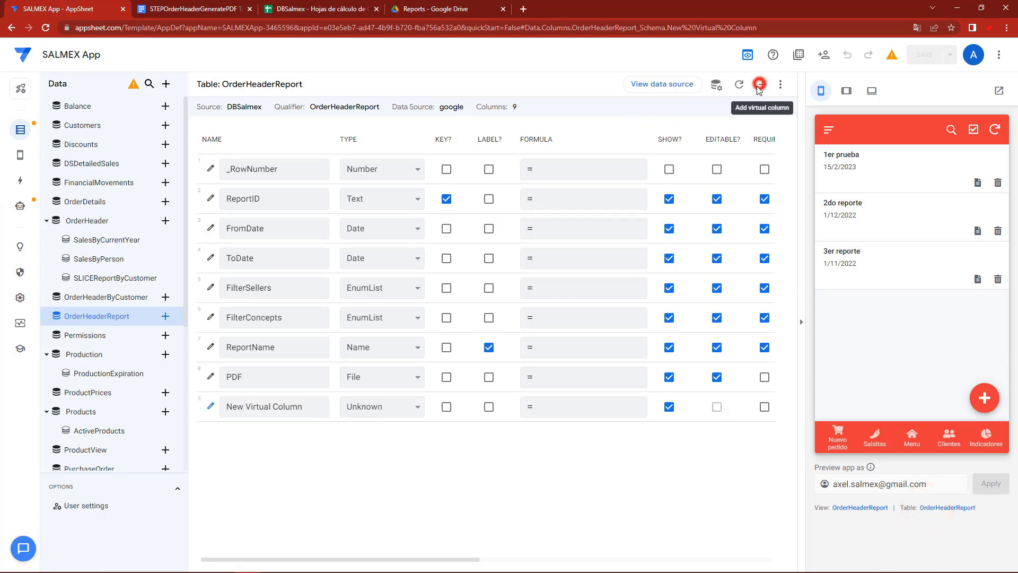
drag(545, 140, 436, 137)
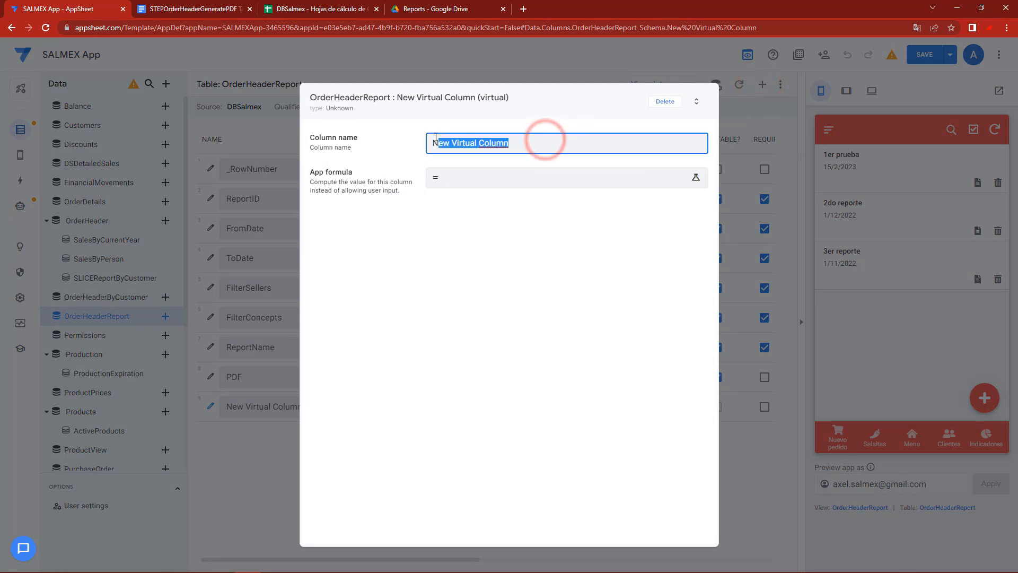
key(BackSpace)
key(BackSpace)
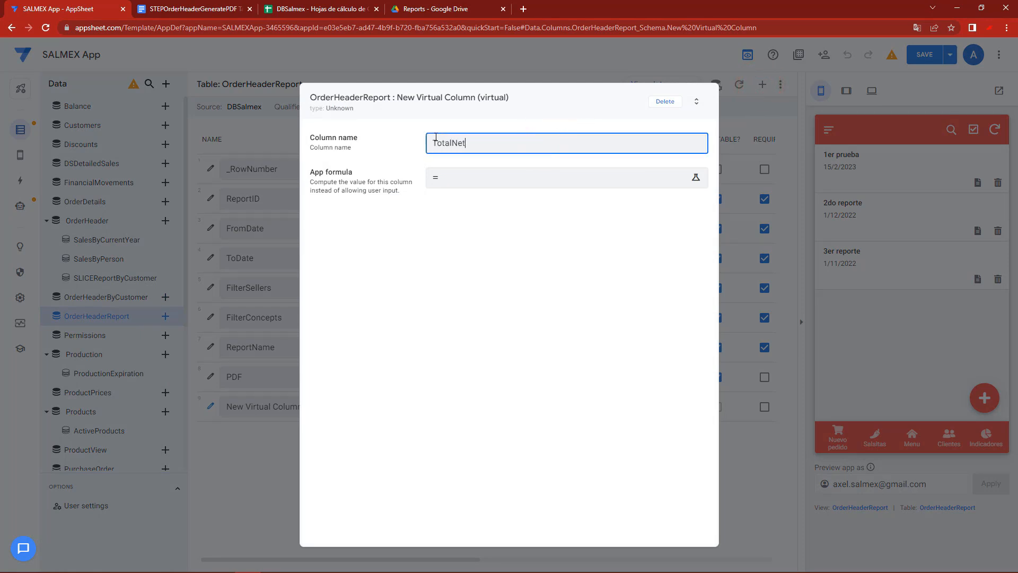
text(TotalNet)
Set TotalNet's app formula to SUM(SELECT(OrderHeader[TotalNetVirtual], AND([OrderDate] >= [FromDate], [OrderDate] <= [ToDate], IN([UserID].[UserName], [FilterSellers]), IN([MovementDescription].[MovementDescription], [FilterConcepts])))).
click(461, 176)
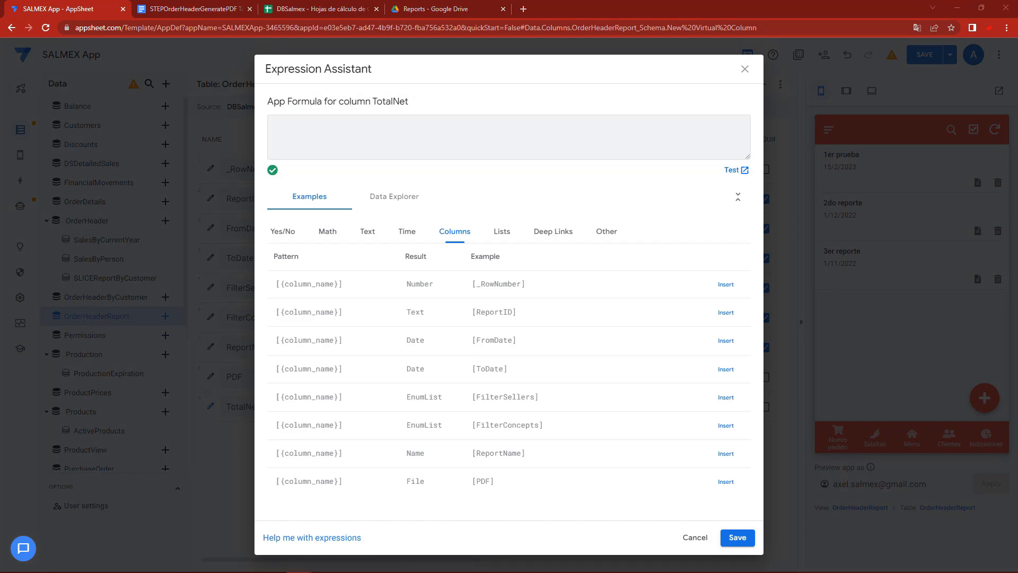
click(366, 127)
text(SUM (     SELECT     (    OrderHeader[TotalNetVirtual]         ,AND         (           [OrderDate] >= [FromDate]           ,[OrderDate] <= [ToDate]           ,IN([UserID].[UserName], [FilterSellers])           ,IN([MovementDescription].[MovementDescription], [FilterConcepts])         )     ) ))
drag(747, 157, 747, 276)
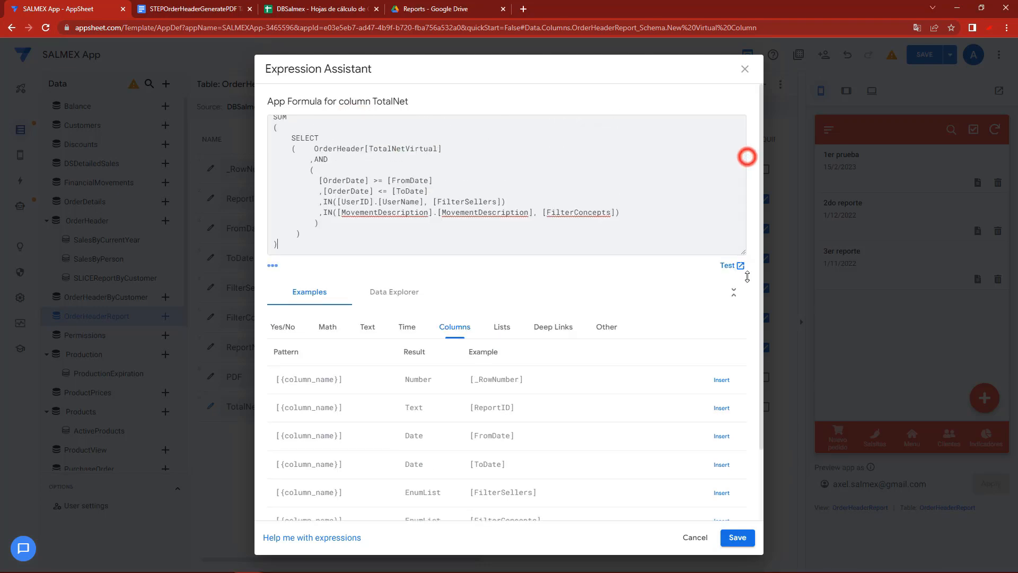
Compare the SUM formula with the template's Start expression in Sublime Text, focusing on the SUM wrapper and the selected OrderID column.
mouse_move(304, 567)
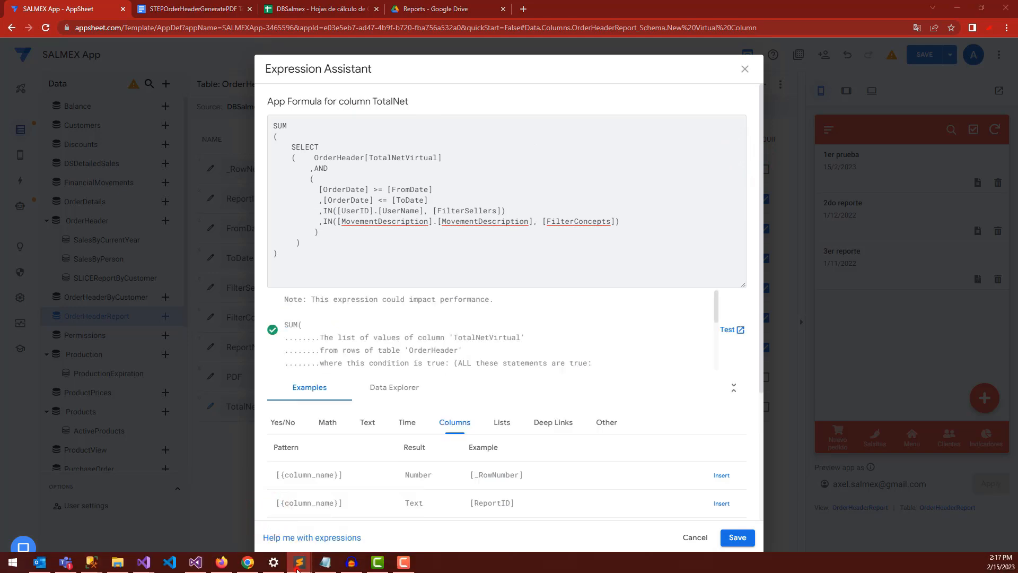
click(299, 562)
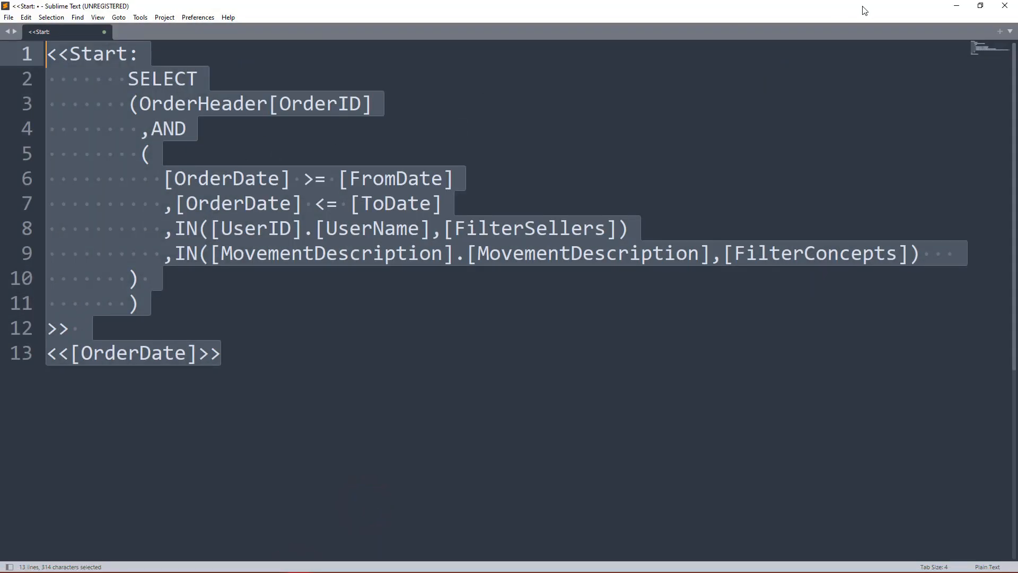
click(954, 8)
drag(296, 259, 272, 124)
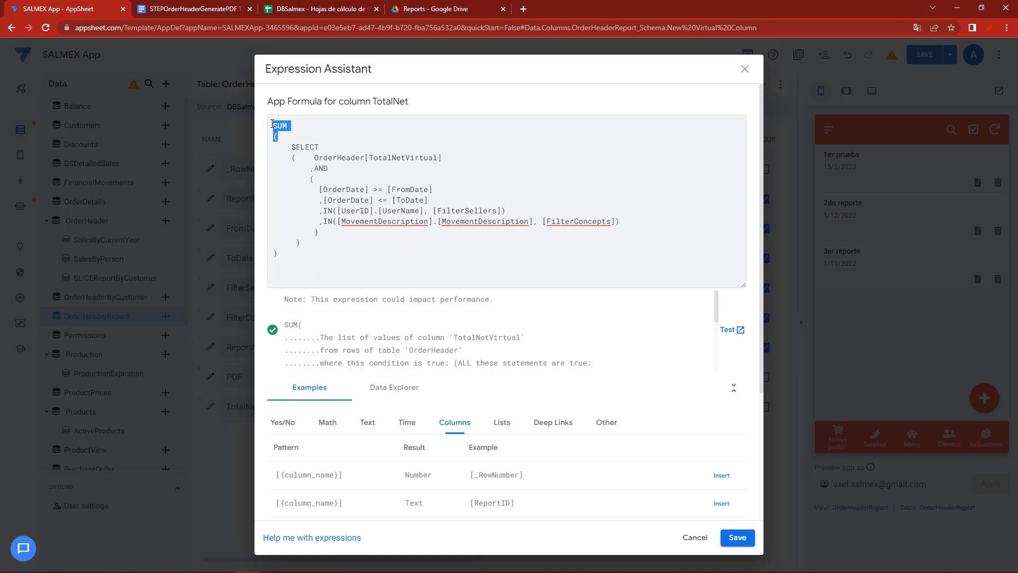
click(299, 562)
click(241, 524)
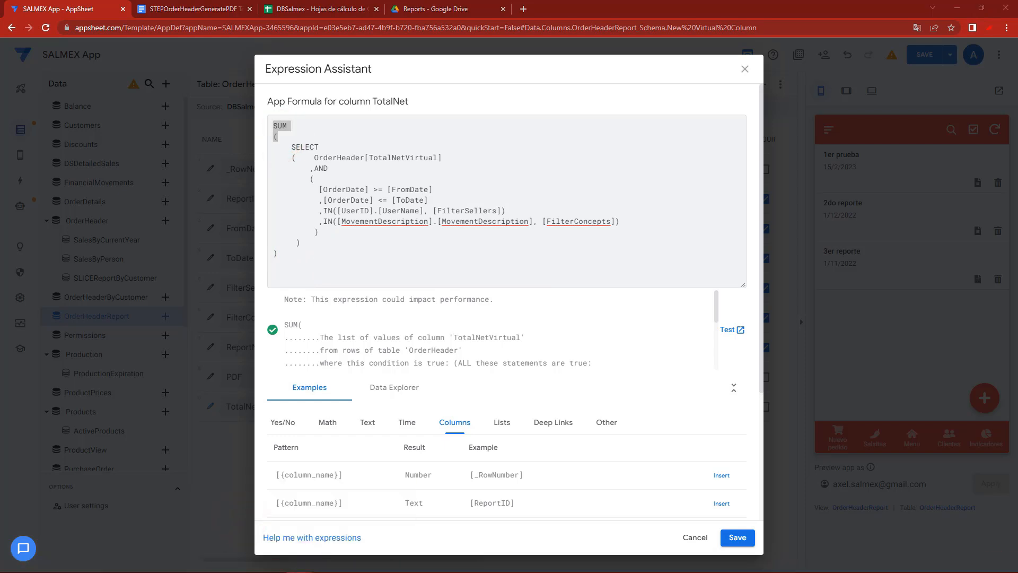
click(299, 562)
click(360, 529)
click(303, 84)
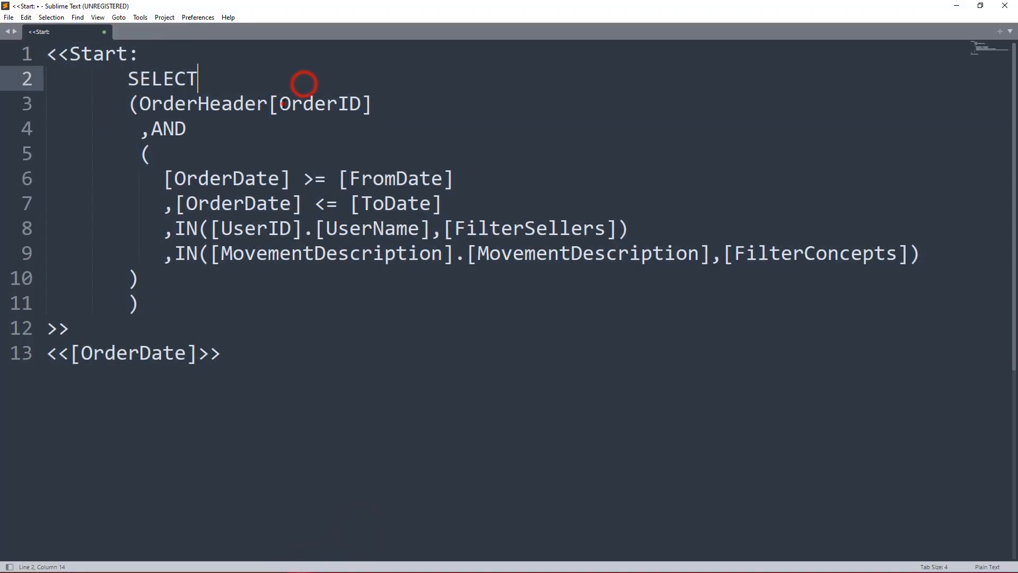
double_click(284, 103)
click(955, 6)
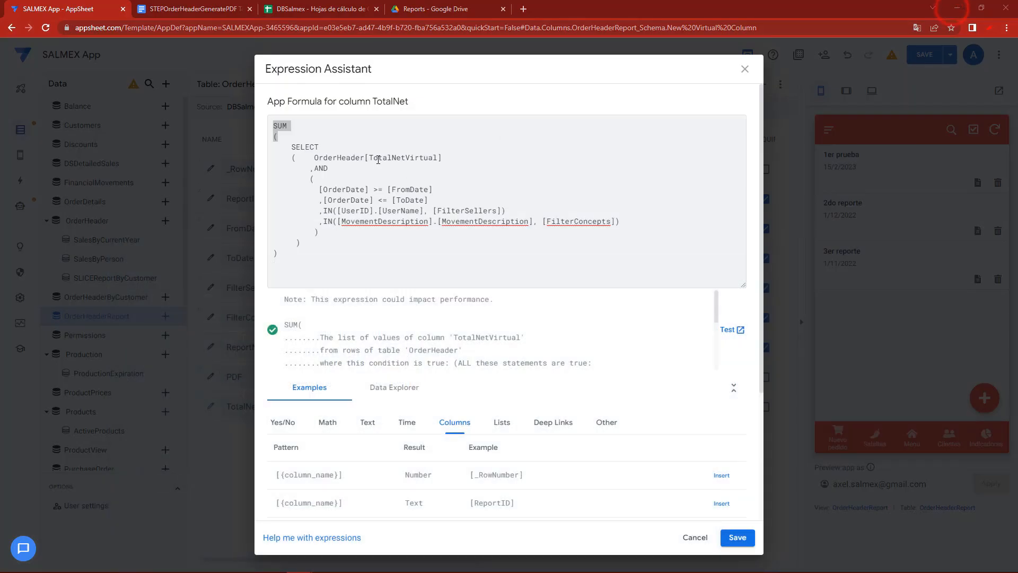
Review the TotalNetVirtual column reference and the filter conditions in the TotalNet formula.
drag(373, 158, 431, 159)
double_click(382, 158)
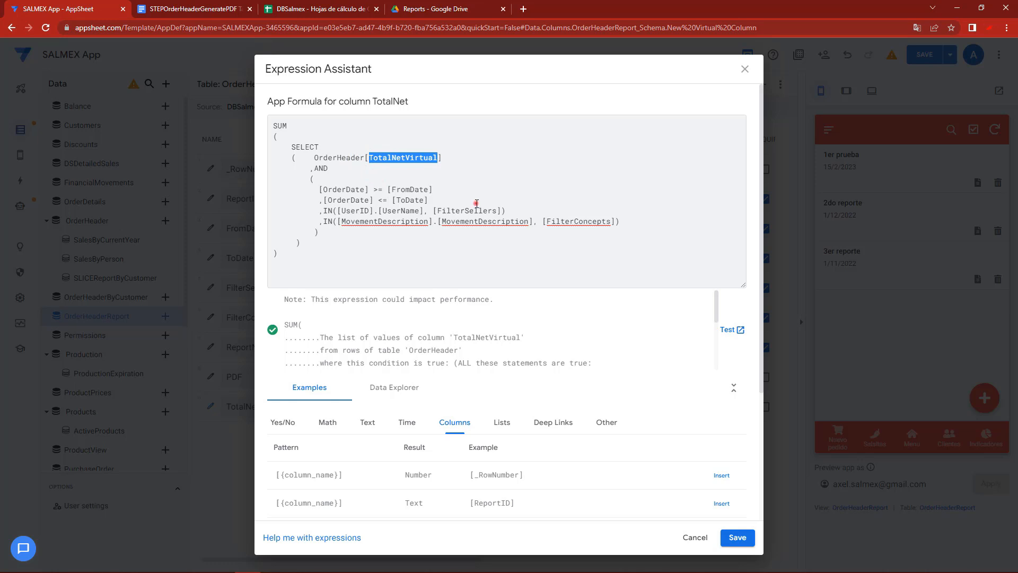
click(477, 203)
double_click(434, 158)
click(379, 171)
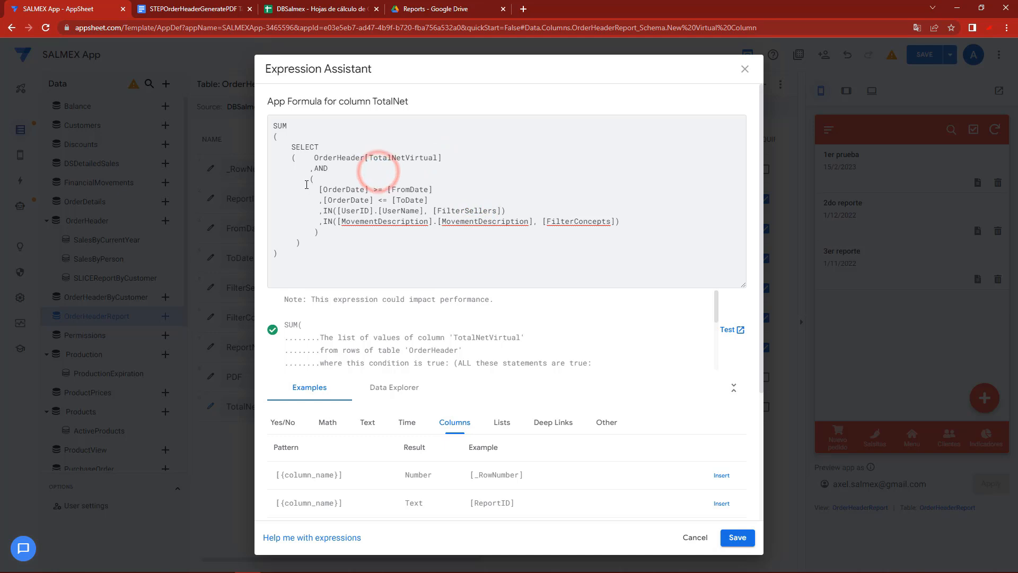
Review the date range, seller and concept conditions one by one inside the AND block of the TotalNet formula.
drag(319, 188, 448, 190)
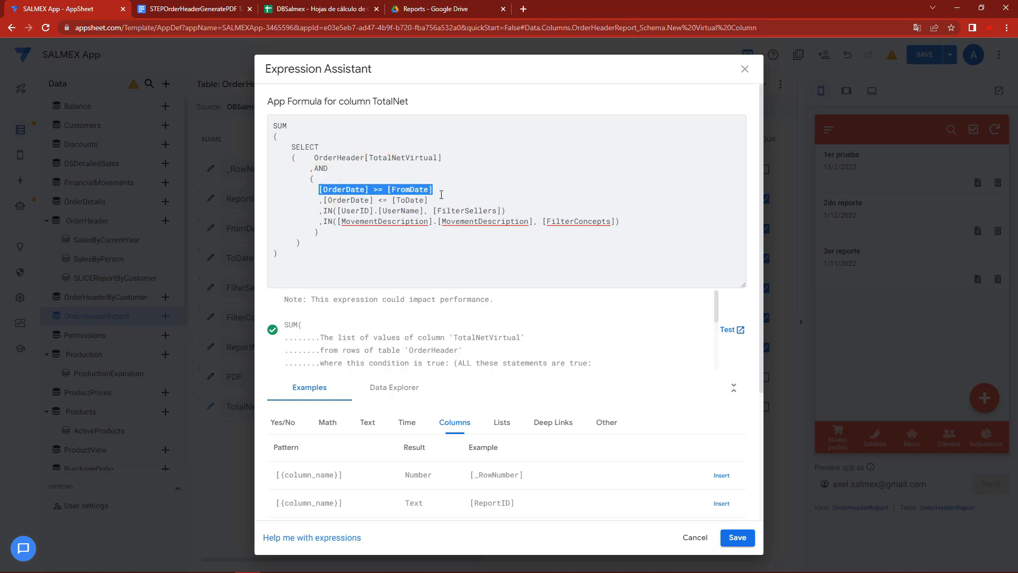
click(323, 200)
triple_click(322, 200)
drag(320, 211, 522, 214)
drag(324, 221, 498, 221)
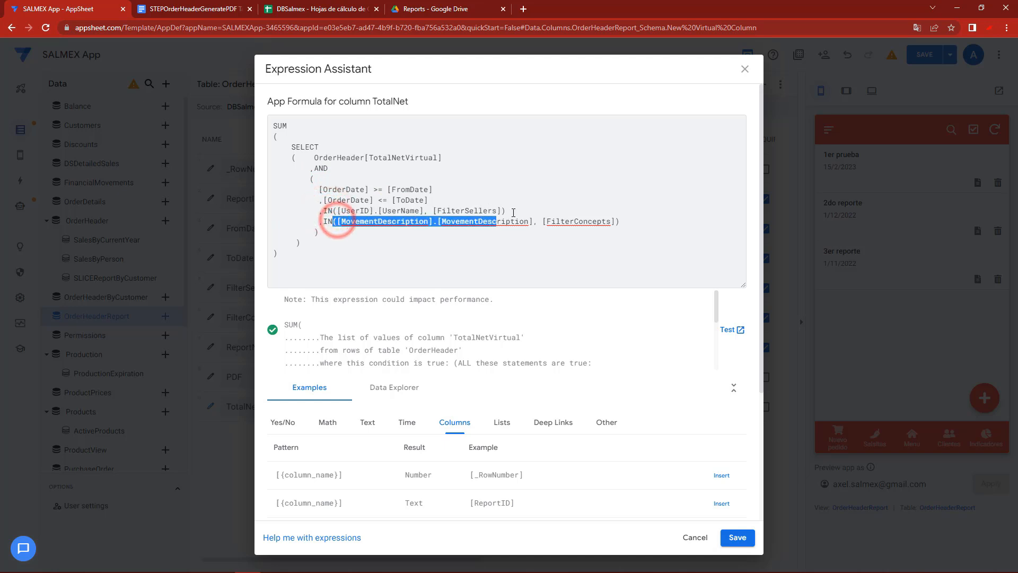
click(514, 213)
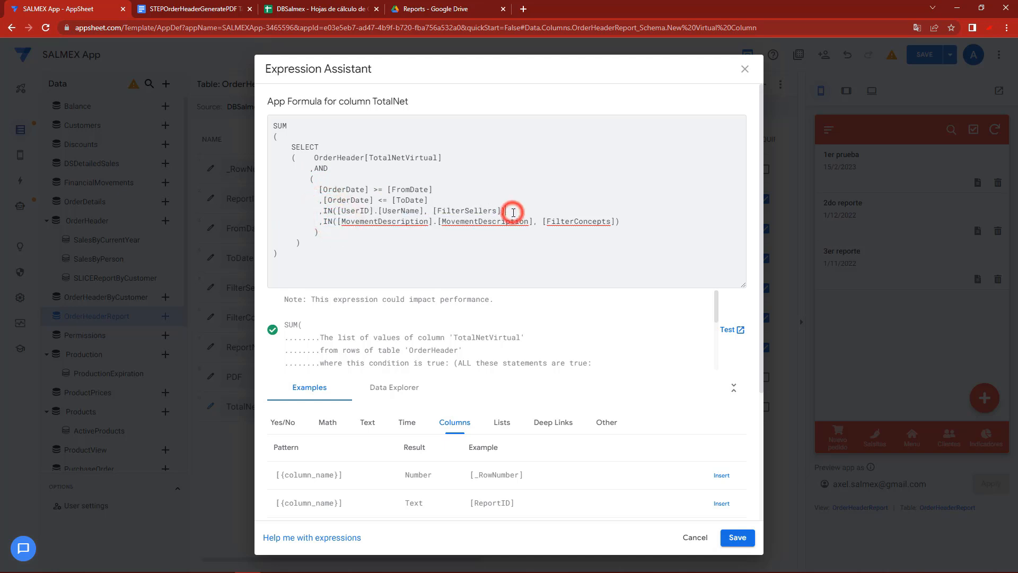
Accept the TotalNet column with its formula, set its display name to Total, and save the app.
click(736, 537)
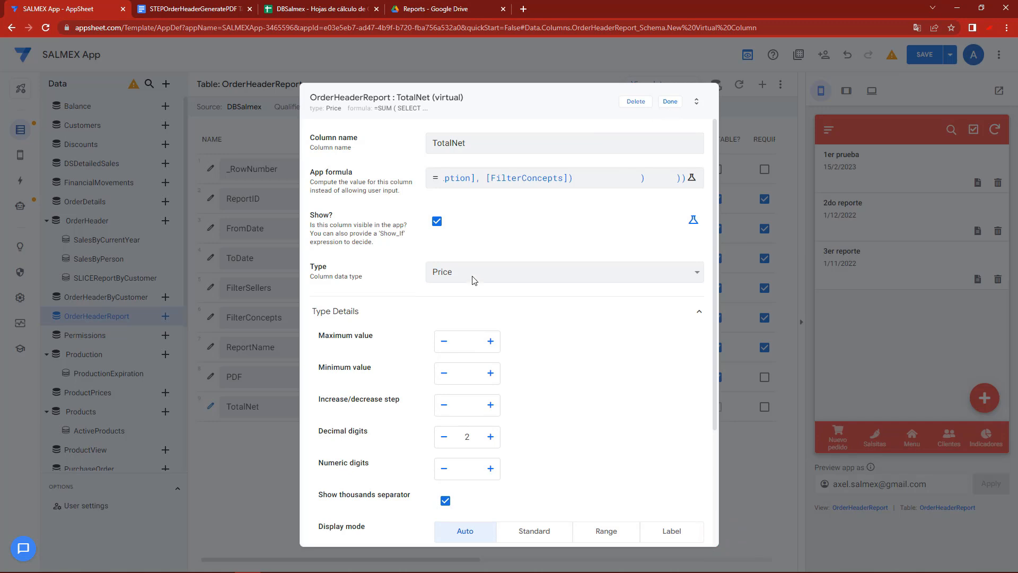
click(670, 104)
drag(299, 560, 509, 552)
click(551, 410)
text(Total)
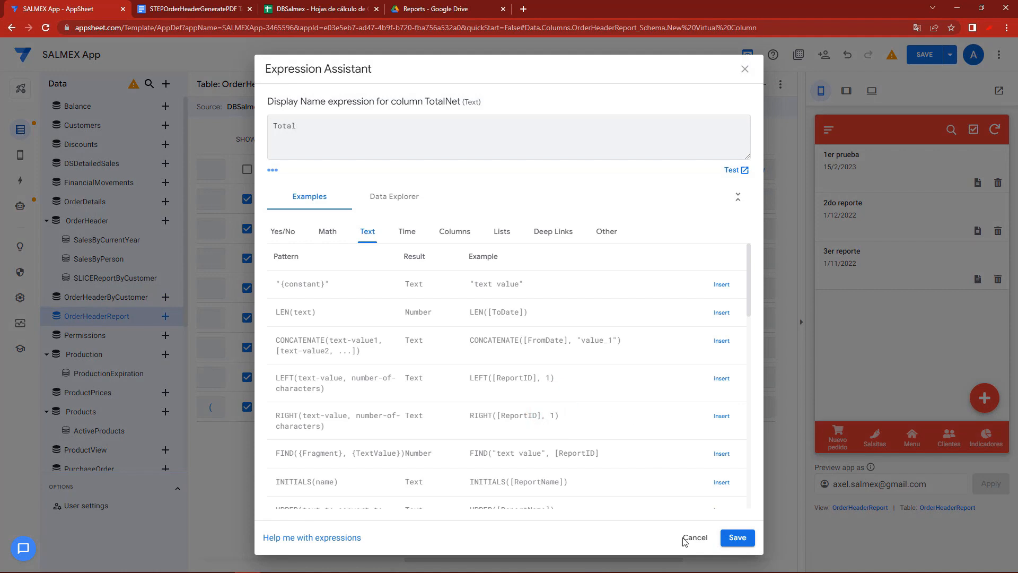
click(737, 537)
click(919, 55)
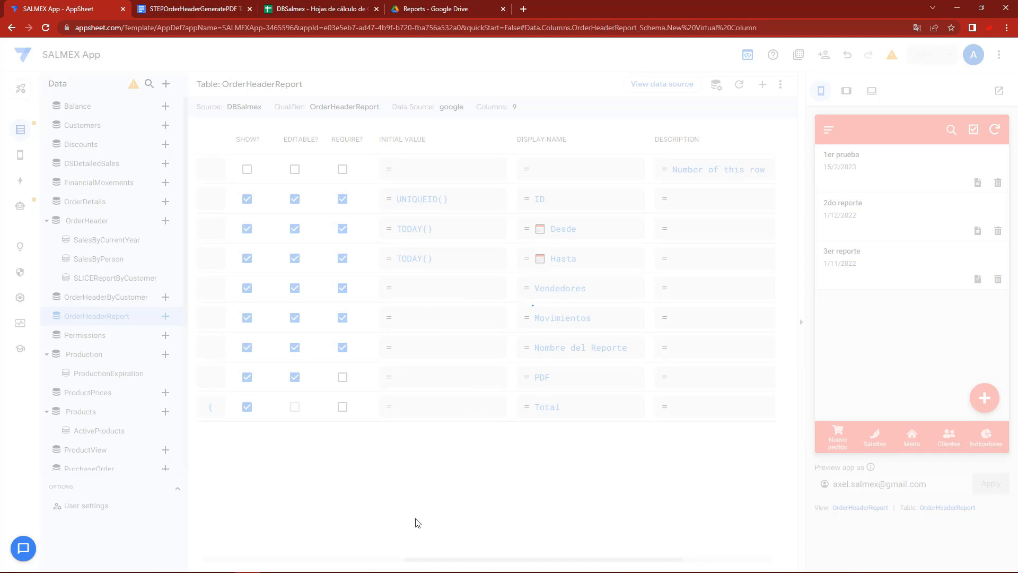
Switch to the Google Docs template and enter <<[TotalNet]>> in the cell beside TOTAL, adapting a copy of the <<[OrderDate]>> placeholder.
click(197, 8)
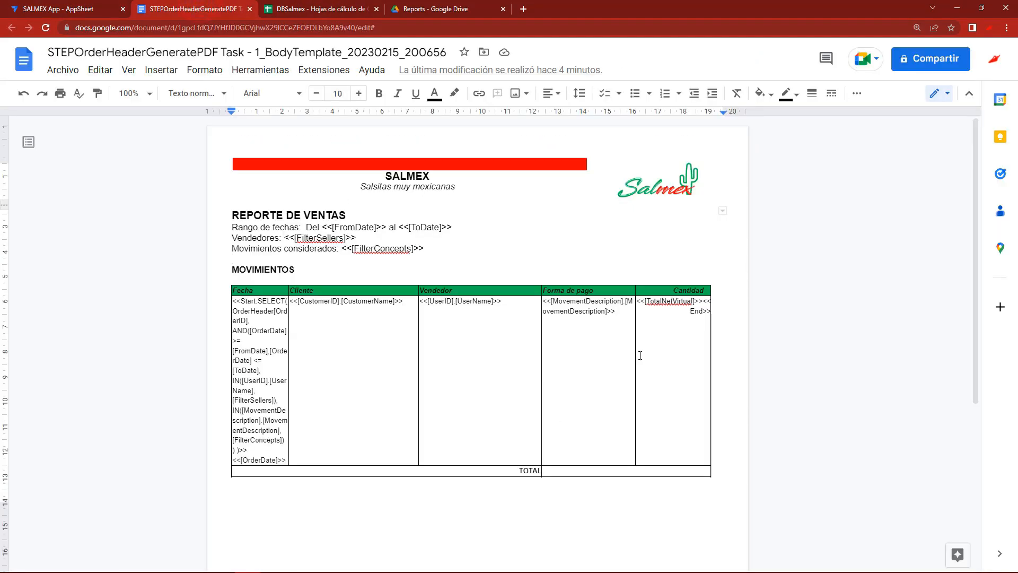
click(645, 471)
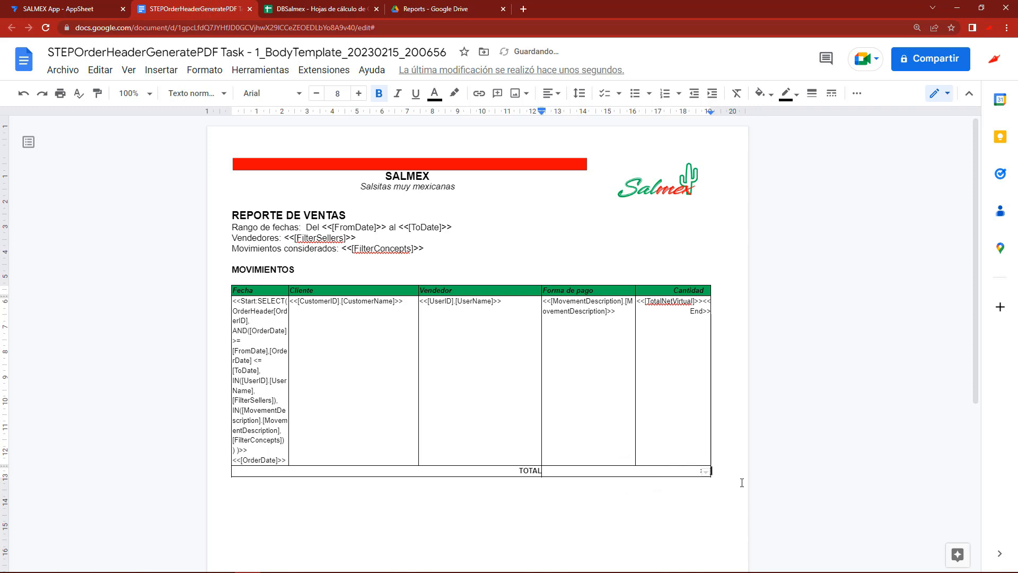
click(683, 499)
click(284, 459)
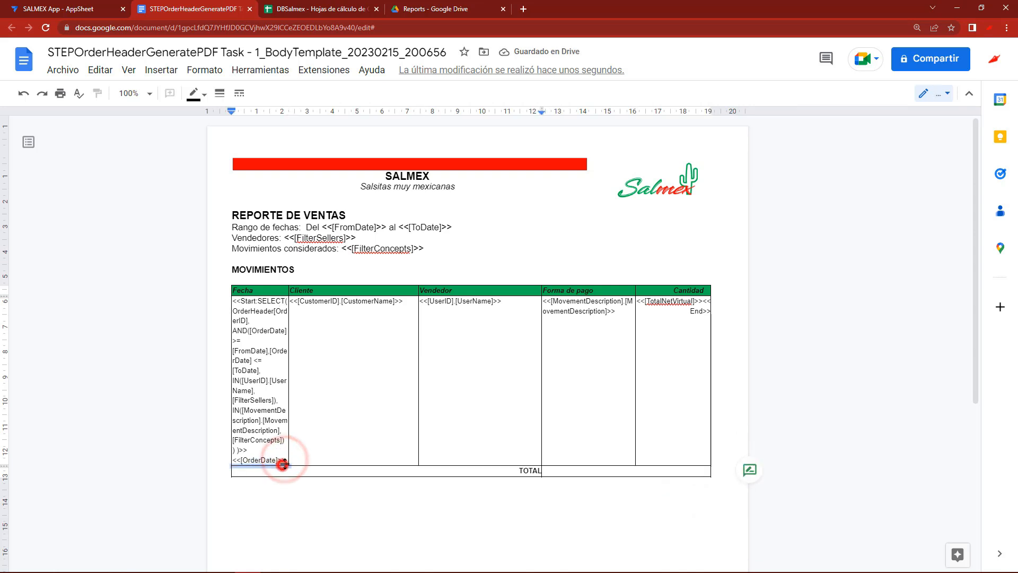
drag(285, 460, 234, 462)
key(ctrl+c)
click(687, 472)
key(ctrl+v)
double_click(572, 471)
text(Tota)
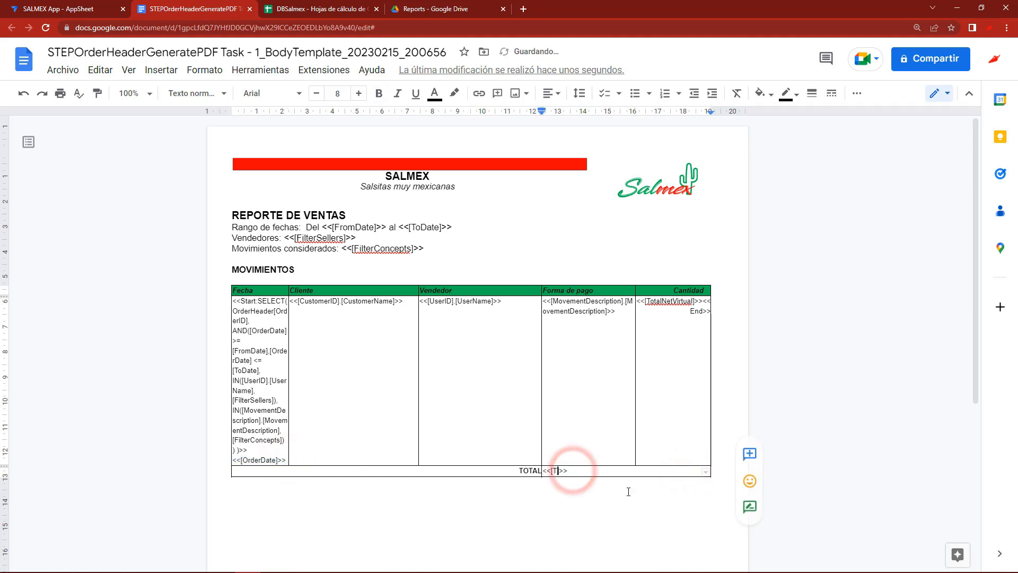
Format the <<[TotalNet]>> placeholder as bold, right-aligned text at size 10.
triple_click(589, 470)
click(379, 95)
click(552, 93)
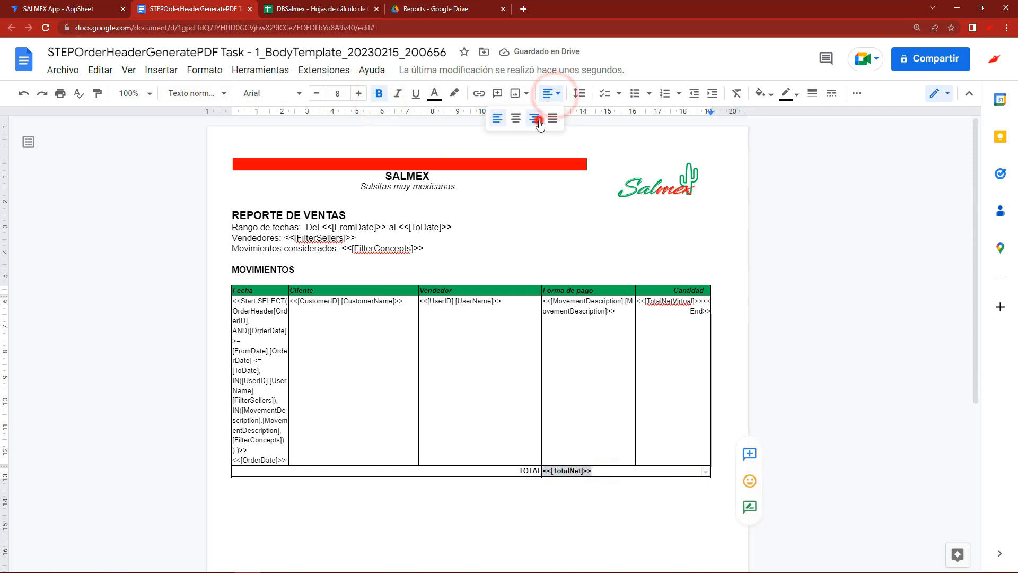
click(537, 119)
click(359, 93)
click(359, 94)
click(360, 94)
click(359, 94)
click(316, 93)
click(316, 94)
click(638, 392)
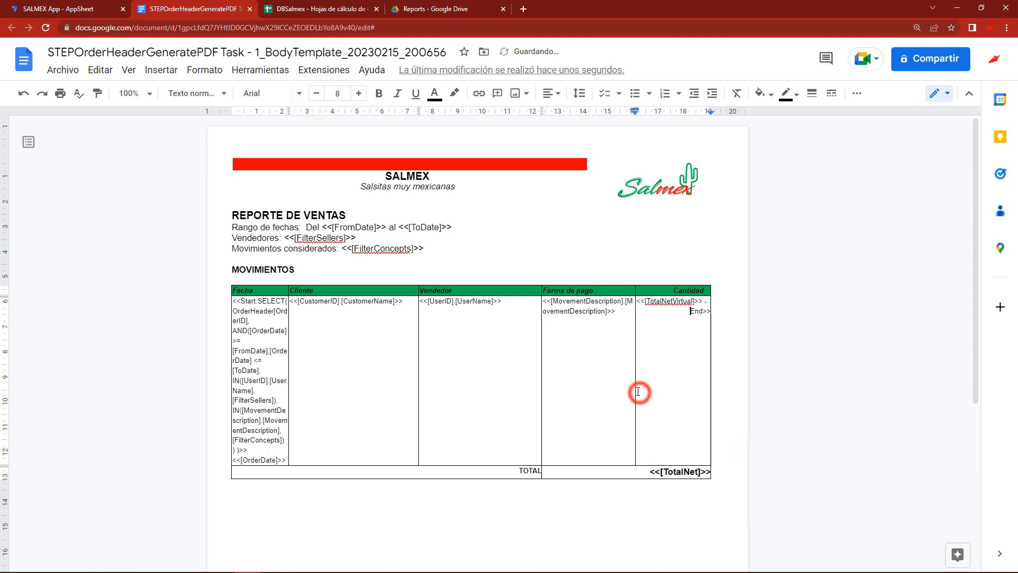
Switch back to AppSheet, add TotalNet as the last column in the OrderHeaderReport_Form column order, and save the app.
click(79, 4)
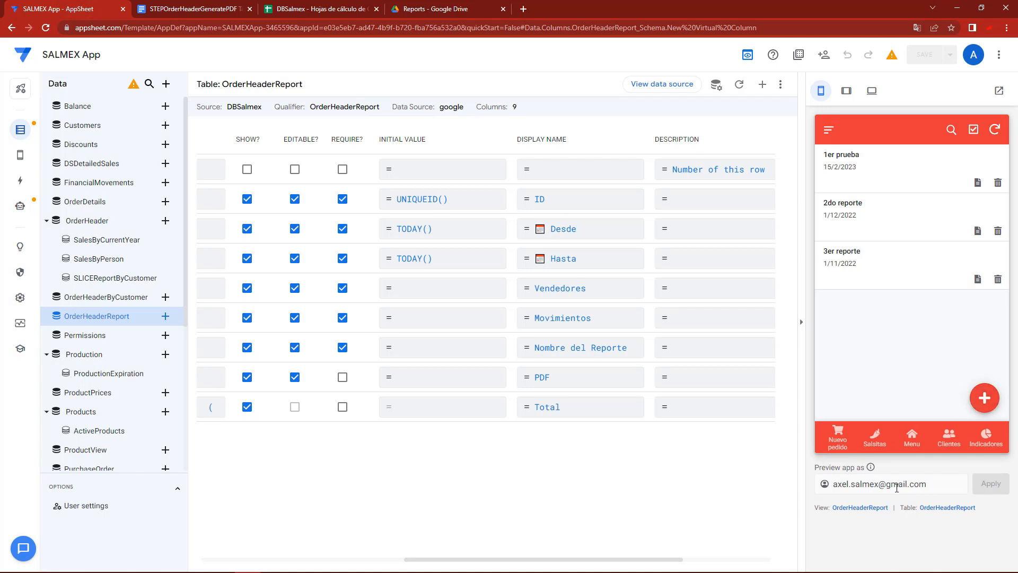
click(990, 391)
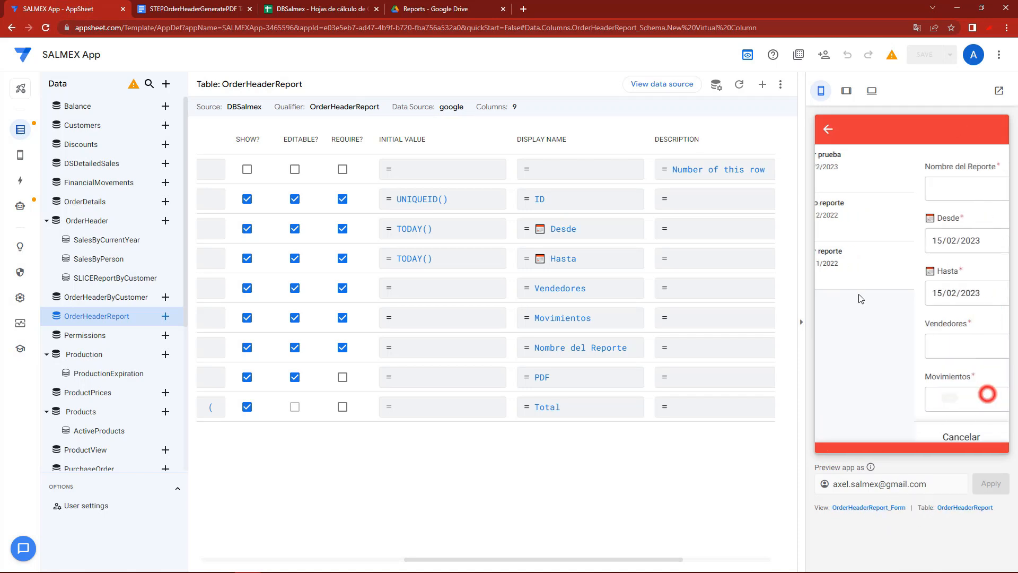
click(878, 508)
click(342, 357)
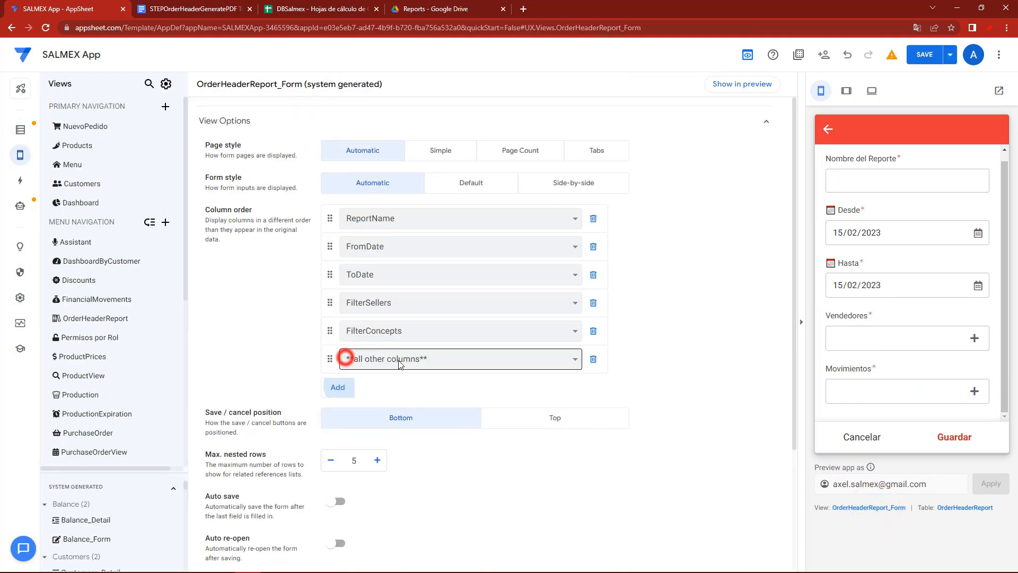
click(398, 358)
click(383, 418)
scroll(833, 389, down, 1)
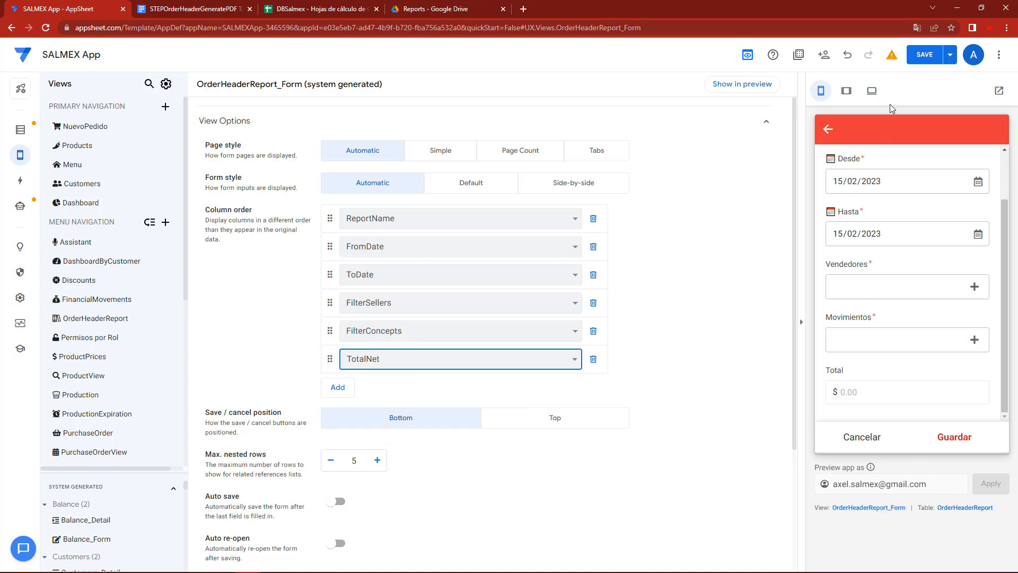
click(922, 61)
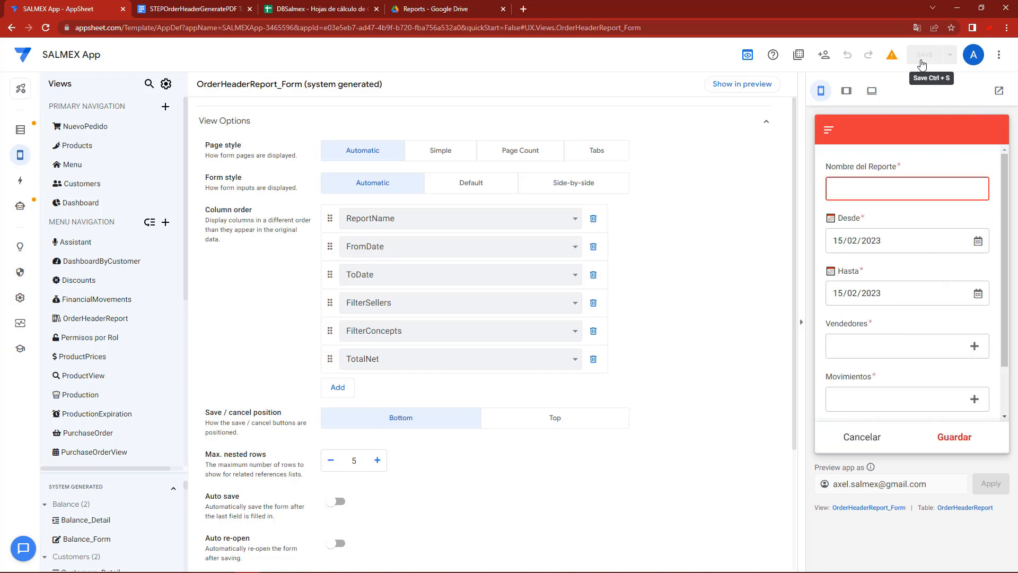
Leave the previewed form, set the Summary column of the OrderHeaderReport deck view to TotalNet, and save the app.
click(868, 433)
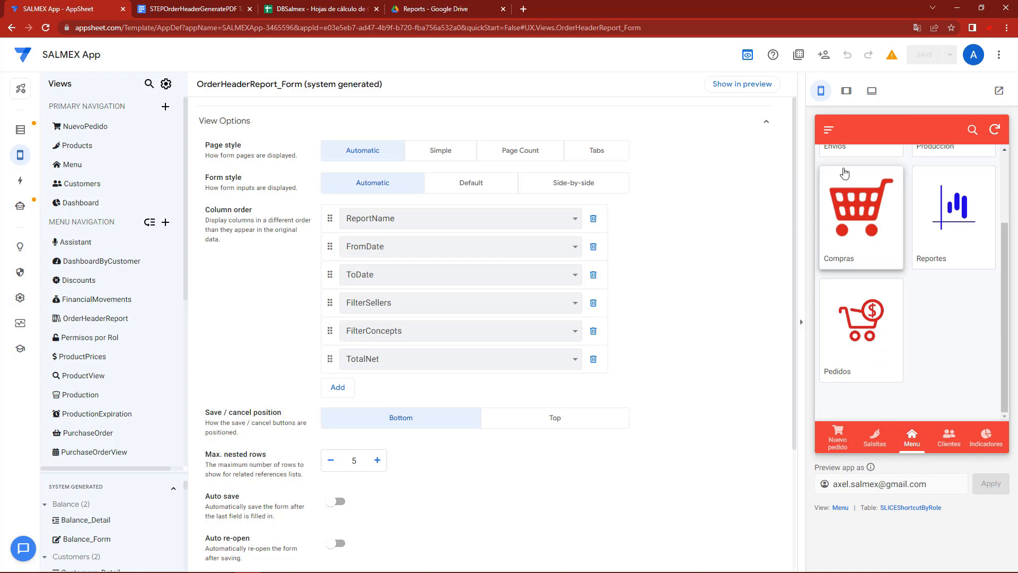
click(829, 129)
click(862, 252)
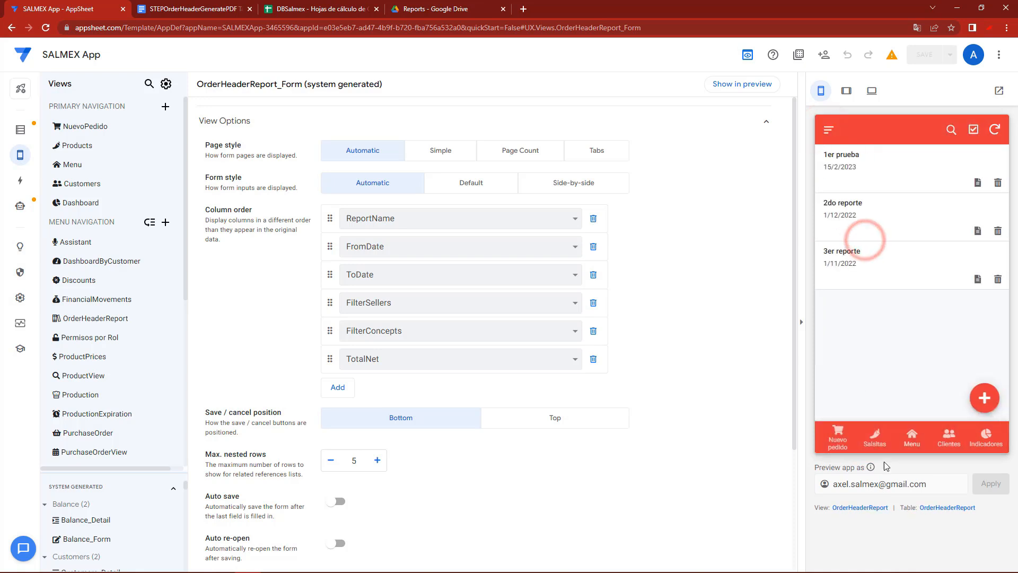
click(863, 510)
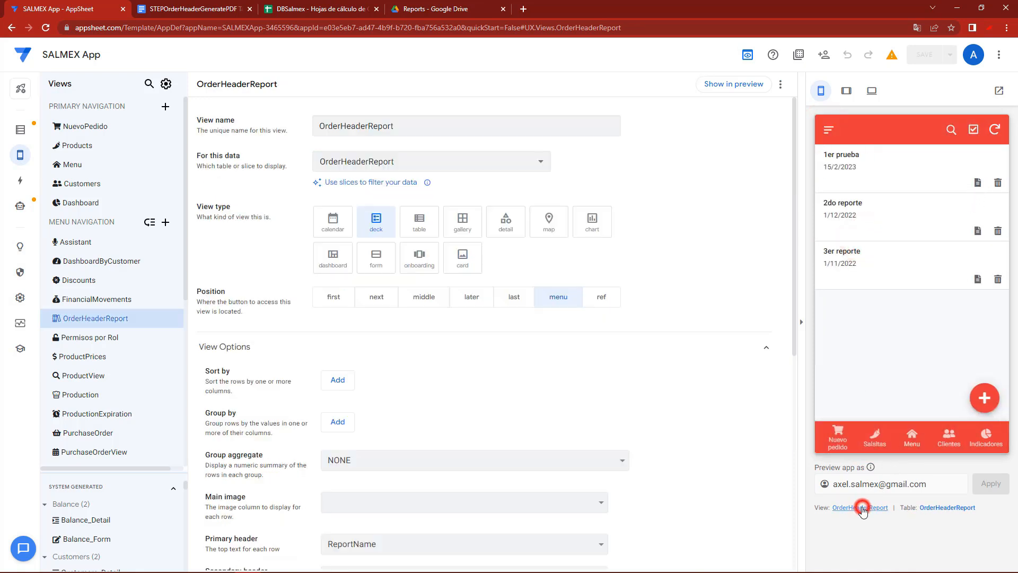
scroll(448, 408, down, 5)
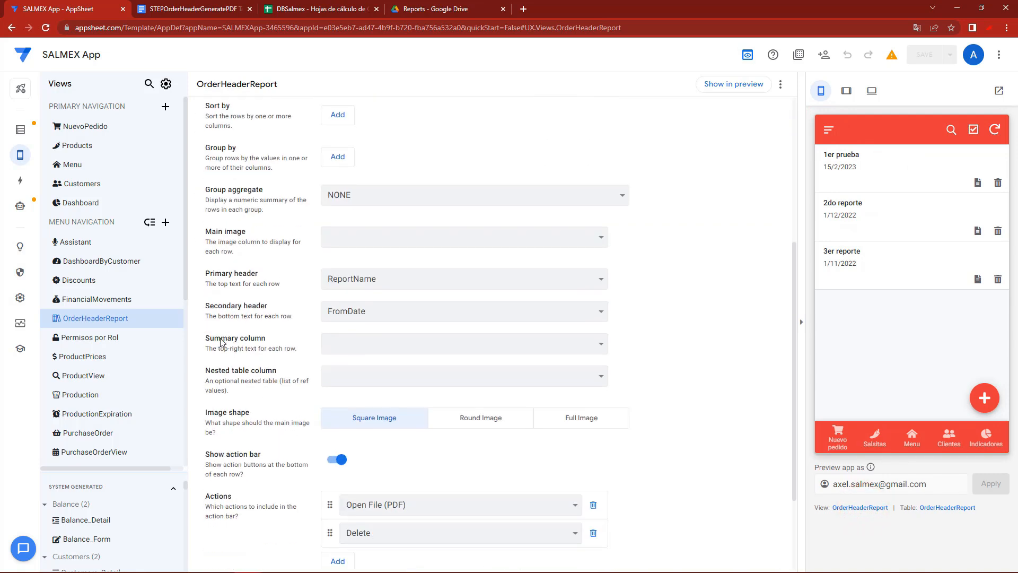
drag(207, 343, 261, 339)
click(359, 348)
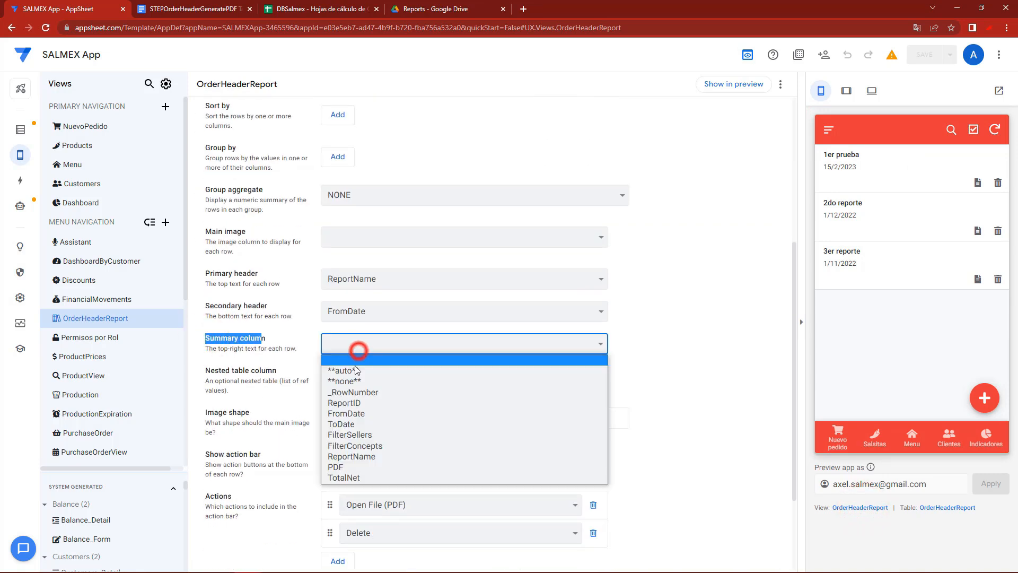
click(362, 479)
click(924, 54)
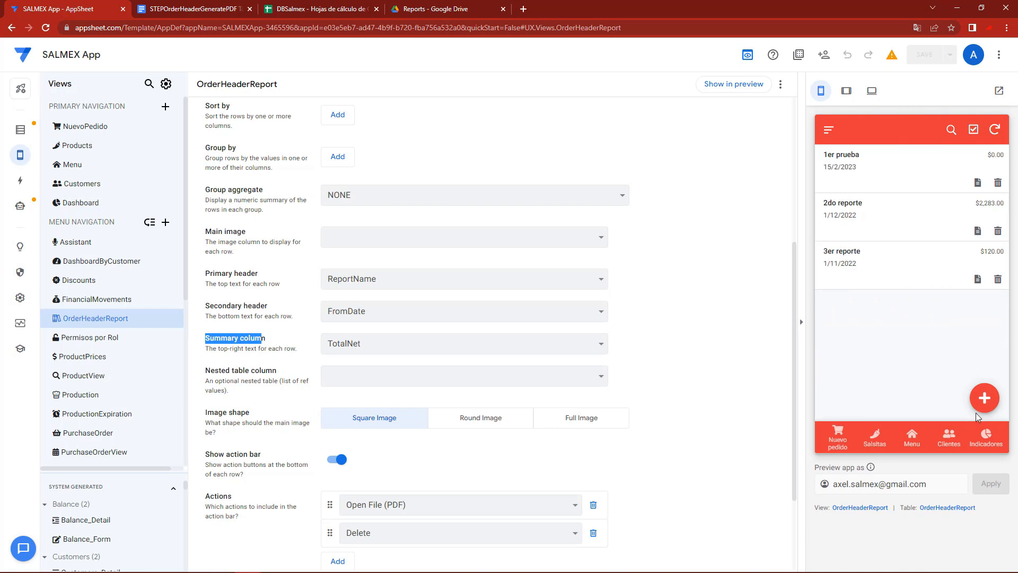
Start a new sales report in the app preview named Reporte 2022 with the Desde date 01/01/2022.
click(981, 406)
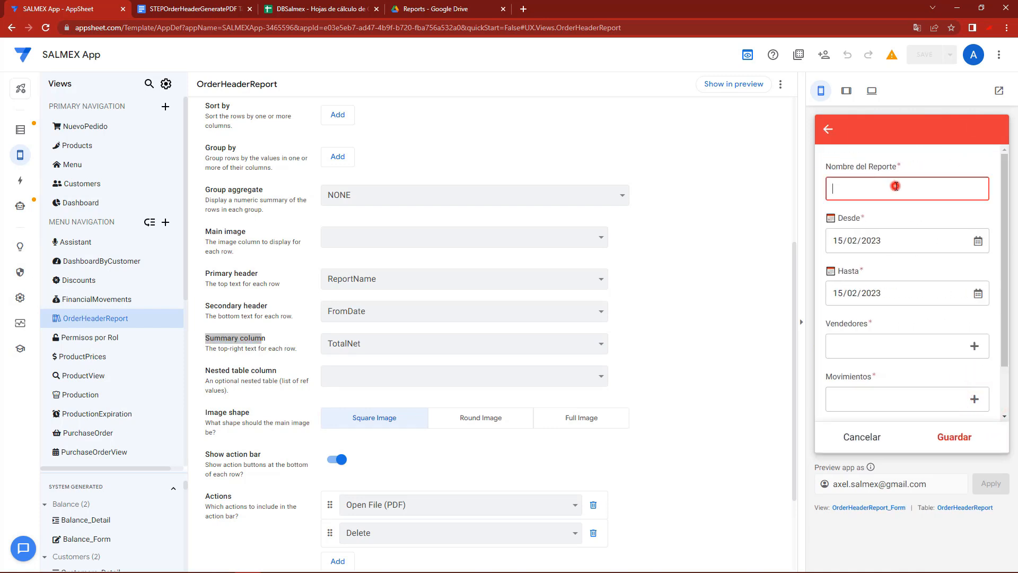
text(Reporte 2022)
click(978, 241)
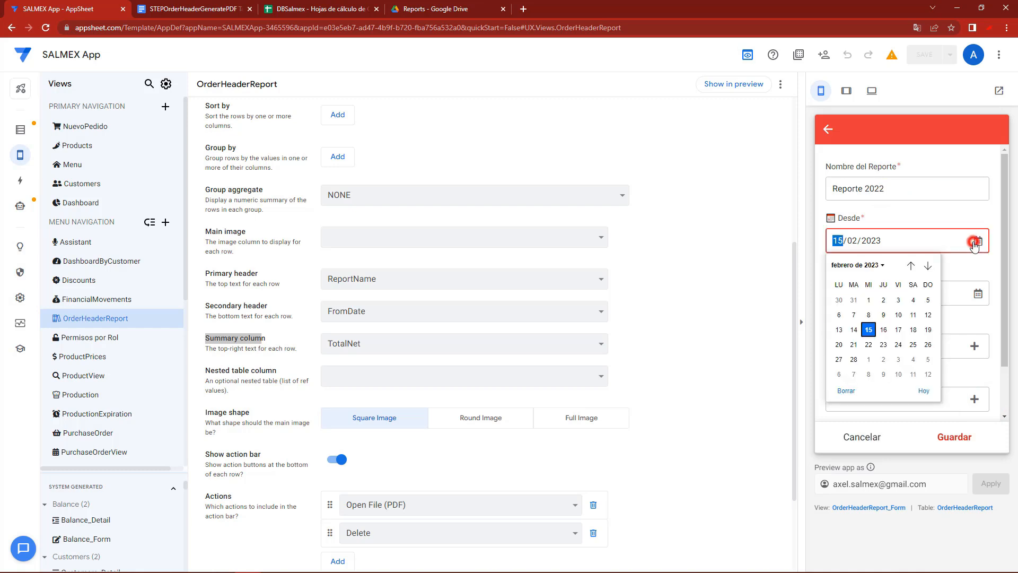
click(910, 265)
click(909, 265)
click(909, 265)
click(910, 265)
click(910, 265)
click(910, 266)
click(910, 265)
click(910, 265)
click(910, 265)
click(909, 266)
click(909, 266)
click(910, 267)
click(910, 267)
click(910, 266)
click(910, 266)
click(927, 265)
click(927, 265)
click(913, 300)
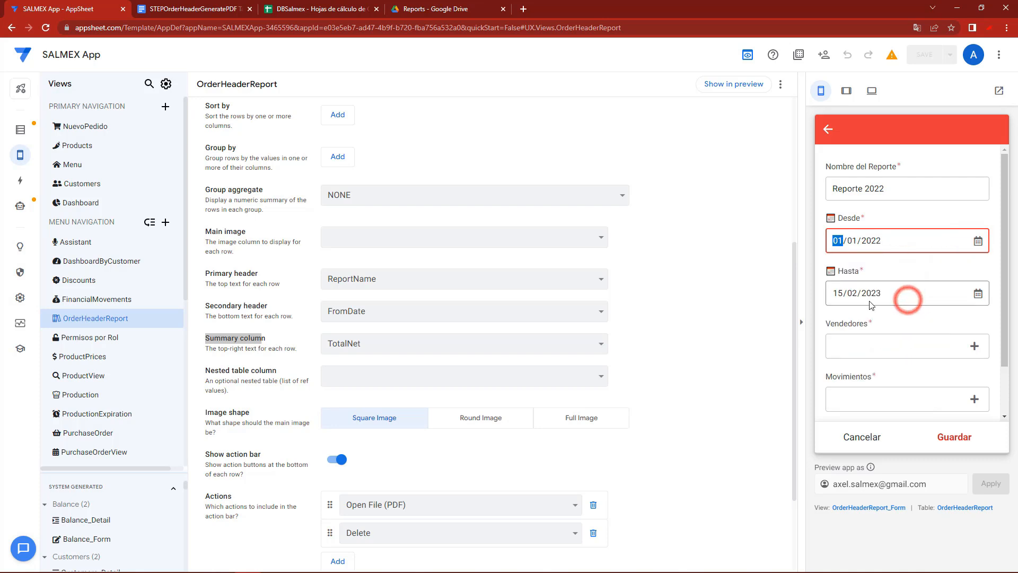
Set the report's Hasta date to 31/12/2022.
click(977, 295)
click(911, 318)
click(911, 318)
click(911, 412)
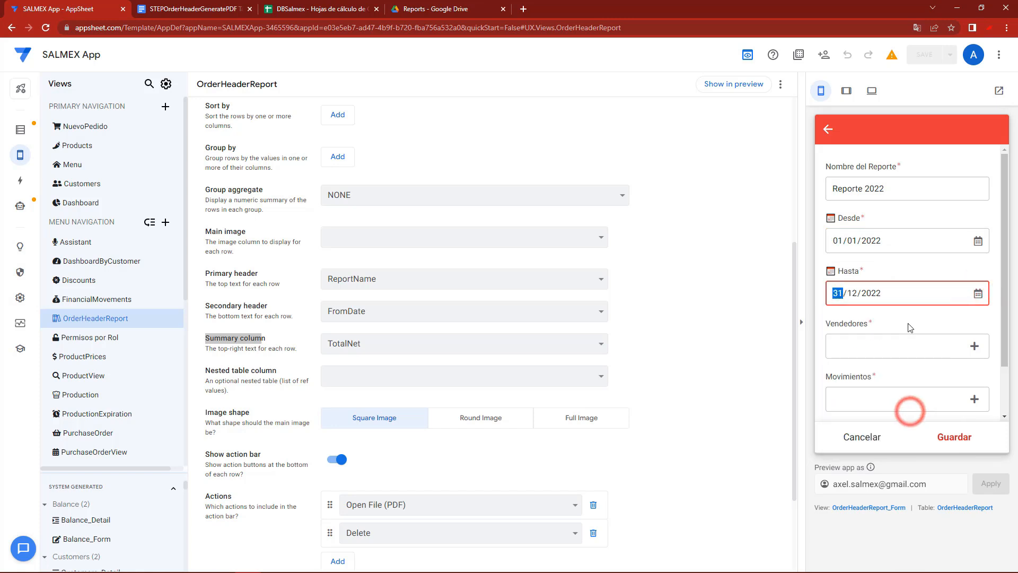
Choose the second listed seller and the movements EFECTIVO, TRANSFERENCIA and PAGADO as filters, and save the report.
click(907, 324)
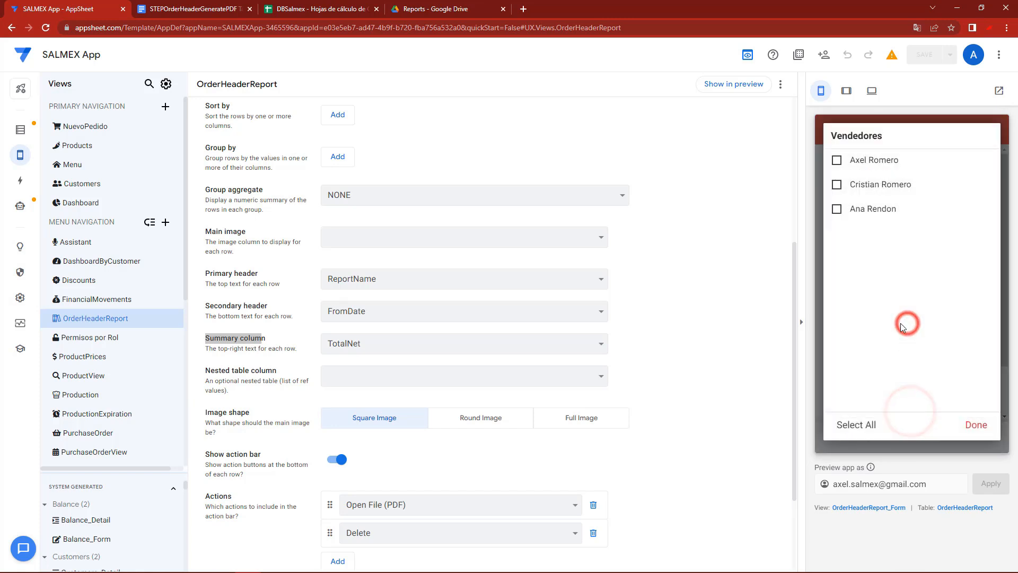
click(852, 184)
click(974, 424)
click(884, 401)
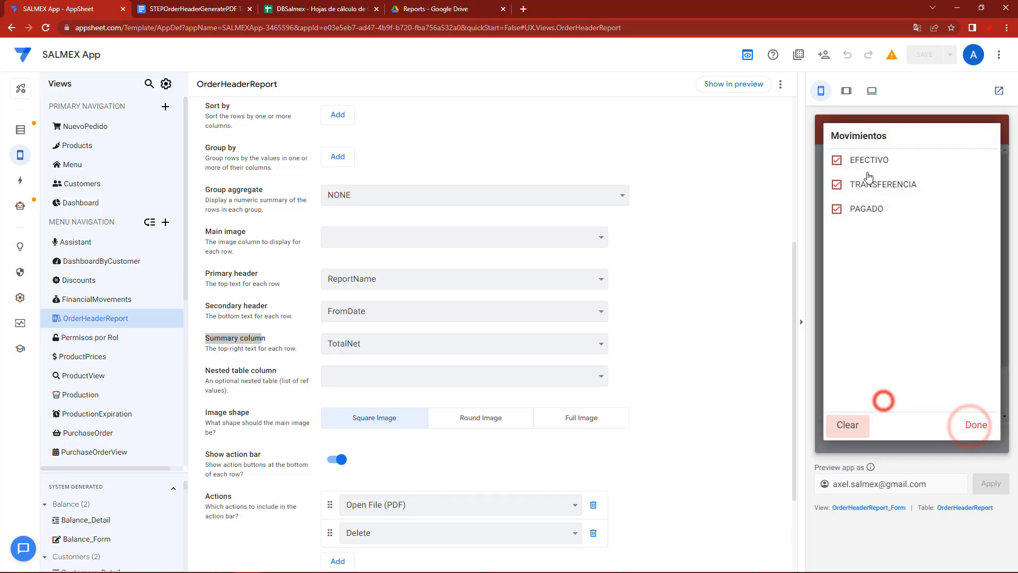
click(981, 423)
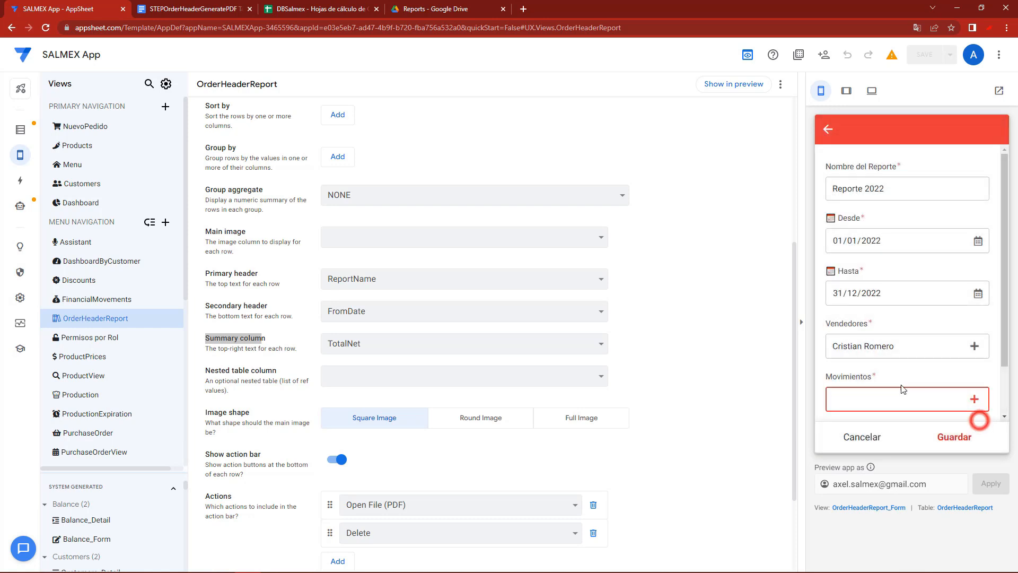
click(952, 435)
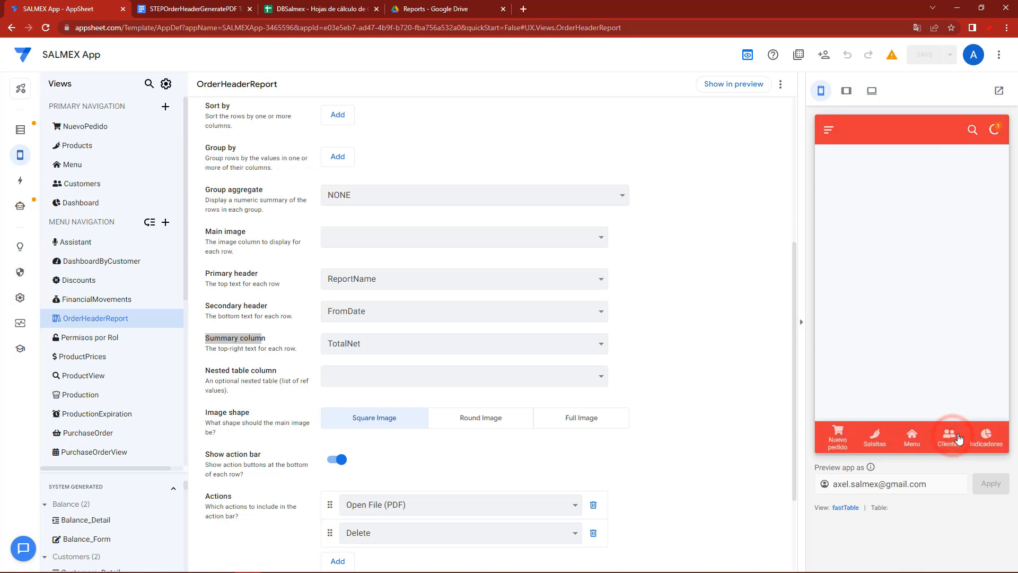
Reopen the Reporte de ventas (multi filtro) view in the preview and sync the pending report.
click(828, 130)
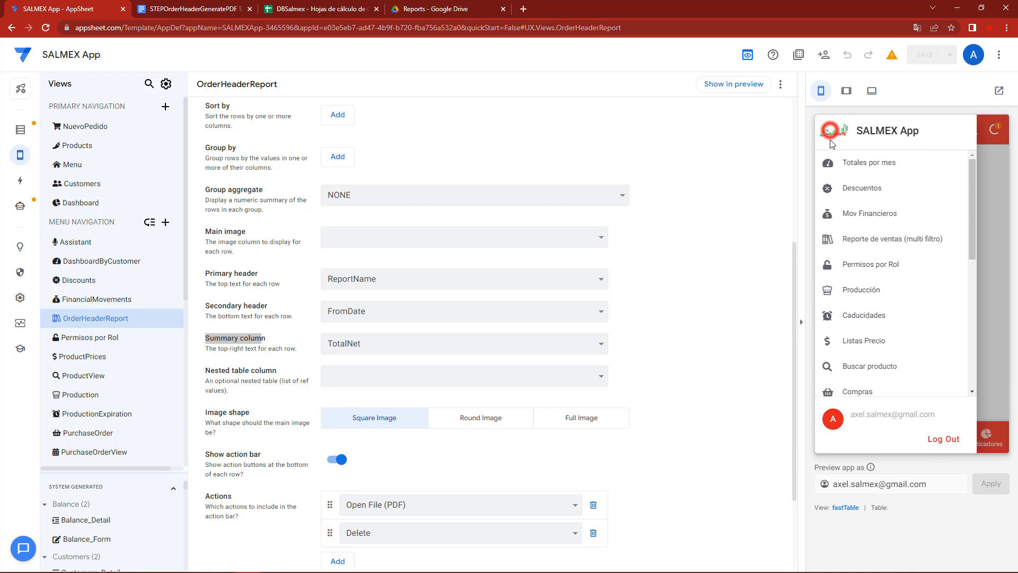
click(868, 248)
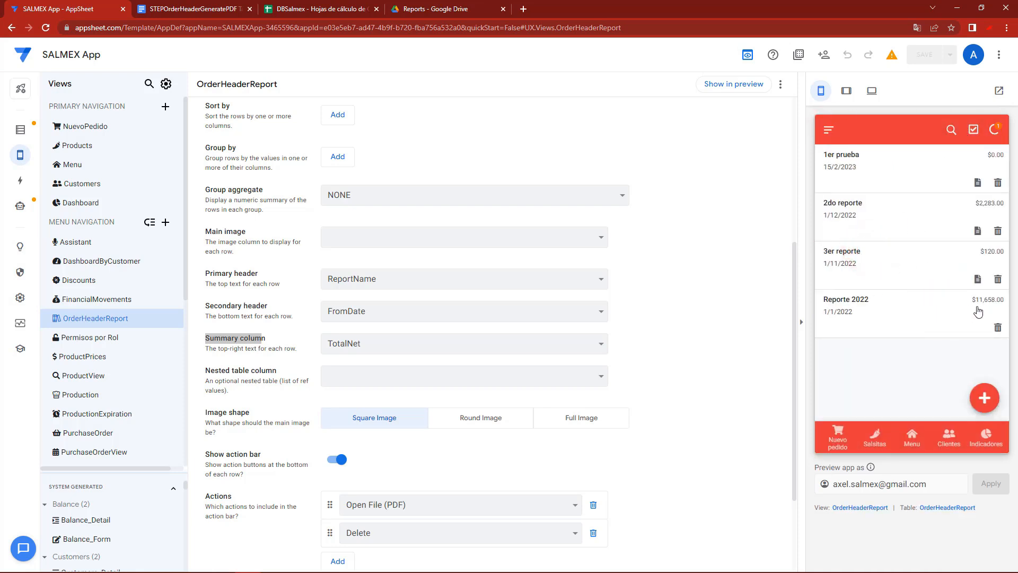
click(994, 131)
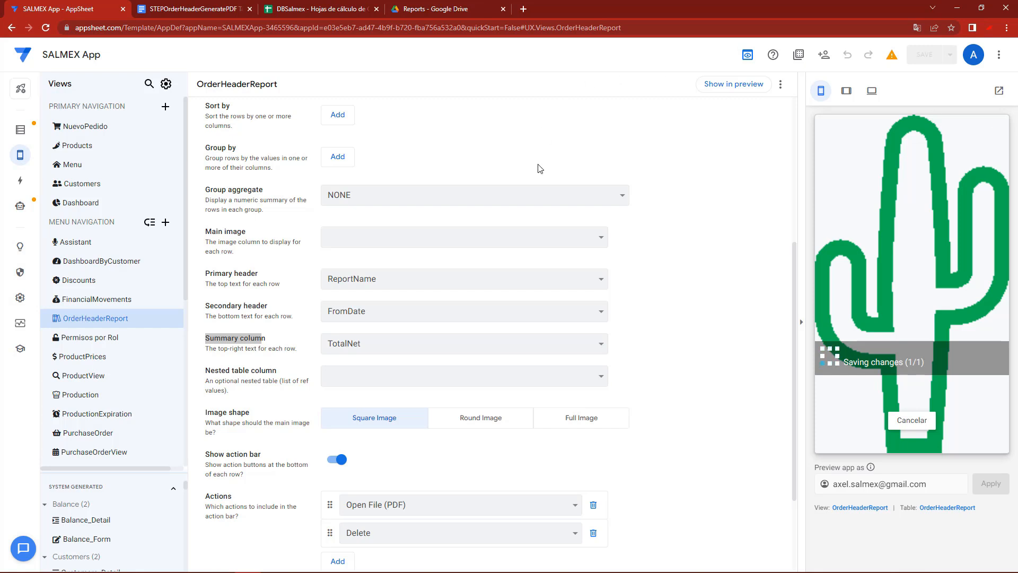
Check the Reports folder in Google Drive, and open the Reporte 2022 PDF from the app preview in AppSheet.
click(447, 9)
click(408, 337)
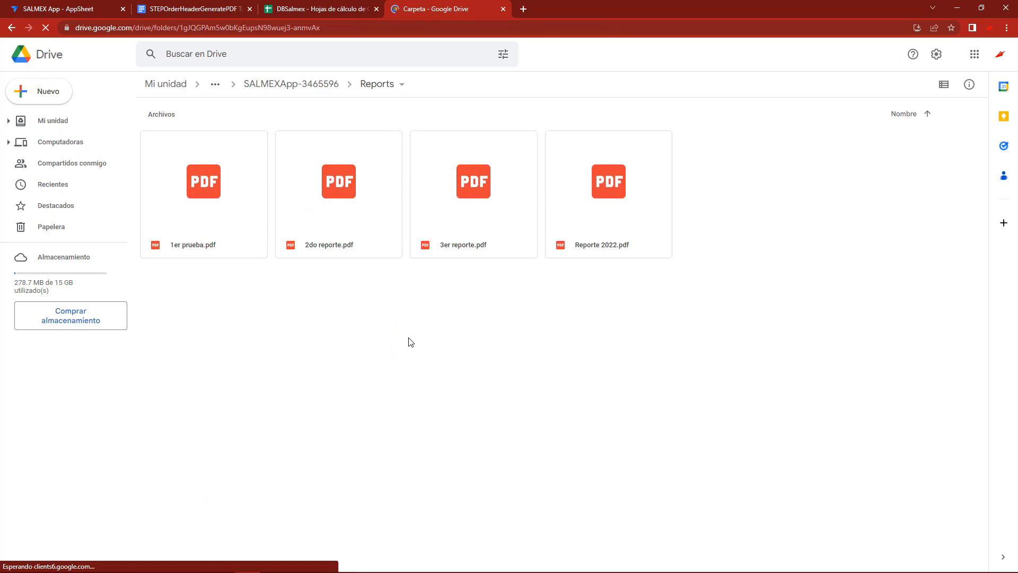
click(73, 8)
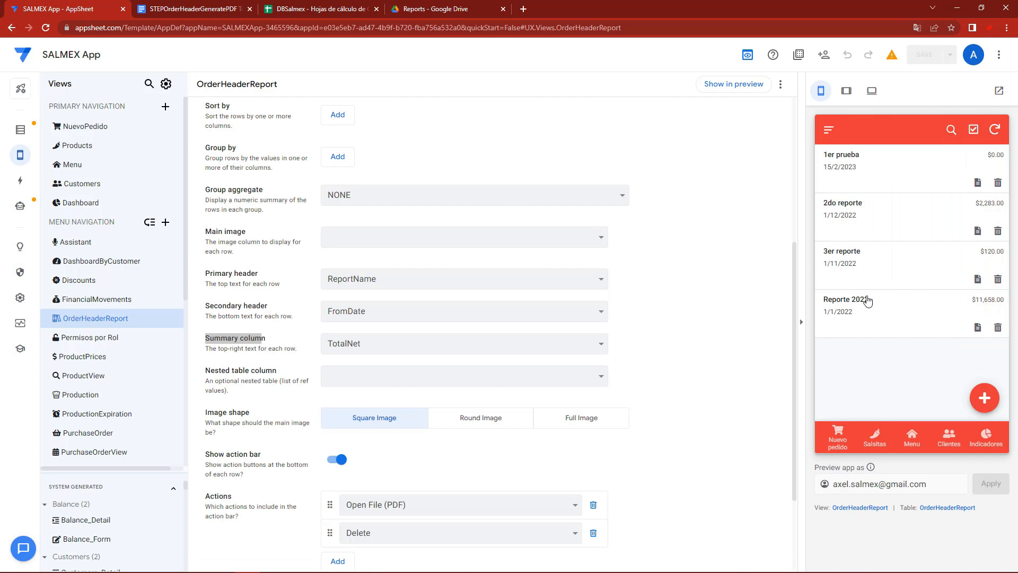
click(944, 311)
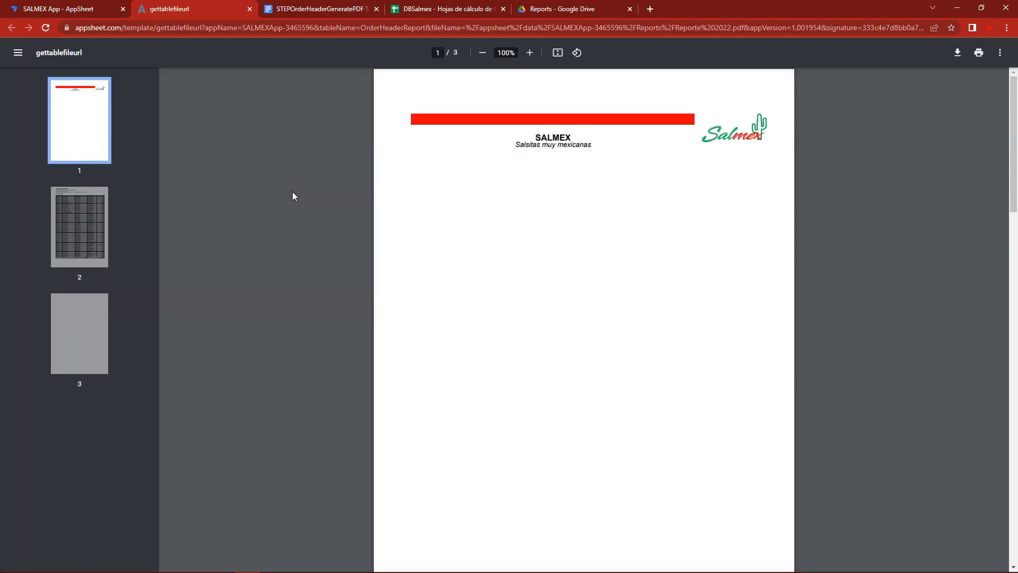
Examine the movements table in the Reporte 2022 PDF down to its total row.
click(88, 213)
click(84, 141)
click(82, 242)
scroll(518, 159, up, 10)
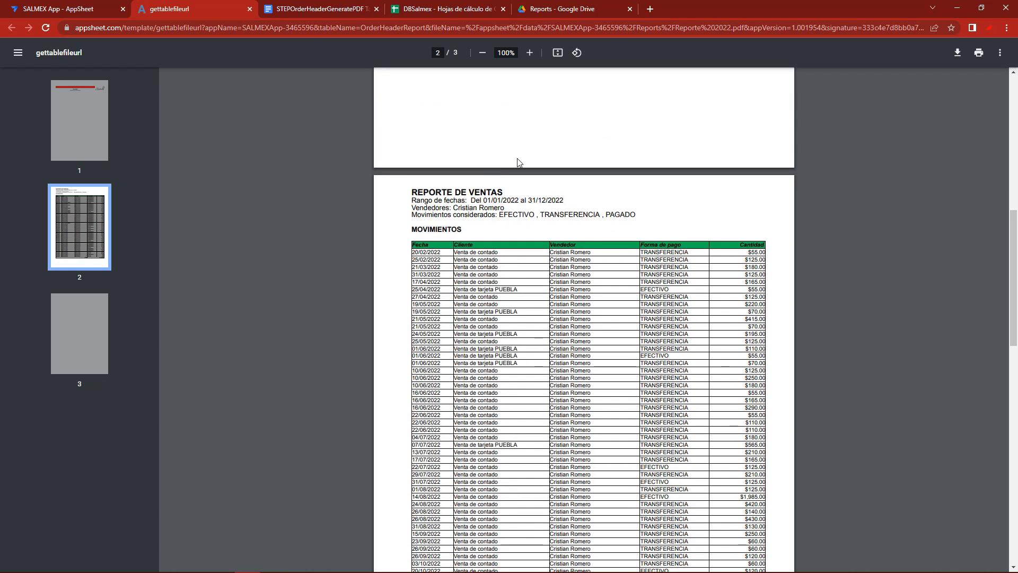
scroll(565, 249, down, 5)
scroll(565, 249, down, 5)
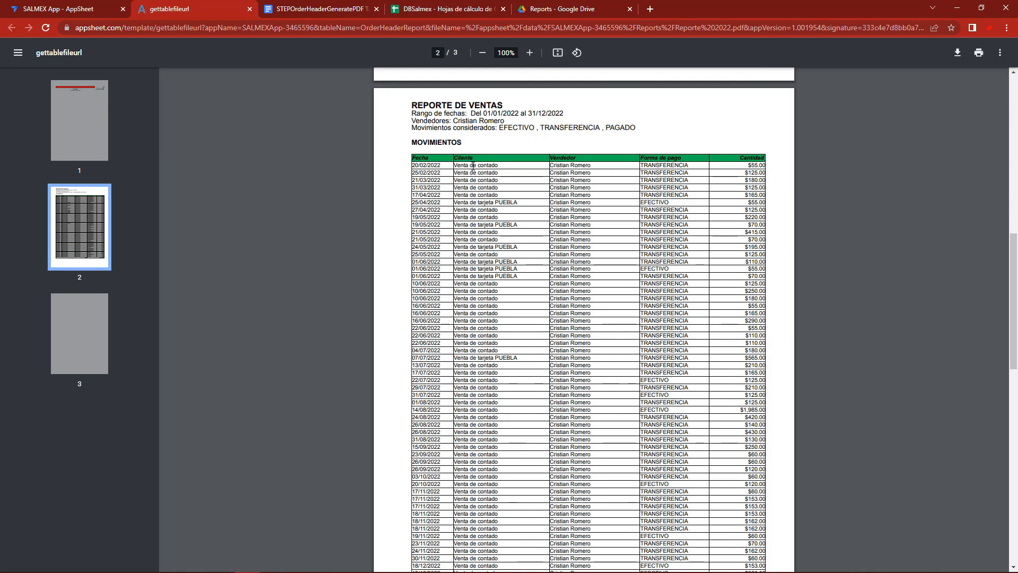
drag(570, 168, 563, 166)
scroll(563, 166, down, 3)
drag(565, 302, 587, 413)
click(675, 428)
double_click(732, 450)
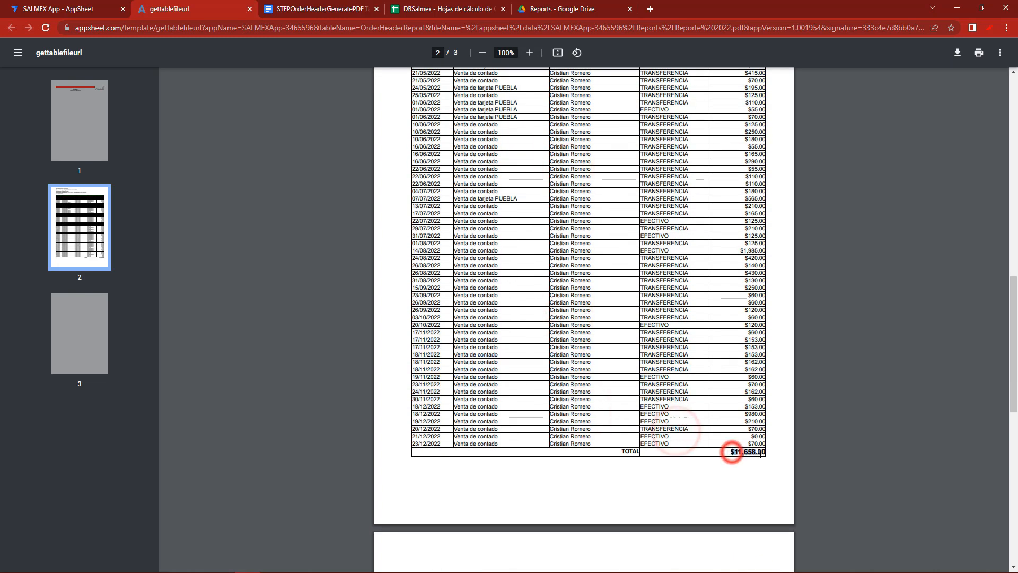
Check the date range in the header of the Reporte 2022 PDF.
scroll(610, 345, up, 1)
scroll(609, 345, up, 5)
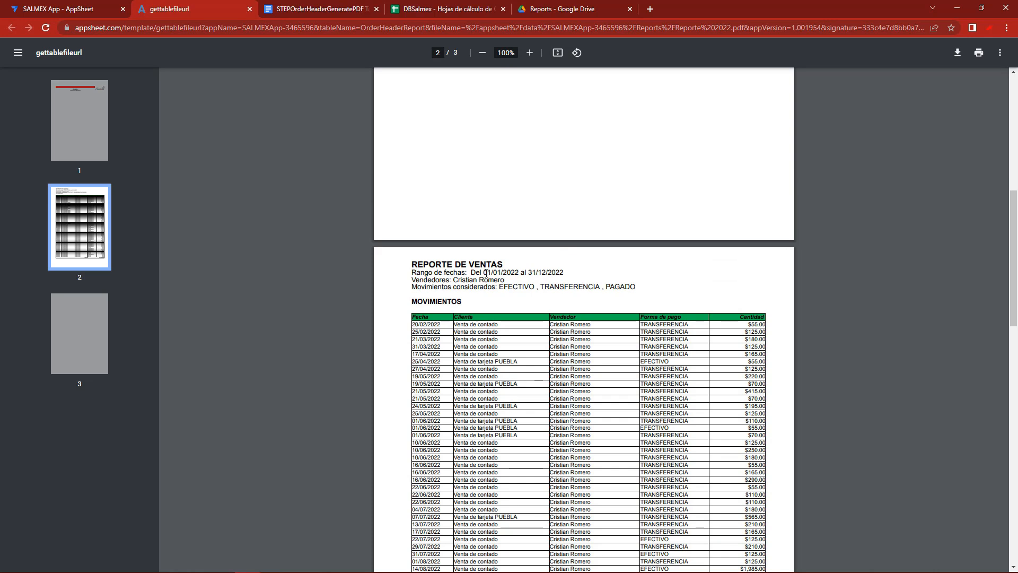
triple_click(486, 273)
click(563, 274)
drag(506, 272, 563, 274)
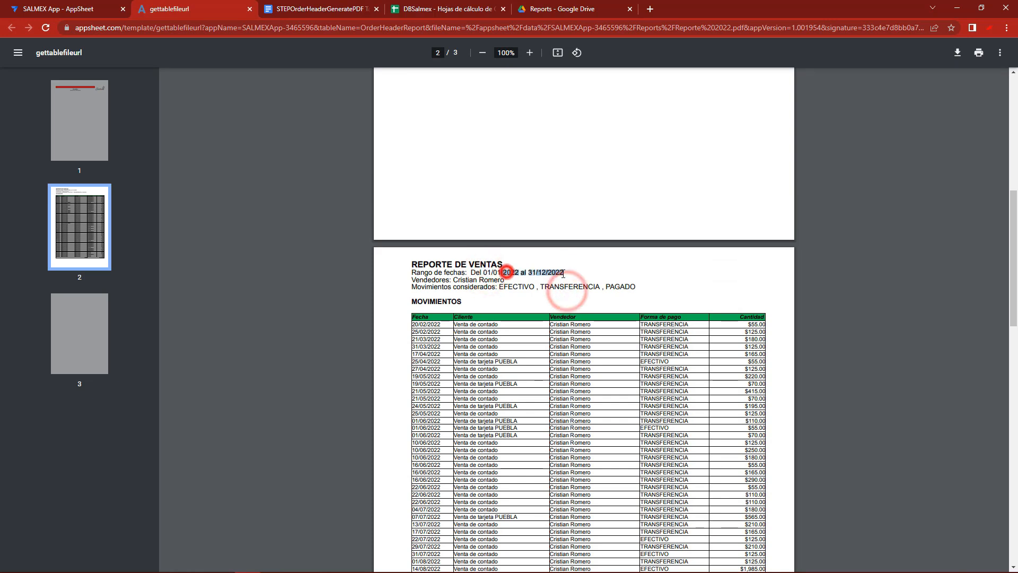
Review the placeholders in the STEPOrderHeaderGeneratePDF body template in Google Docs, and return to AppSheet.
click(74, 6)
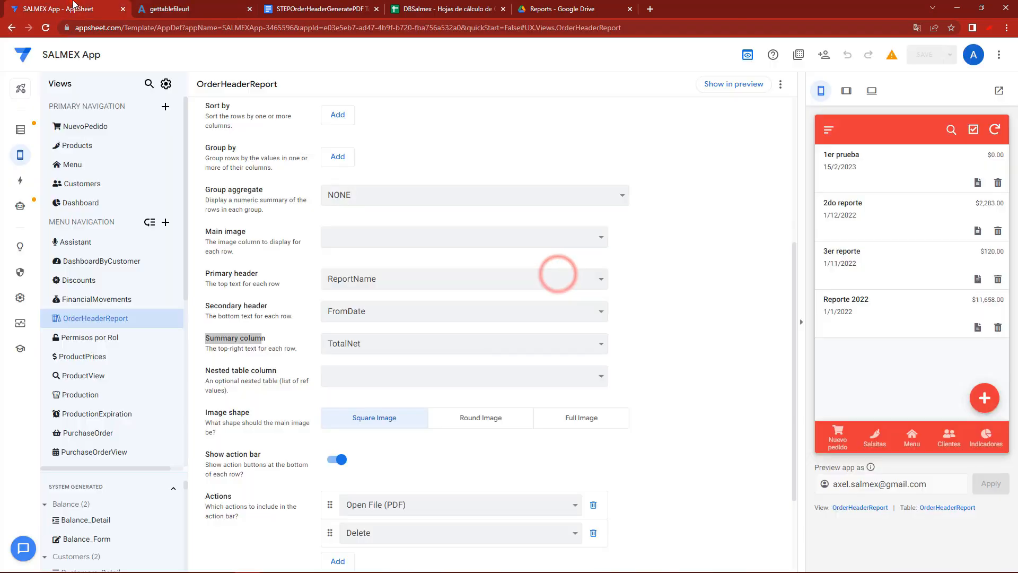
click(323, 8)
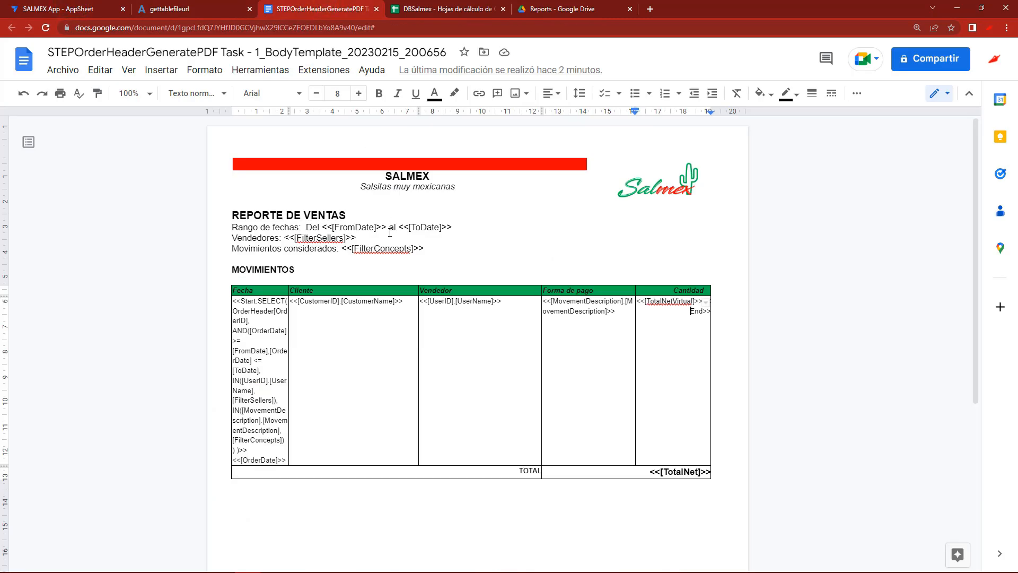
click(72, 7)
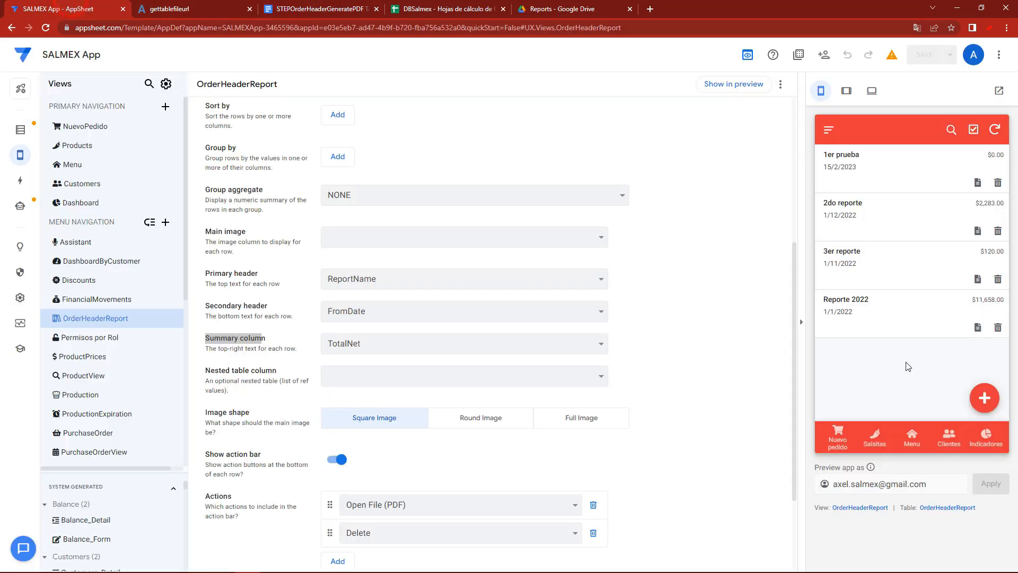
Start another sales report in the app preview named Reporte 2022 with the Desde date 01/01/2022.
click(984, 398)
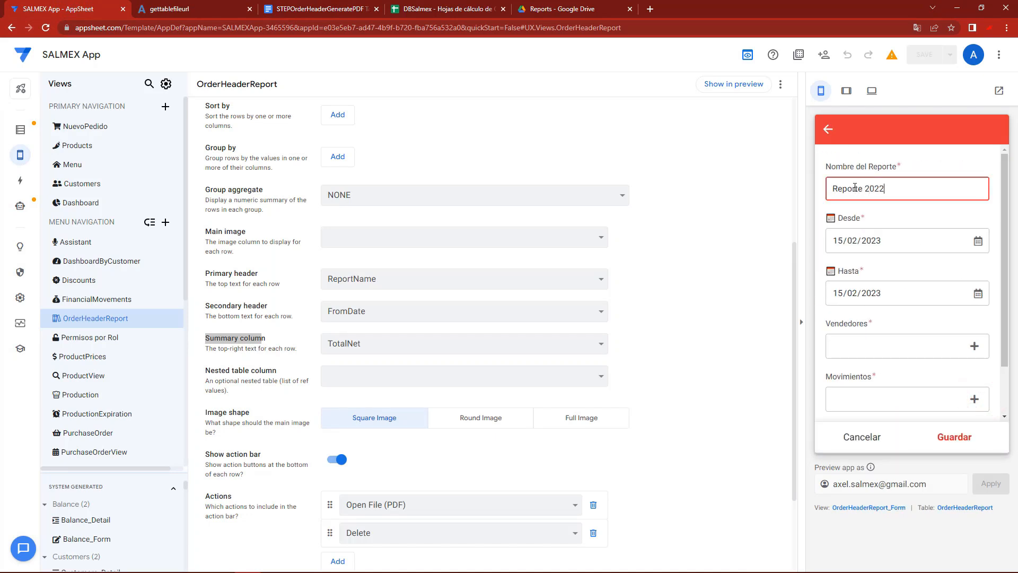
click(979, 240)
click(914, 265)
click(915, 265)
click(914, 265)
click(914, 265)
click(915, 265)
click(915, 265)
click(914, 265)
click(914, 265)
click(914, 265)
click(914, 265)
click(912, 264)
click(912, 265)
click(912, 265)
click(912, 264)
click(927, 265)
click(913, 325)
Set the second Reporte 2022's Hasta date to 31/12/2022.
click(982, 297)
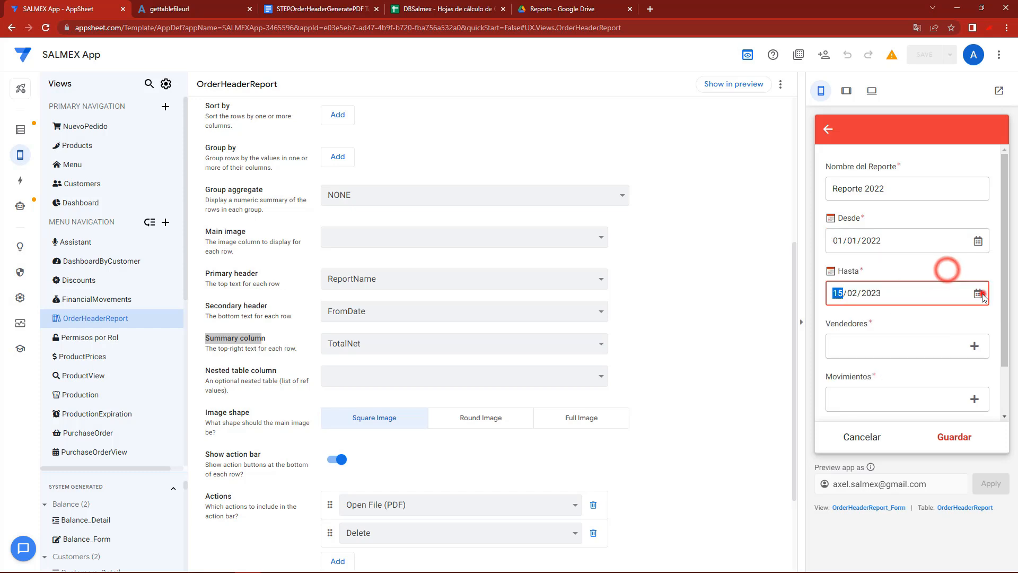
click(981, 295)
click(912, 318)
click(912, 318)
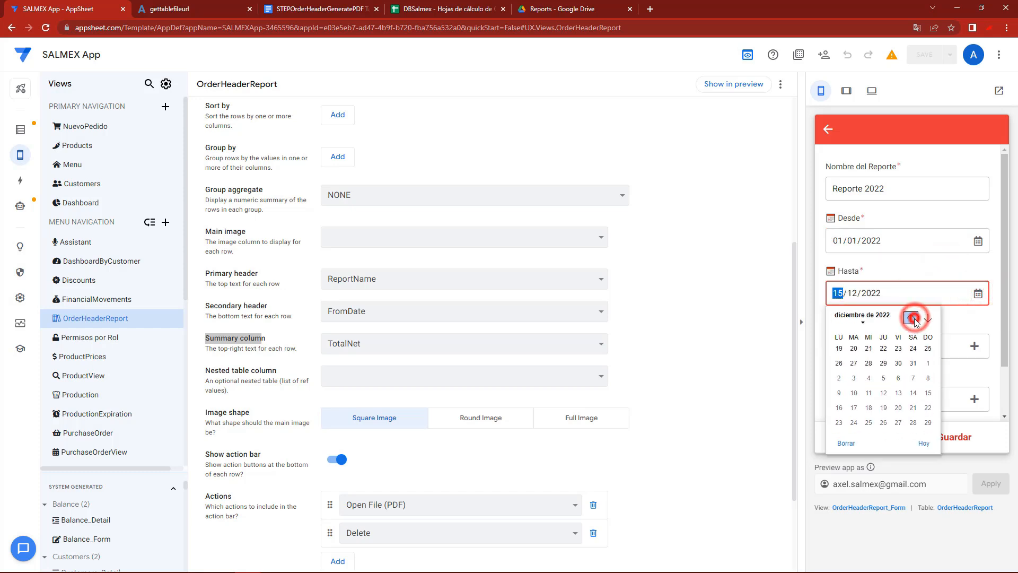
click(911, 410)
Filter the report by the first listed seller and the movements EFECTIVO, TRANSFERENCIA and PAGADO, and save it.
click(967, 348)
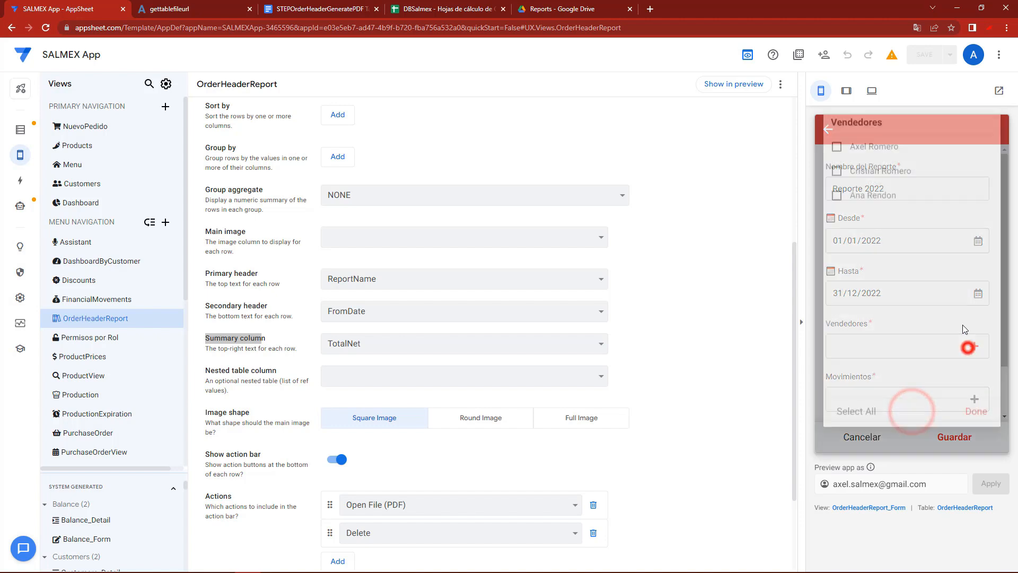
click(870, 160)
click(977, 422)
click(924, 392)
click(875, 160)
click(881, 185)
click(878, 209)
click(976, 424)
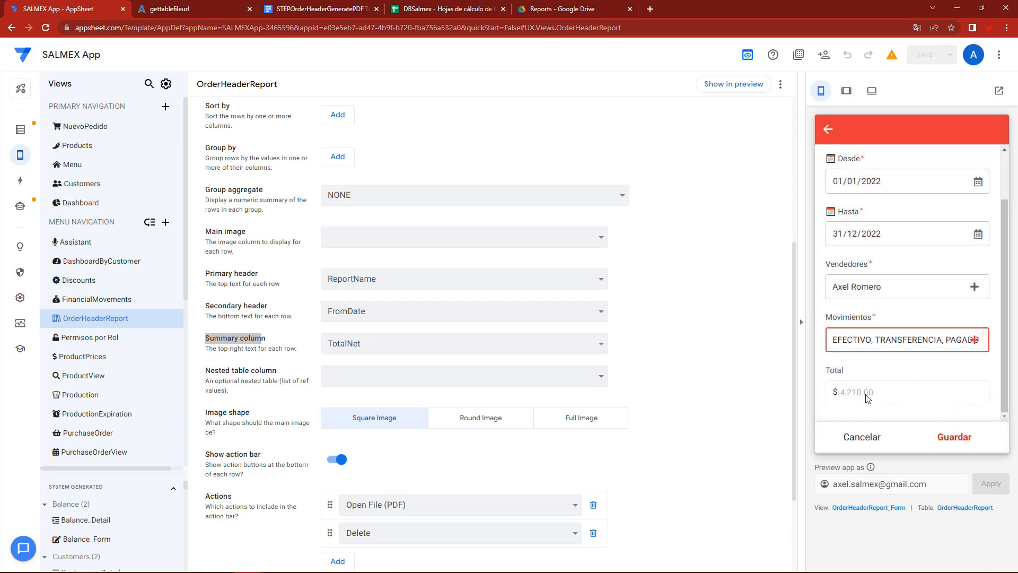
click(953, 445)
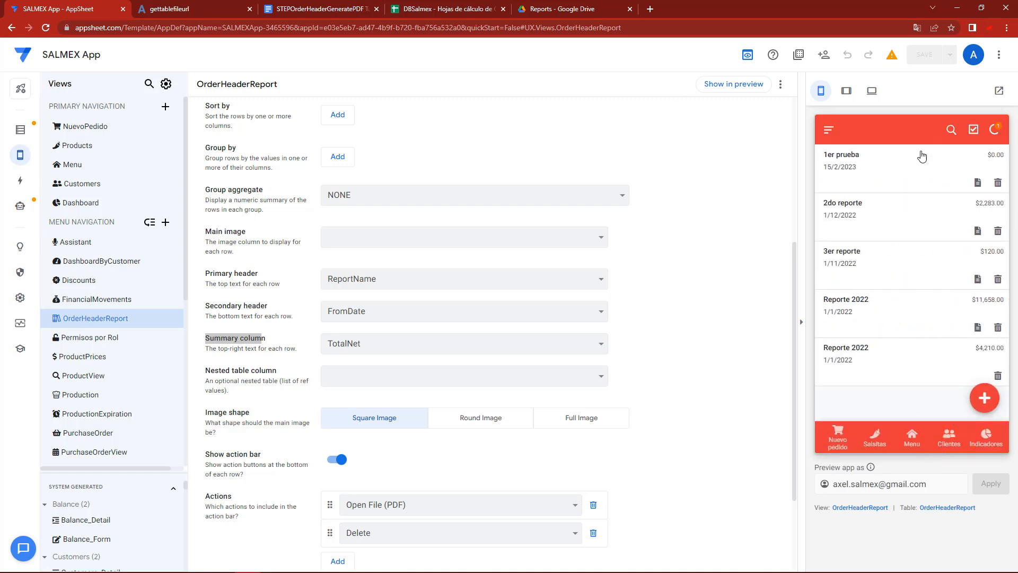
Sync the pending report, checking the Drive Reports folder and the PDF template document in the meantime.
click(995, 132)
click(573, 9)
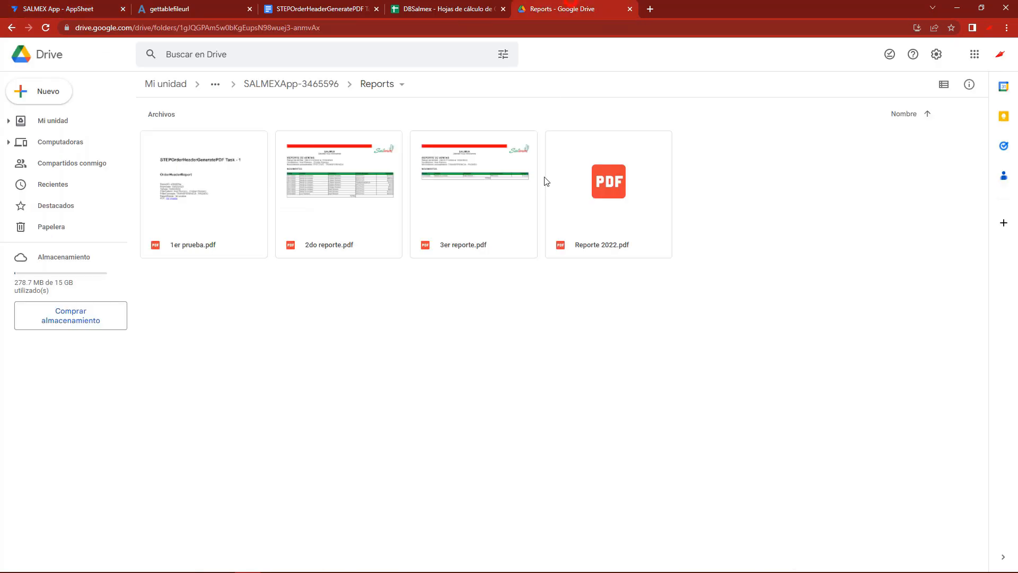
click(73, 6)
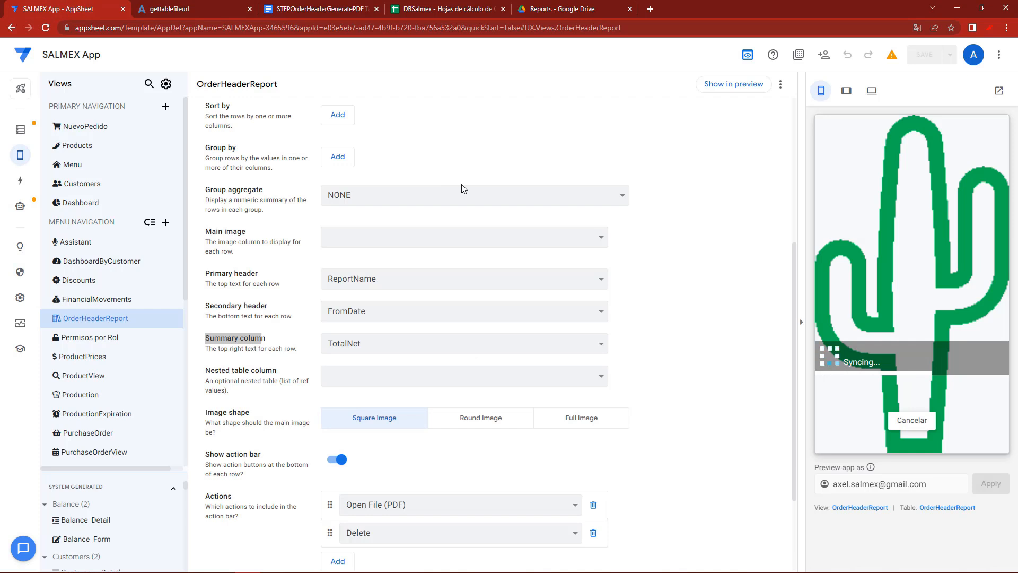
click(297, 8)
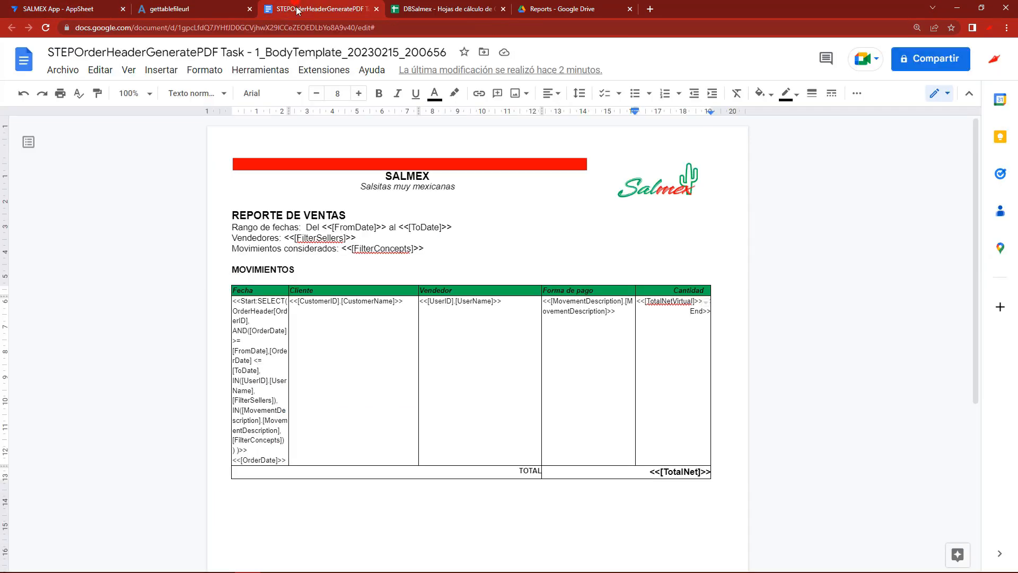
click(105, 6)
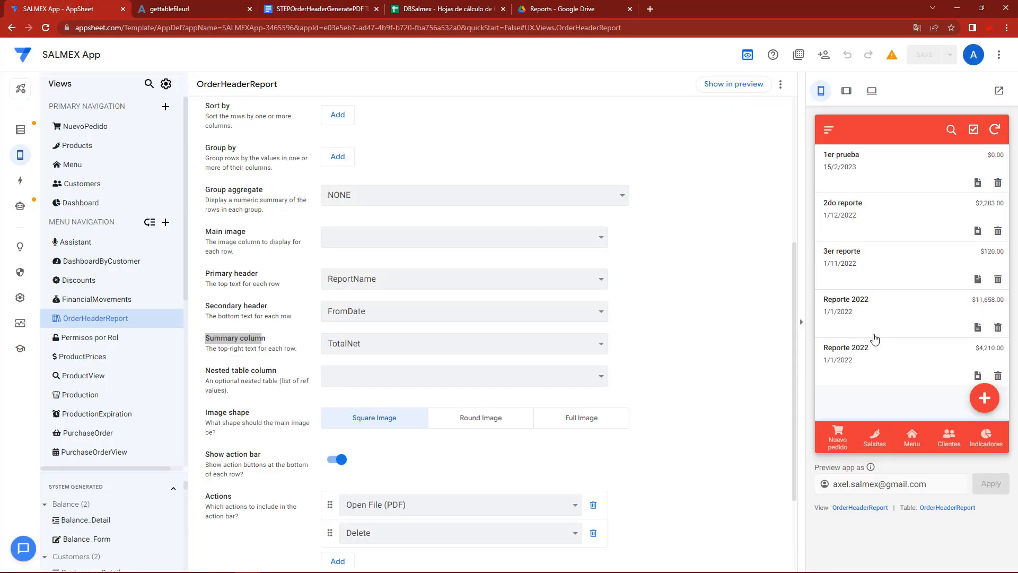
Open the second Reporte 2022's PDF from the preview, and compare it with Reporte 2022.pdf in the Drive Reports folder.
click(912, 361)
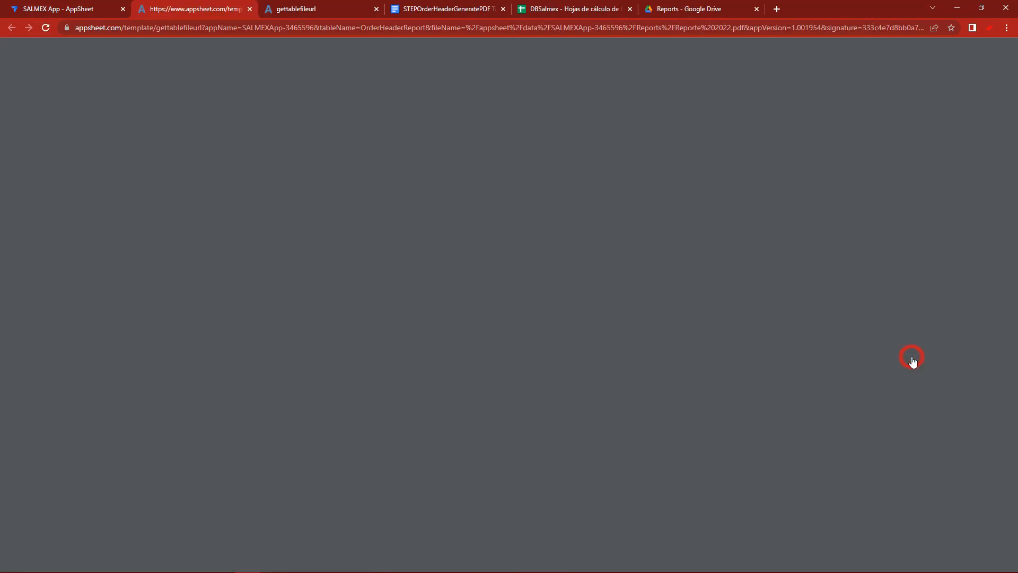
click(105, 221)
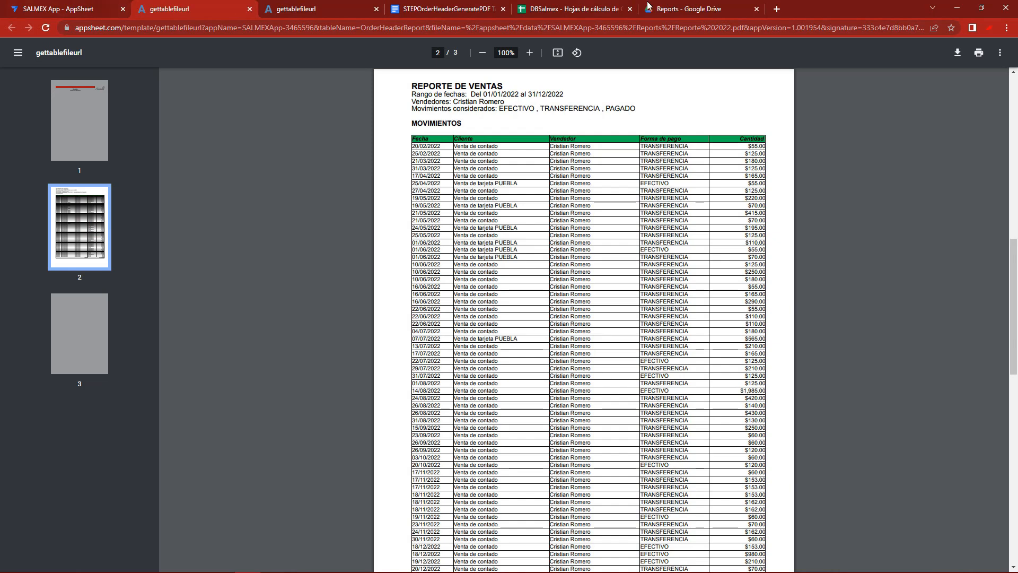
click(691, 10)
click(359, 335)
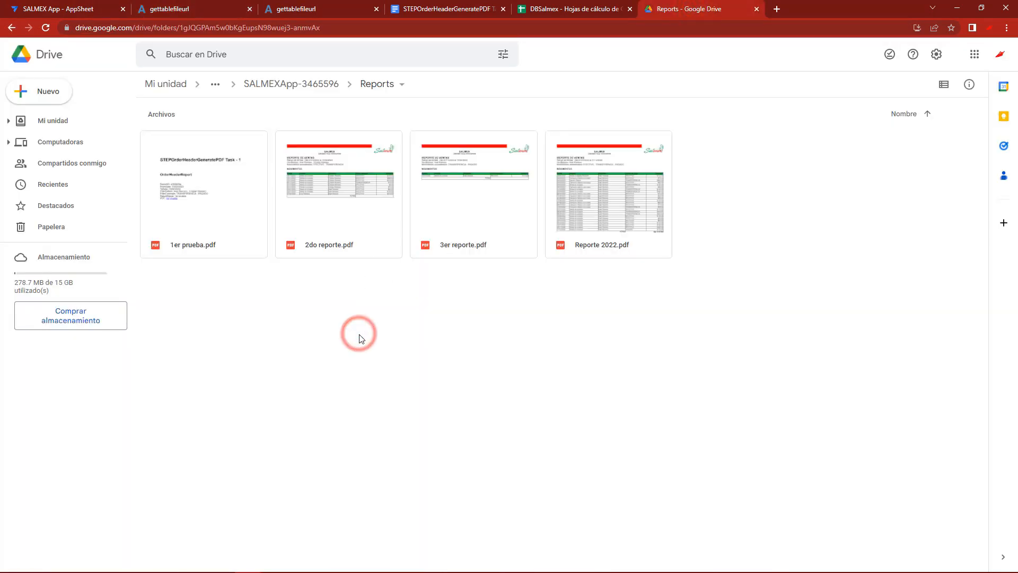
double_click(641, 199)
click(528, 233)
click(789, 295)
Delete both Reporte 2022 reports in the AppSheet app preview.
click(84, 9)
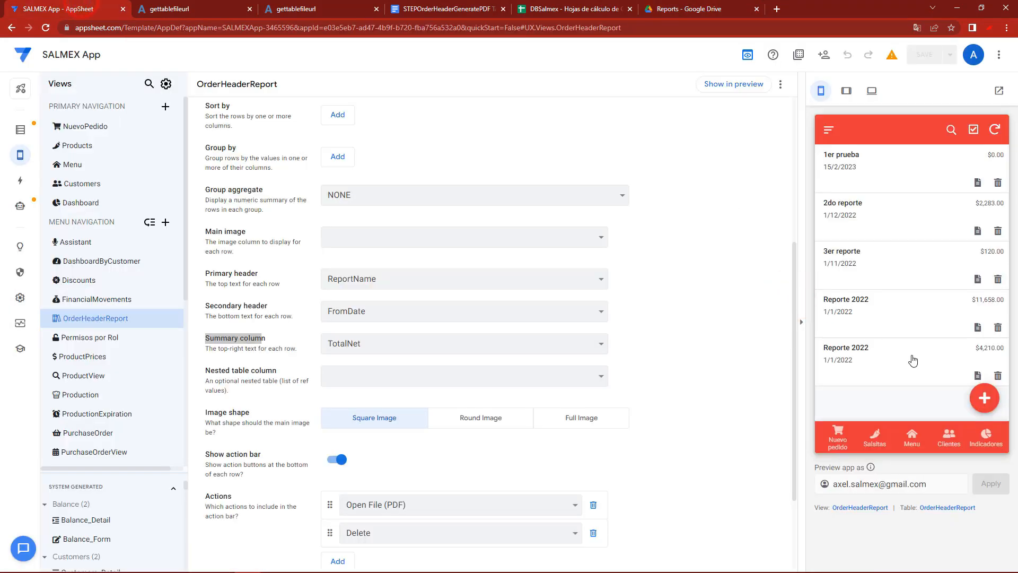
click(997, 377)
click(973, 272)
click(998, 323)
click(980, 274)
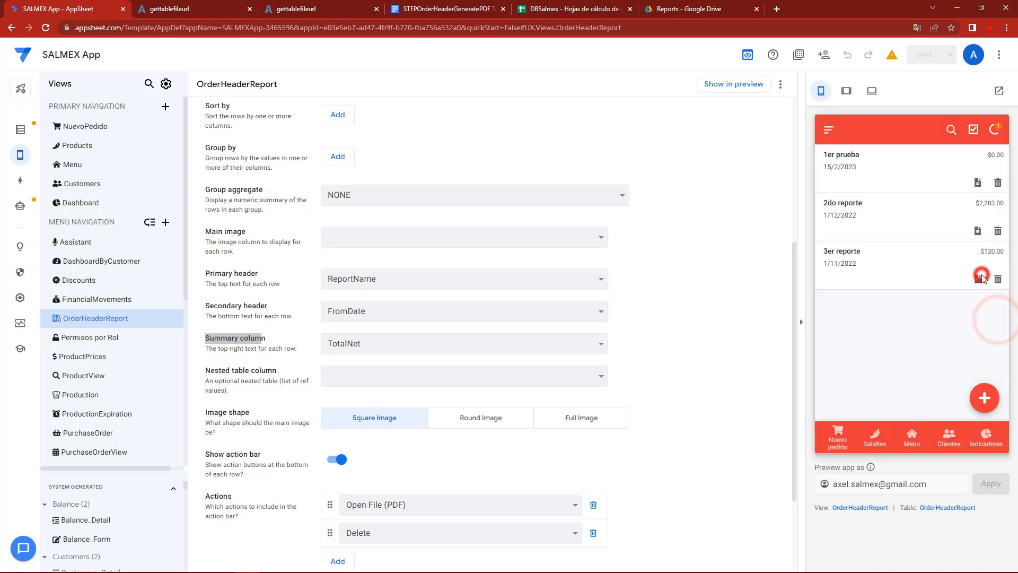
Start a new sales report named Reporte final with the Desde date 11/08/2022.
click(984, 397)
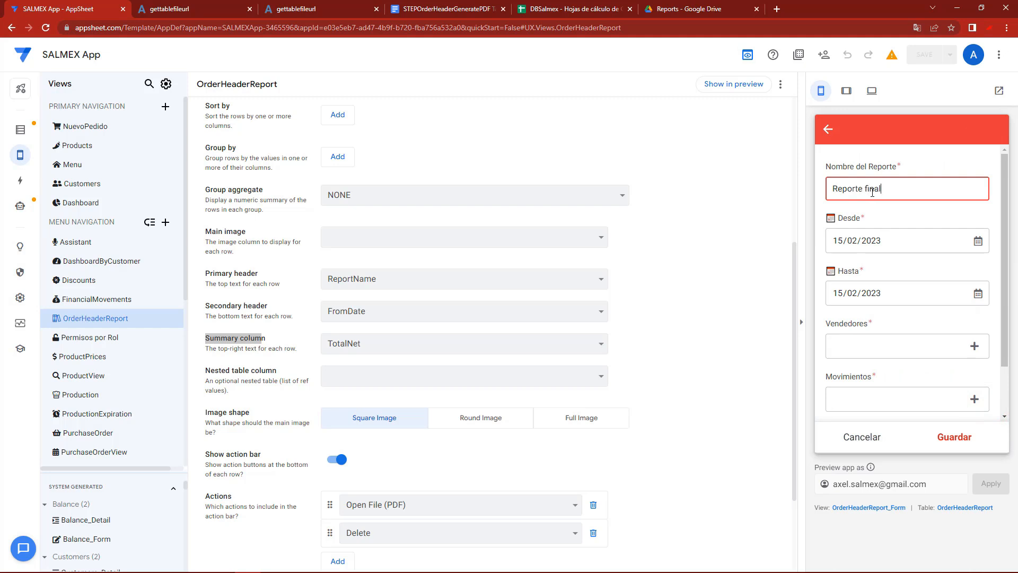
key(Tab)
click(978, 241)
click(910, 266)
click(909, 266)
click(910, 265)
click(910, 265)
click(879, 312)
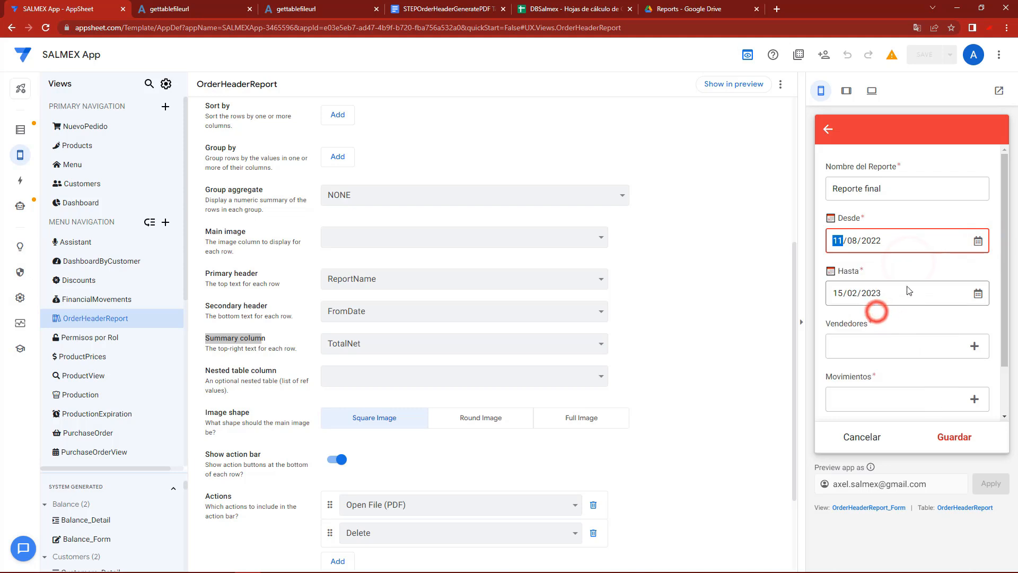
Filter Reporte final by the third listed seller and the PAGADO movement, and check the Total field.
click(975, 346)
click(869, 209)
click(970, 419)
click(974, 399)
click(856, 203)
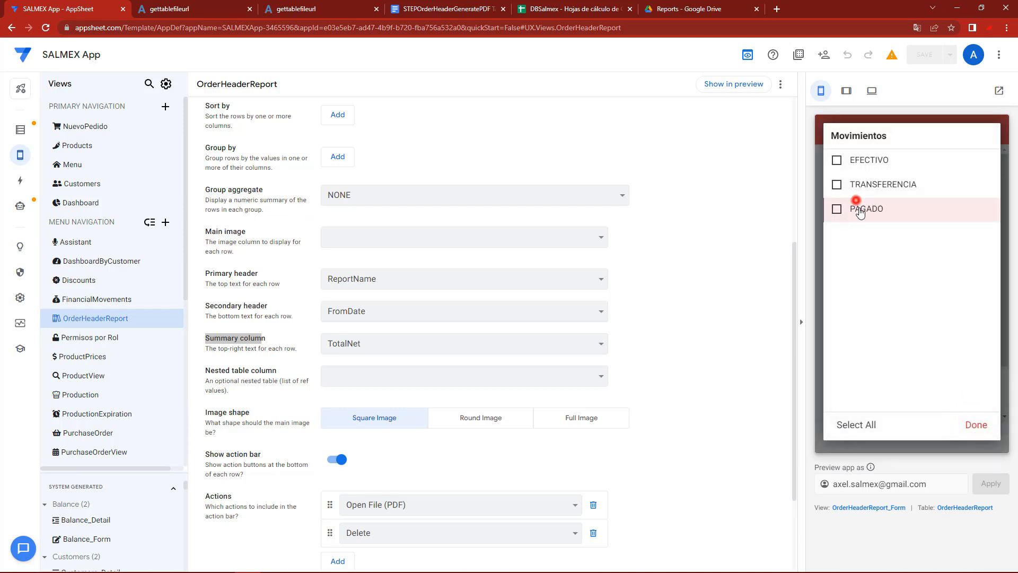
click(970, 426)
scroll(907, 372, down, 2)
click(869, 380)
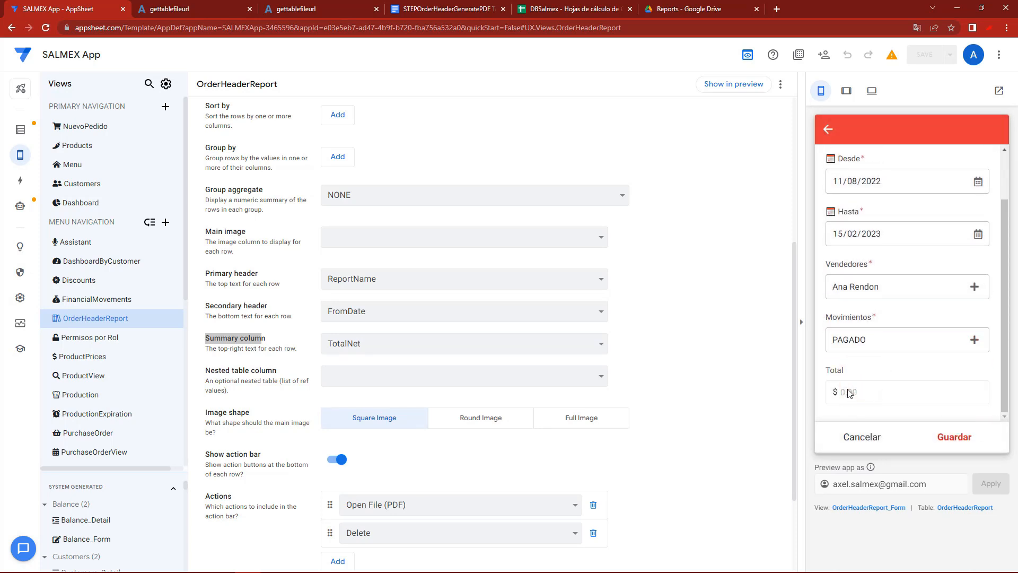
Set Reporte final's Desde date to 31/12/2021.
click(978, 182)
click(913, 206)
click(913, 207)
click(913, 206)
click(913, 206)
click(913, 206)
click(913, 206)
click(913, 206)
click(913, 207)
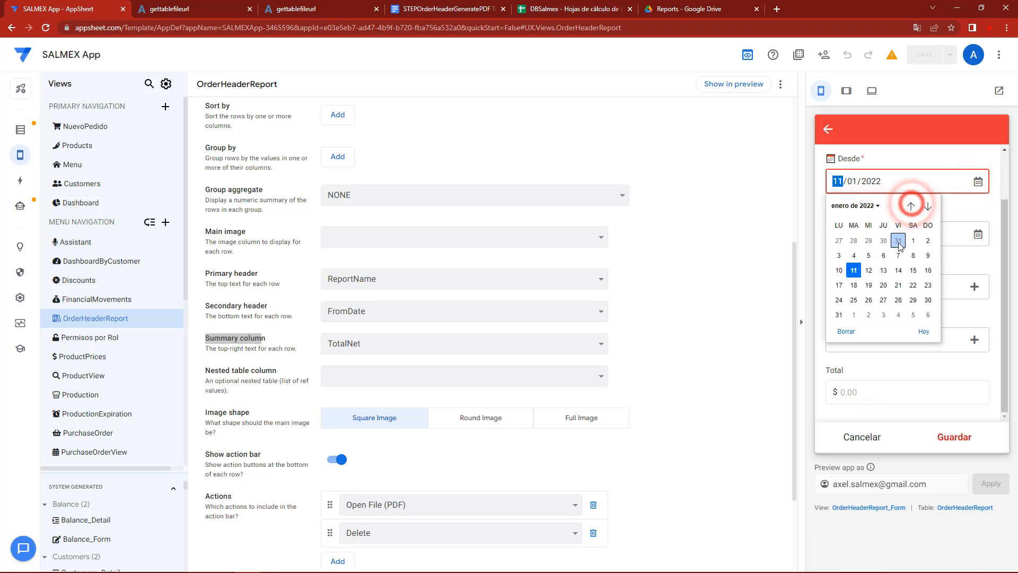
click(899, 243)
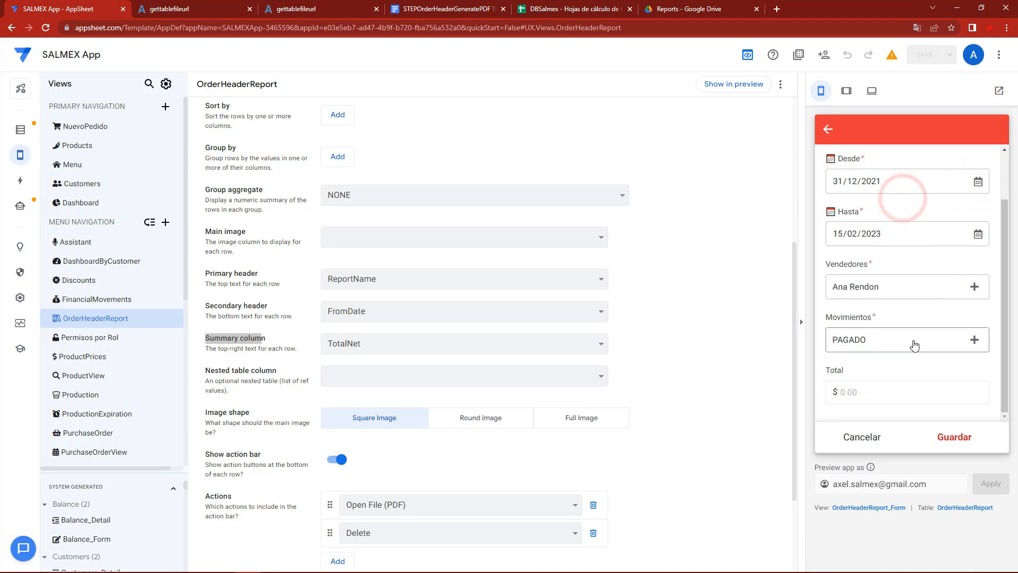
Add TRANSFERENCIA and EFECTIVO to Reporte final's movements, keeping the third listed seller.
click(913, 339)
click(856, 190)
click(857, 161)
click(976, 424)
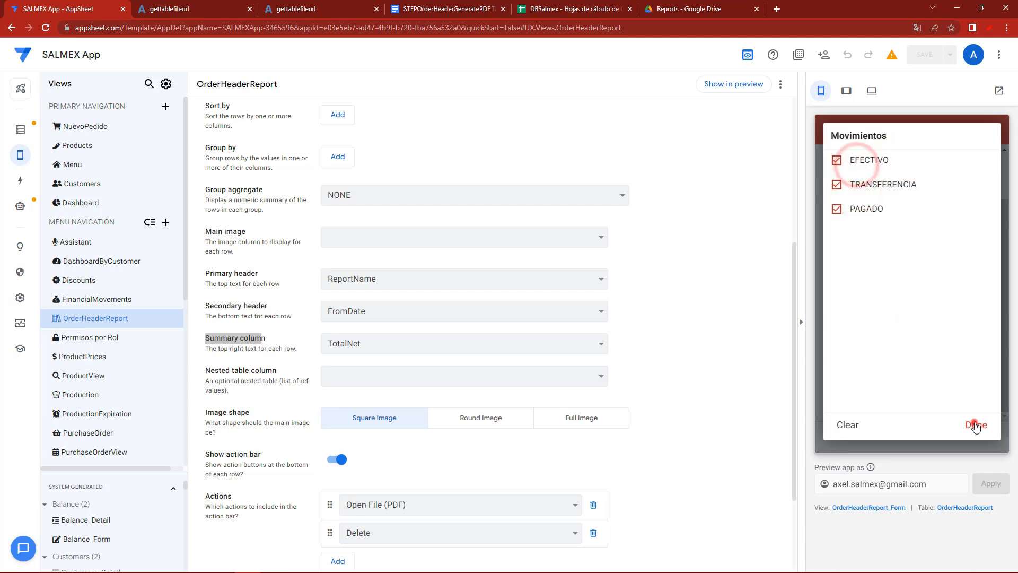
click(897, 355)
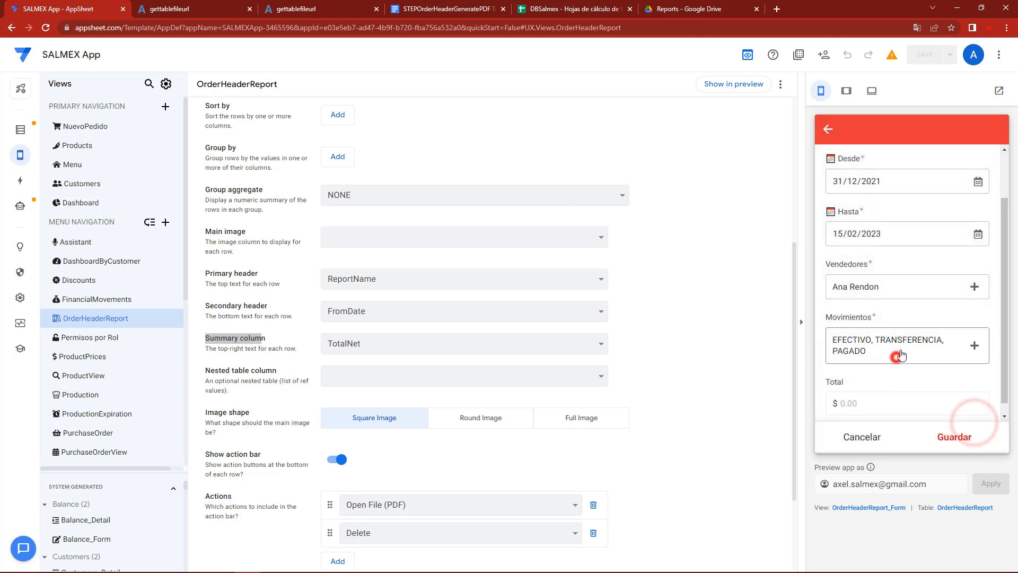
click(927, 289)
click(976, 422)
Set Reporte final's Desde date to 02/07/2021.
click(884, 183)
click(939, 187)
click(979, 181)
click(911, 205)
click(911, 206)
click(911, 205)
click(911, 206)
click(911, 206)
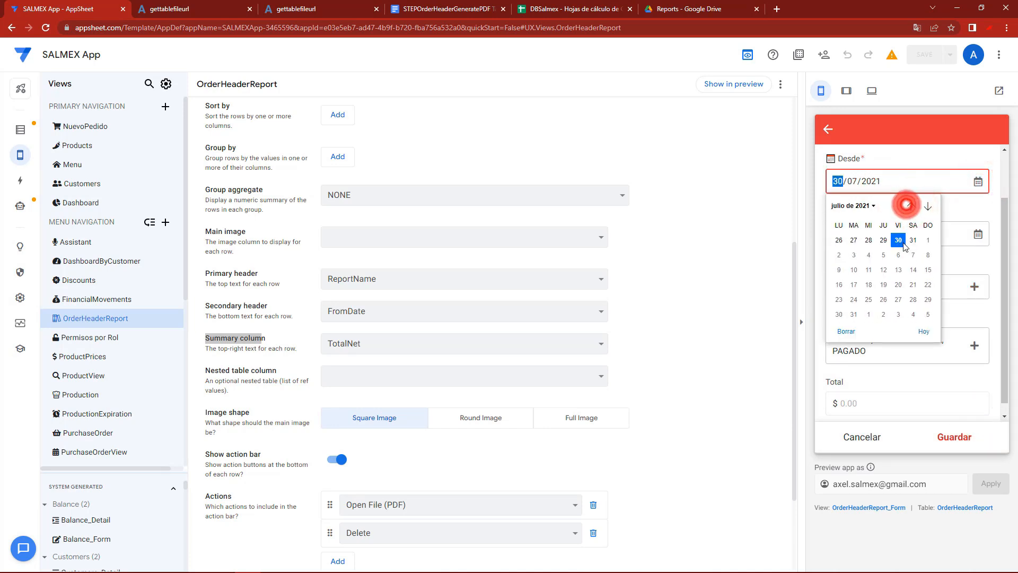
click(899, 242)
click(929, 203)
scroll(908, 212, down, 1)
scroll(909, 212, up, 2)
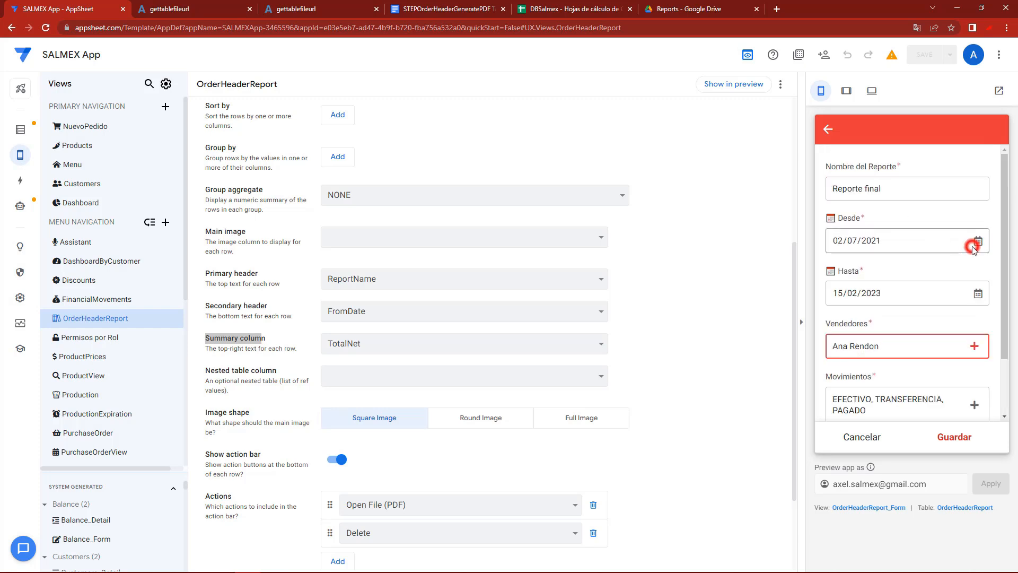
Set Reporte final's Desde date to 01/11/2022.
click(974, 247)
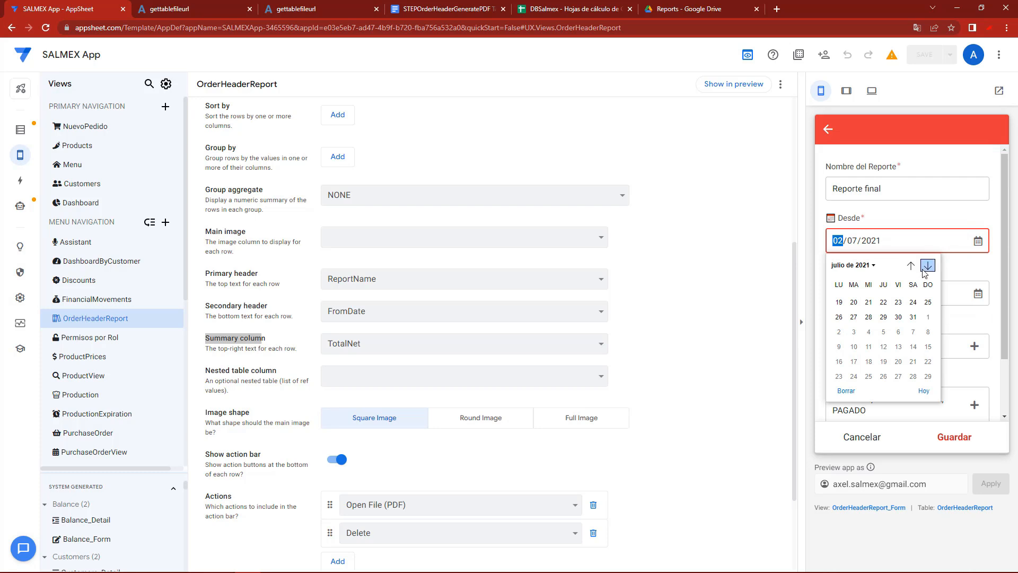
drag(928, 265, 932, 268)
click(898, 316)
click(977, 241)
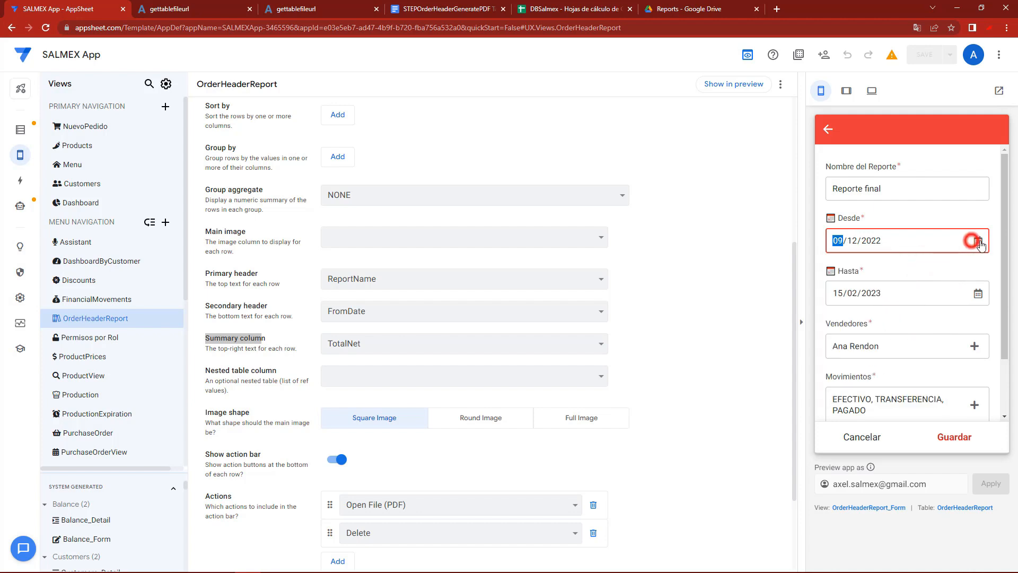
click(910, 265)
click(853, 299)
Remove EFECTIVO and TRANSFERENCIA from Reporte final's movements, leaving only PAGADO selected.
scroll(909, 351, down, 1)
click(894, 340)
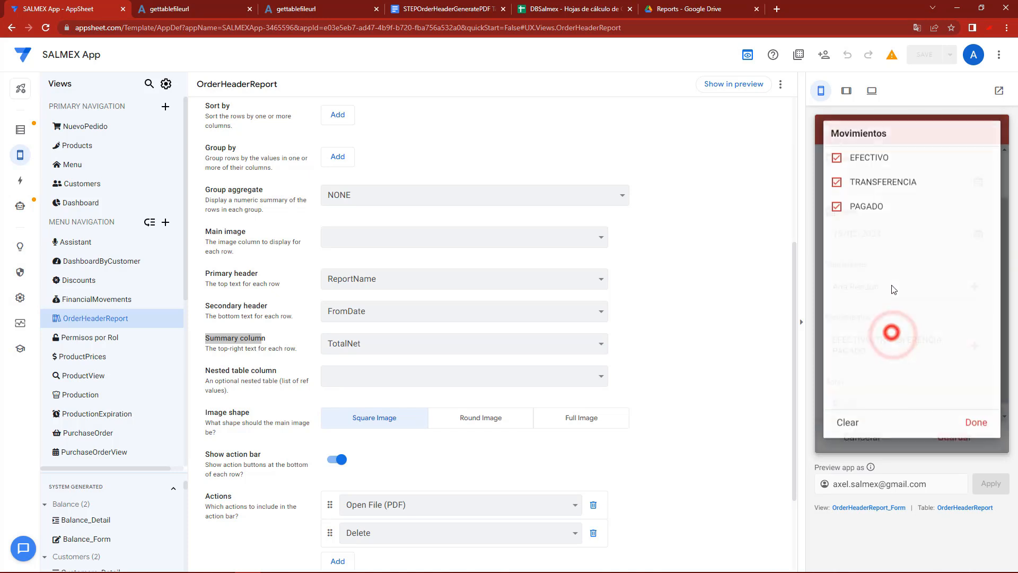
click(862, 160)
click(880, 185)
click(972, 422)
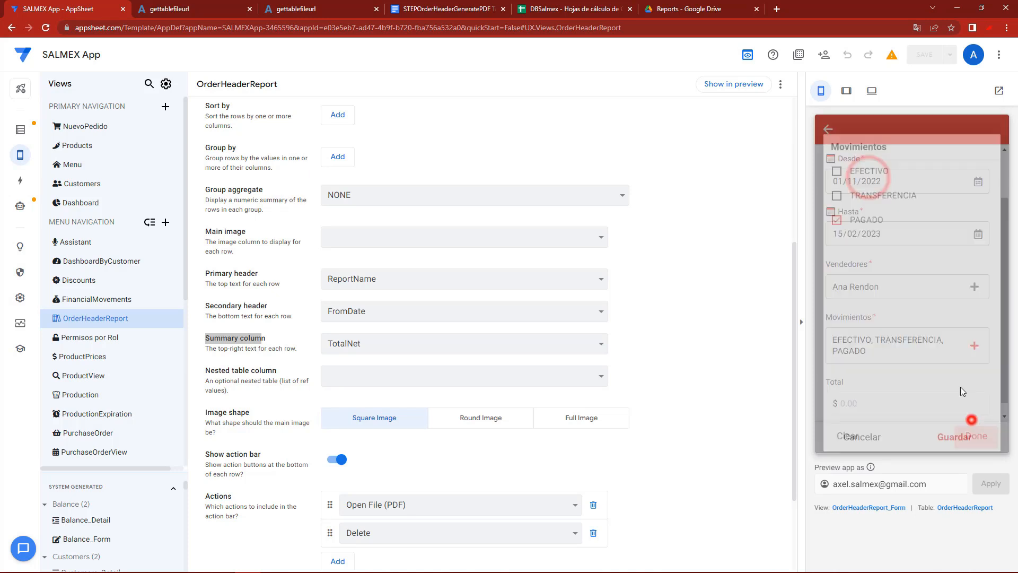
Change Reporte final's seller filter to only the second listed seller.
click(898, 297)
click(869, 159)
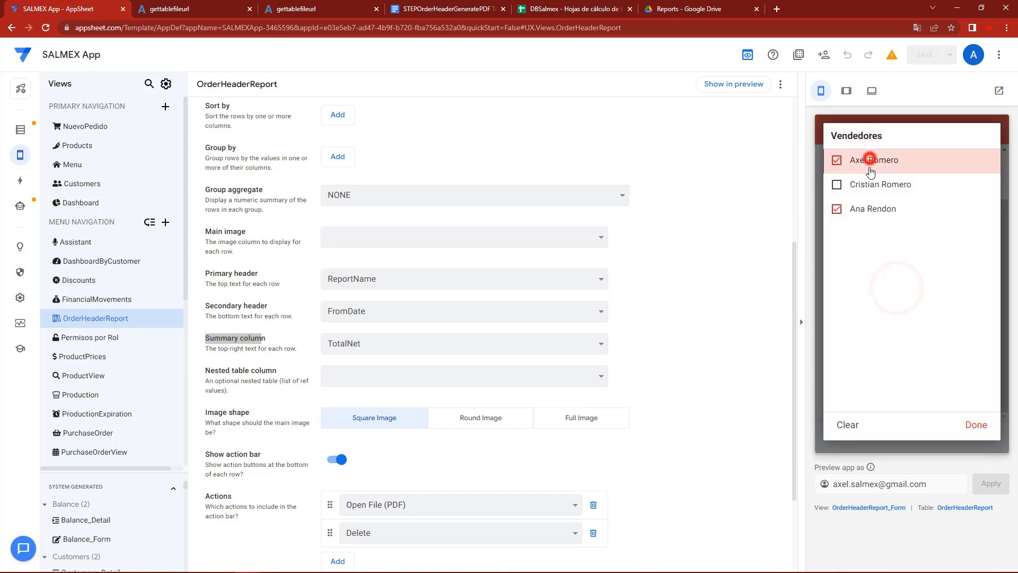
click(853, 184)
click(854, 209)
click(973, 424)
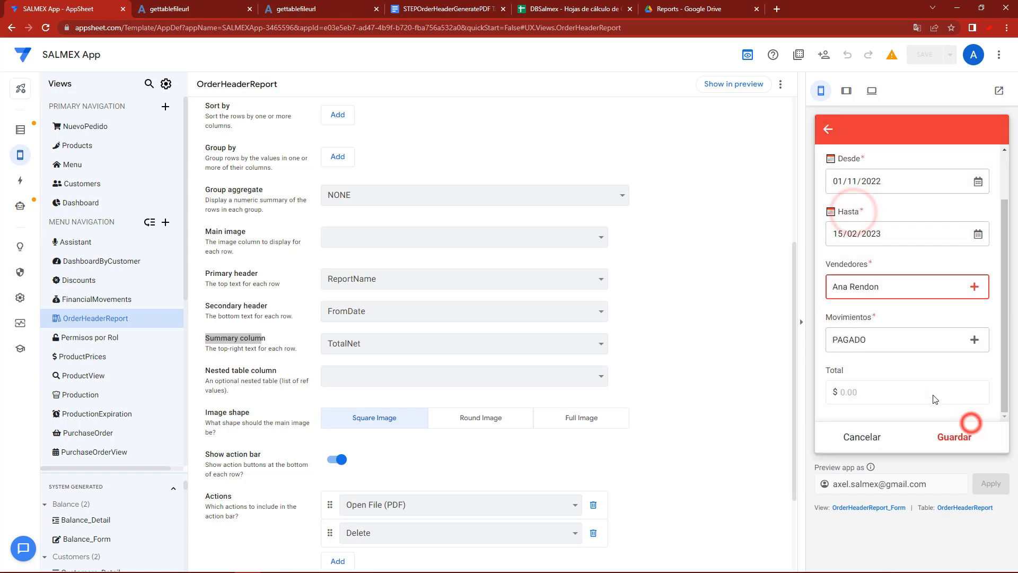
Replace PAGADO with TRANSFERENCIA as the report's only movement, and check the Total field.
click(899, 342)
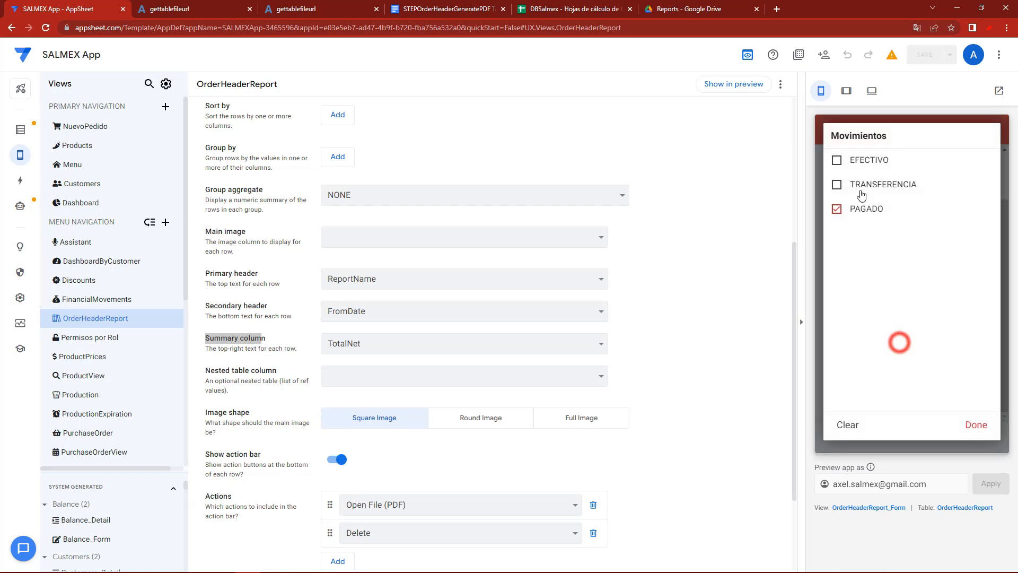
click(861, 206)
click(869, 184)
click(974, 424)
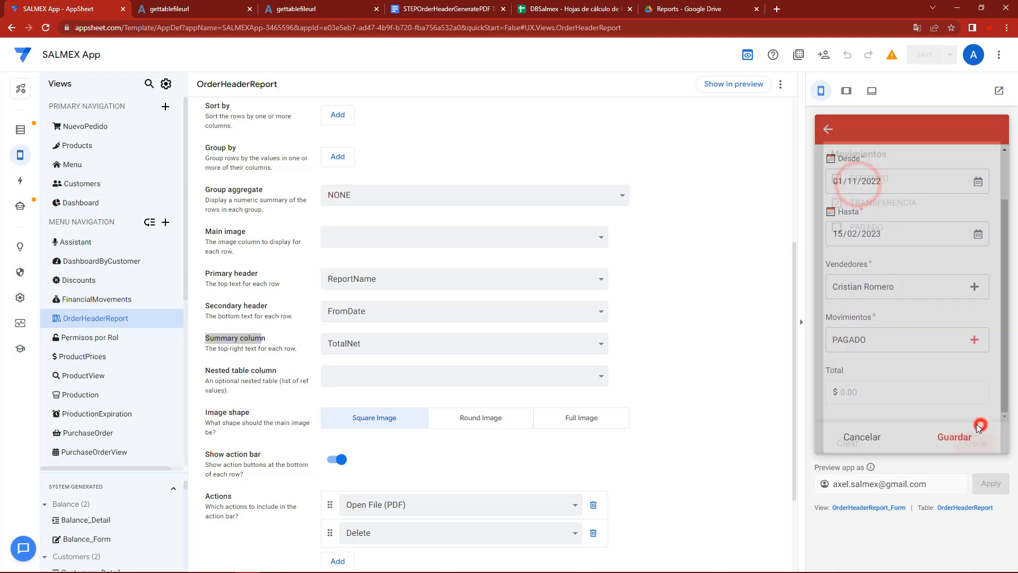
click(911, 369)
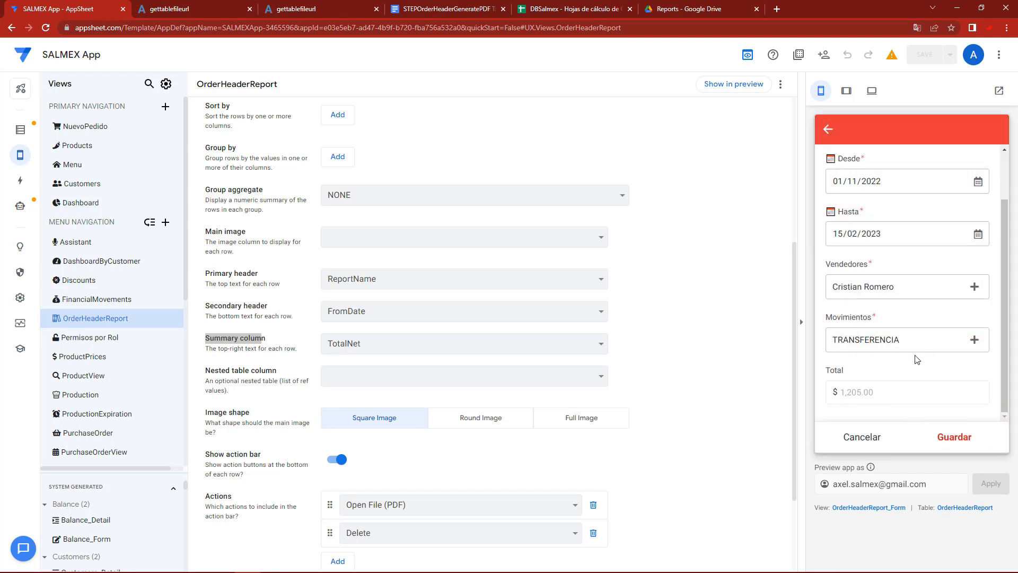
Append "de" and the selected seller's first name to the report name, save the report and sync the app.
scroll(901, 320, up, 2)
click(898, 194)
text(de Cristian)
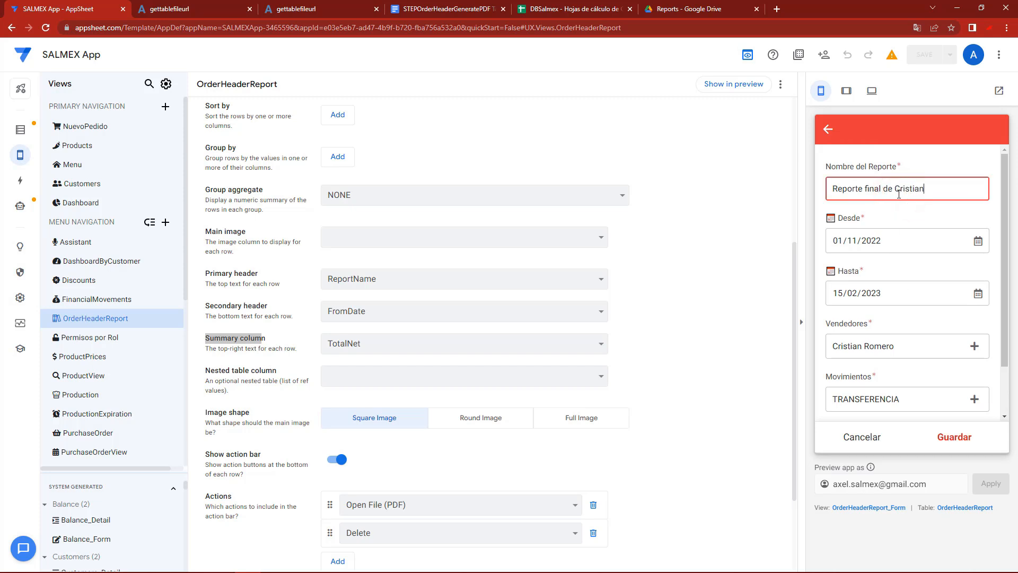
click(955, 447)
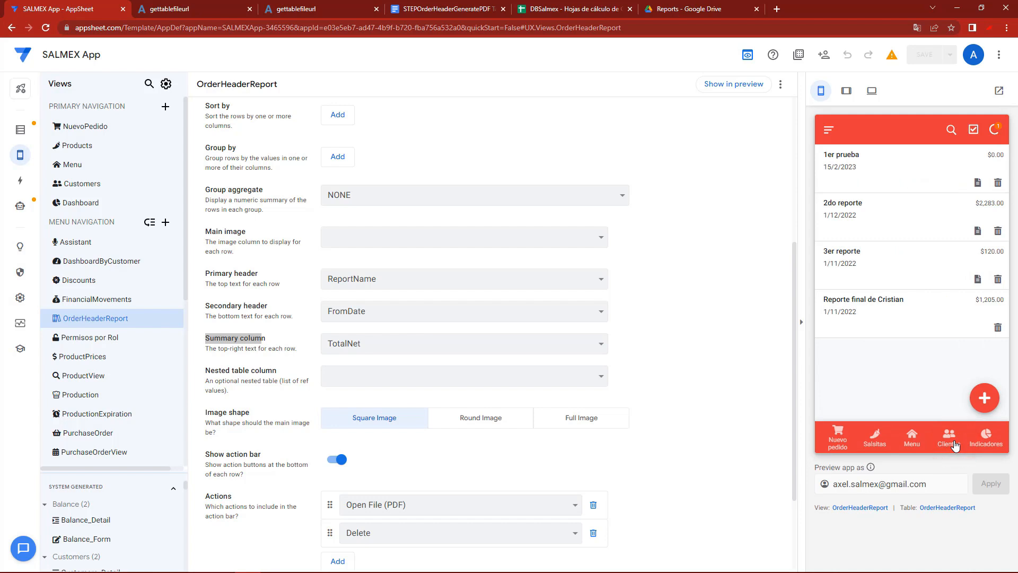
click(995, 130)
Open the newly saved report's PDF and close the two older report PDF tabs.
click(869, 319)
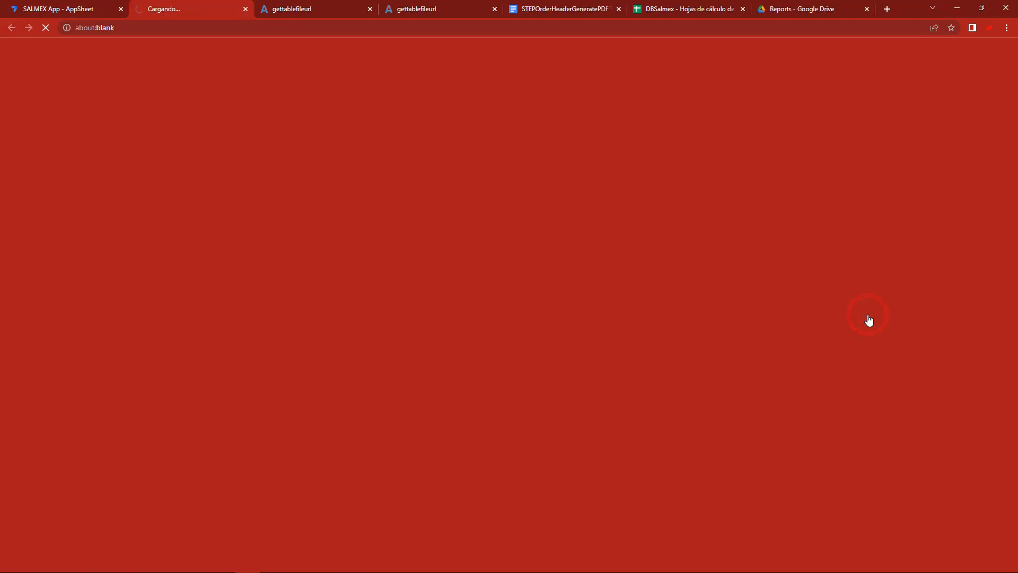
click(370, 9)
click(369, 9)
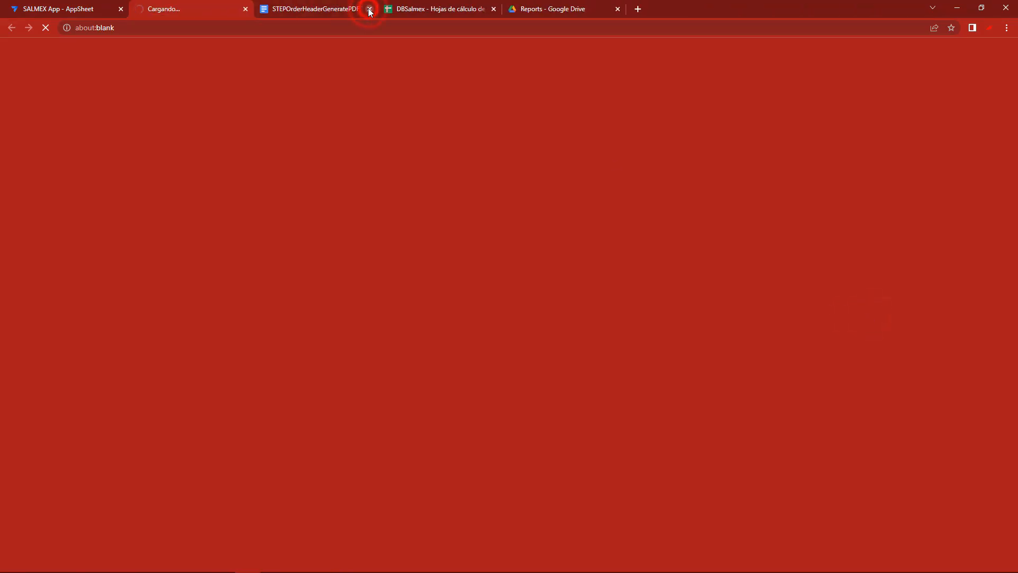
click(103, 9)
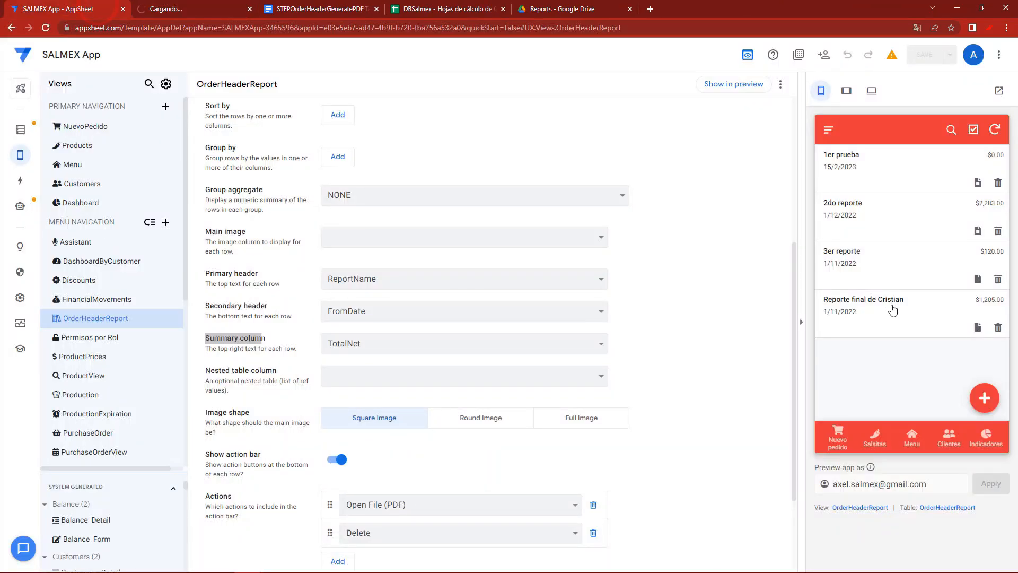
click(228, 8)
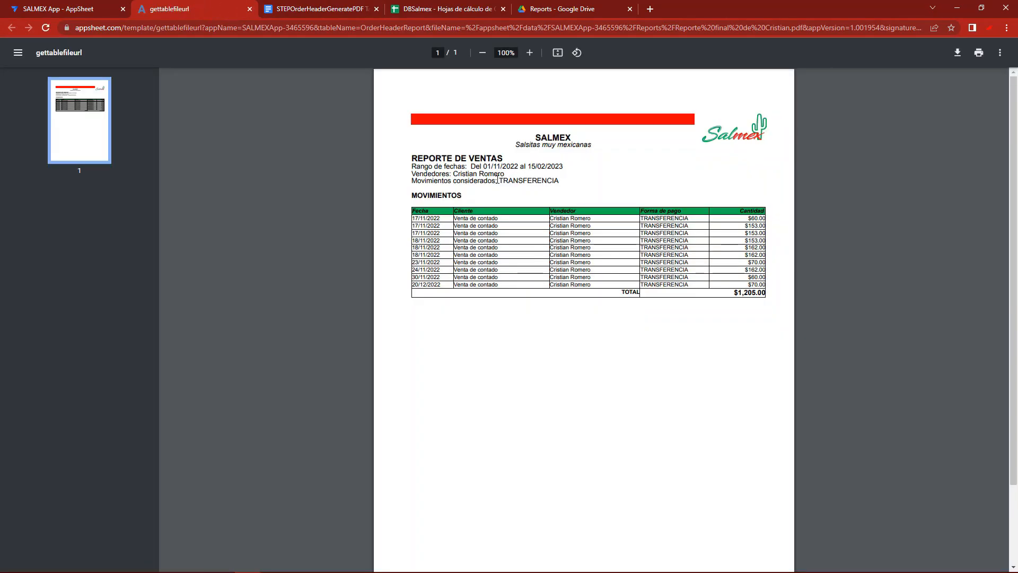
Check the PDF's header filters, seller and Forma de pago columns, and total against the report's filters.
drag(495, 169, 467, 151)
drag(556, 218, 588, 284)
click(567, 218)
click(645, 219)
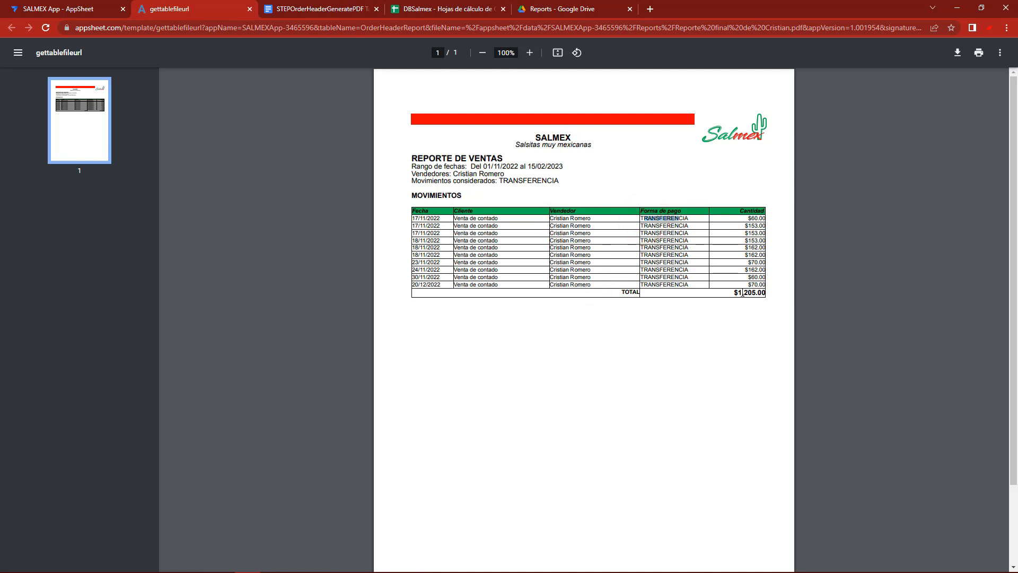